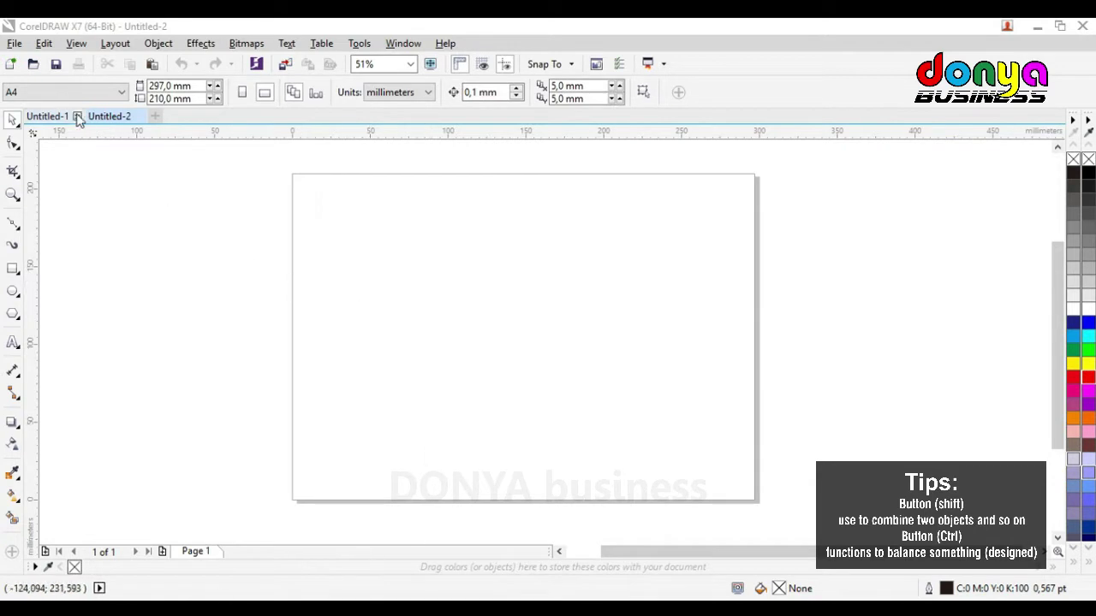
# Start an import from the Downloads folder and select the Wanita-Cantik-Berhijab-dengan-Profesi-Menantang image
pyautogui.click(13, 45)
pyautogui.click(88, 294)
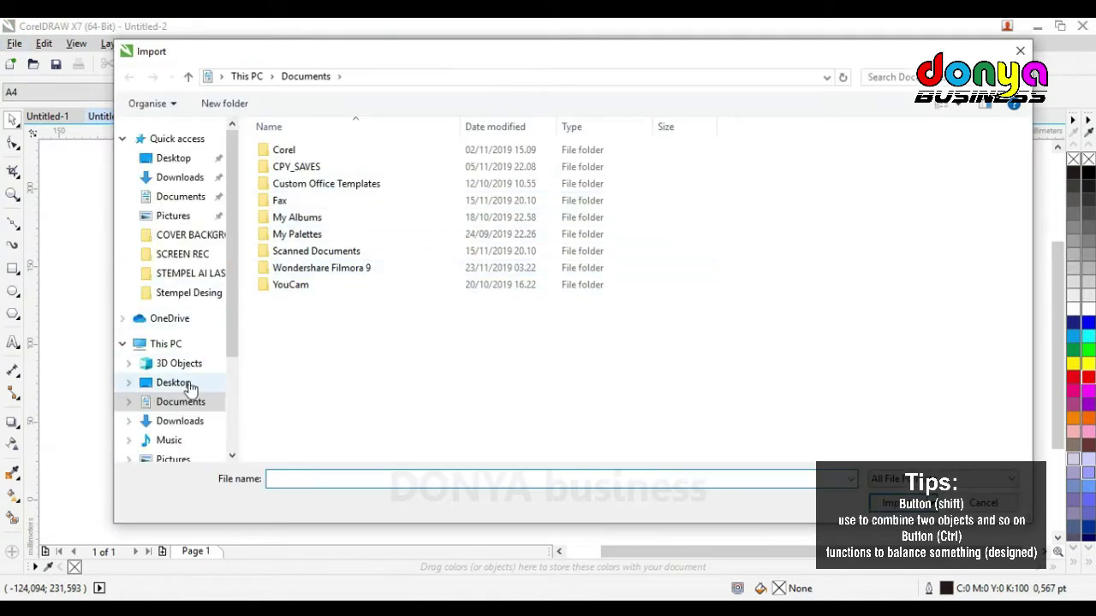
pyautogui.click(200, 204)
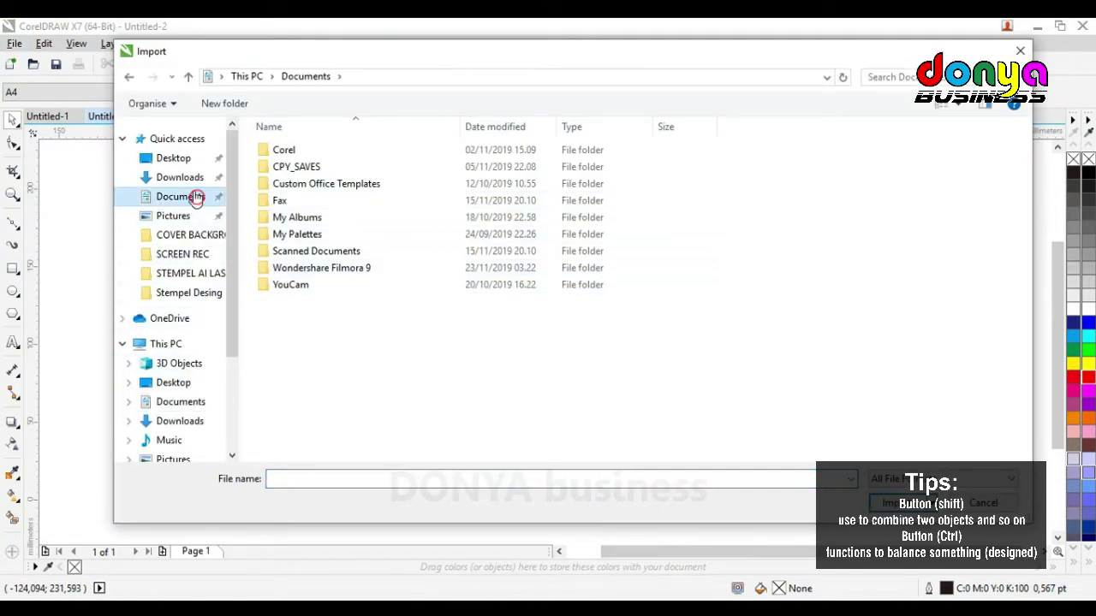
pyautogui.click(179, 177)
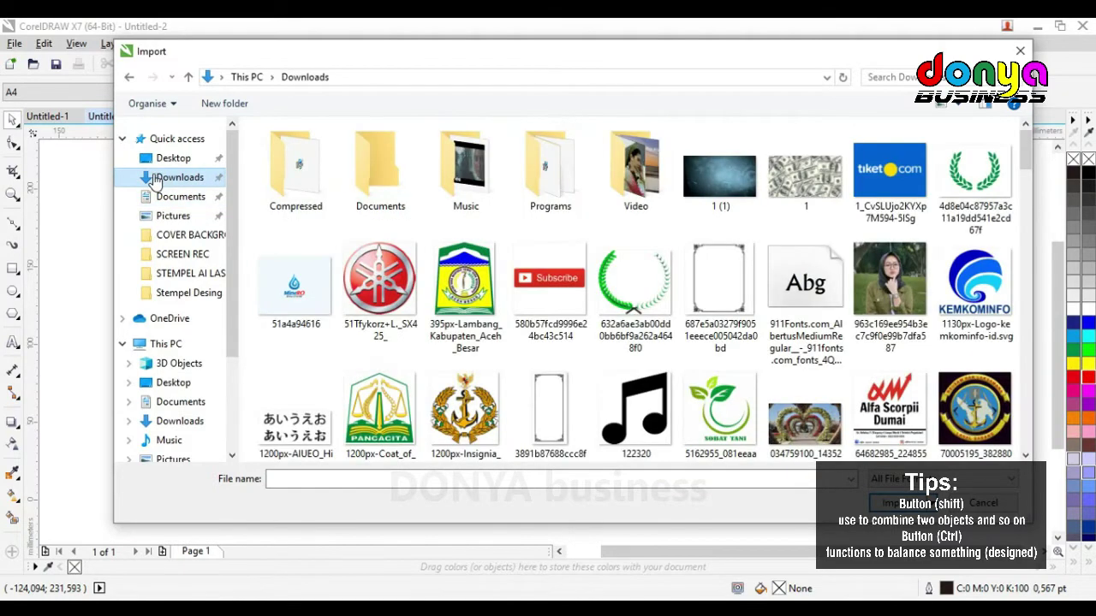
pyautogui.click(896, 296)
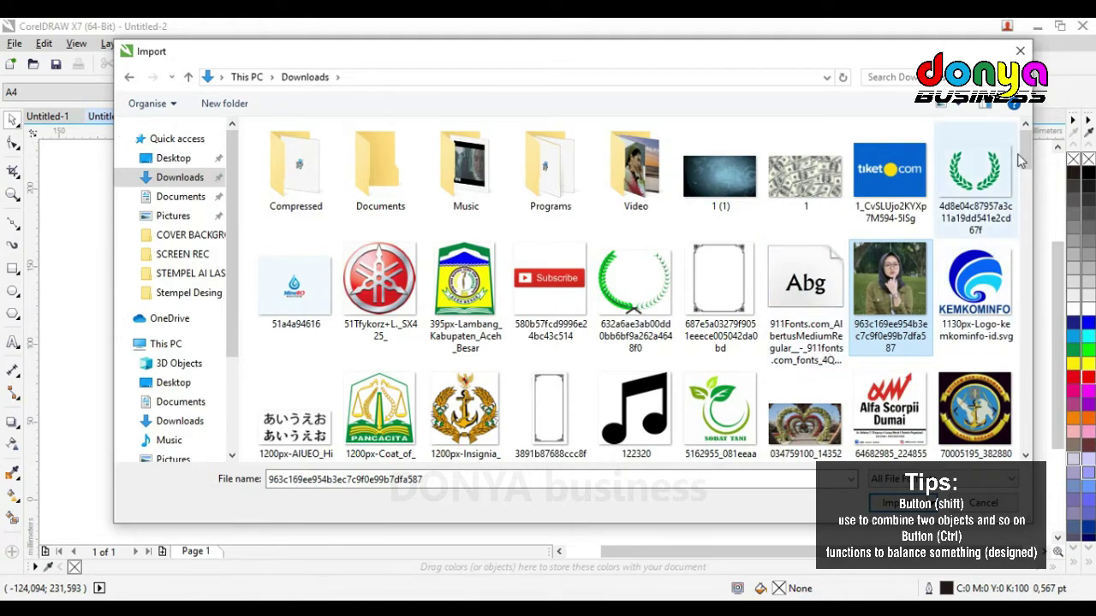
pyautogui.moveTo(1023, 151); pyautogui.dragTo(1011, 399)
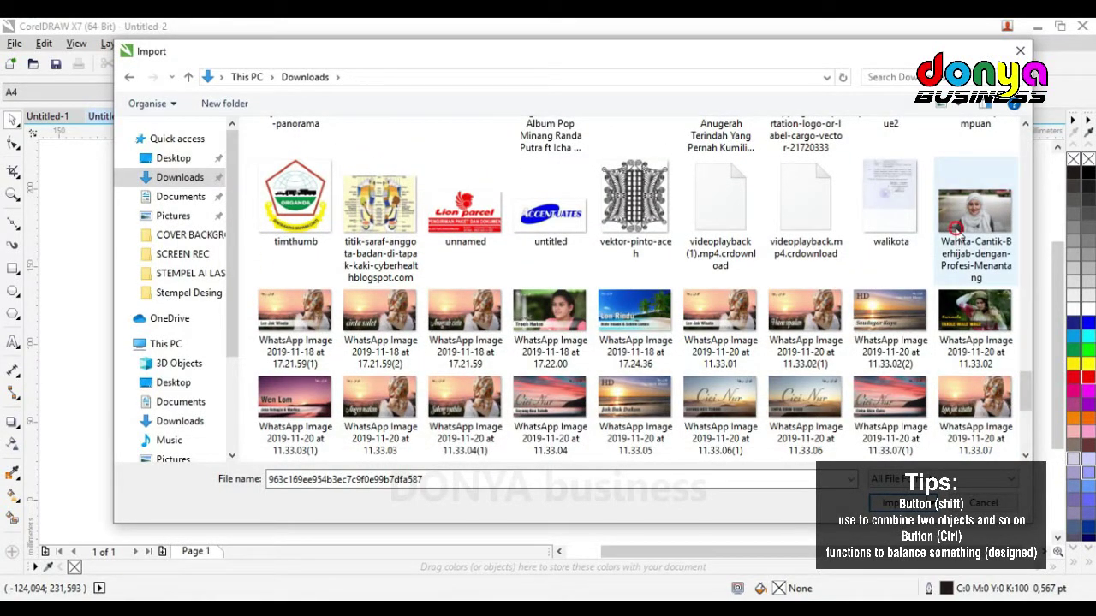
pyautogui.click(956, 227)
pyautogui.moveTo(1030, 398); pyautogui.dragTo(1050, 194)
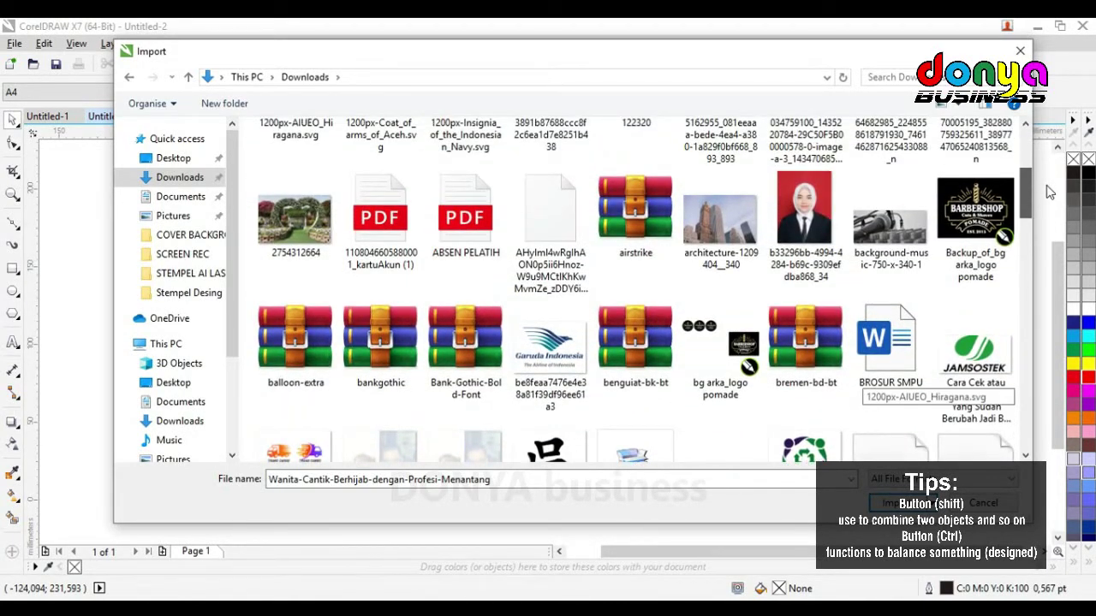
pyautogui.keyDown('ctrl'); pyautogui.click(295, 218); pyautogui.keyUp('ctrl')
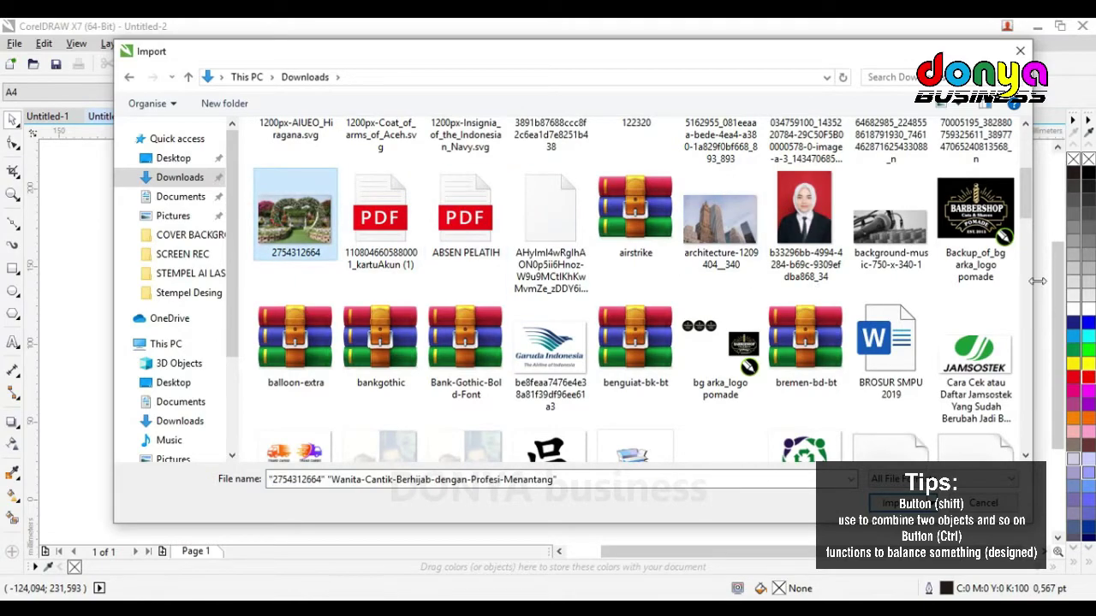
pyautogui.moveTo(1029, 205); pyautogui.dragTo(1030, 180)
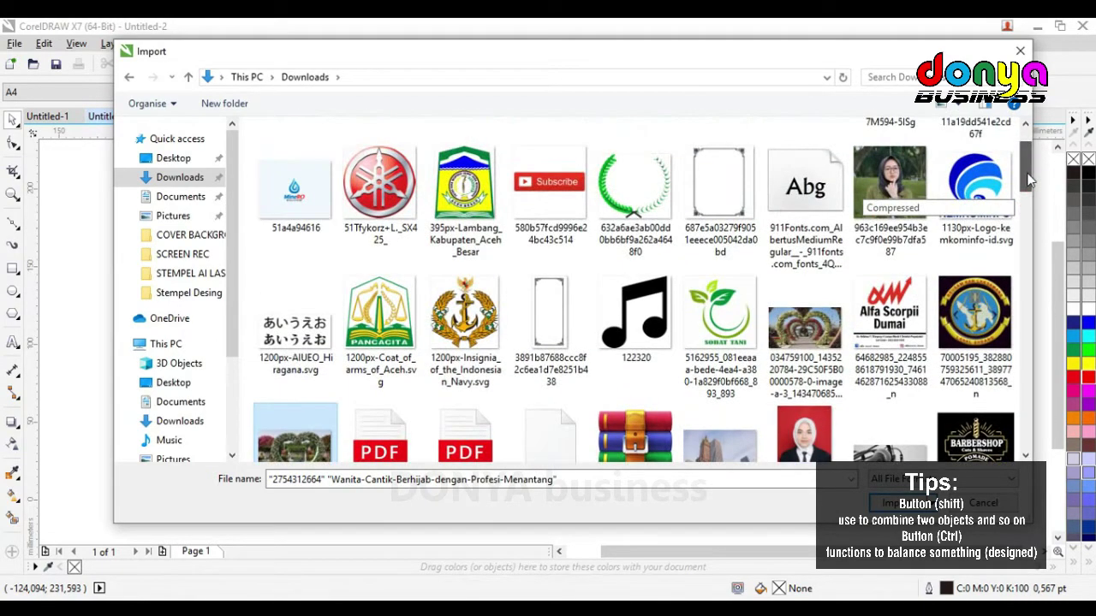
pyautogui.keyDown('ctrl'); pyautogui.click(895, 217); pyautogui.keyUp('ctrl')
pyautogui.moveTo(1027, 173); pyautogui.dragTo(1017, 137)
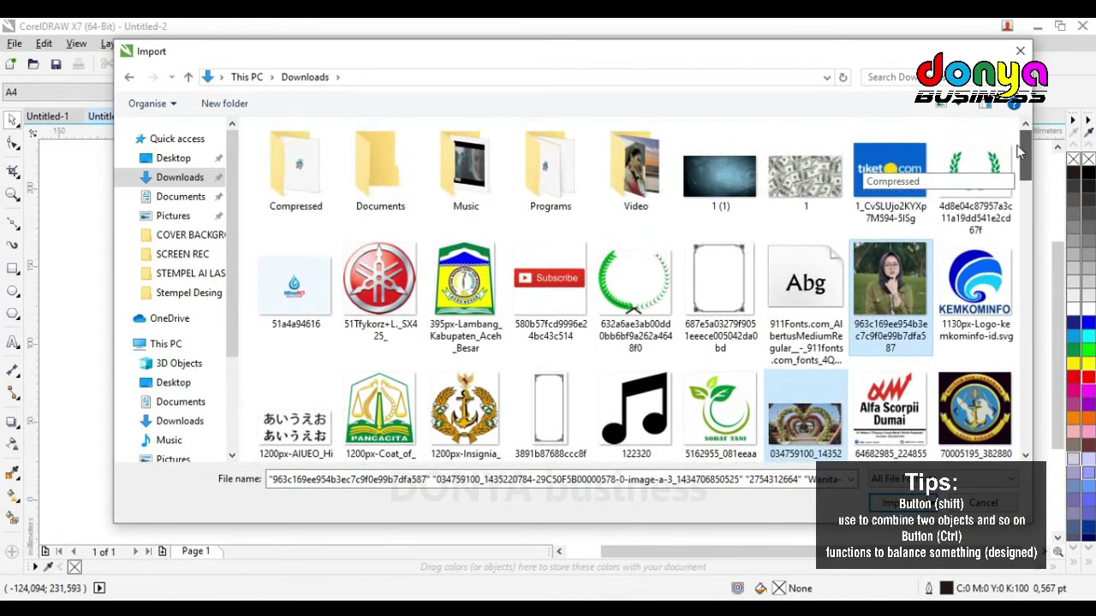
pyautogui.click(895, 502)
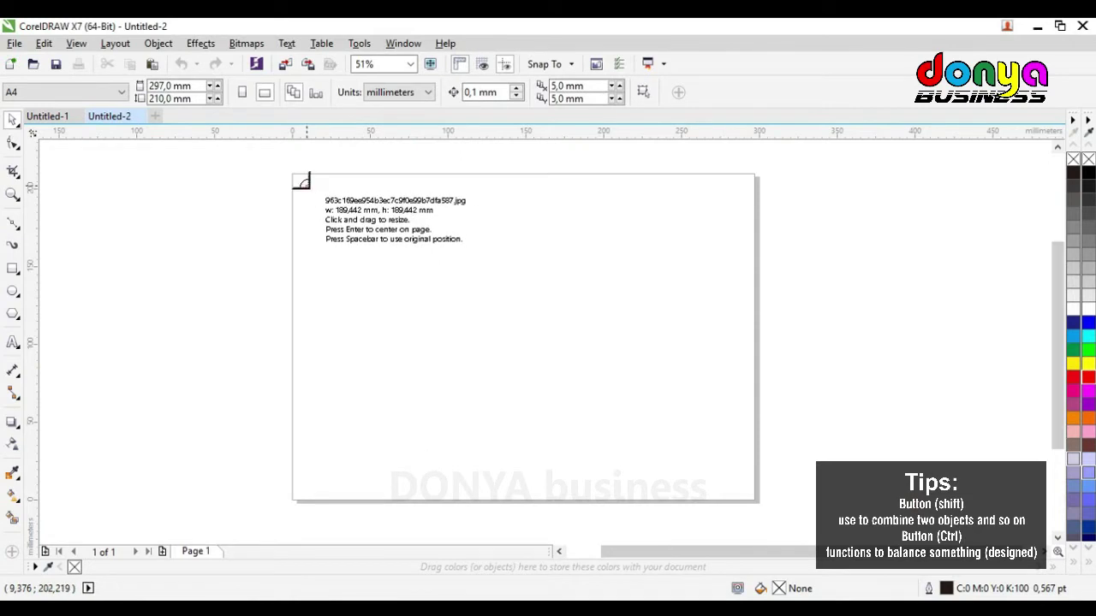
# Place the four photos on the page: glasses portrait about 101 mm square, heart-arch tunnel, garden arch about 120 × 80 mm, white-hijab portrait about 93 × 55 mm
pyautogui.moveTo(305, 184); pyautogui.dragTo(530, 345)
pyautogui.moveTo(483, 185); pyautogui.dragTo(718, 414)
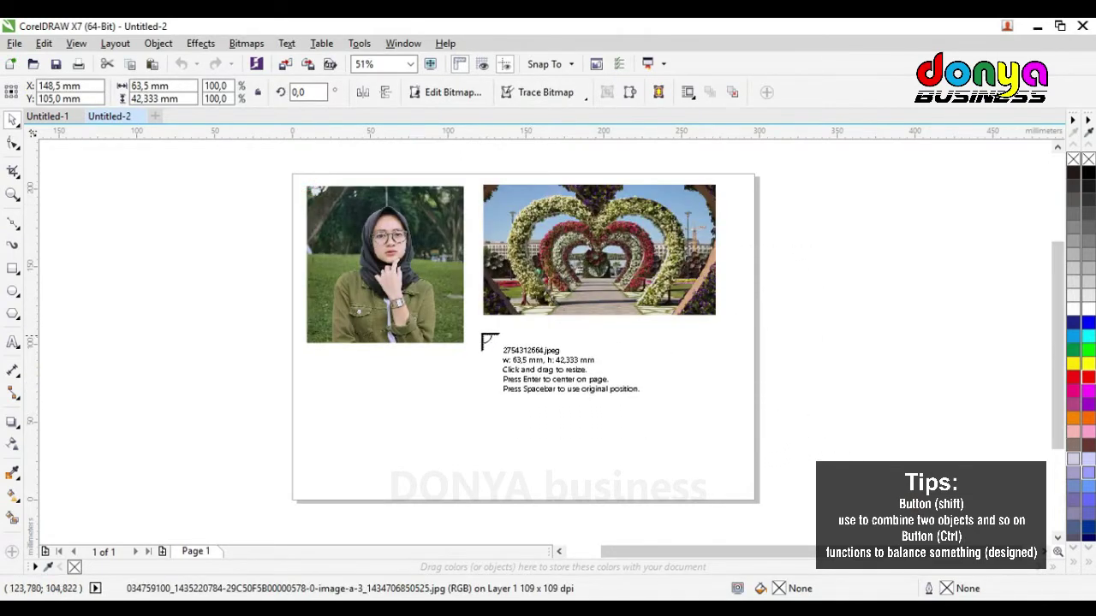
pyautogui.moveTo(482, 335); pyautogui.dragTo(728, 458)
pyautogui.moveTo(321, 370); pyautogui.dragTo(468, 458)
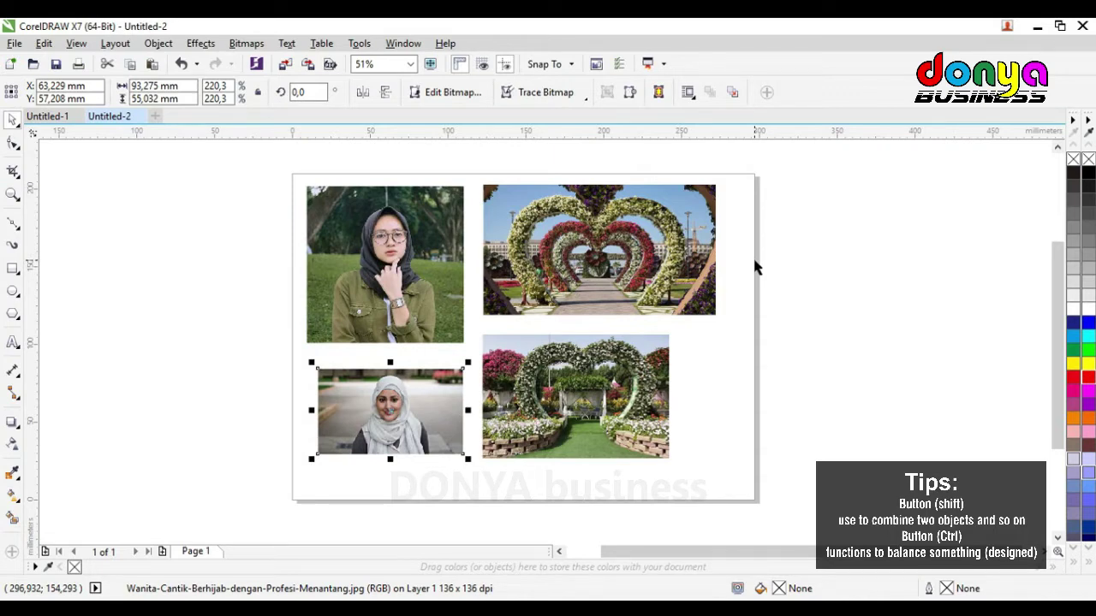
# Move the heart-arch tunnel photo and both portraits off the page, leaving only the garden arch photo on it
pyautogui.moveTo(664, 263); pyautogui.dragTo(970, 267)
pyautogui.moveTo(421, 274); pyautogui.dragTo(189, 256)
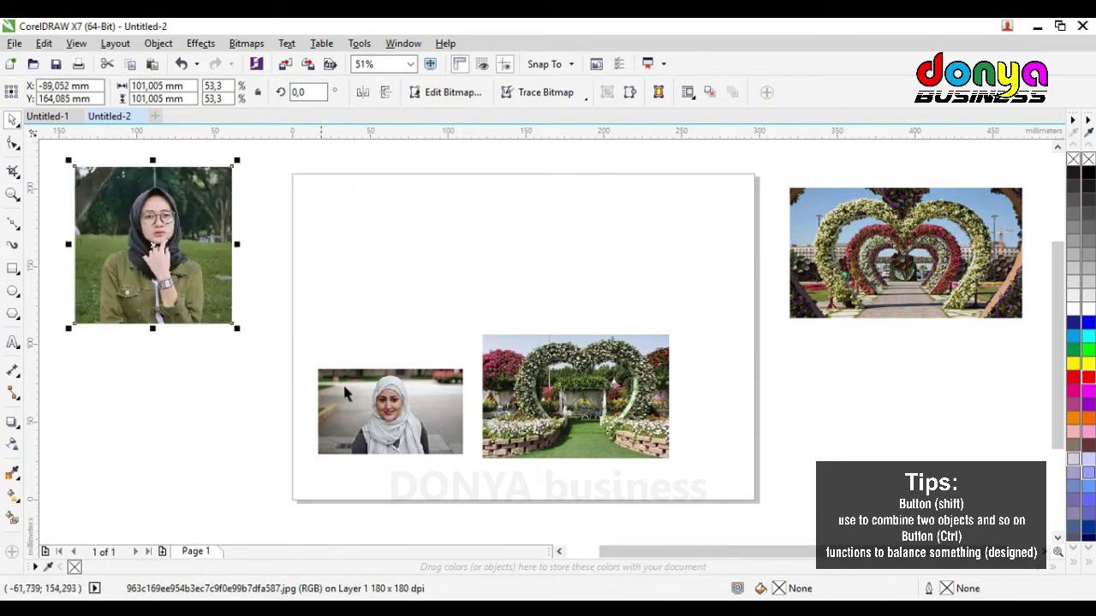
pyautogui.moveTo(366, 406); pyautogui.dragTo(166, 399)
# Enlarge the garden arch photo to about 277 × 185 mm, center it roughly on the page and deselect it
pyautogui.moveTo(550, 401); pyautogui.dragTo(360, 240)
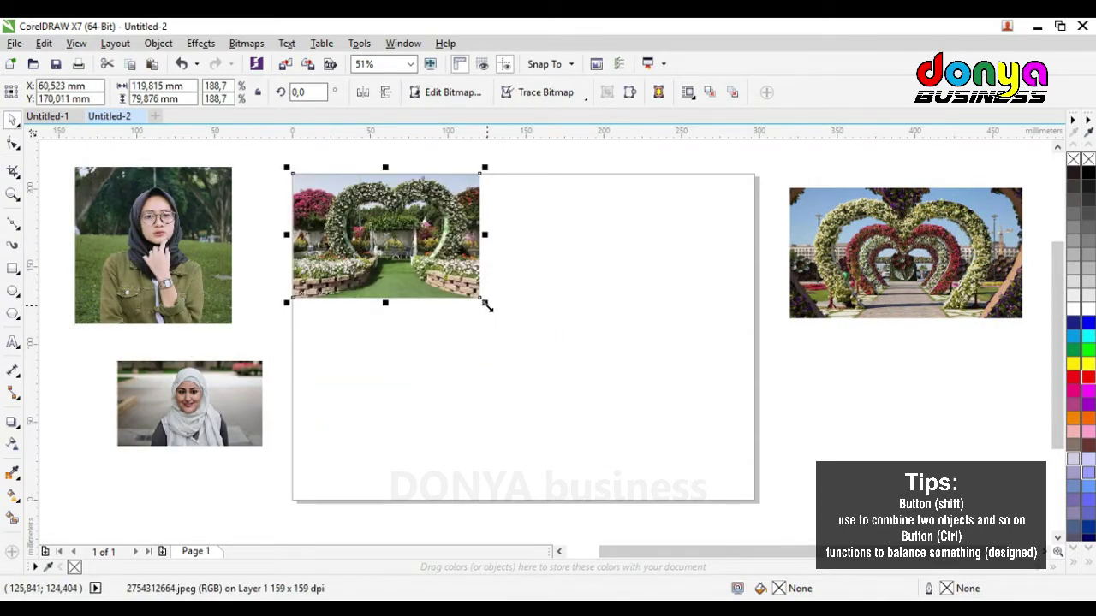
pyautogui.moveTo(481, 299); pyautogui.dragTo(727, 496)
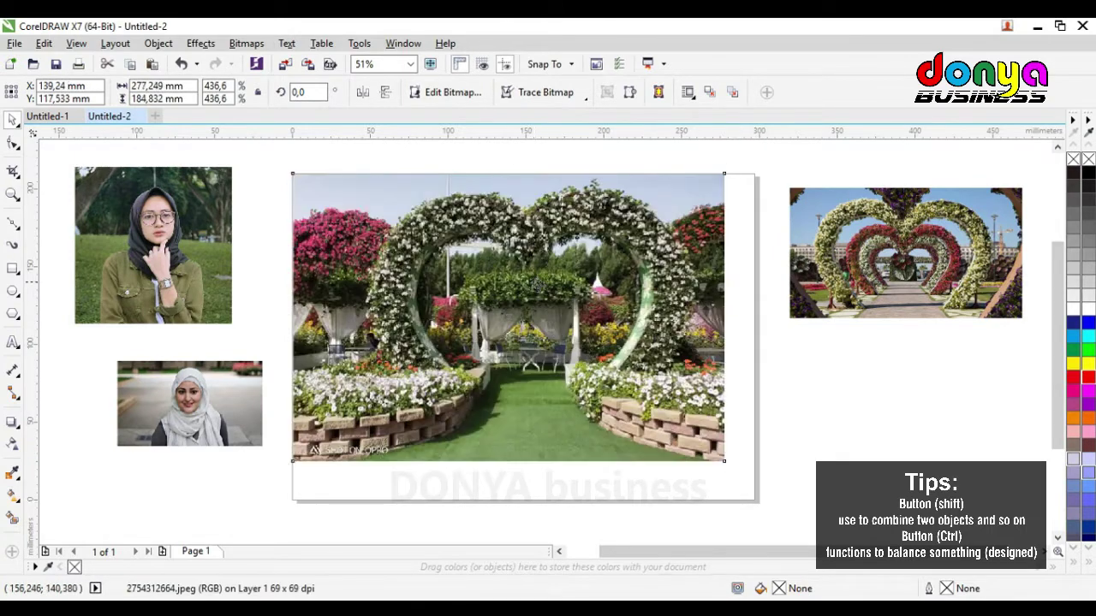
pyautogui.moveTo(536, 281); pyautogui.dragTo(551, 299)
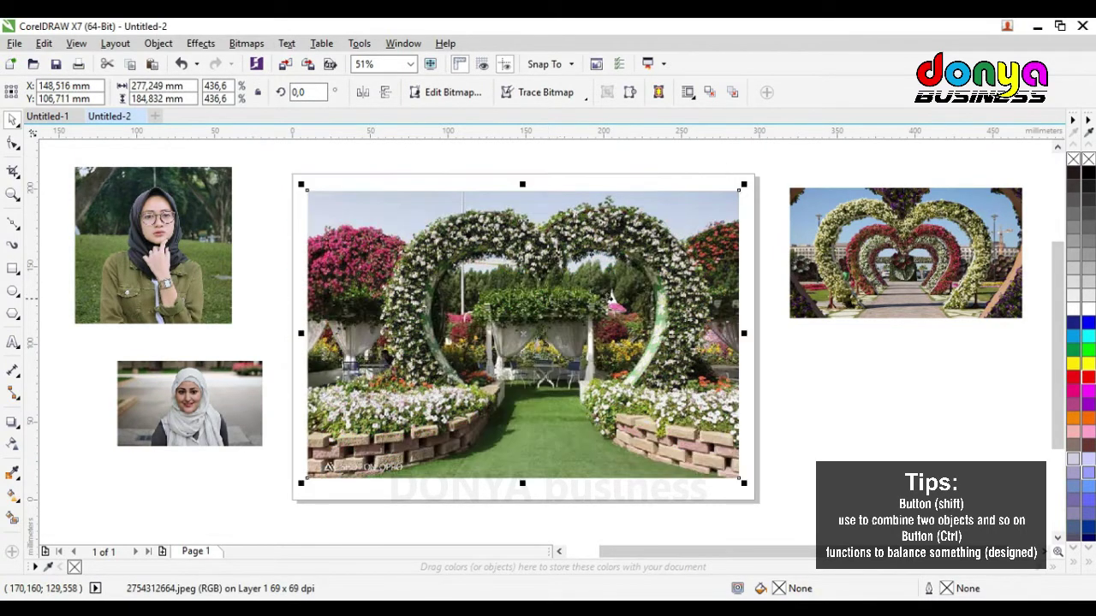
pyautogui.click(860, 348)
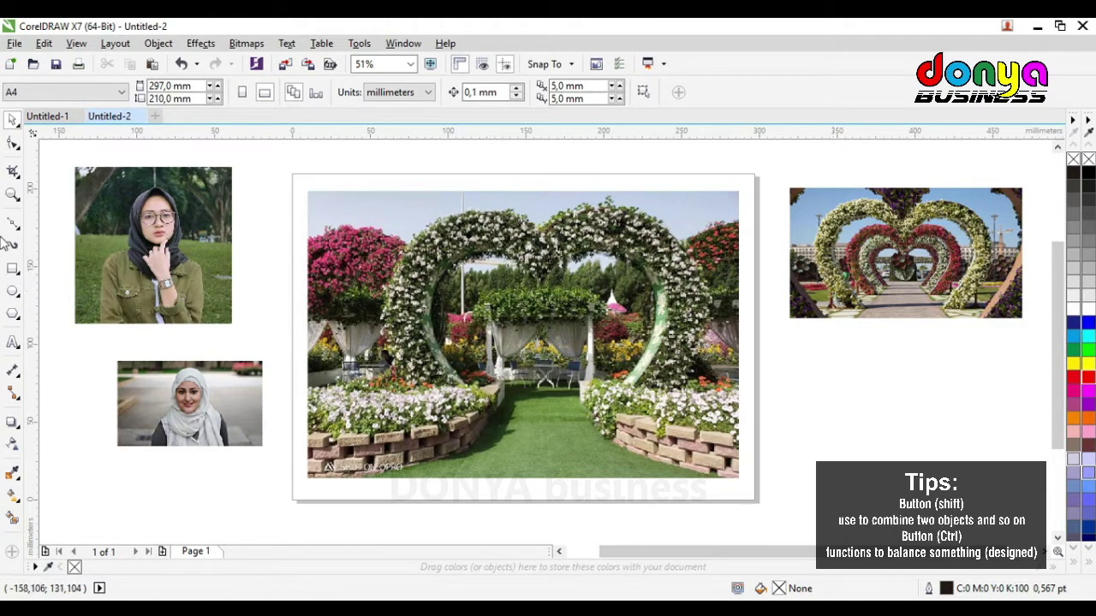
# Move the white-hijab portrait across the page to just beneath the heart-arch tunnel photo and deselect it
pyautogui.click(12, 196)
pyautogui.rightClick(210, 248)
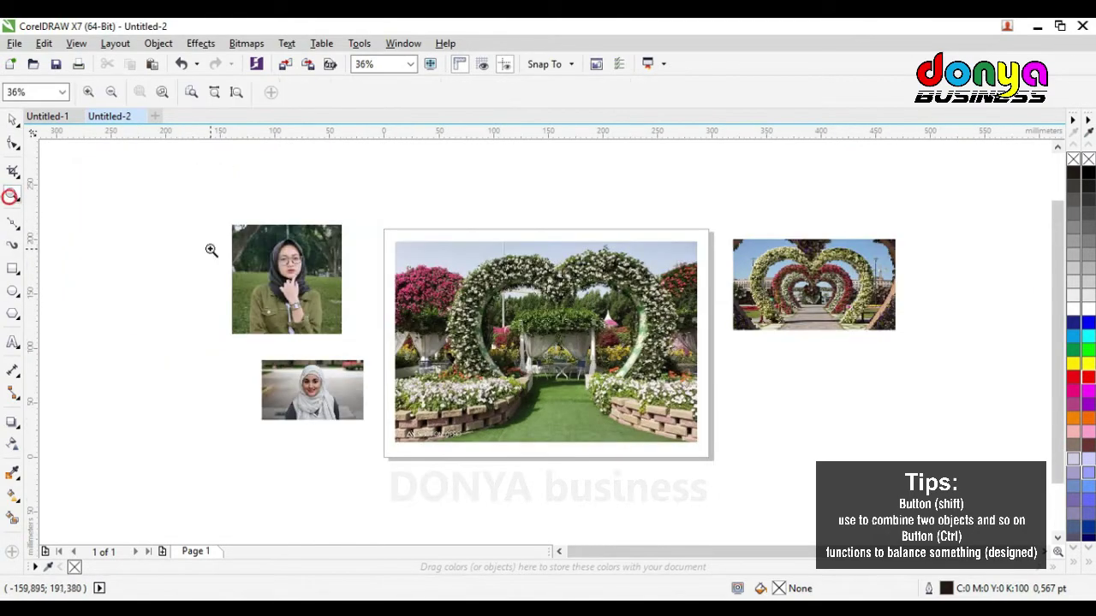
pyautogui.click(12, 119)
pyautogui.moveTo(312, 390); pyautogui.dragTo(798, 373)
pyautogui.click(829, 445)
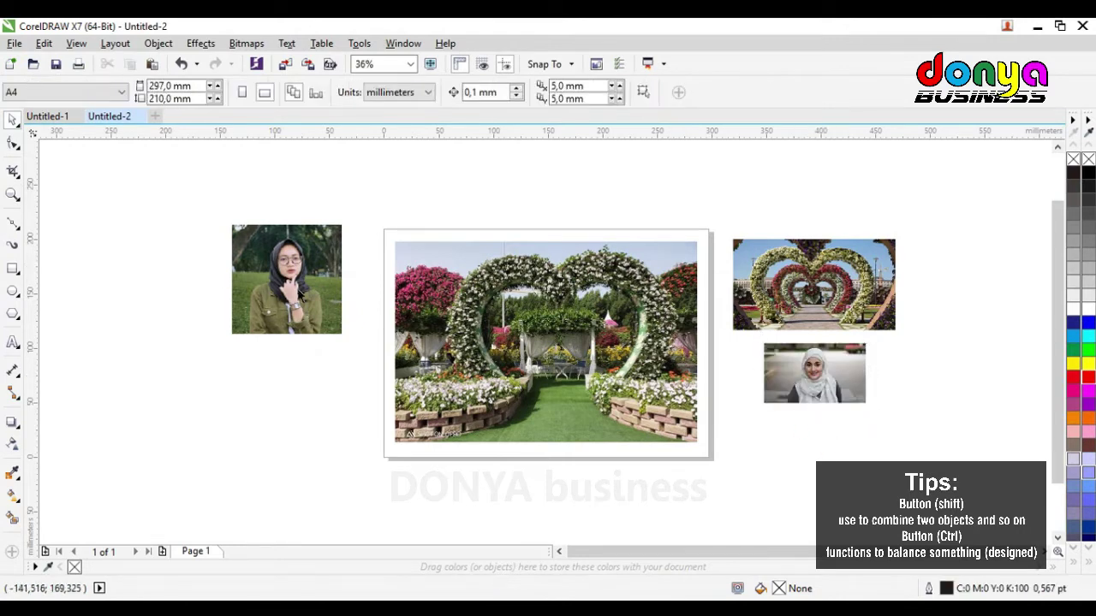
# Enlarge the portrait with glasses to about 260 mm square and position it beside the page
pyautogui.click(302, 291)
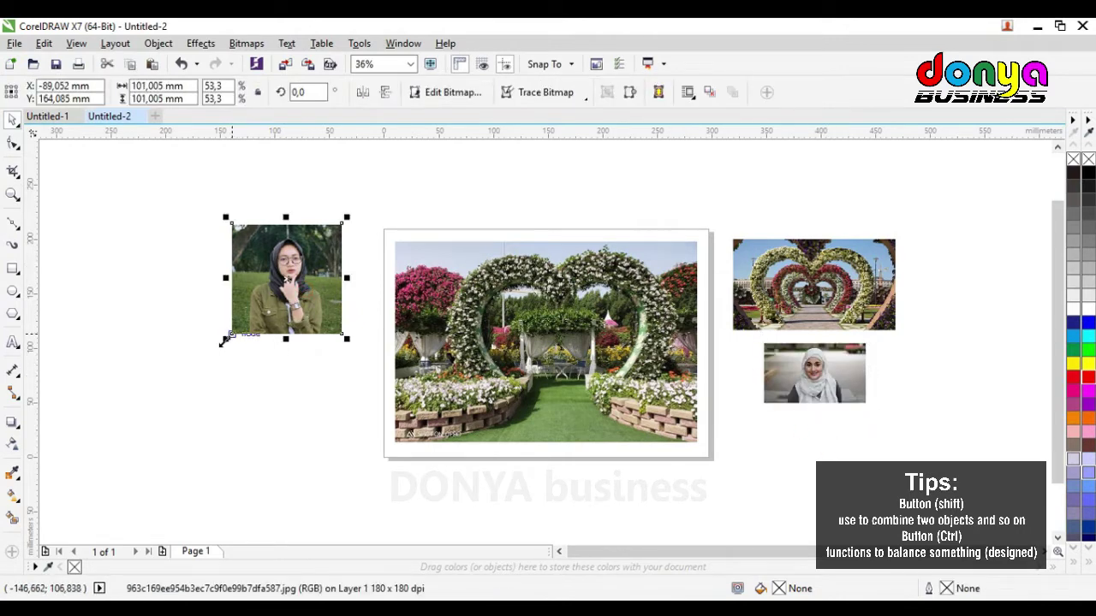
pyautogui.moveTo(222, 341); pyautogui.dragTo(53, 482)
pyautogui.moveTo(158, 433); pyautogui.dragTo(175, 393)
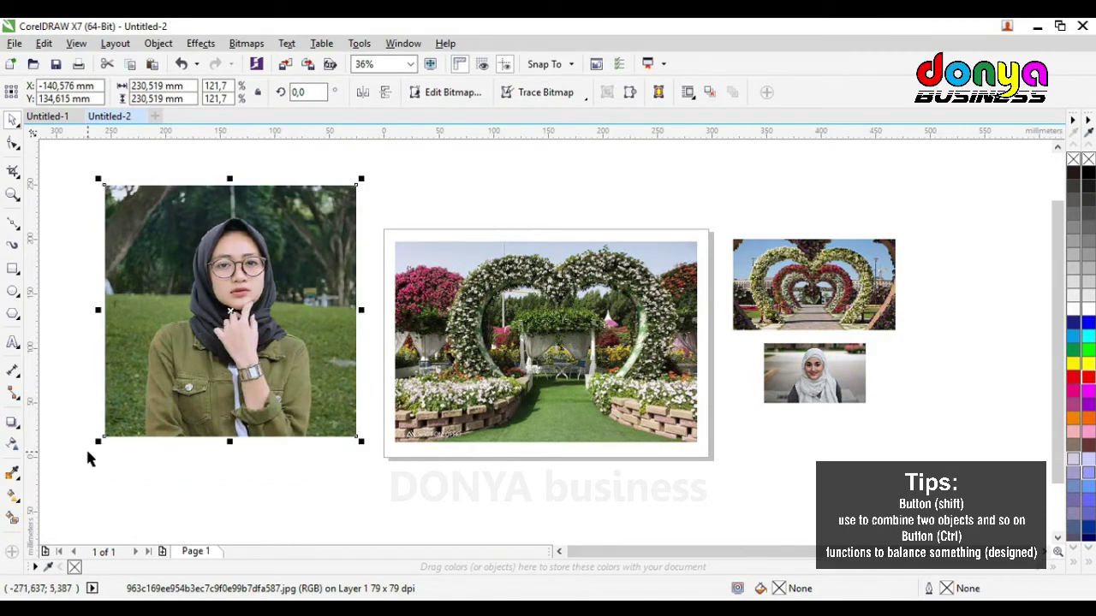
pyautogui.moveTo(98, 442); pyautogui.dragTo(63, 484)
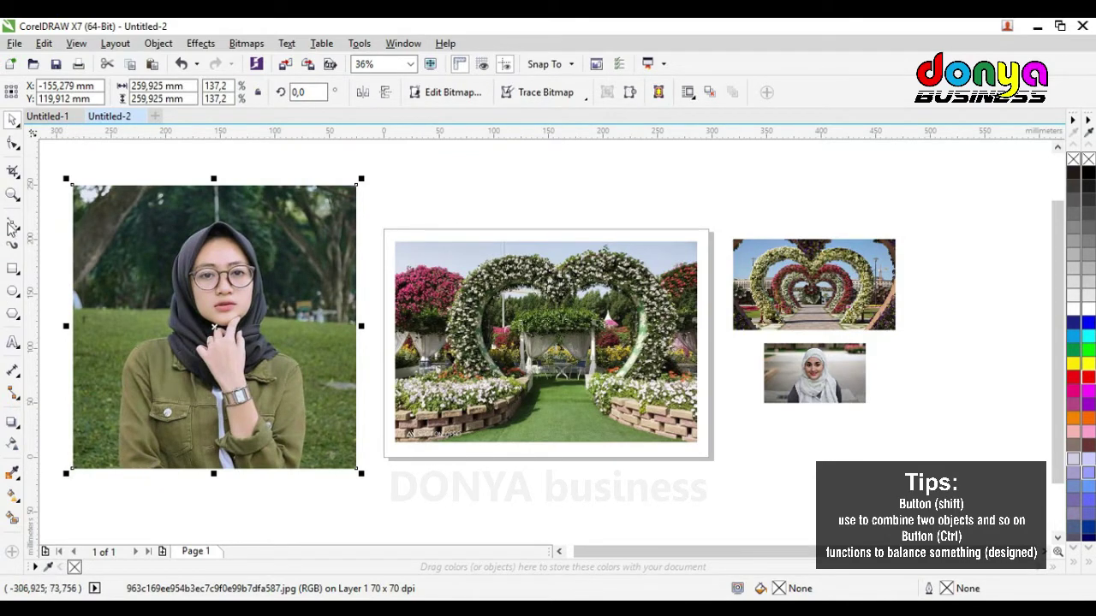
# Activate the Bézier tool for tracing the lower jacket of the portrait with glasses
pyautogui.click(13, 194)
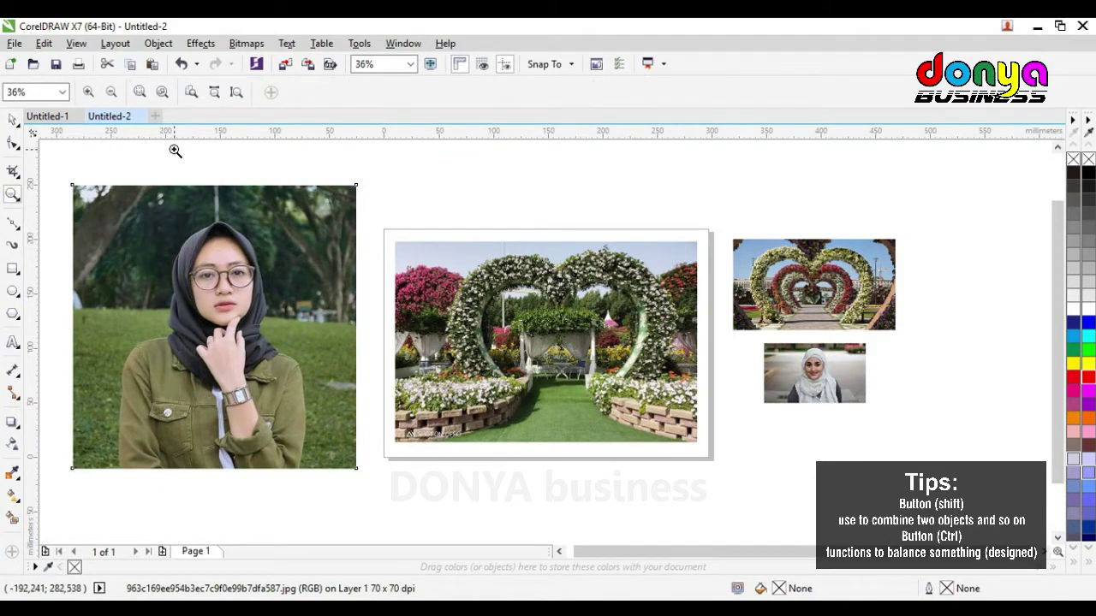
pyautogui.moveTo(76, 319); pyautogui.dragTo(391, 497)
pyautogui.moveTo(163, 526); pyautogui.dragTo(163, 291)
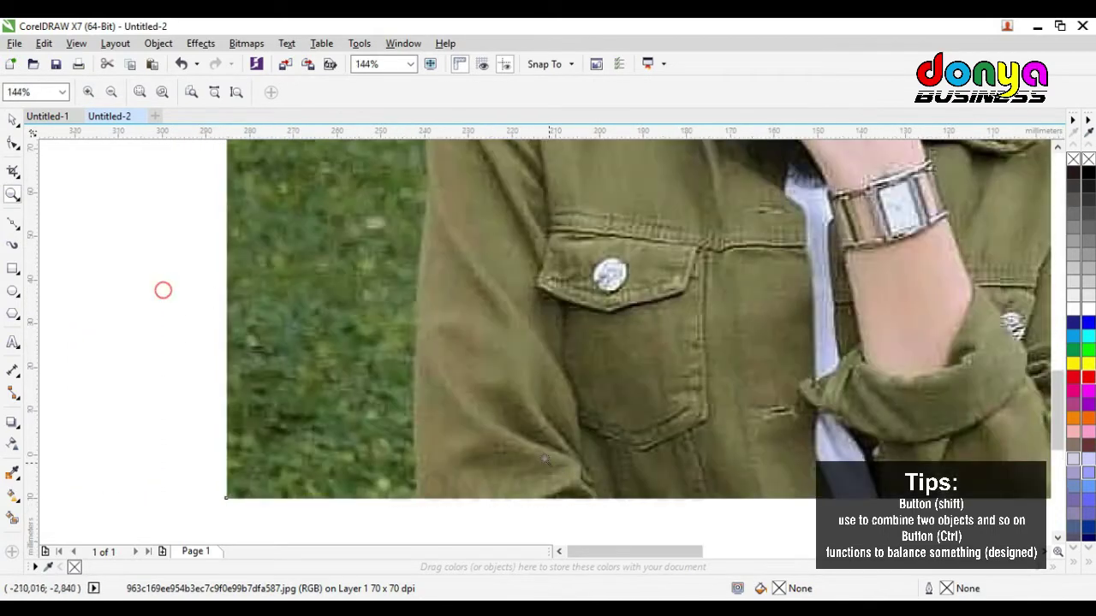
pyautogui.click(13, 226)
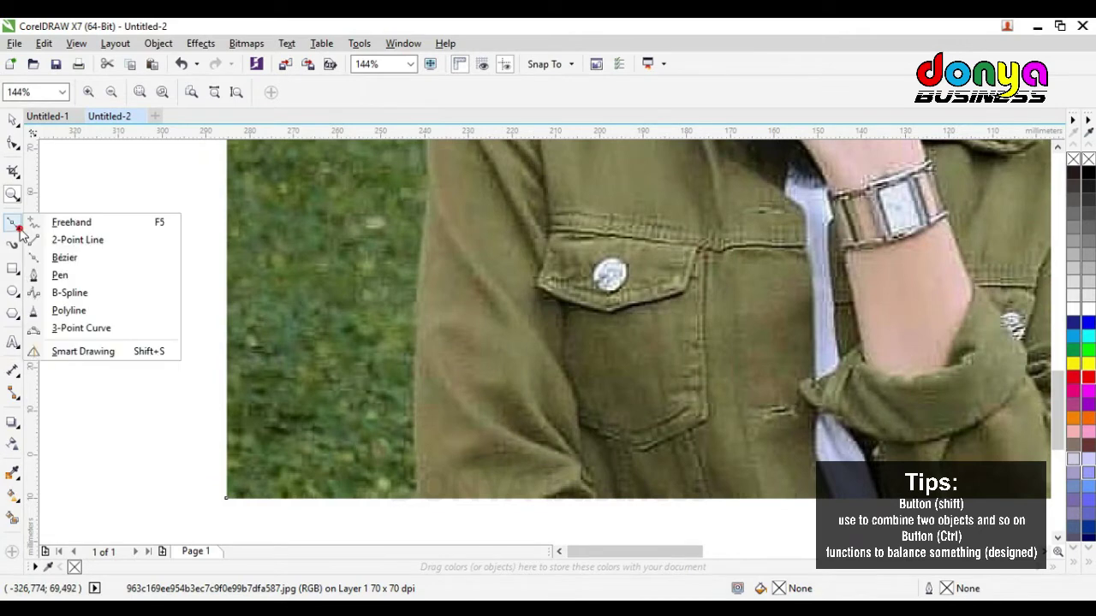
pyautogui.click(64, 240)
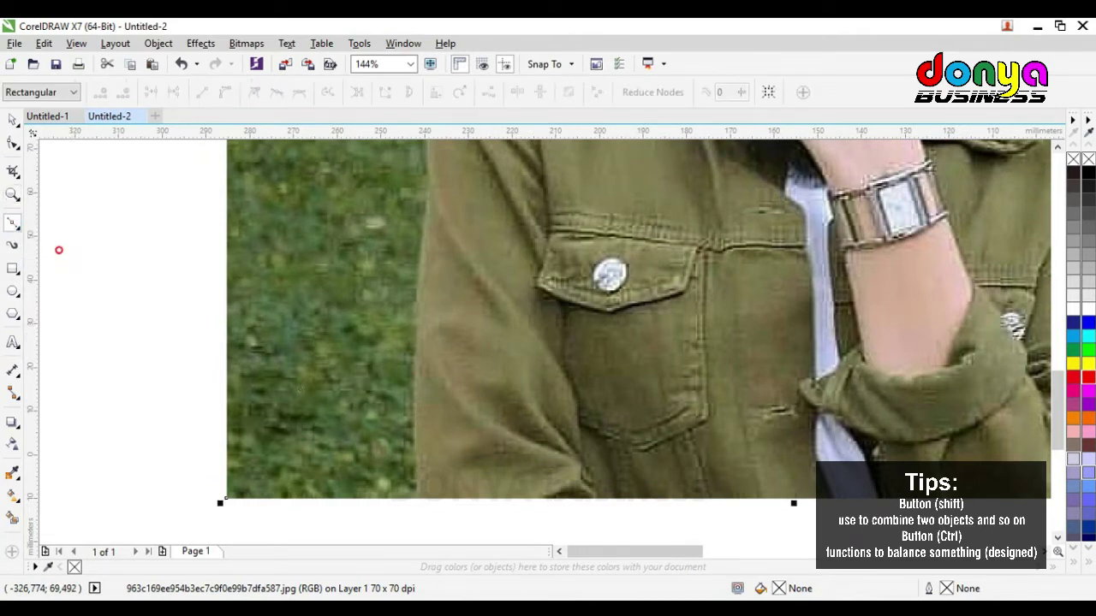
pyautogui.click(427, 514)
pyautogui.click(420, 374)
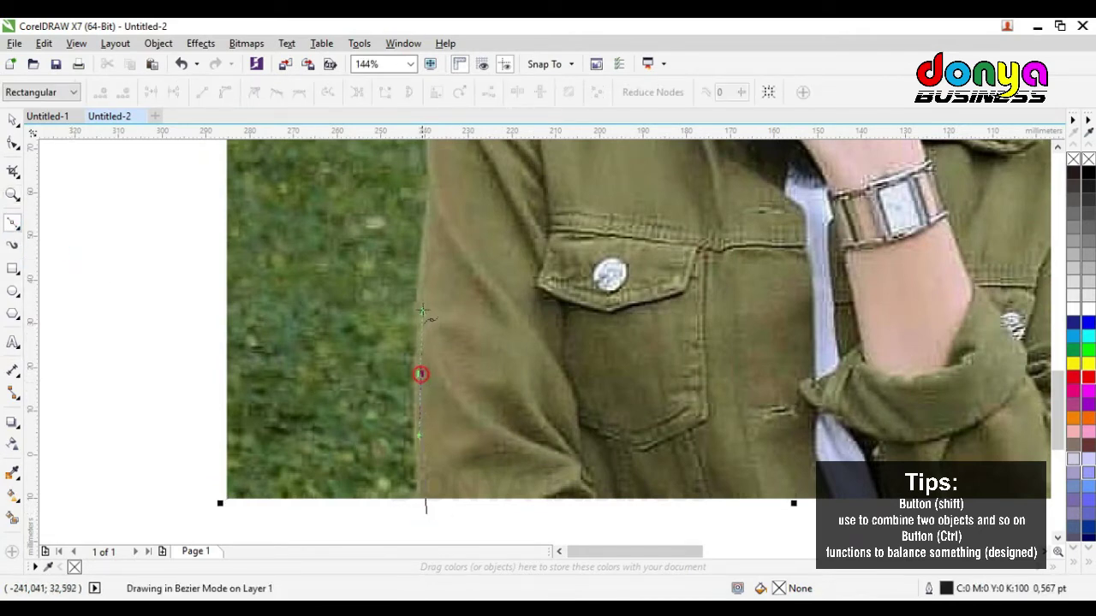
pyautogui.doubleClick(419, 285)
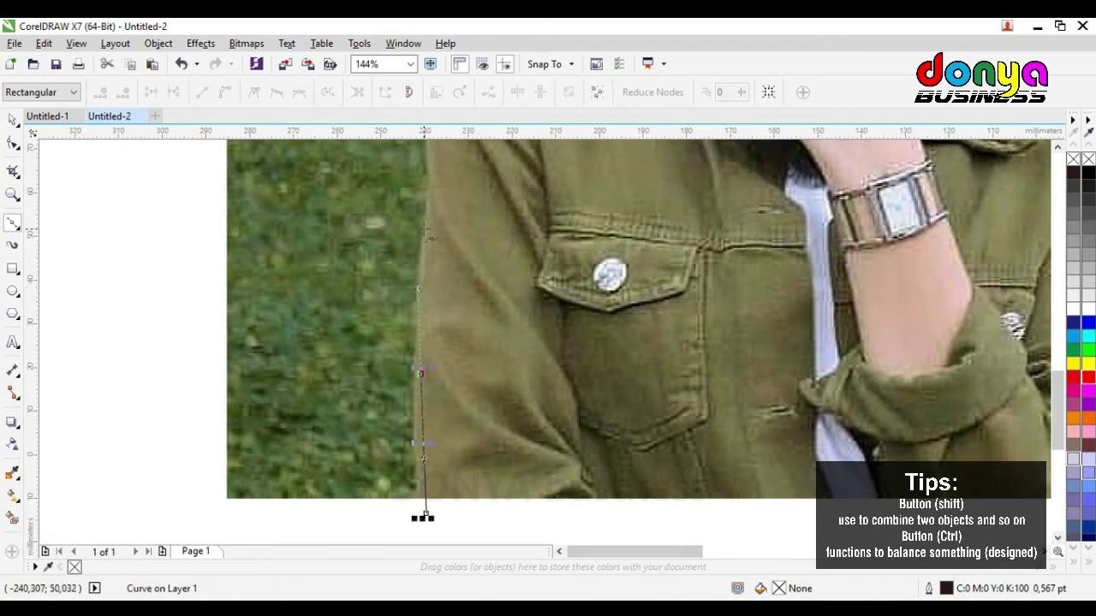
pyautogui.press('Escape')
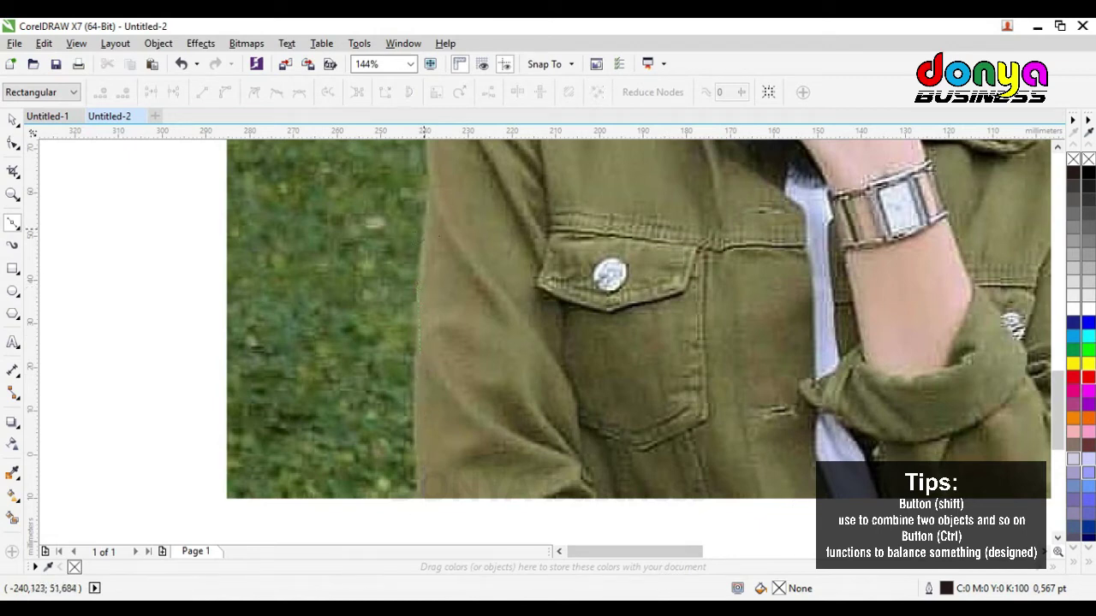
# Trace the outer edge of the jacket sleeve beside the grass with a Bézier curve, starting just below the photo's lower edge
pyautogui.click(423, 510)
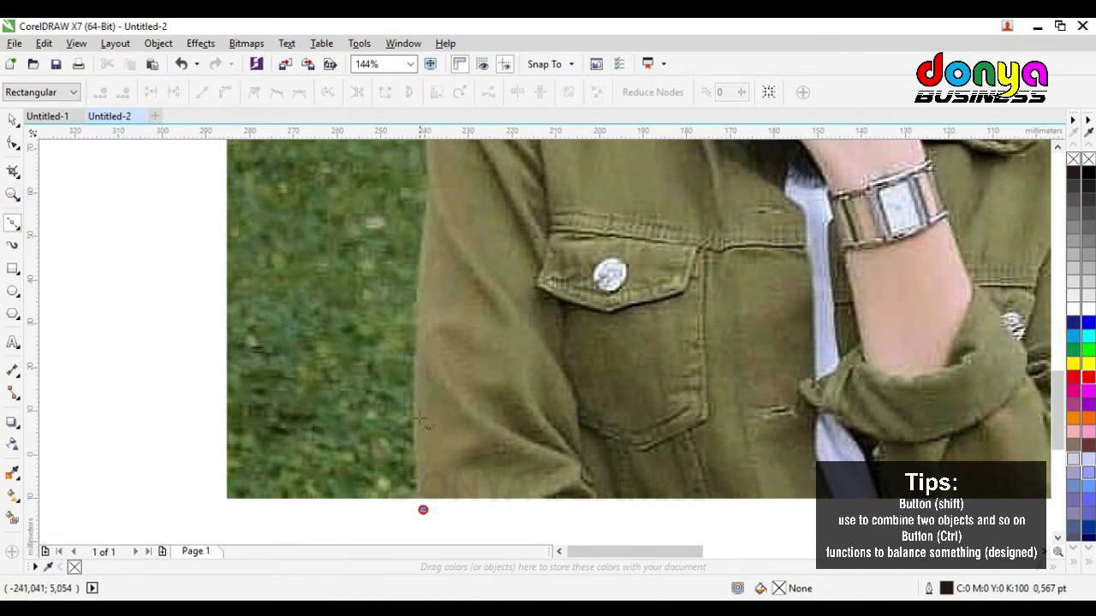
pyautogui.click(419, 353)
pyautogui.doubleClick(421, 296)
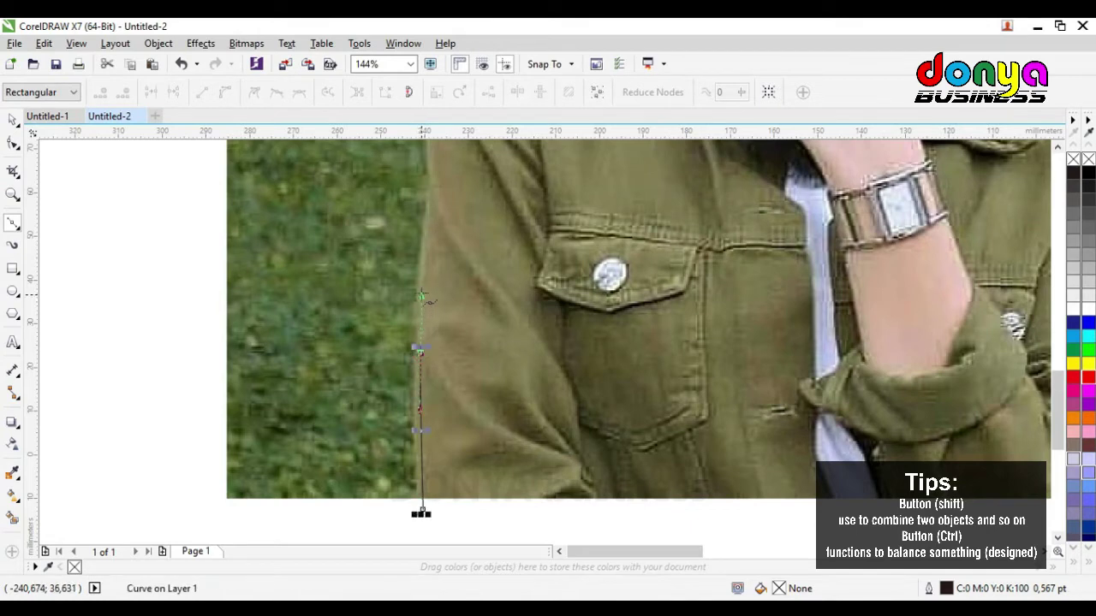
pyautogui.doubleClick(428, 225)
pyautogui.scroll(5, 432, 369)
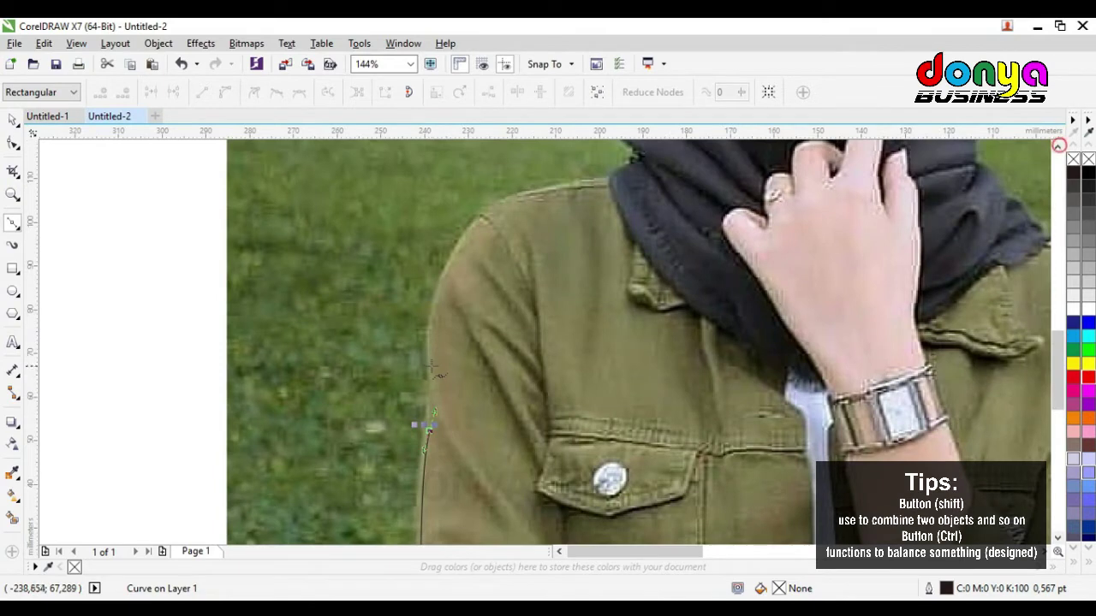
pyautogui.click(433, 367)
pyautogui.doubleClick(434, 340)
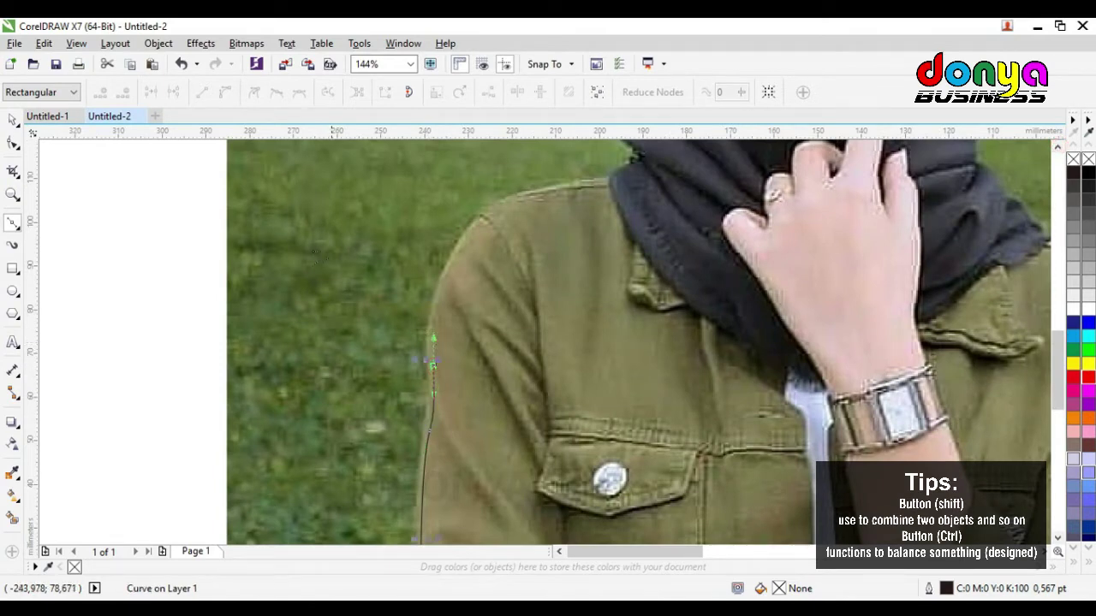
pyautogui.click(181, 65)
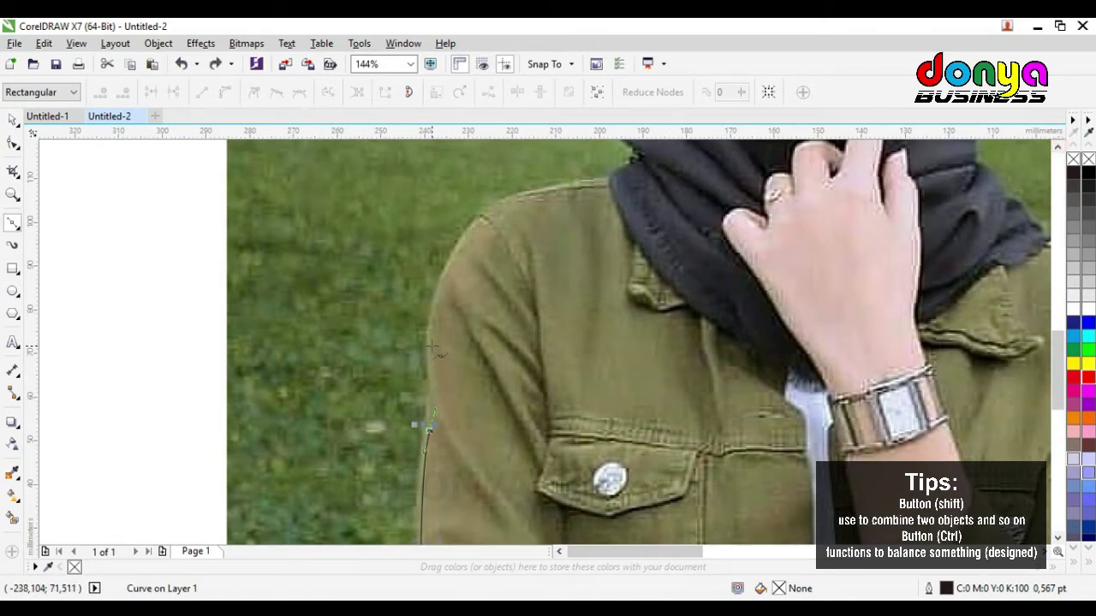
# Continue the Bézier curve up the outer edge of the grass-side sleeve to the start of the shoulder's curve
pyautogui.click(431, 345)
pyautogui.moveTo(433, 315); pyautogui.dragTo(433, 314)
pyautogui.moveTo(459, 252); pyautogui.dragTo(482, 220)
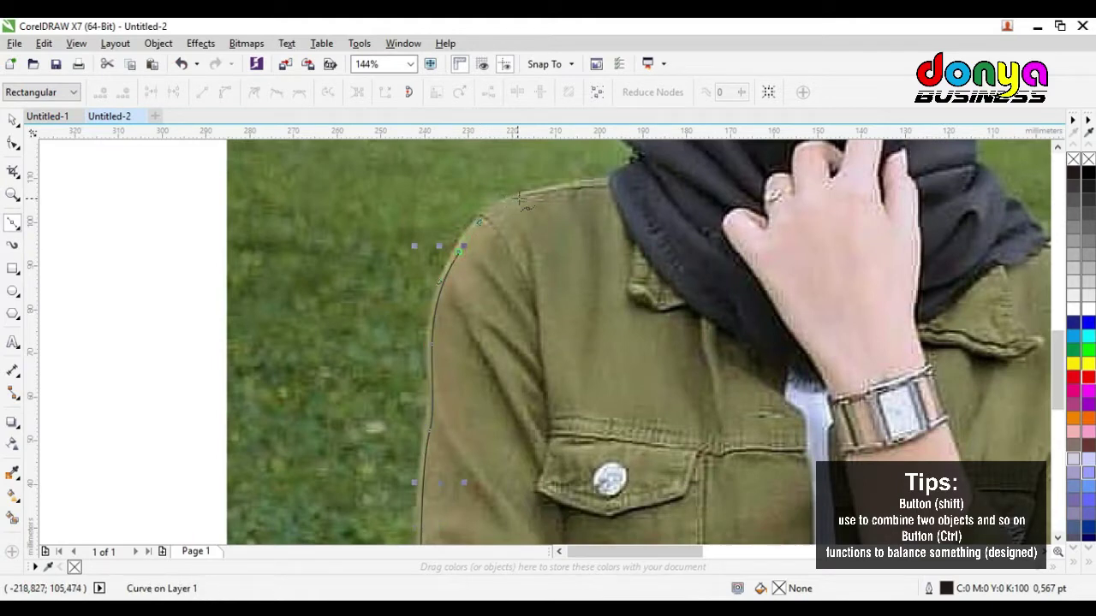
pyautogui.click(523, 194)
pyautogui.moveTo(545, 180); pyautogui.dragTo(555, 194)
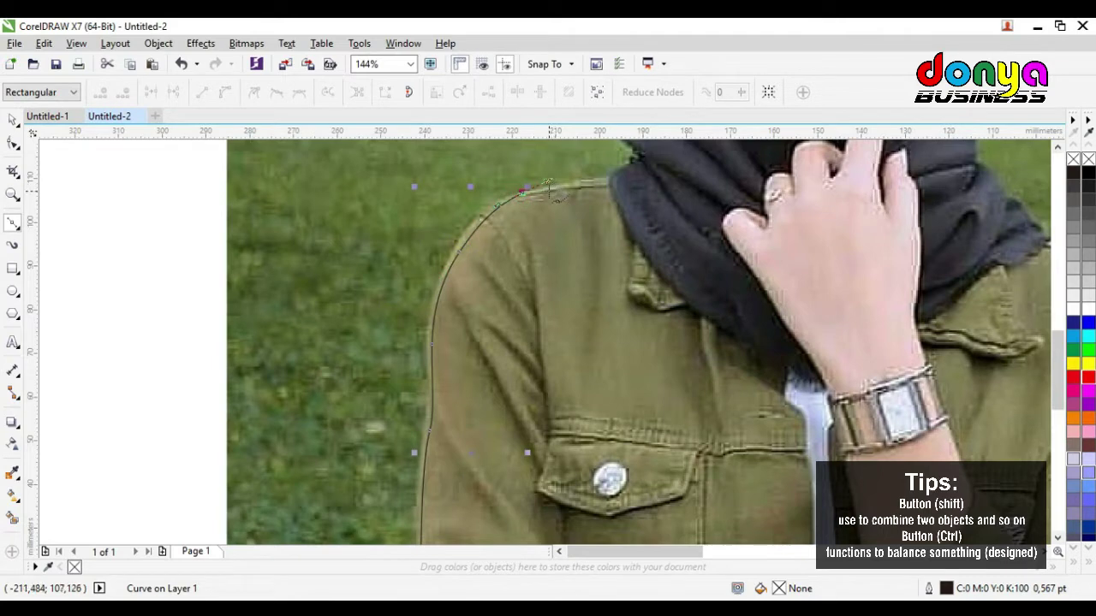
pyautogui.click(182, 63)
pyautogui.moveTo(531, 195); pyautogui.dragTo(563, 189)
pyautogui.click(182, 63)
# Resume the Bézier curve at its upper sleeve end and trace over the shoulder to the notch in the black scarf
pyautogui.press('z')
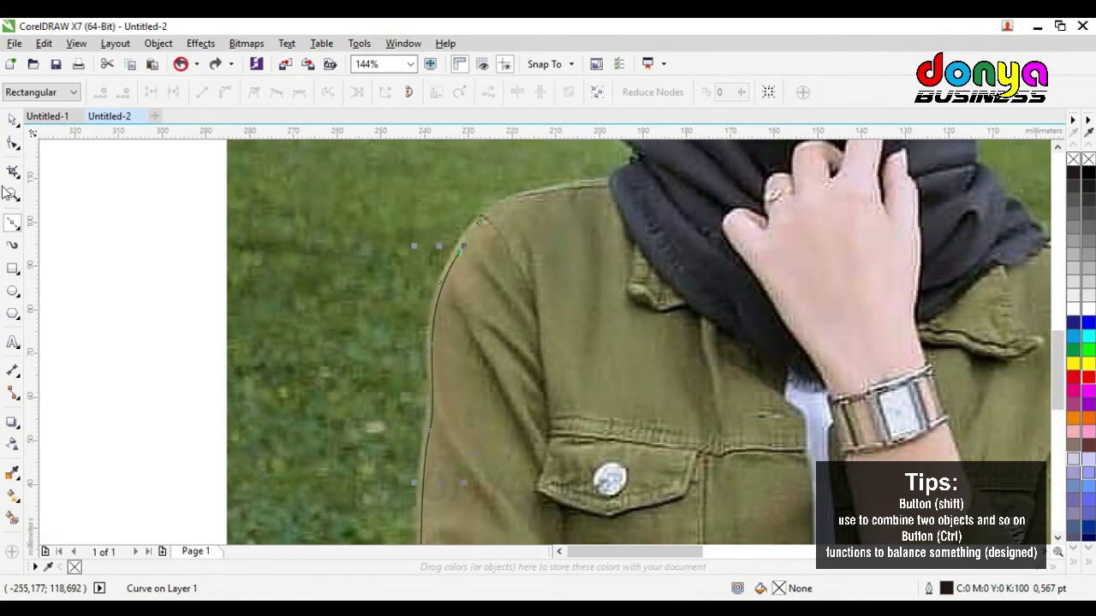
pyautogui.moveTo(327, 171); pyautogui.dragTo(787, 312)
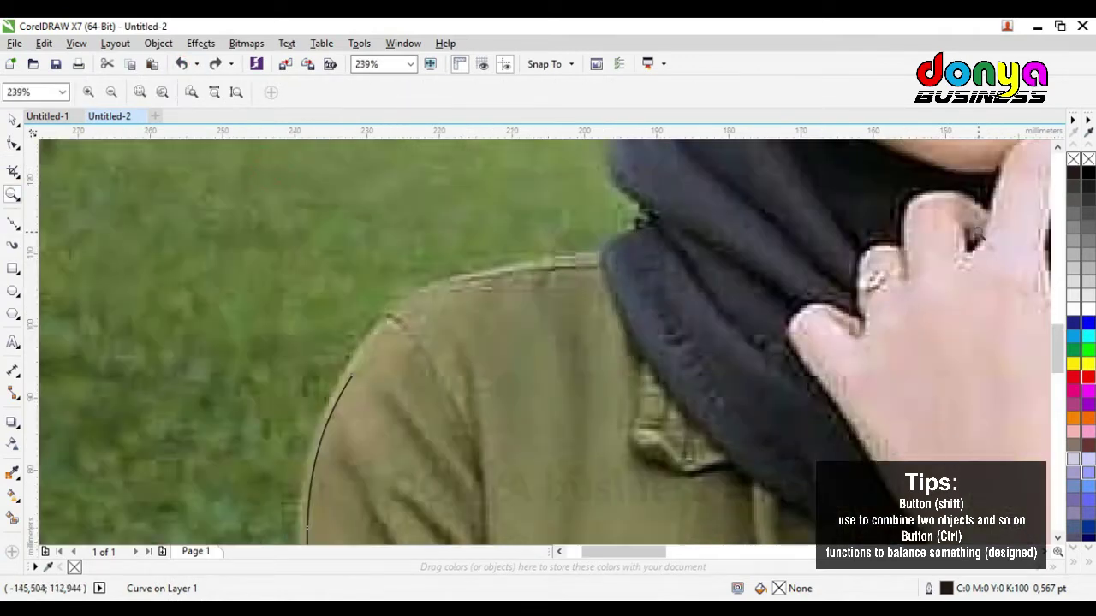
pyautogui.click(13, 223)
pyautogui.click(356, 377)
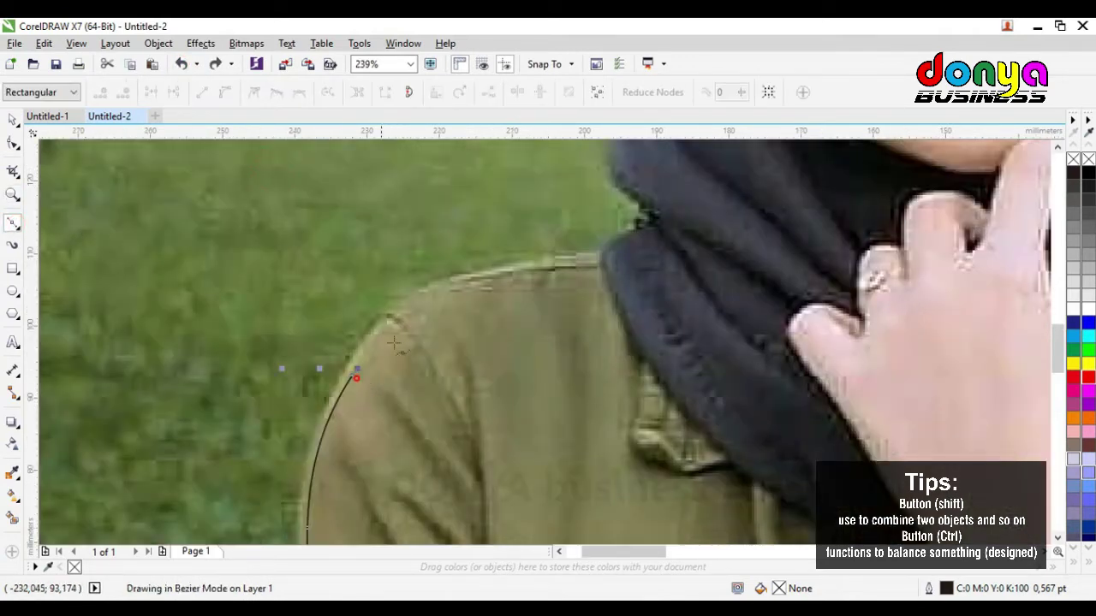
pyautogui.moveTo(455, 284); pyautogui.dragTo(499, 272)
pyautogui.moveTo(570, 260); pyautogui.dragTo(605, 257)
pyautogui.moveTo(629, 233); pyautogui.dragTo(643, 228)
pyautogui.moveTo(651, 224)
pyautogui.mouseDown()
pyautogui.moveTo(643, 198)
pyautogui.moveTo(656, 219)
pyautogui.mouseUp()
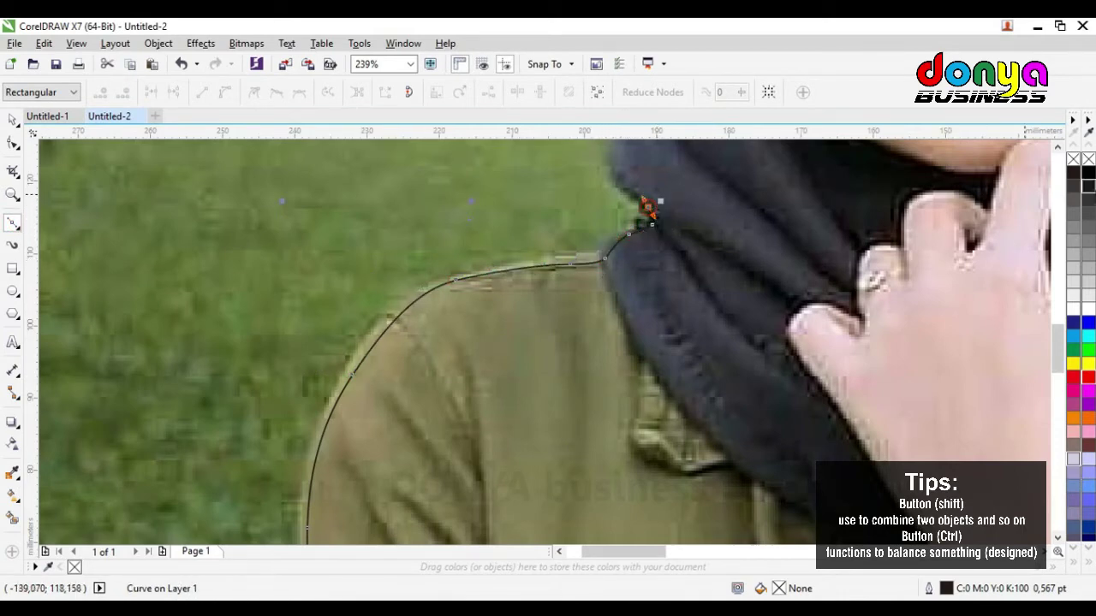
# Trace the scarf's outer edge from the notch above the shoulder up to the fold beside the cheek
pyautogui.scroll(3, 656, 219)
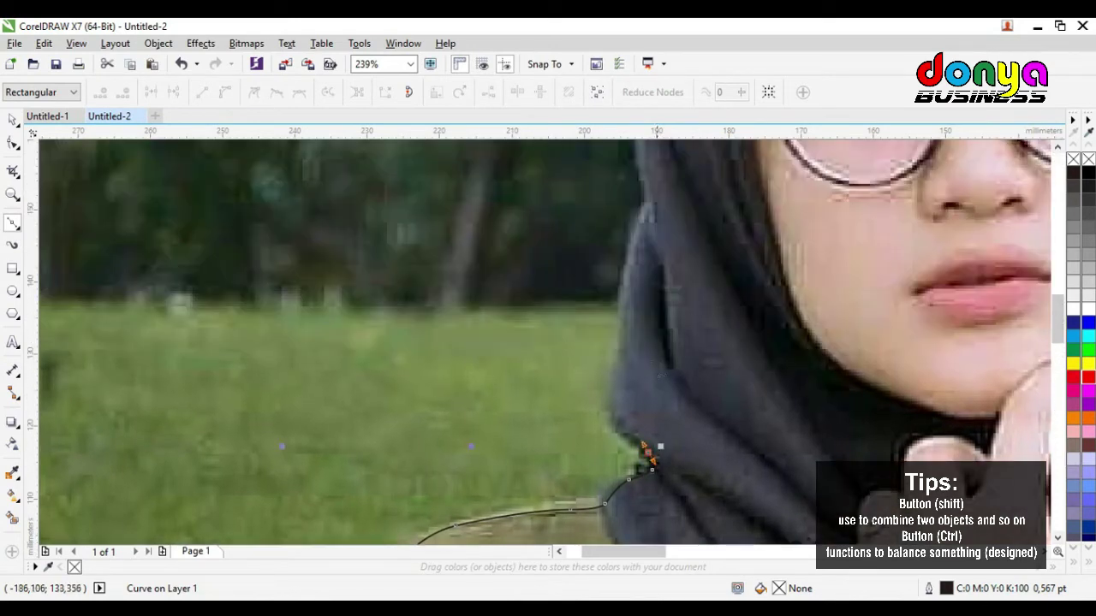
pyautogui.click(615, 402)
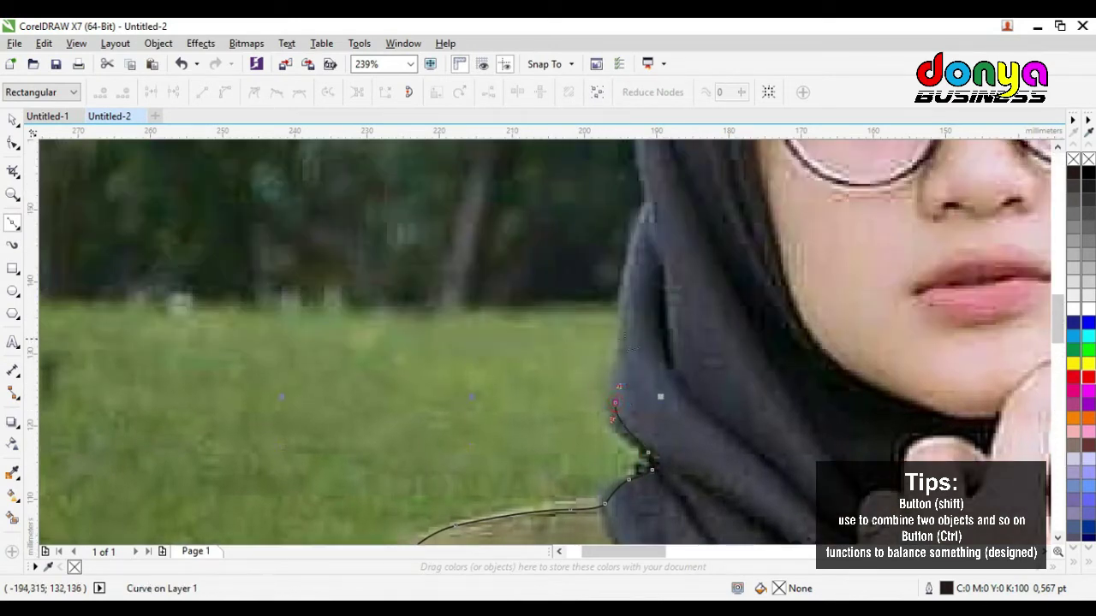
pyautogui.click(620, 330)
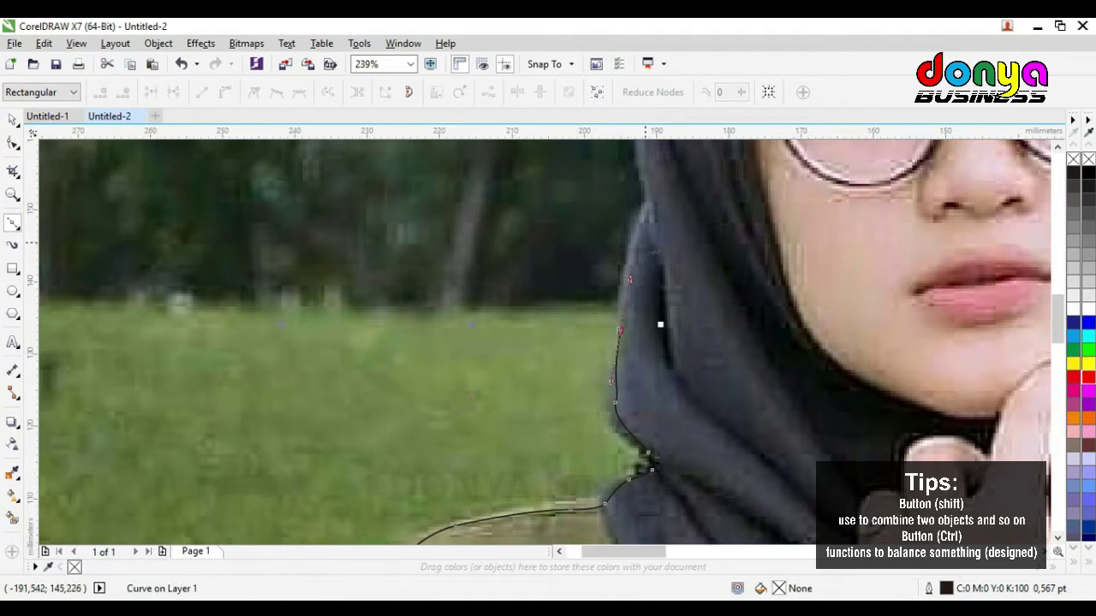
pyautogui.click(642, 236)
pyautogui.click(649, 208)
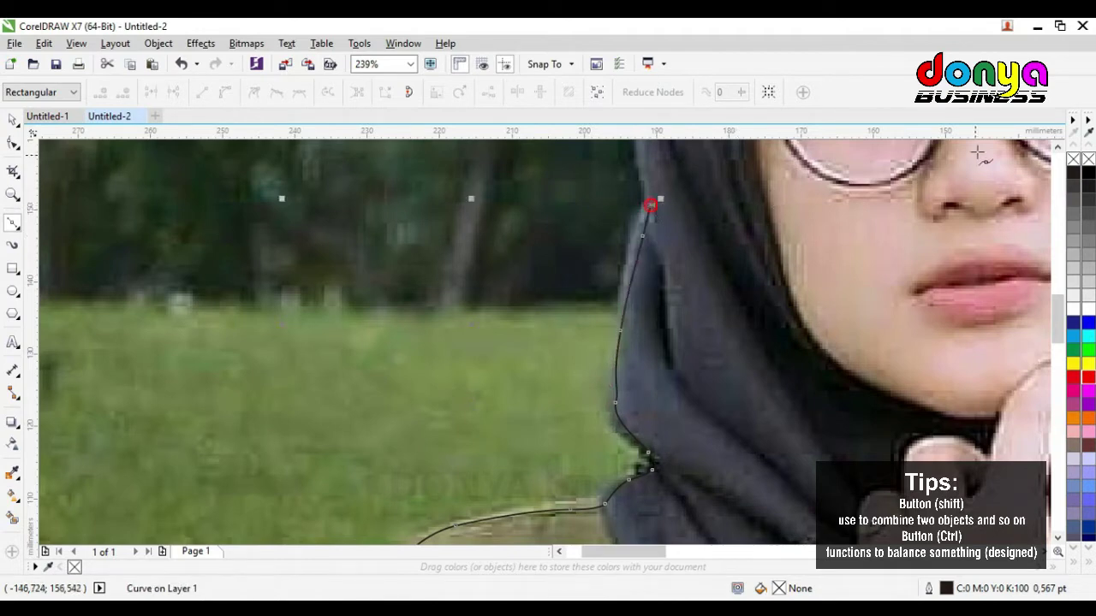
# Continue the curve along the hijab's outer edge from the cheek fold up past the glasses to forehead height
pyautogui.scroll(5, 687, 375)
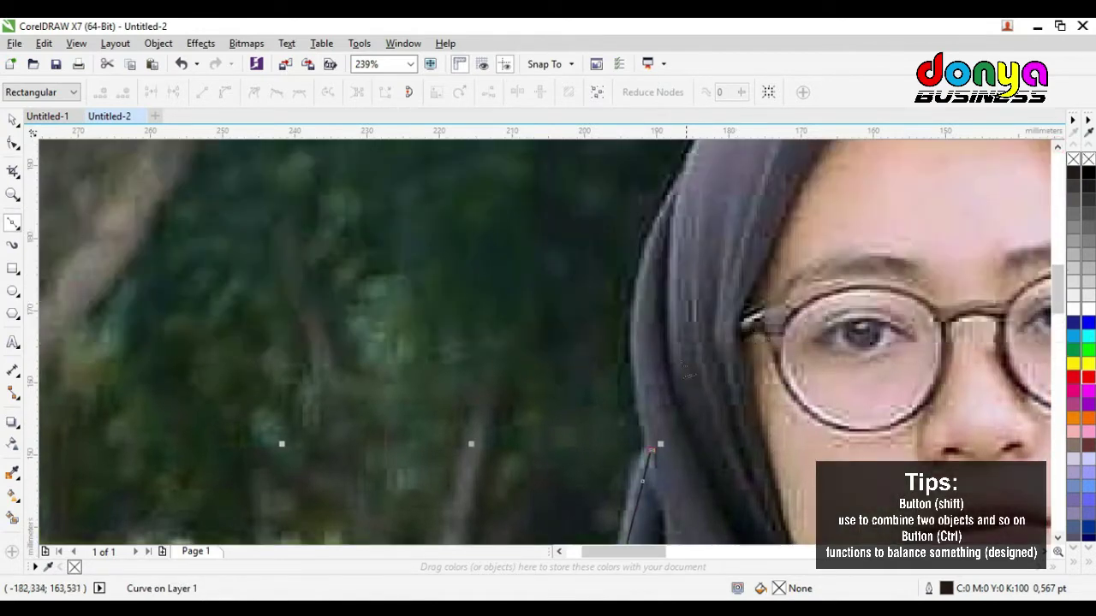
pyautogui.moveTo(640, 349); pyautogui.dragTo(644, 282)
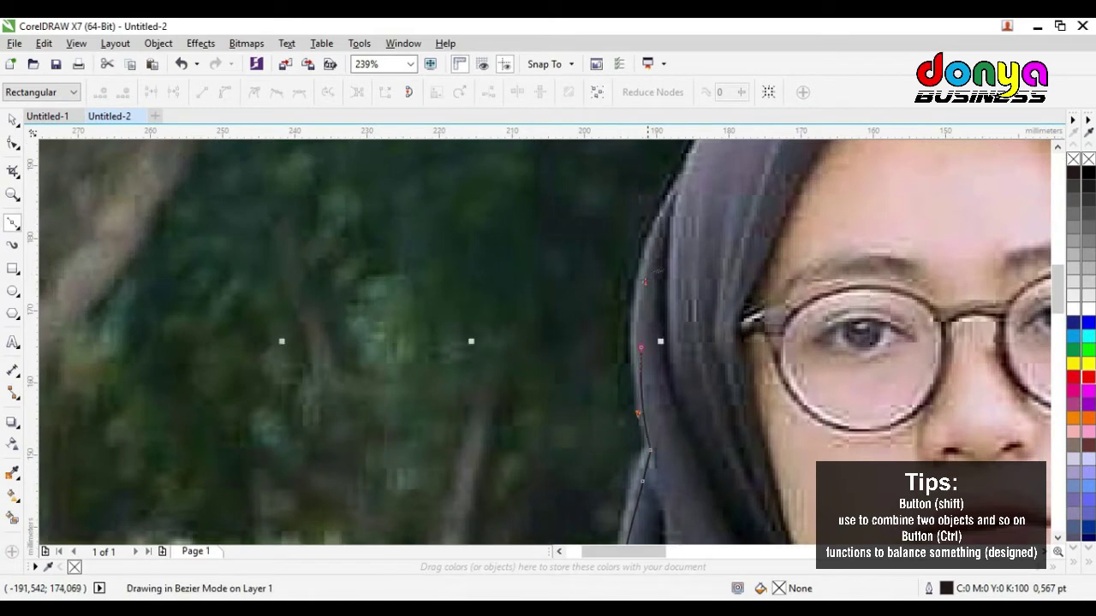
pyautogui.moveTo(670, 208); pyautogui.dragTo(686, 177)
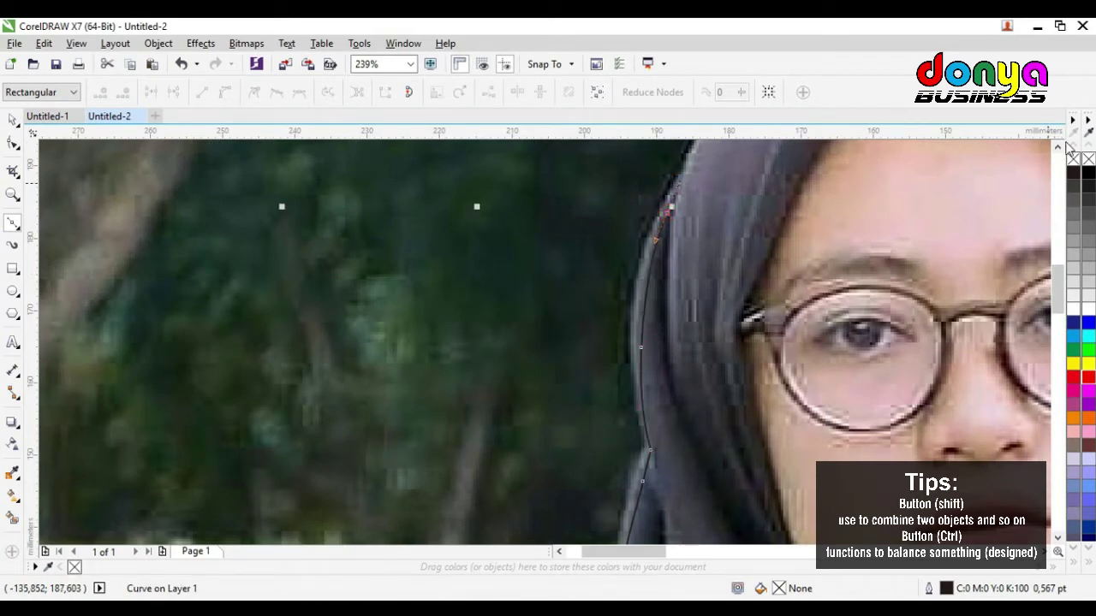
pyautogui.scroll(5, 1066, 147)
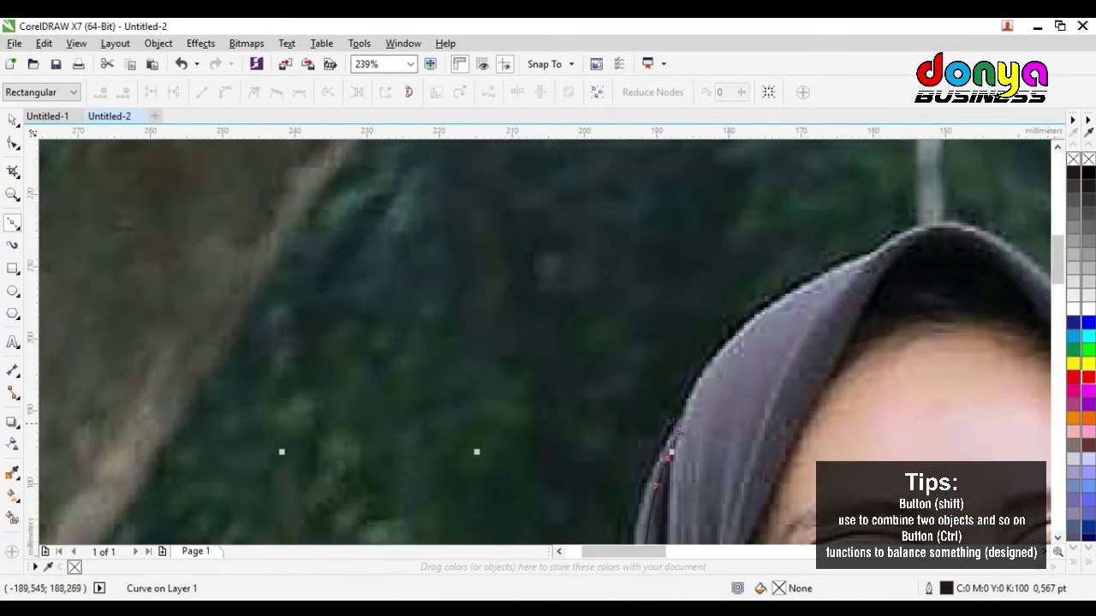
pyautogui.click(685, 420)
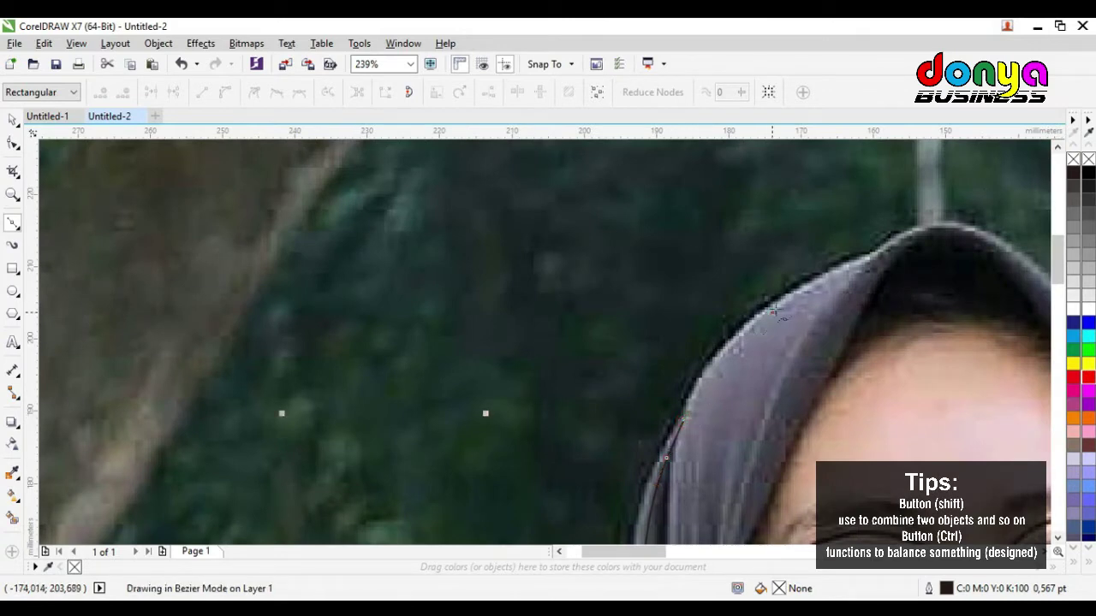
# Trace the top of the hijab over its peak and down to forehead height on the opposite side
pyautogui.moveTo(773, 309); pyautogui.dragTo(857, 266)
pyautogui.hscroll(5, 1046, 556)
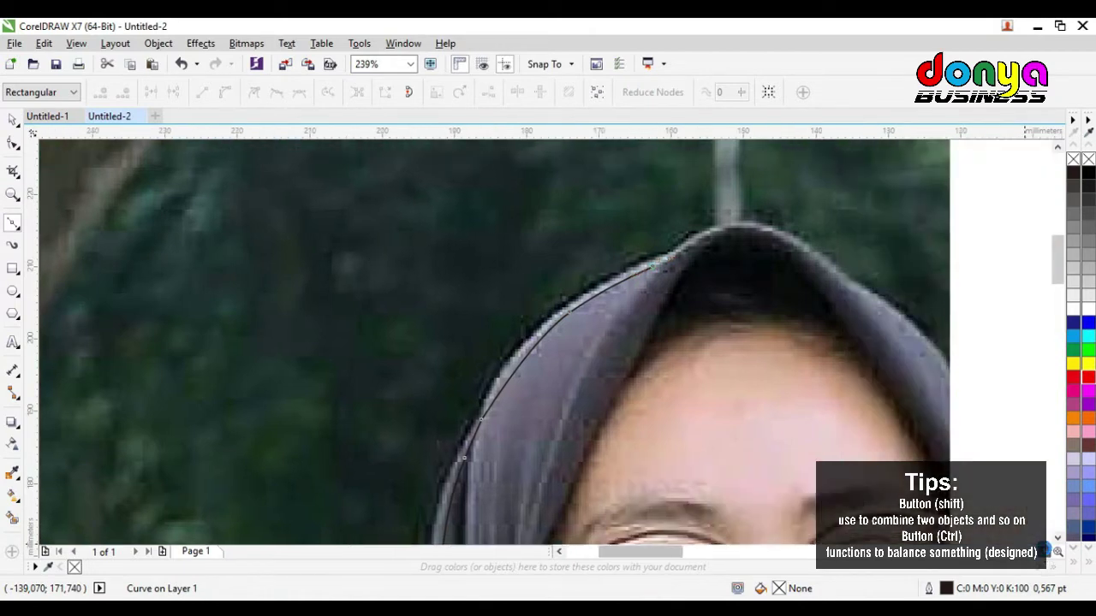
pyautogui.moveTo(542, 226); pyautogui.dragTo(583, 227)
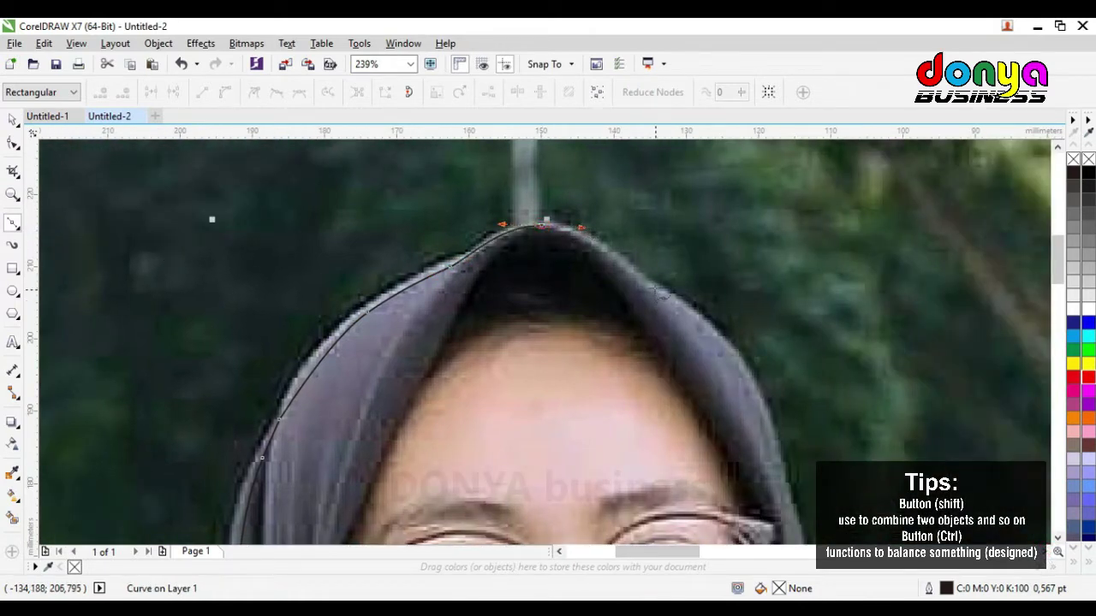
pyautogui.moveTo(656, 290); pyautogui.dragTo(699, 323)
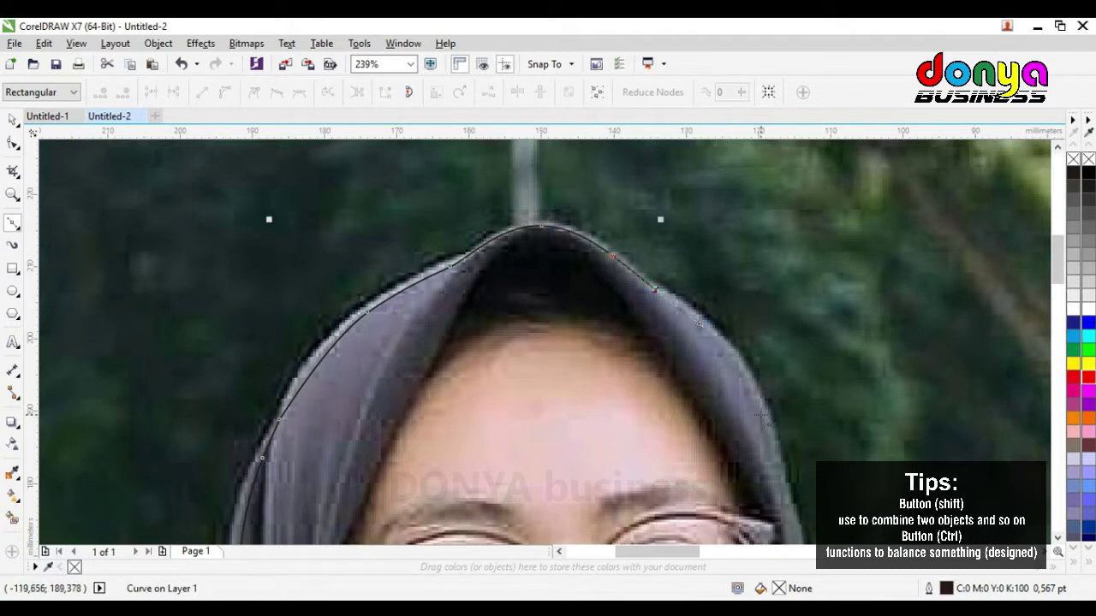
pyautogui.moveTo(761, 415); pyautogui.dragTo(785, 486)
# Trace the opposite side of the hijab downward from forehead height past the glasses to mouth level
pyautogui.click(1044, 552)
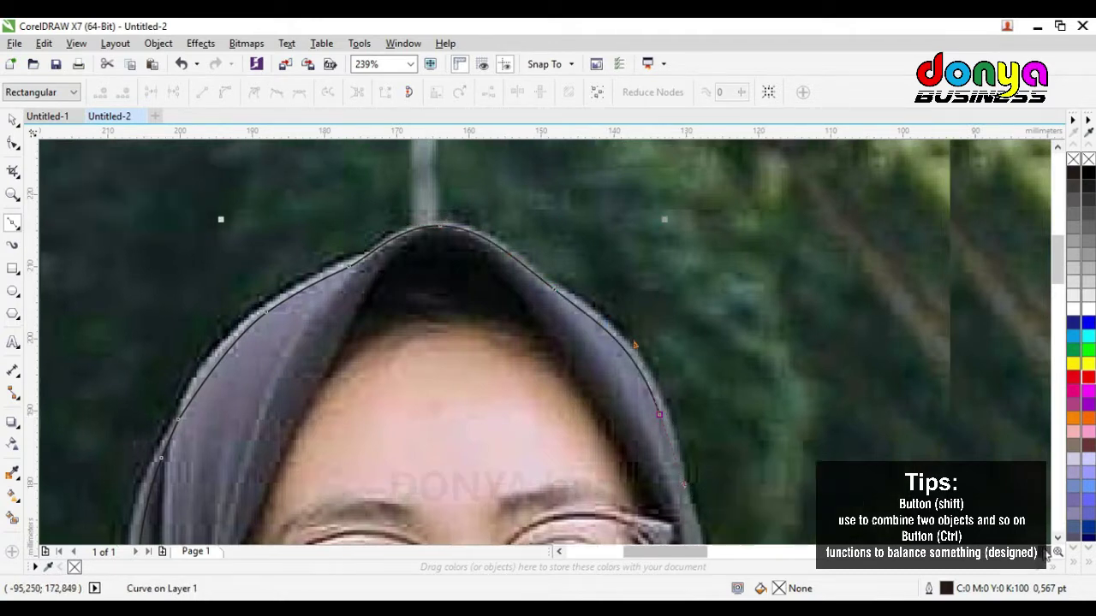
pyautogui.click(1045, 552)
pyautogui.click(1058, 539)
pyautogui.click(1057, 539)
pyautogui.click(1057, 539)
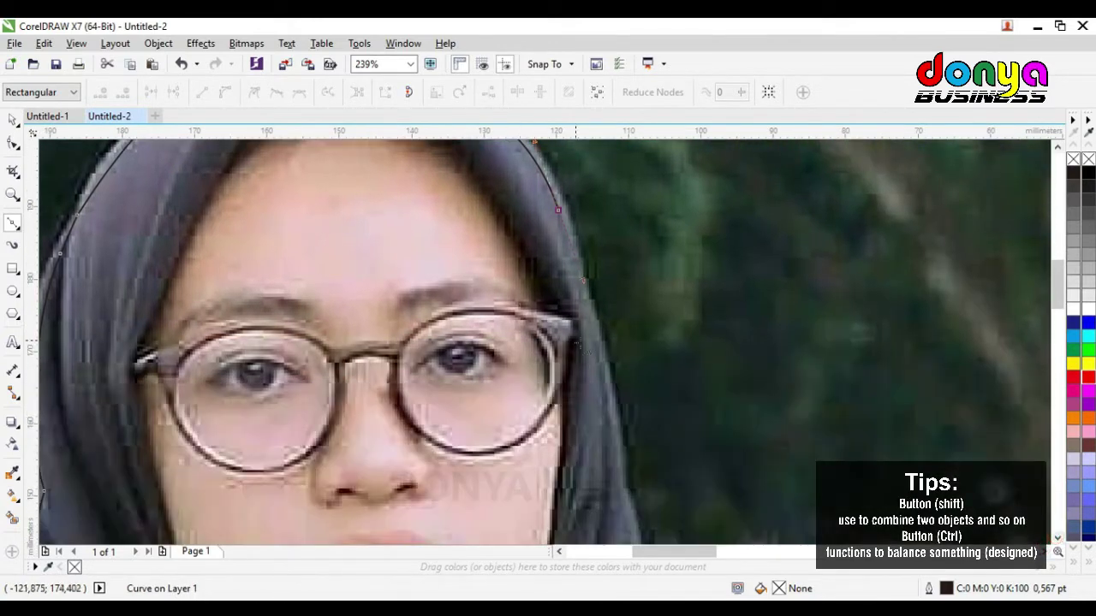
pyautogui.moveTo(610, 377)
pyautogui.mouseDown()
pyautogui.moveTo(608, 424)
pyautogui.moveTo(610, 399)
pyautogui.mouseUp()
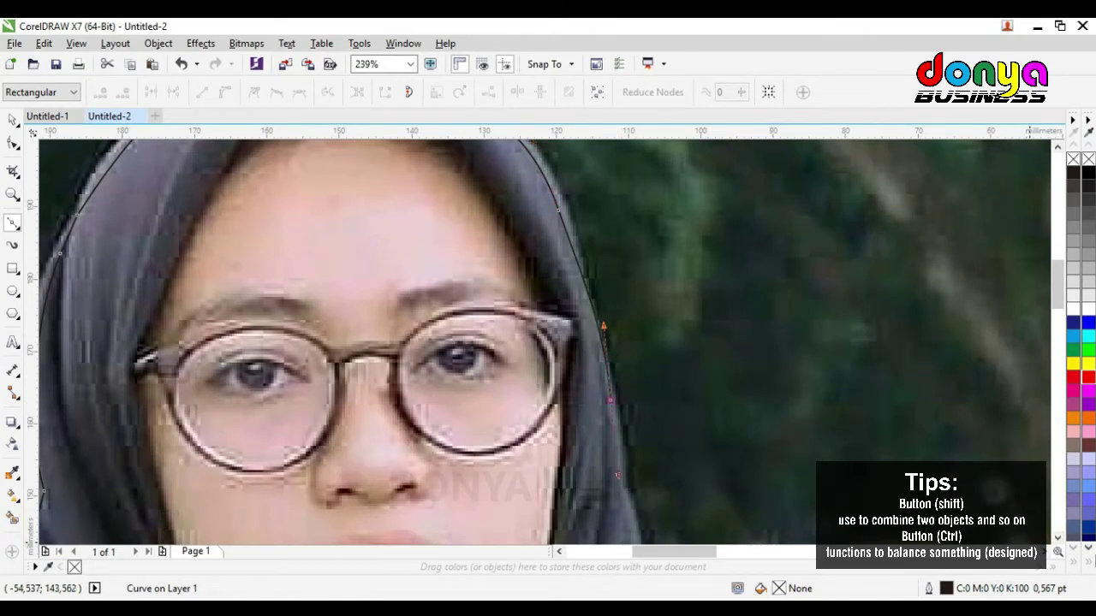
pyautogui.hscroll(3, 1046, 566)
pyautogui.scroll(-3, 1046, 565)
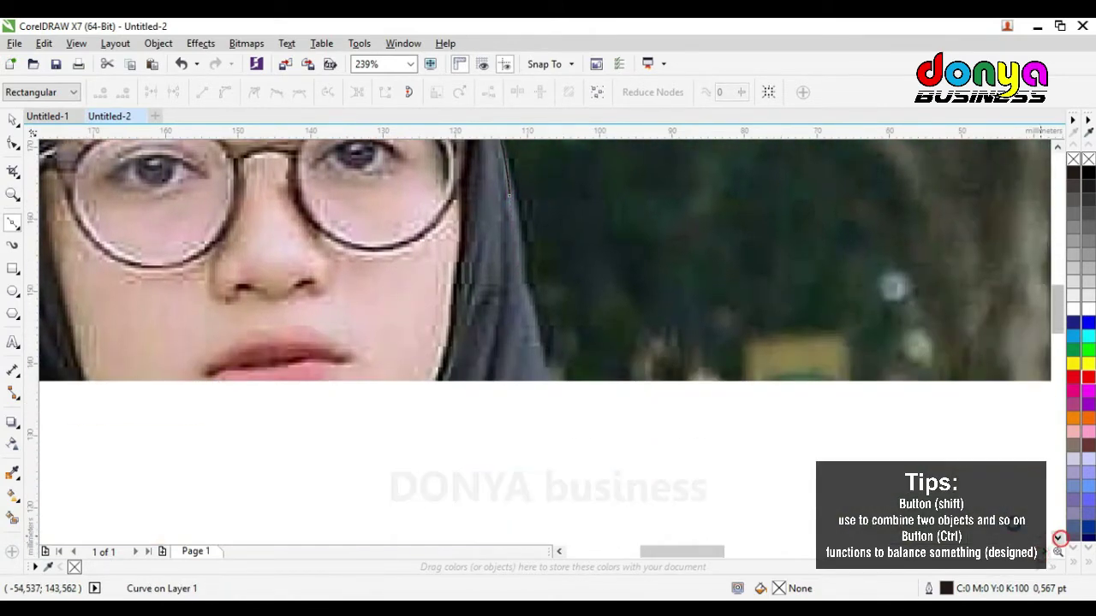
pyautogui.moveTo(518, 276); pyautogui.dragTo(523, 291)
pyautogui.moveTo(540, 394); pyautogui.dragTo(538, 434)
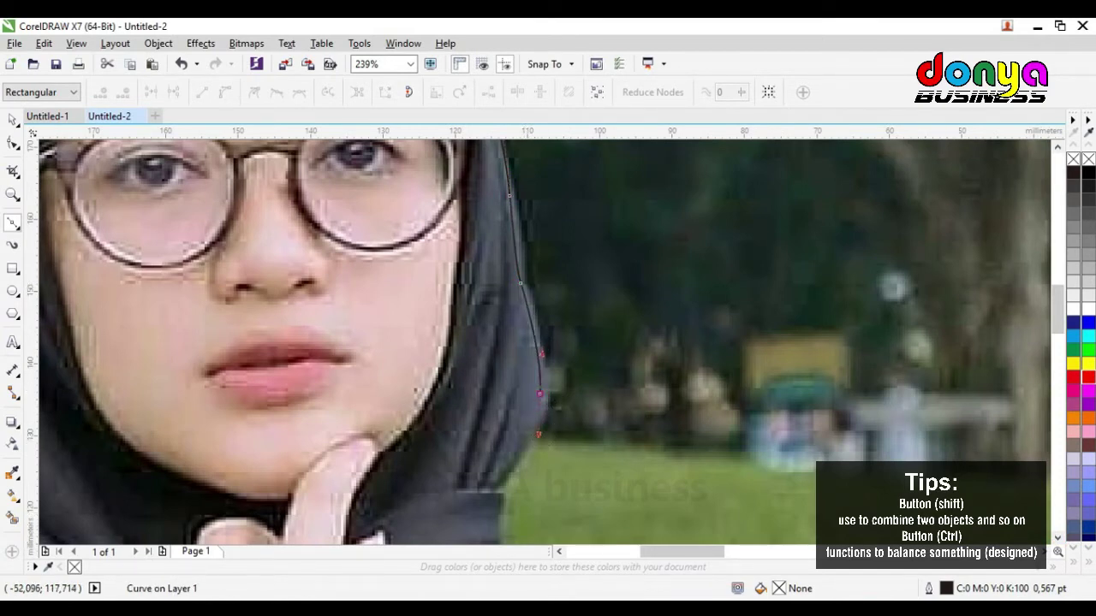
# Trace the hijab's edge inward to the step below the jaw and down onto the scarf's lower drape
pyautogui.click(1058, 538)
pyautogui.click(1058, 539)
pyautogui.click(1058, 539)
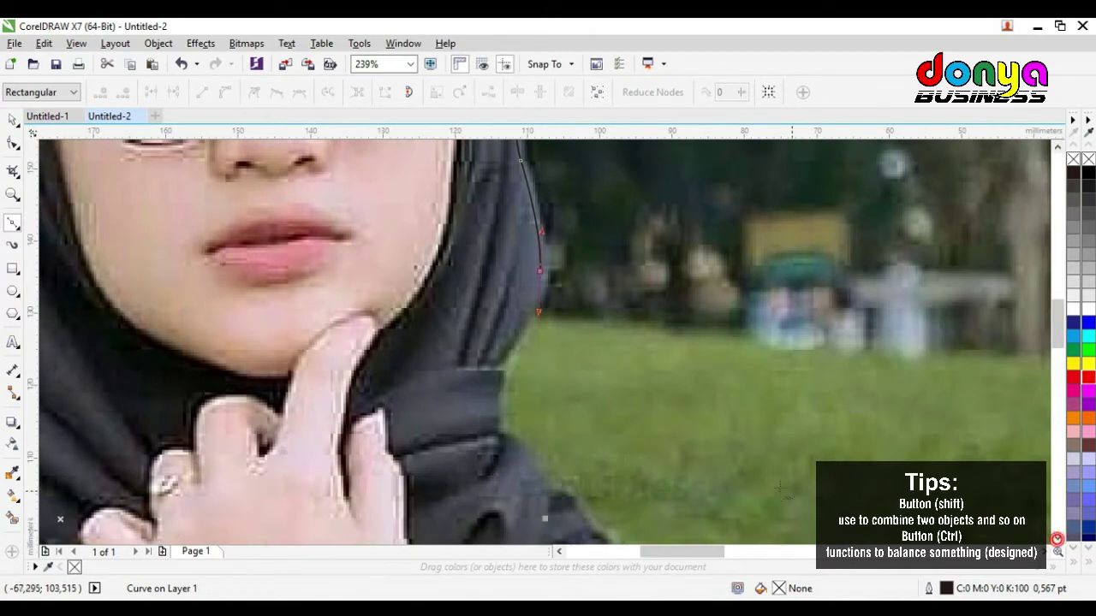
pyautogui.click(487, 370)
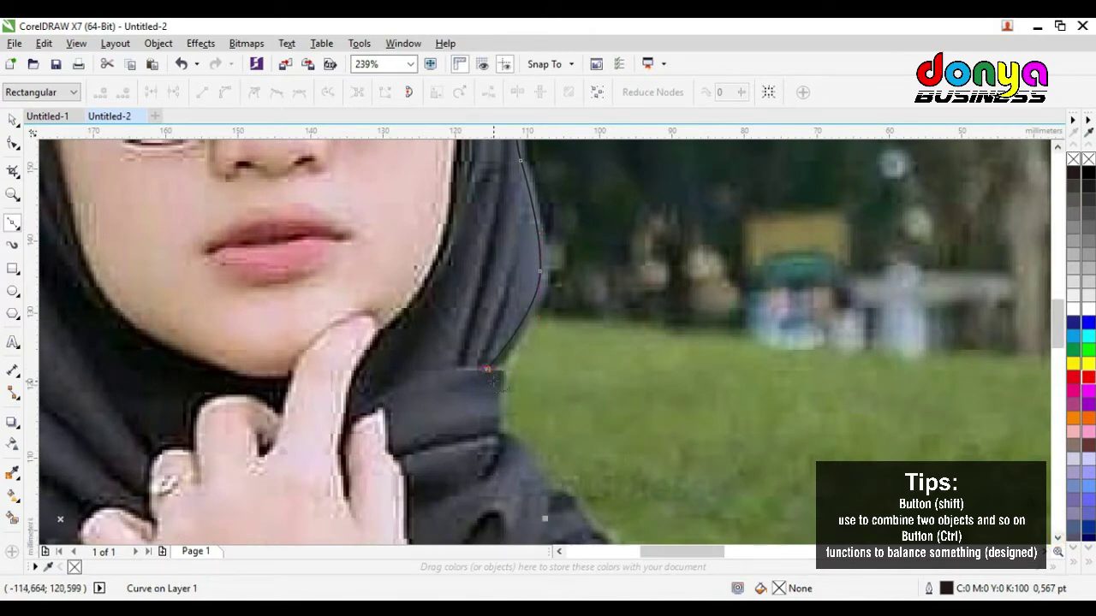
pyautogui.moveTo(487, 370); pyautogui.dragTo(495, 376)
pyautogui.moveTo(495, 422)
pyautogui.mouseDown()
pyautogui.moveTo(543, 489)
pyautogui.moveTo(569, 505)
pyautogui.mouseUp()
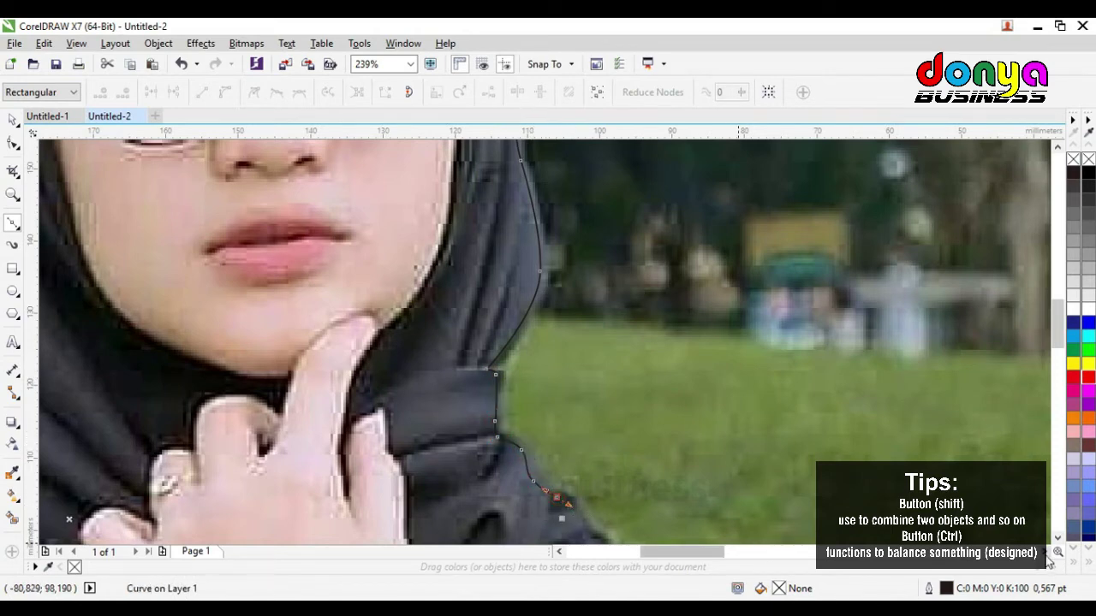
# Trace the remaining scarf edge down to the jacket and over the second shoulder to the sleeve seam
pyautogui.click(1046, 554)
pyautogui.click(1059, 540)
pyautogui.click(1059, 539)
pyautogui.click(1059, 539)
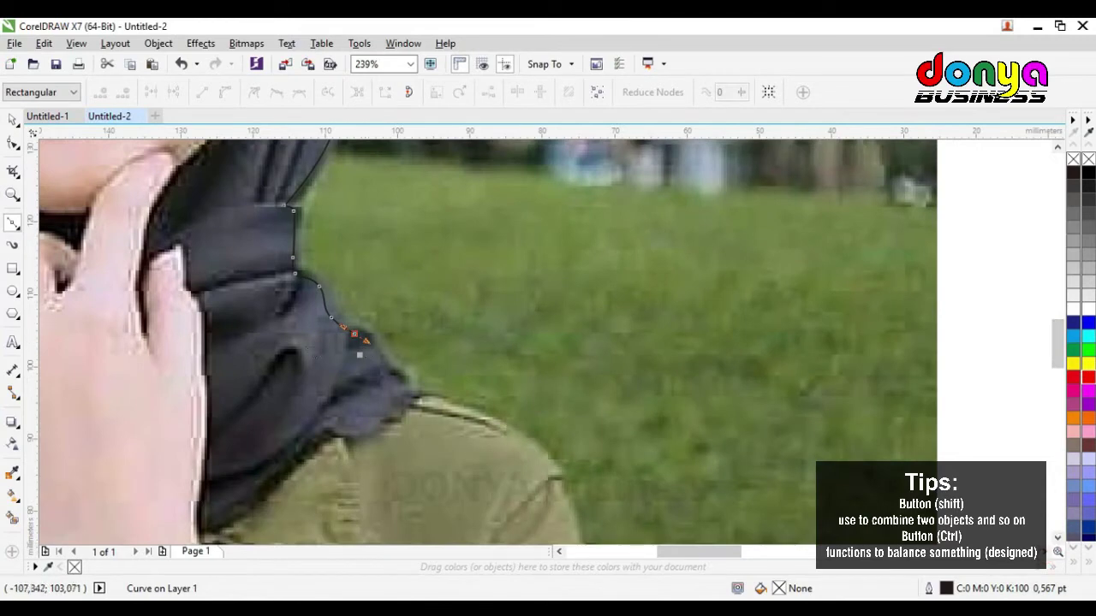
pyautogui.moveTo(382, 353); pyautogui.dragTo(418, 399)
pyautogui.click(417, 404)
pyautogui.click(489, 422)
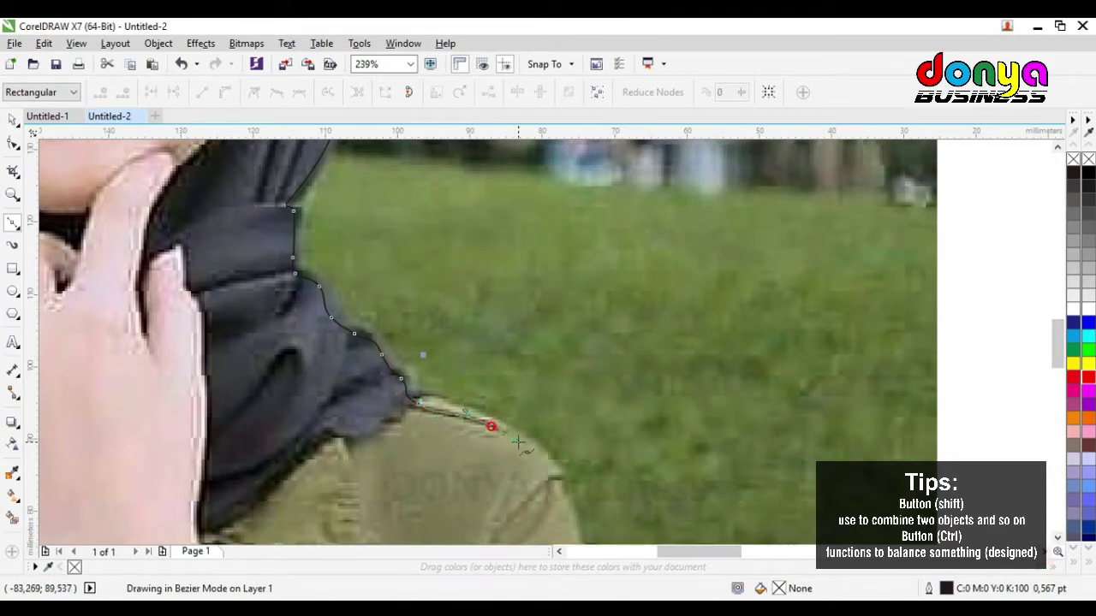
pyautogui.moveTo(570, 525); pyautogui.dragTo(571, 526)
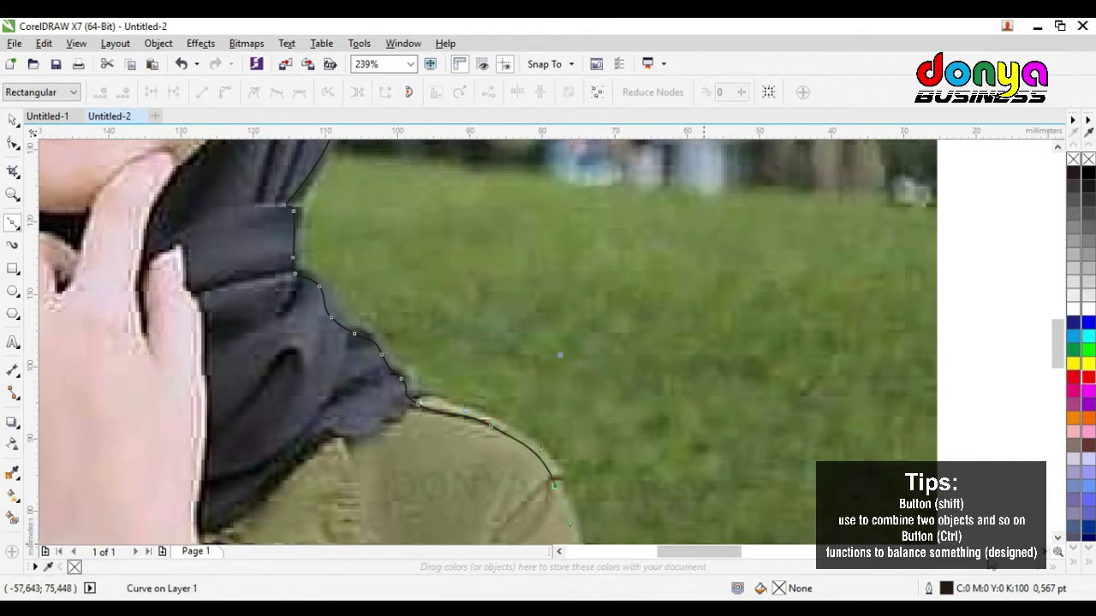
# Continue the curve from the shoulder seam down the outer edge of the second upper sleeve, undoing the previous end node first
pyautogui.click(1045, 552)
pyautogui.click(1045, 552)
pyautogui.click(1058, 540)
pyautogui.click(1059, 539)
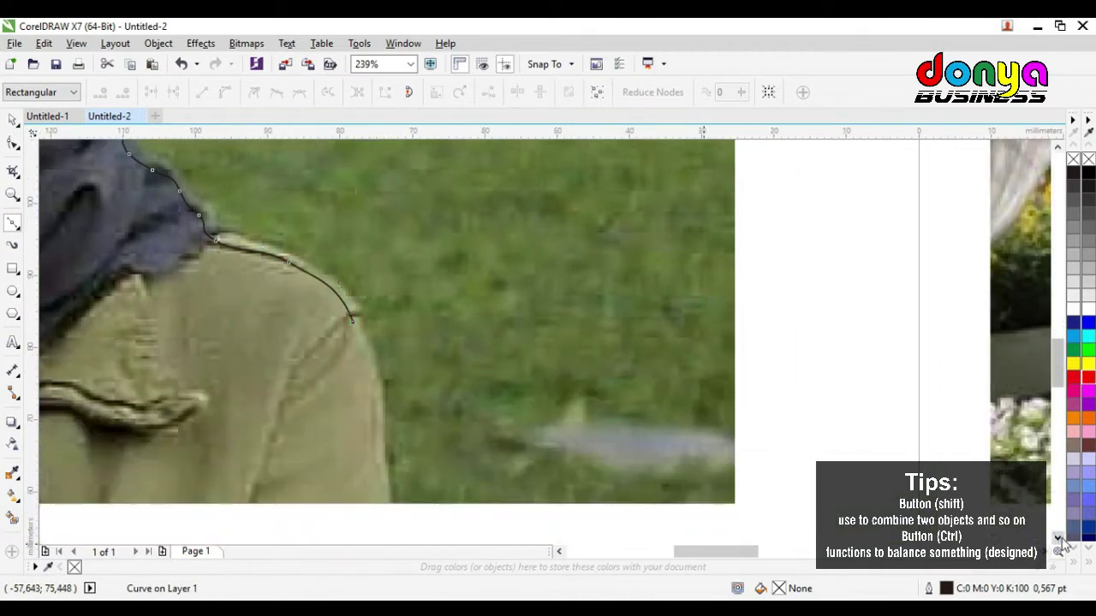
pyautogui.click(1059, 538)
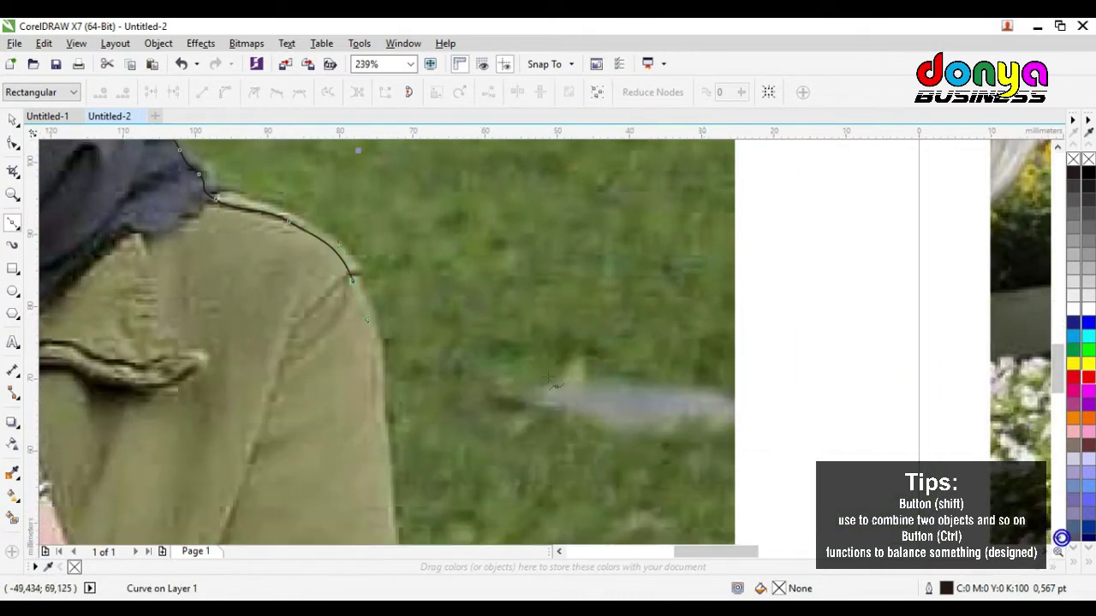
pyautogui.click(181, 63)
pyautogui.moveTo(366, 305); pyautogui.dragTo(380, 361)
pyautogui.moveTo(384, 455); pyautogui.dragTo(387, 502)
# Trace the rest of the second sleeve's outer edge down to a point just below the photo's lower edge
pyautogui.click(1044, 552)
pyautogui.click(1057, 539)
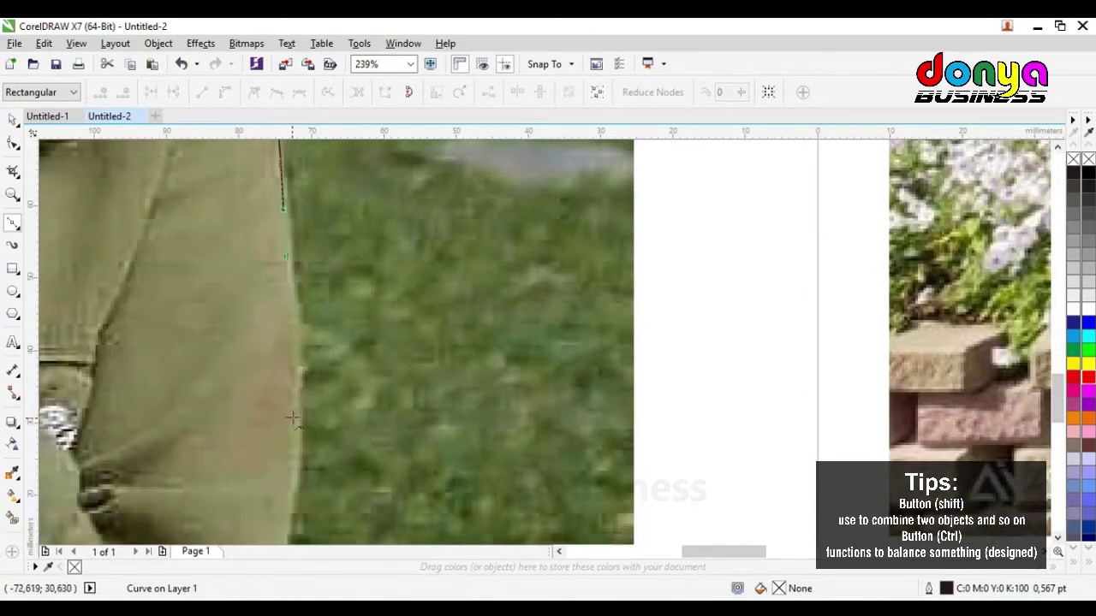
pyautogui.moveTo(292, 418); pyautogui.dragTo(294, 486)
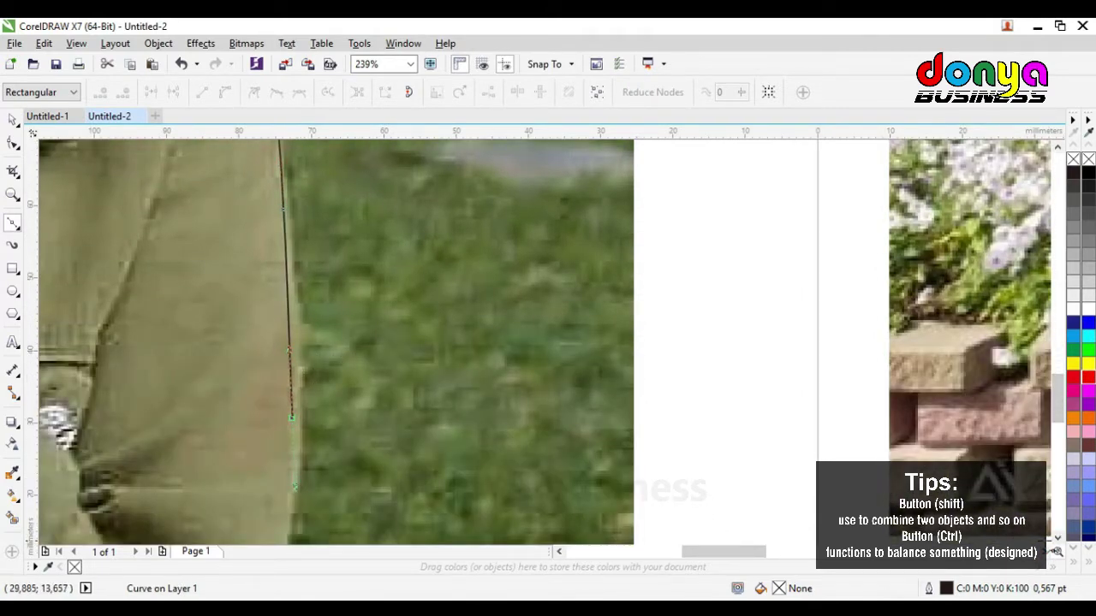
pyautogui.scroll(-5, 295, 488)
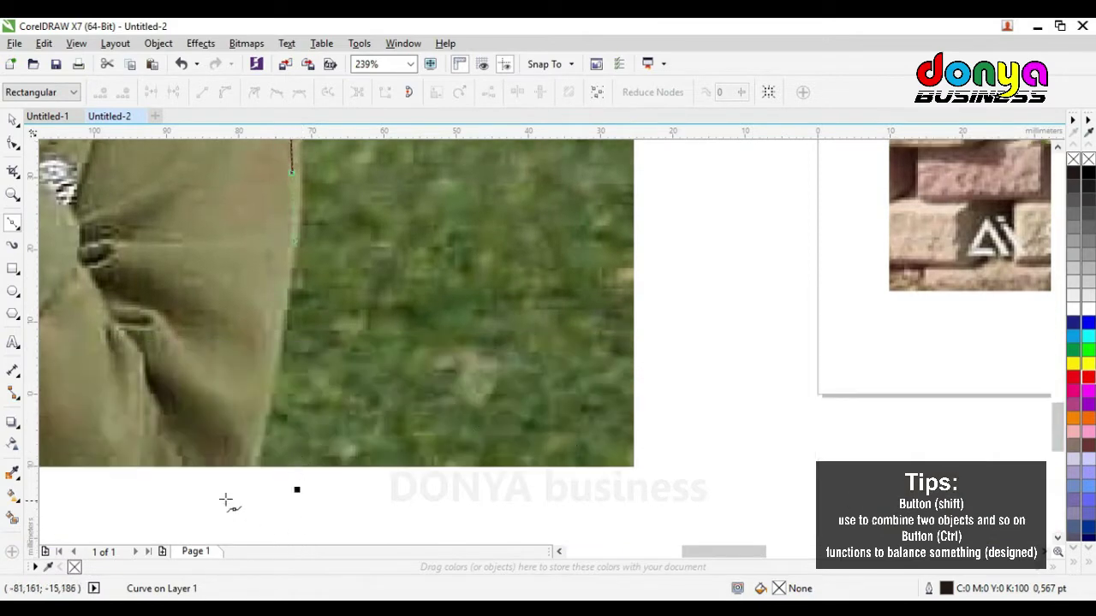
pyautogui.click(239, 512)
pyautogui.click(13, 193)
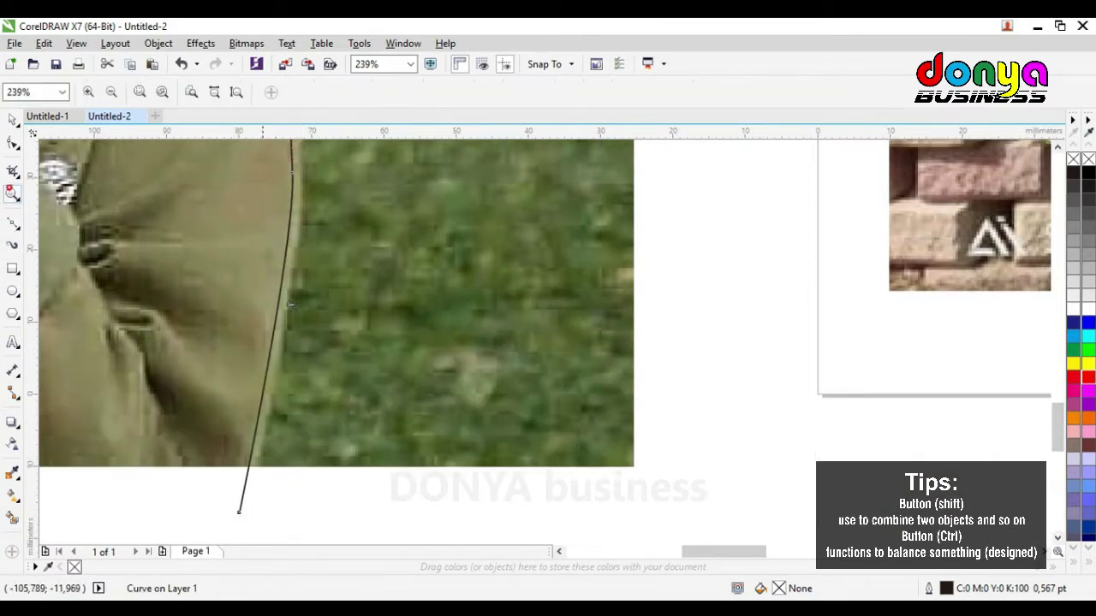
# Close the outline around the woman with a straight segment just below the photo back to its starting node
pyautogui.rightClick(291, 305)
pyautogui.rightClick(681, 487)
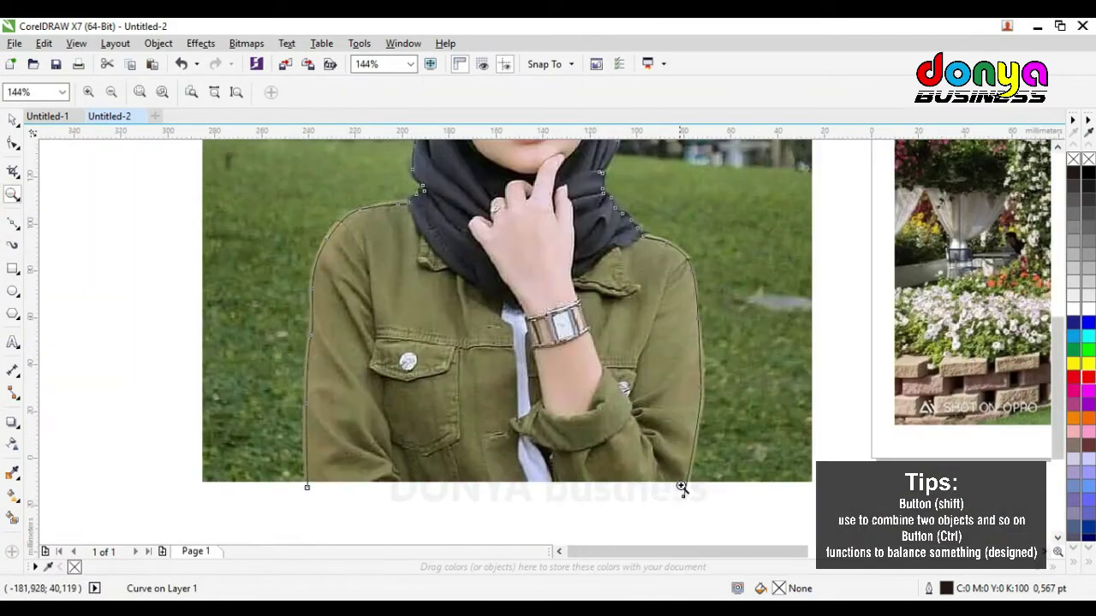
pyautogui.click(14, 222)
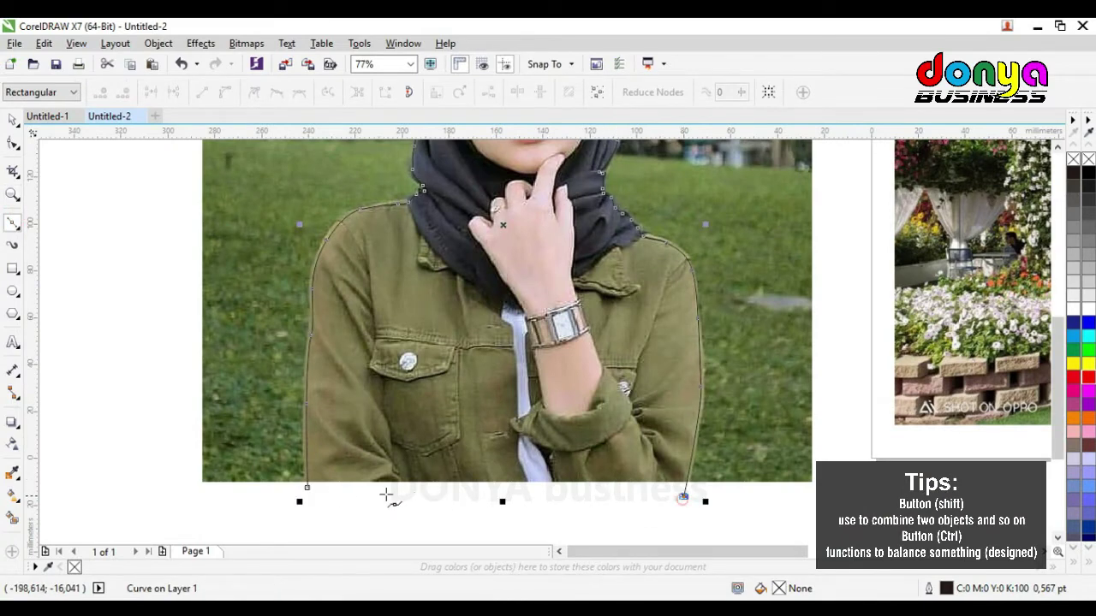
pyautogui.click(306, 487)
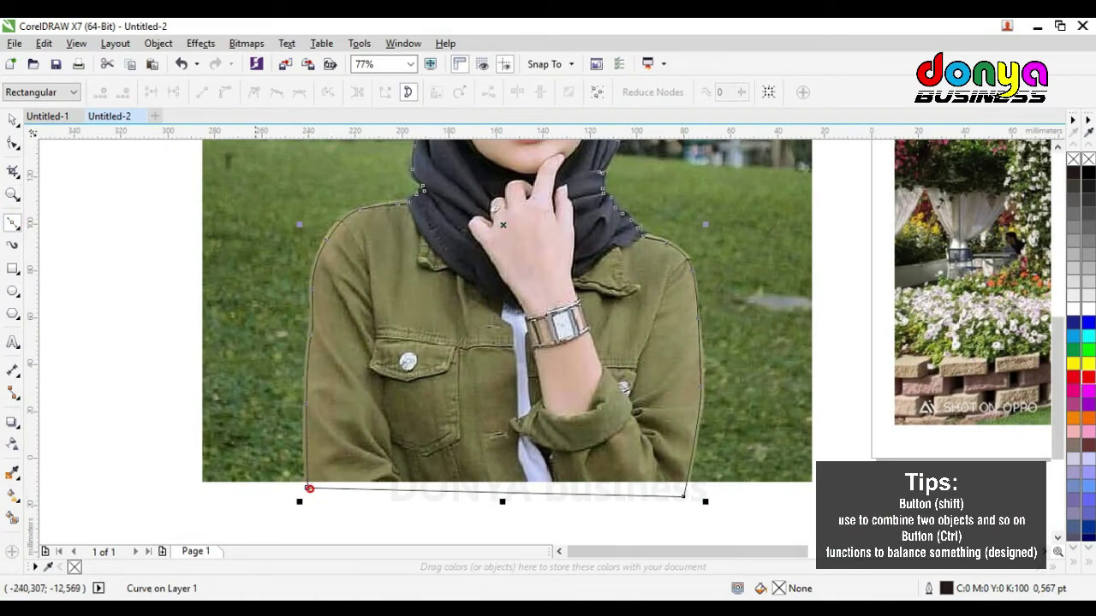
pyautogui.click(13, 193)
pyautogui.rightClick(469, 283)
pyautogui.click(12, 121)
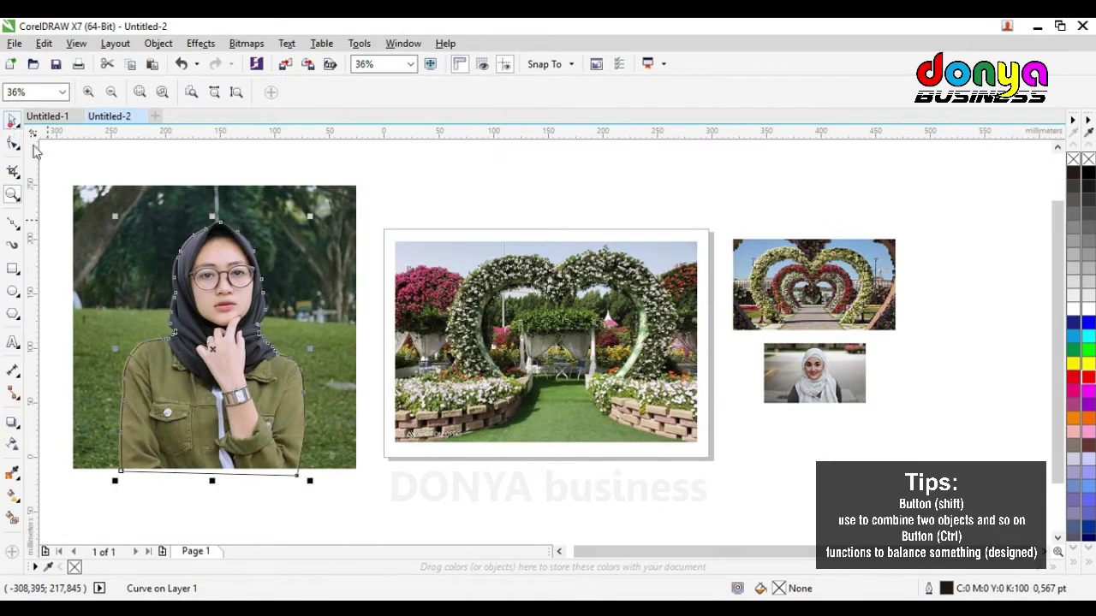
# Try moving the closed outline off the photo to either side to inspect its shape, undoing each move
pyautogui.moveTo(213, 349)
pyautogui.mouseDown()
pyautogui.moveTo(228, 366)
pyautogui.moveTo(835, 474)
pyautogui.moveTo(289, 502)
pyautogui.moveTo(258, 553)
pyautogui.moveTo(374, 479)
pyautogui.moveTo(214, 343)
pyautogui.moveTo(558, 272)
pyautogui.moveTo(501, 290)
pyautogui.moveTo(976, 411)
pyautogui.moveTo(964, 401)
pyautogui.mouseUp()
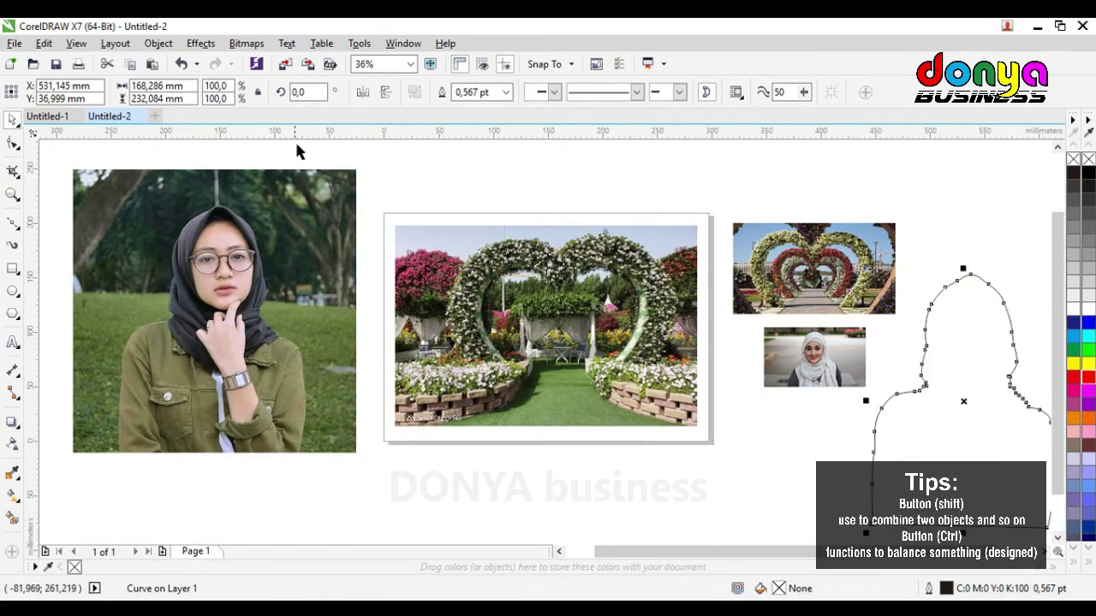
pyautogui.click(181, 63)
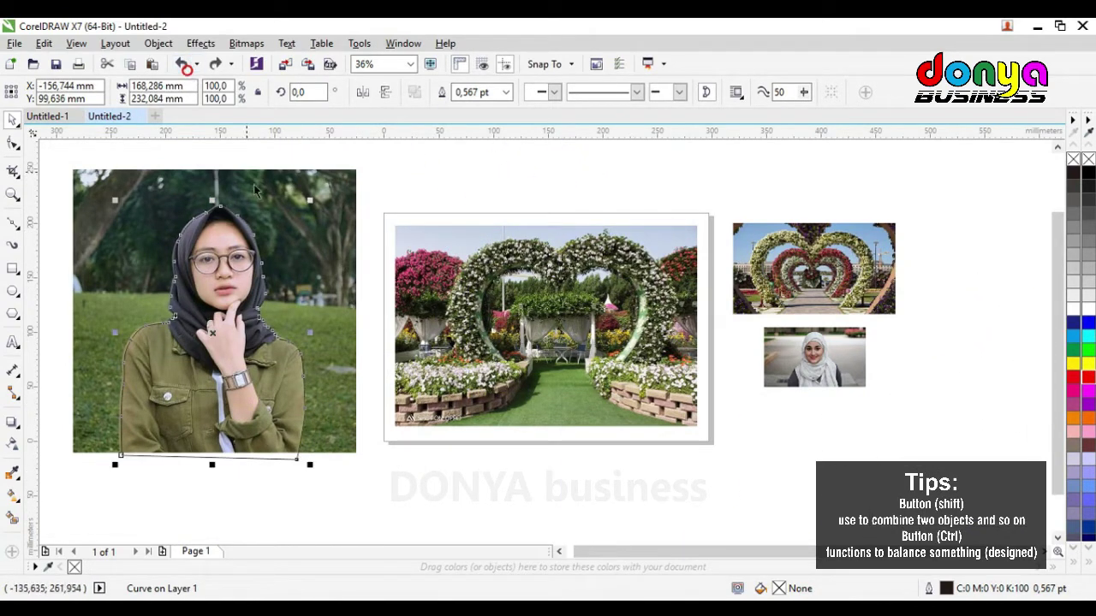
pyautogui.click(228, 479)
pyautogui.click(557, 551)
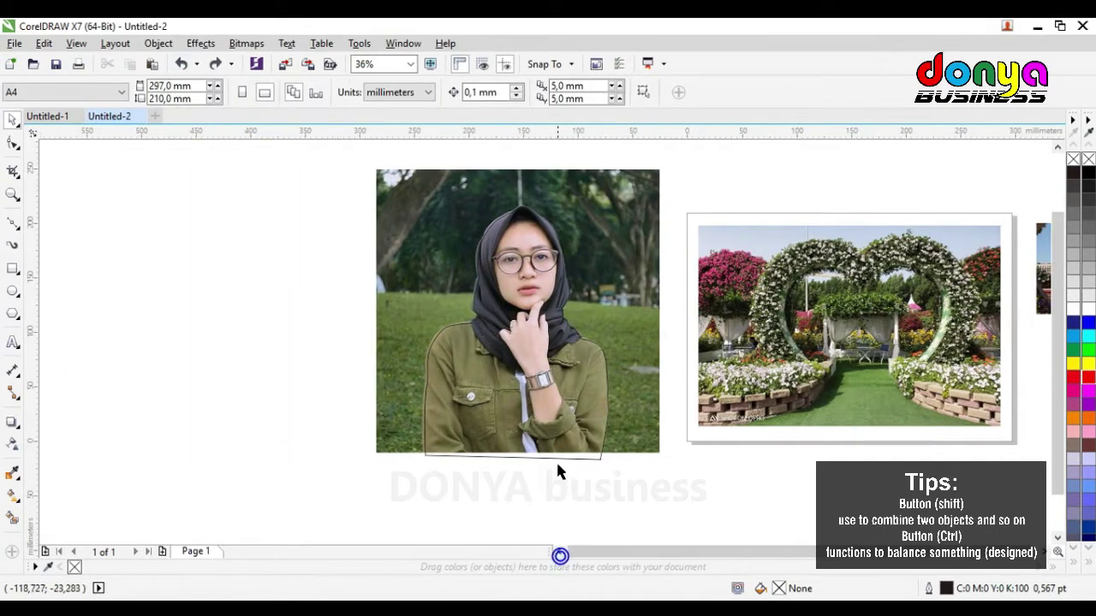
pyautogui.moveTo(557, 458); pyautogui.dragTo(282, 428)
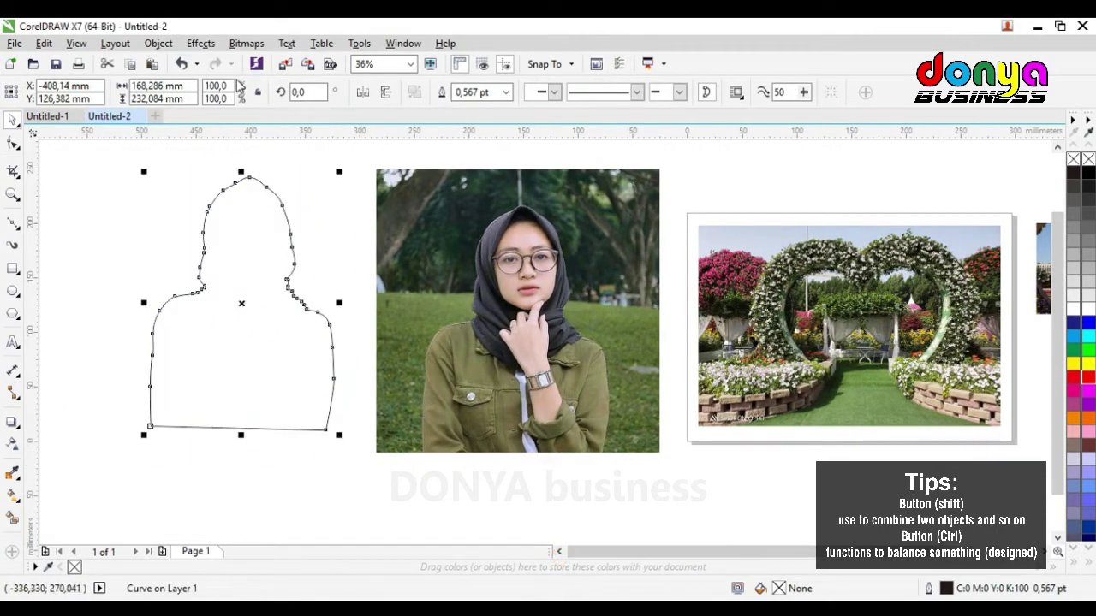
pyautogui.click(181, 63)
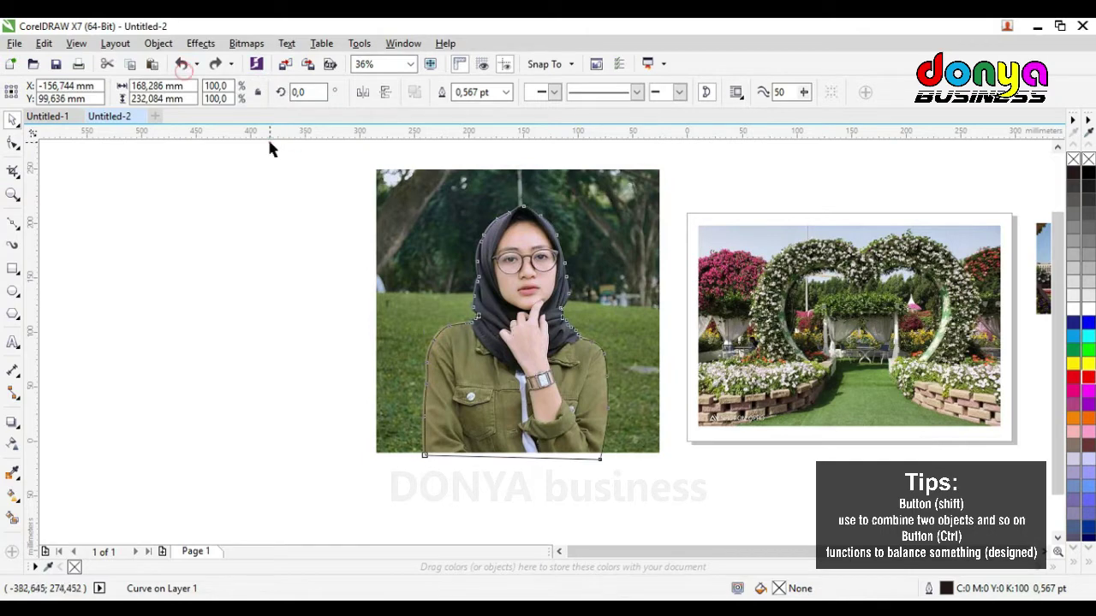
# Select the outline and the photo beneath it together and intersect them to create the woman's cutout
pyautogui.moveTo(300, 153); pyautogui.dragTo(760, 316)
pyautogui.moveTo(269, 143); pyautogui.dragTo(730, 482)
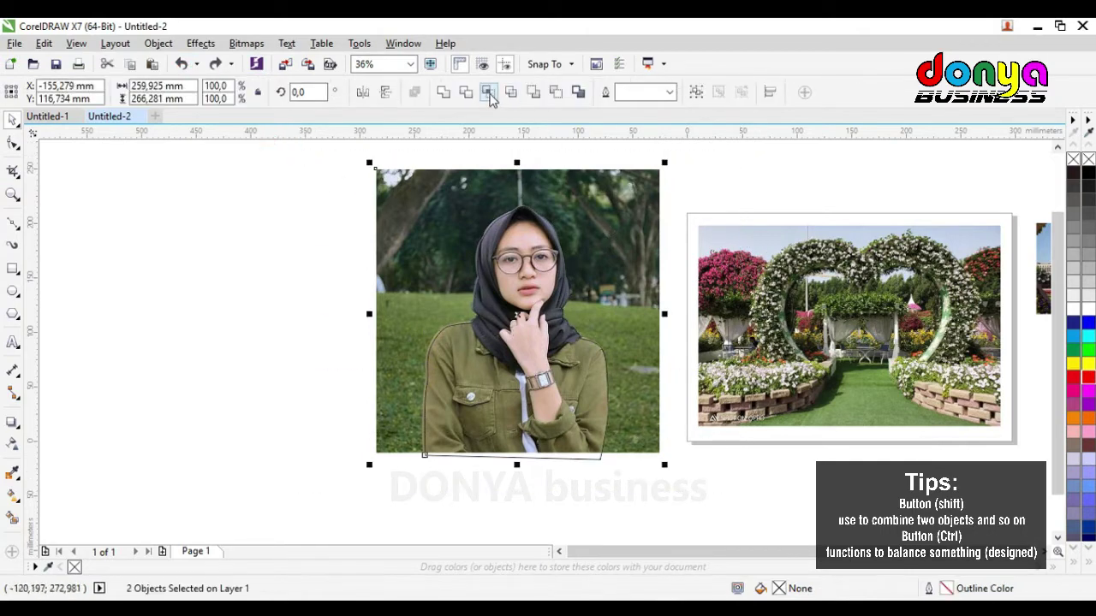
pyautogui.click(490, 94)
pyautogui.click(348, 243)
# Delete the original photo behind the woman's cutout
pyautogui.click(603, 210)
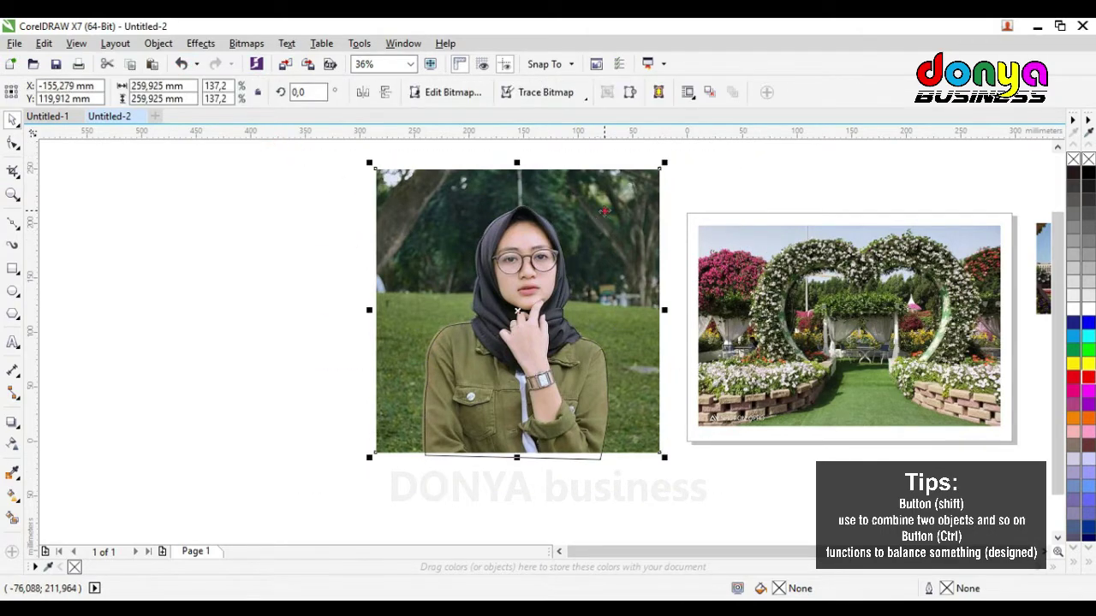
pyautogui.press('Delete')
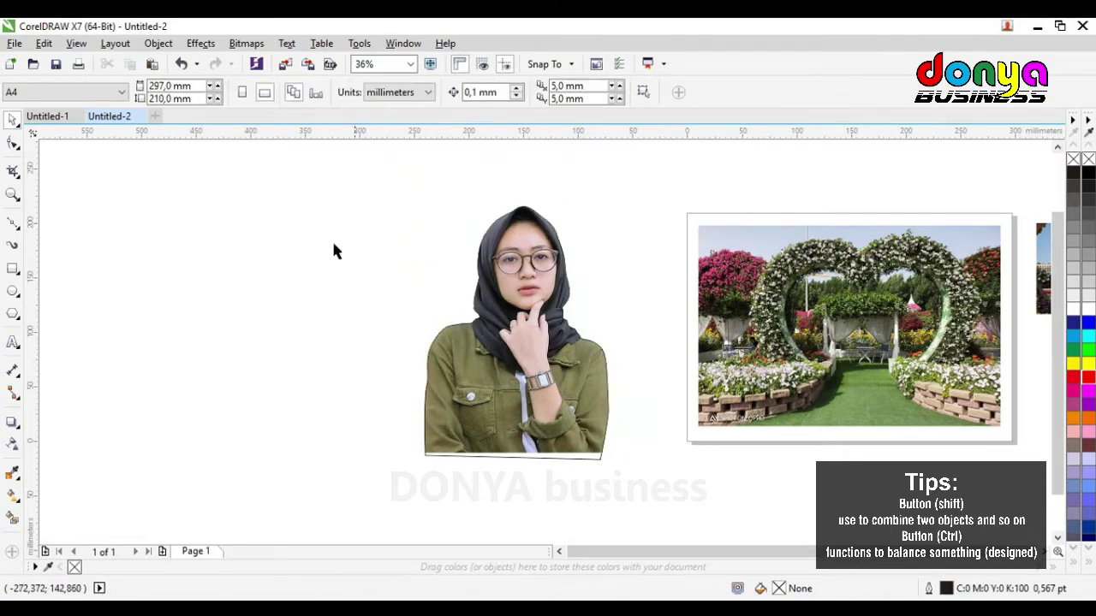
pyautogui.click(181, 63)
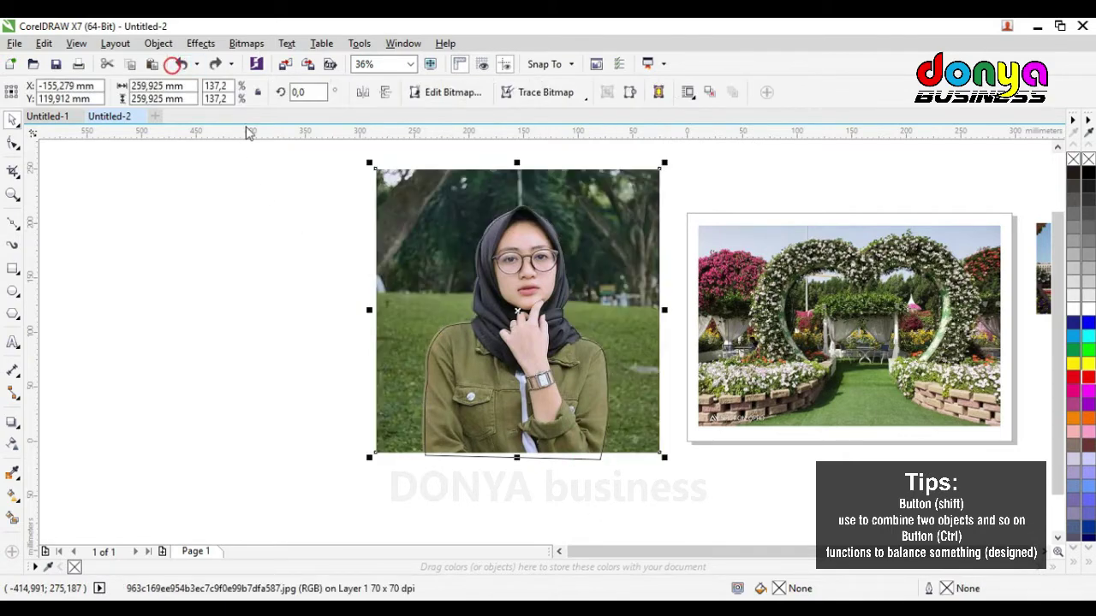
pyautogui.rightClick(611, 197)
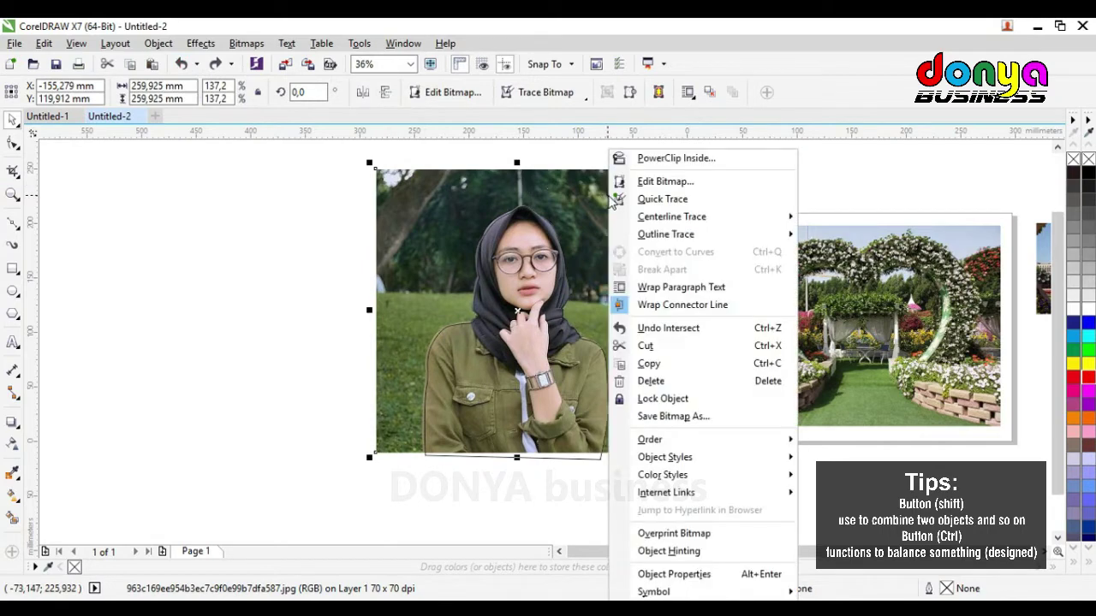
pyautogui.click(651, 385)
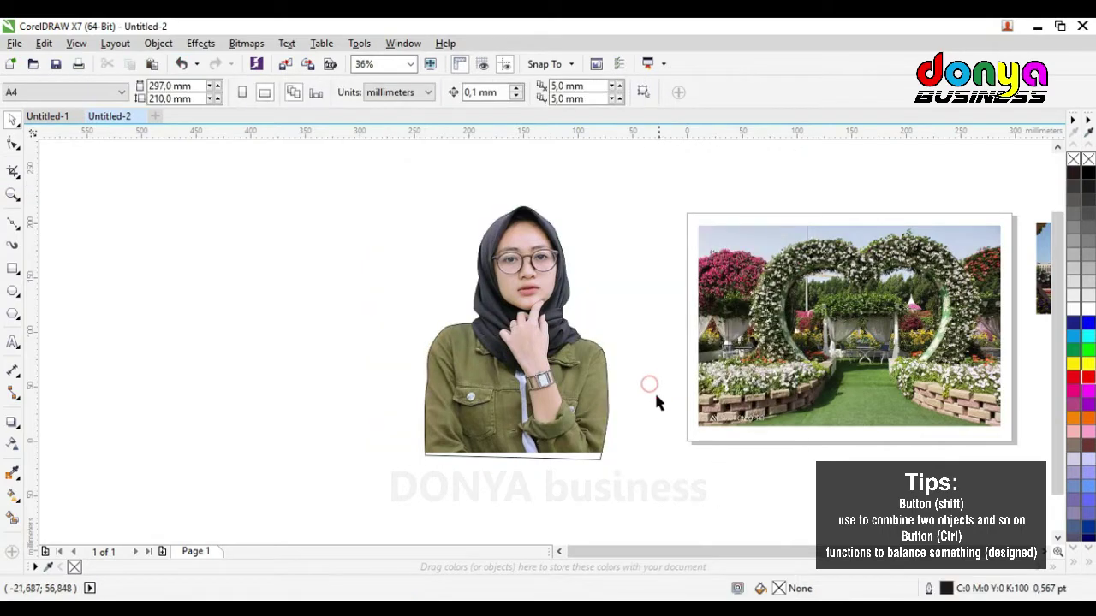
# Delete the leftover outline curve around the woman's cutout
pyautogui.click(591, 458)
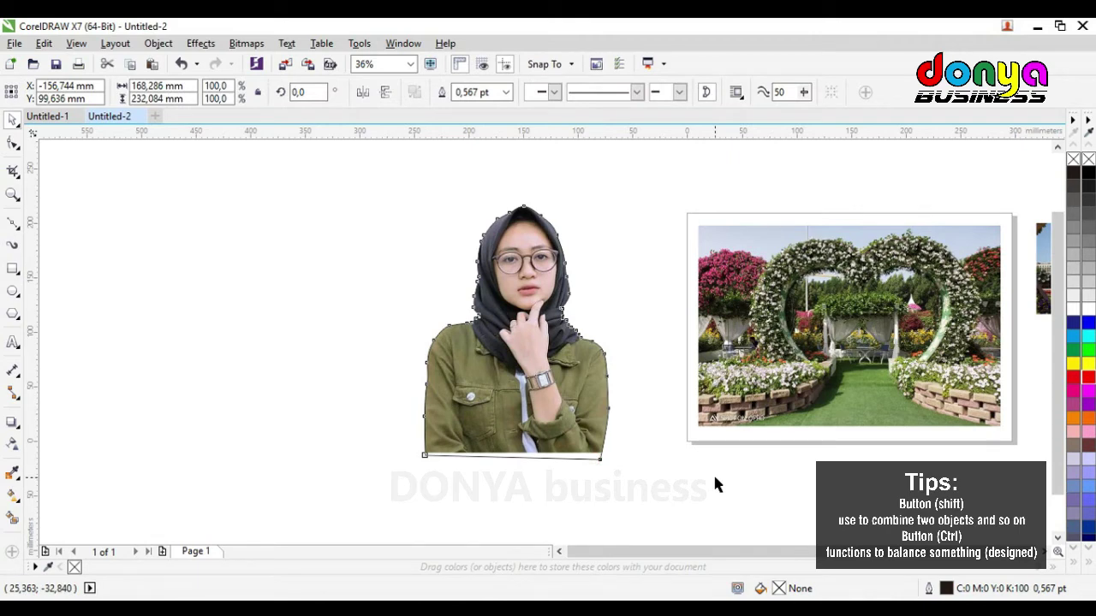
pyautogui.rightClick(584, 461)
pyautogui.click(556, 462)
pyautogui.rightClick(555, 459)
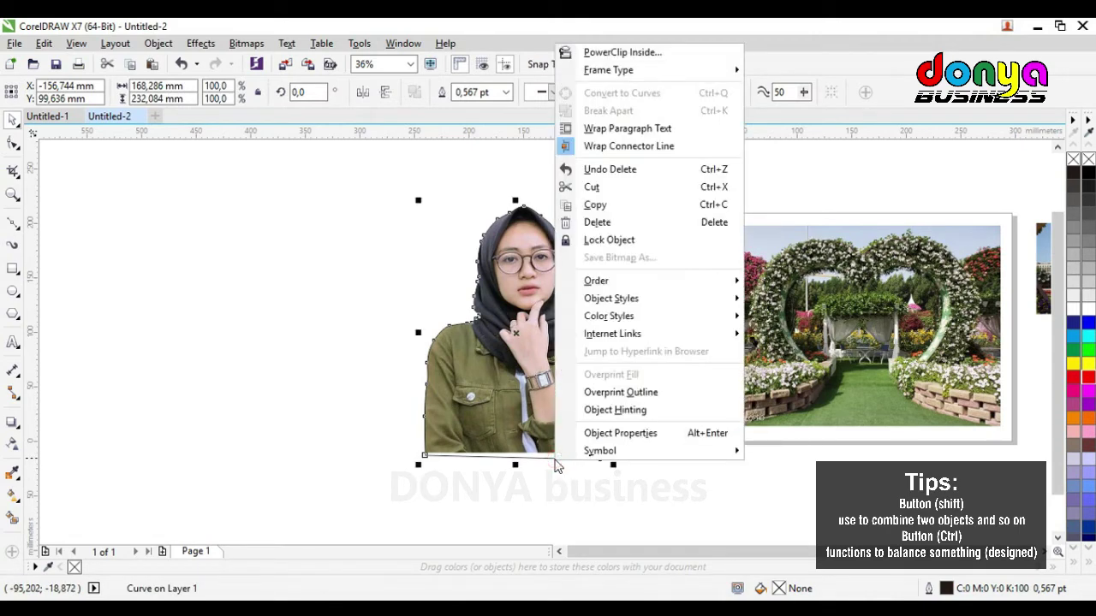
pyautogui.click(623, 238)
pyautogui.click(623, 226)
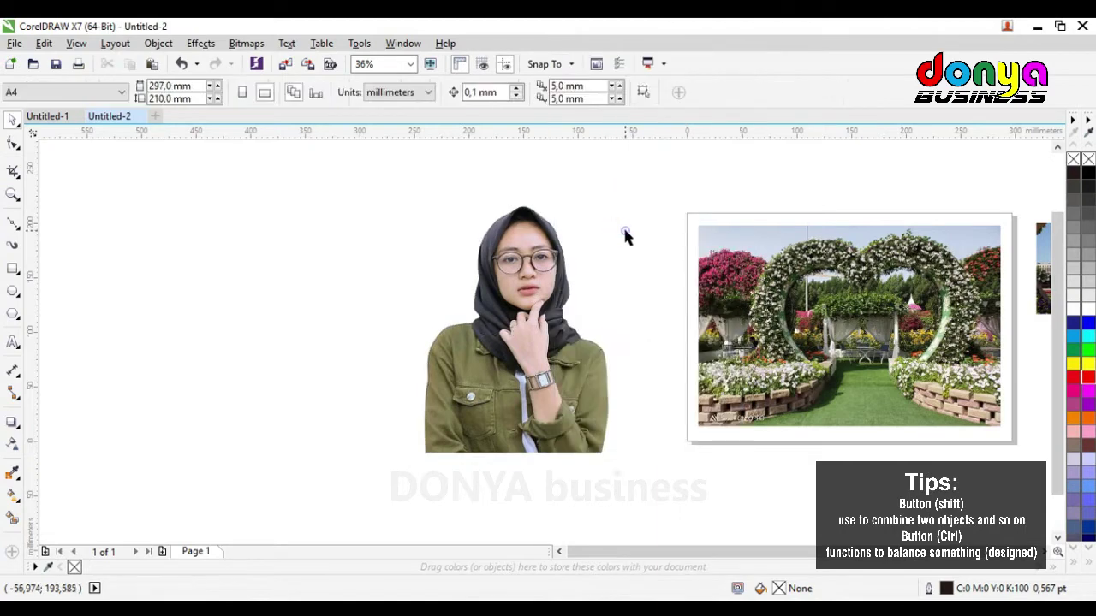
# Select the woman's cutout and move it farther away from the page with the garden photo
pyautogui.click(615, 228)
pyautogui.click(532, 347)
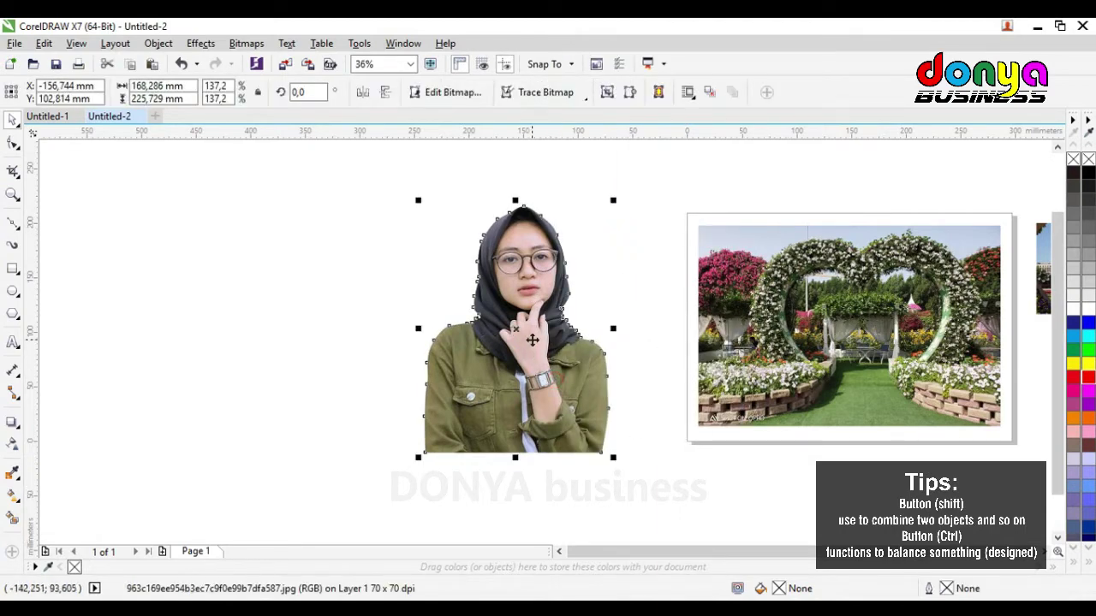
pyautogui.hscroll(3, 328, 360)
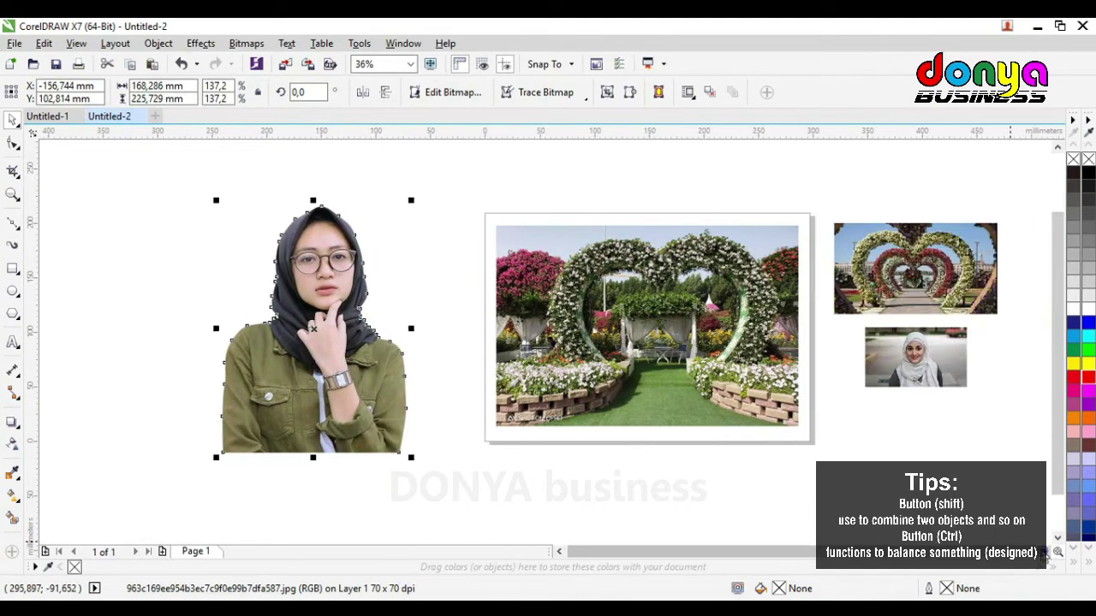
pyautogui.moveTo(328, 360); pyautogui.dragTo(245, 338)
# Duplicate the cutout with Copy and Paste, setting one copy aside and placing the other over the garden photo on the page
pyautogui.rightClick(245, 339)
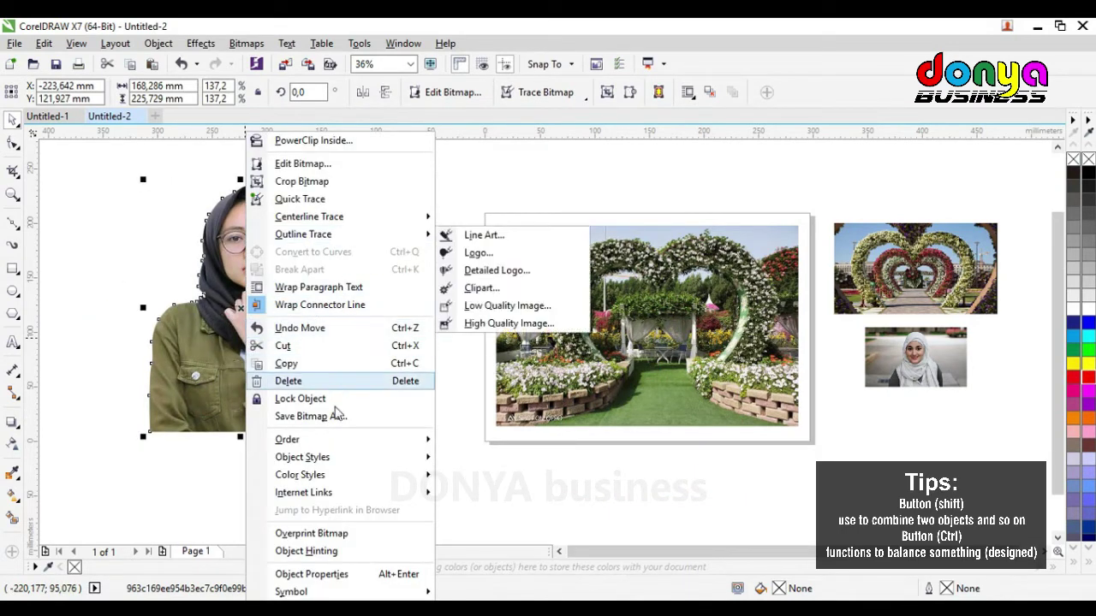
pyautogui.click(342, 363)
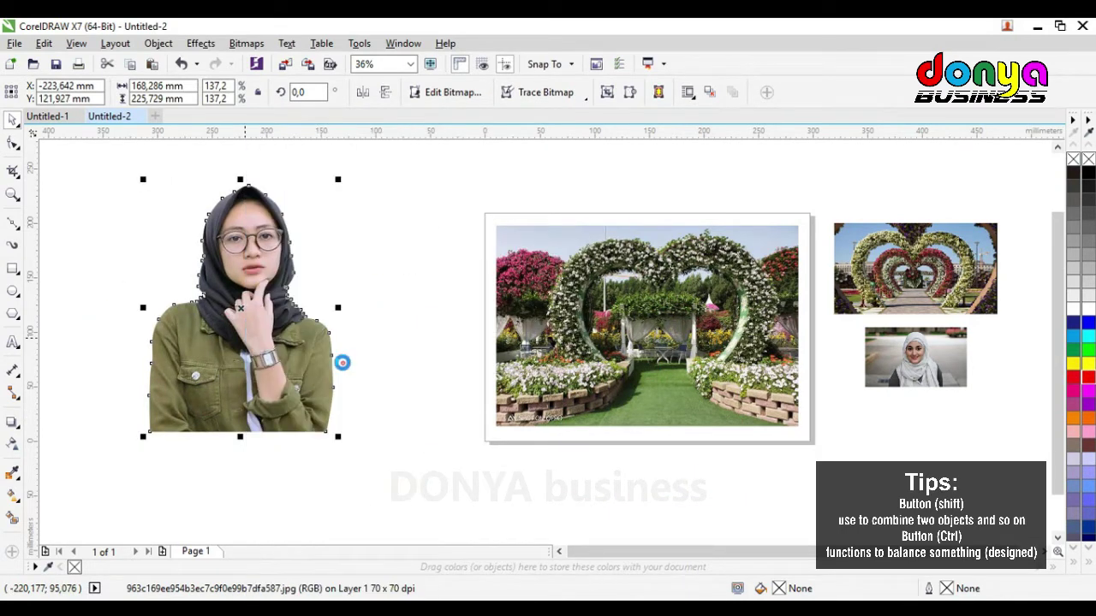
pyautogui.rightClick(383, 342)
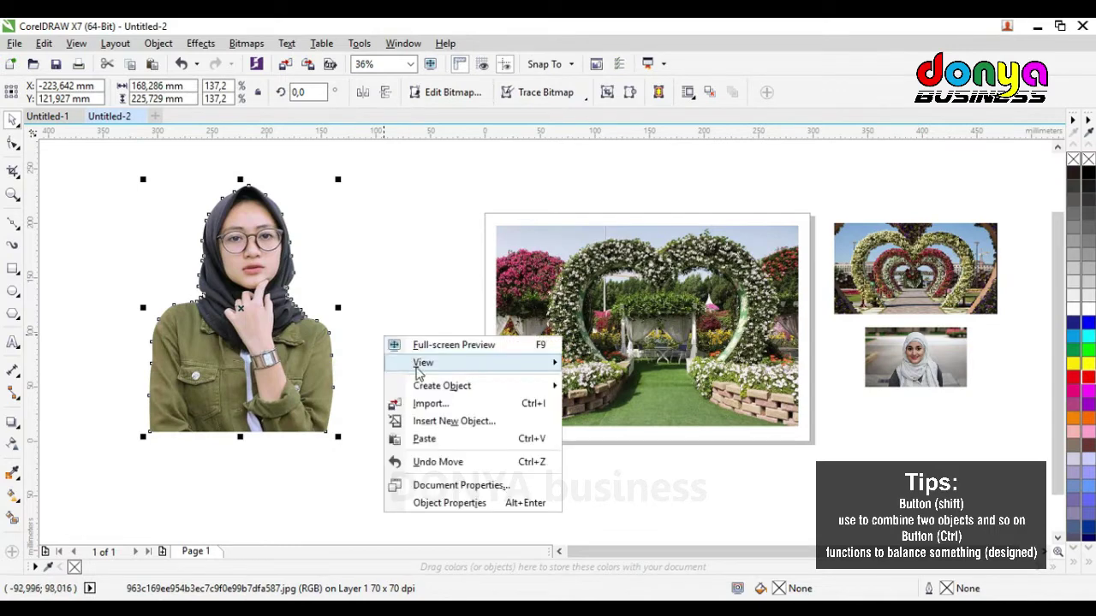
pyautogui.click(419, 437)
pyautogui.moveTo(236, 348); pyautogui.dragTo(120, 353)
pyautogui.moveTo(388, 354); pyautogui.dragTo(634, 414)
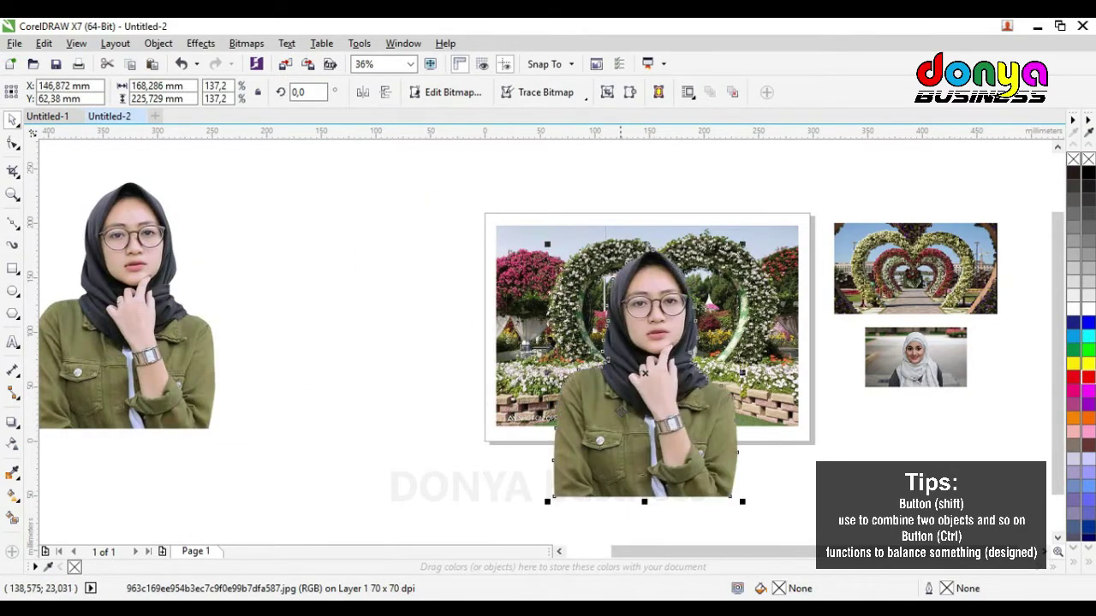
# Scale the cutout on the page down proportionally to about 99 × 133 mm and reposition it in front of the heart arch
pyautogui.moveTo(743, 244); pyautogui.dragTo(687, 317)
pyautogui.moveTo(641, 432); pyautogui.dragTo(672, 409)
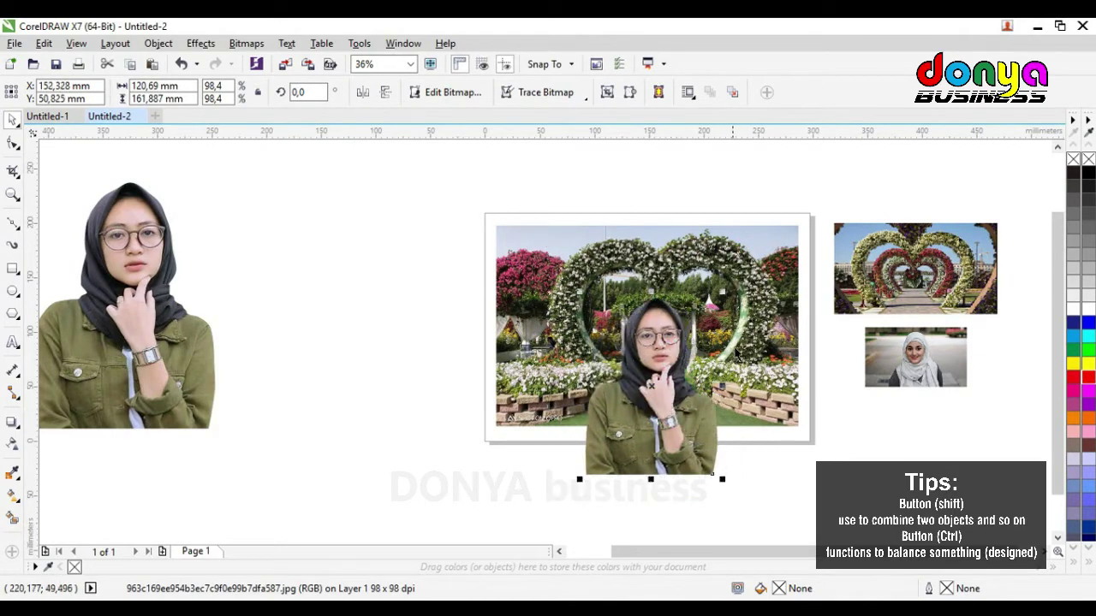
pyautogui.moveTo(732, 298); pyautogui.dragTo(712, 299)
pyautogui.moveTo(631, 367); pyautogui.dragTo(668, 398)
# Shrink the cutout to about 88 × 119 mm and position it so its base slightly overlaps the garden photo's lower edge
pyautogui.click(13, 193)
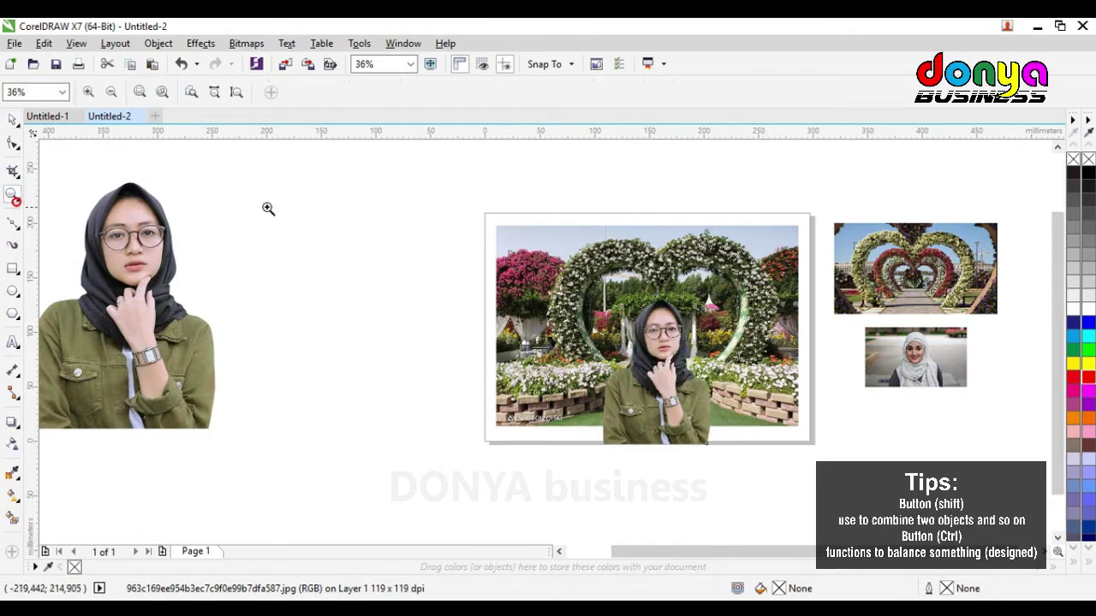
pyautogui.moveTo(369, 205); pyautogui.dragTo(867, 430)
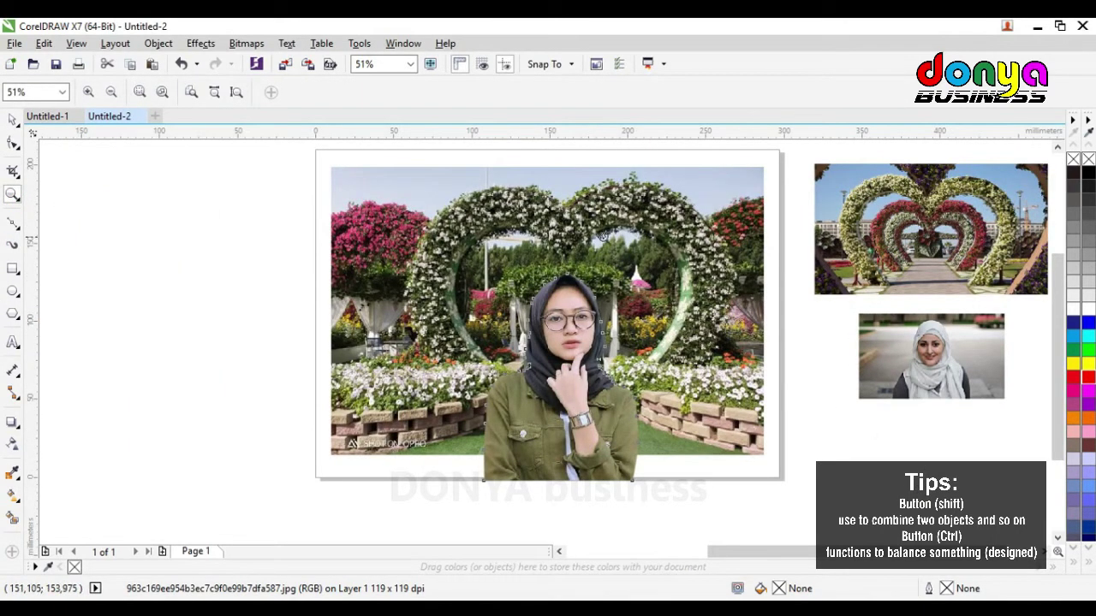
pyautogui.click(1057, 149)
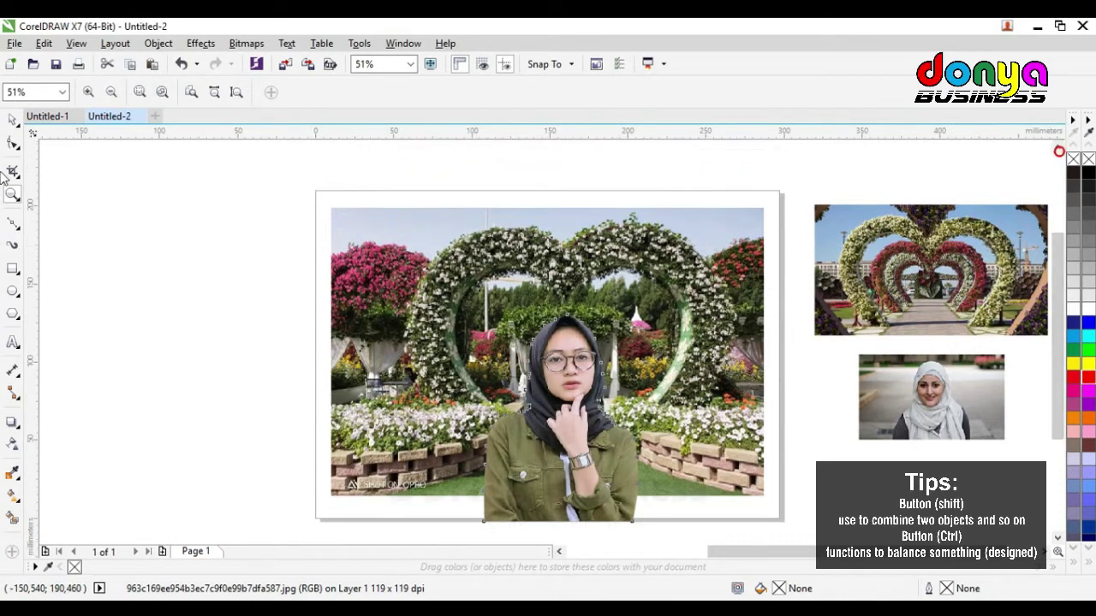
pyautogui.click(12, 120)
pyautogui.moveTo(601, 441)
pyautogui.mouseDown()
pyautogui.moveTo(606, 448)
pyautogui.moveTo(585, 456)
pyautogui.mouseUp()
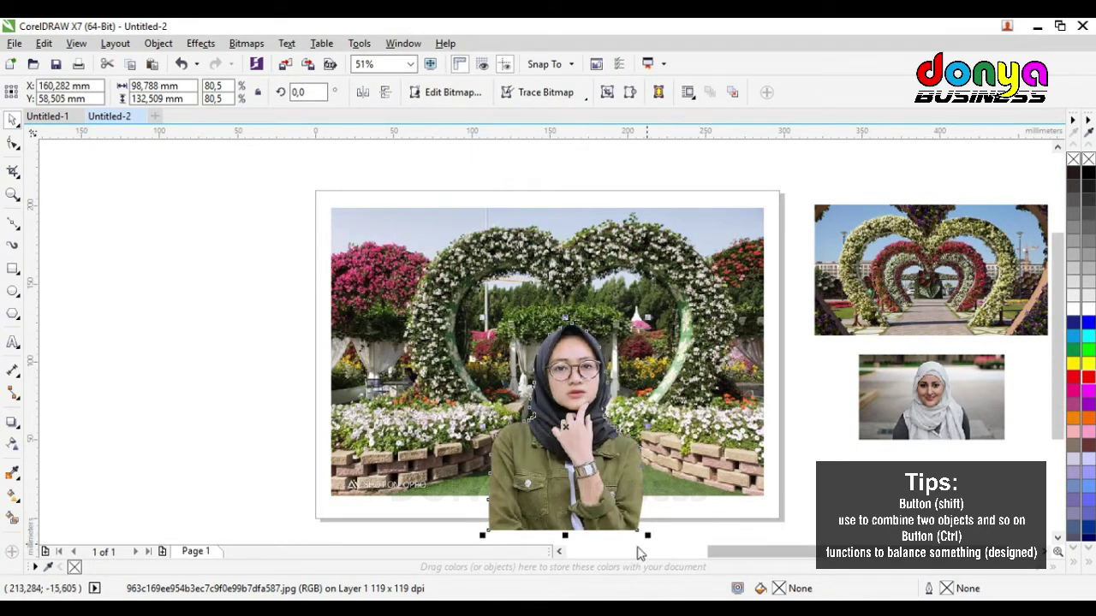
pyautogui.moveTo(482, 536); pyautogui.dragTo(498, 513)
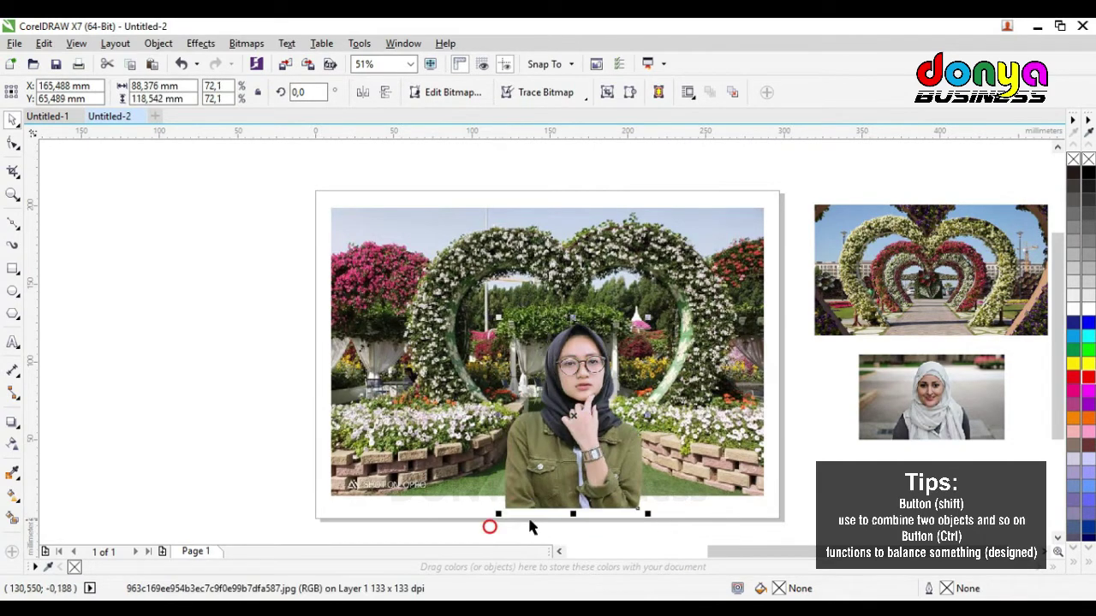
pyautogui.moveTo(578, 474); pyautogui.dragTo(575, 466)
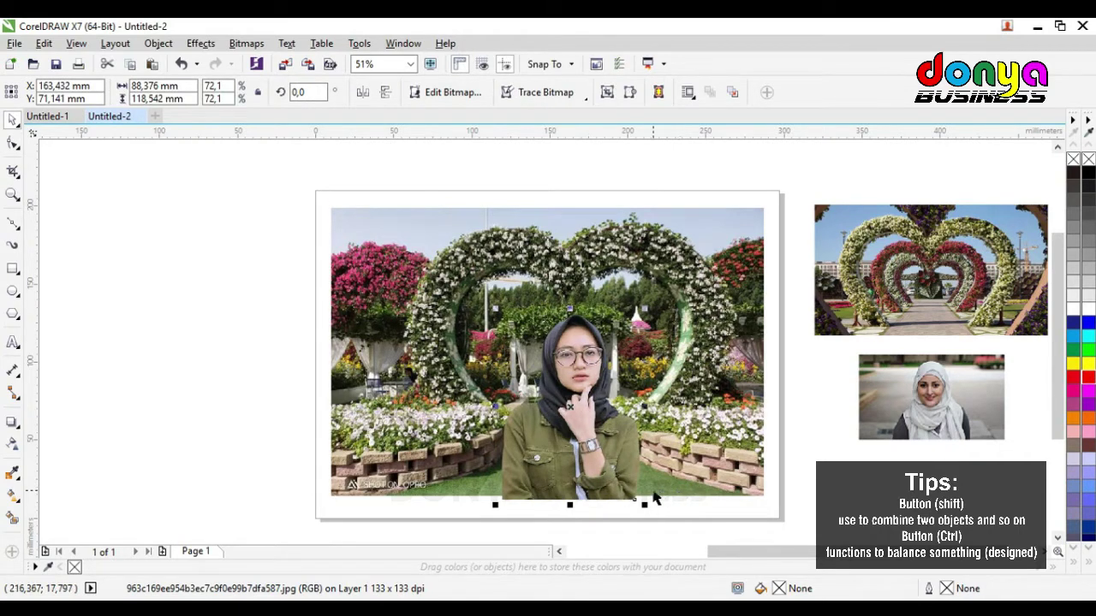
# Nudge the cutout left to about X 160.5 mm to center it under the heart arch
pyautogui.press('Left')
pyautogui.press('Left')
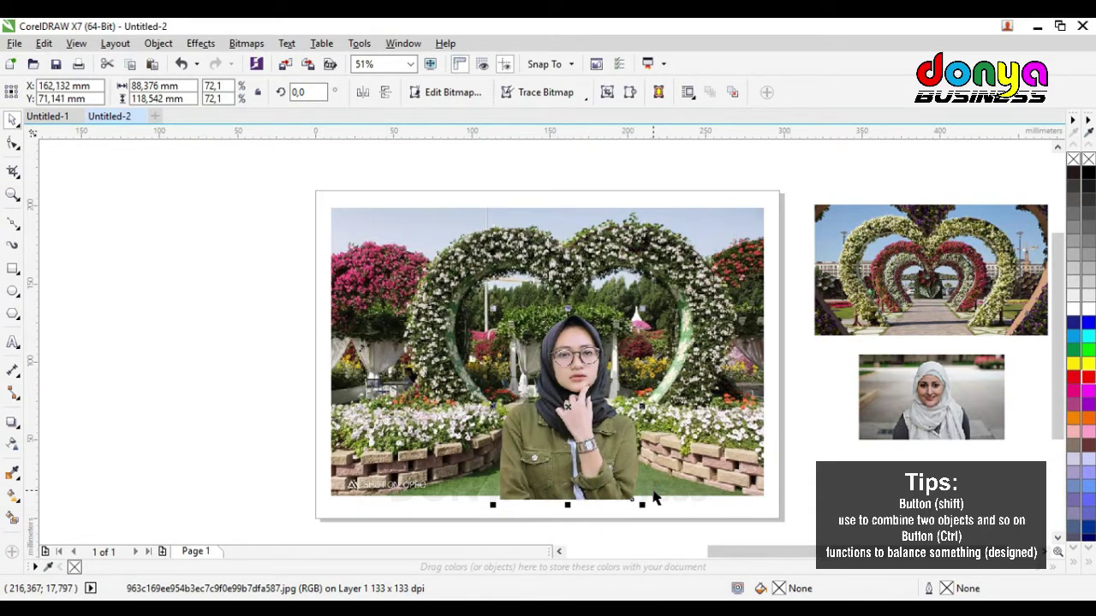
pyautogui.press('Left')
pyautogui.press('Left')
pyautogui.press('Left')
pyautogui.press('Left')
pyautogui.press('Left')
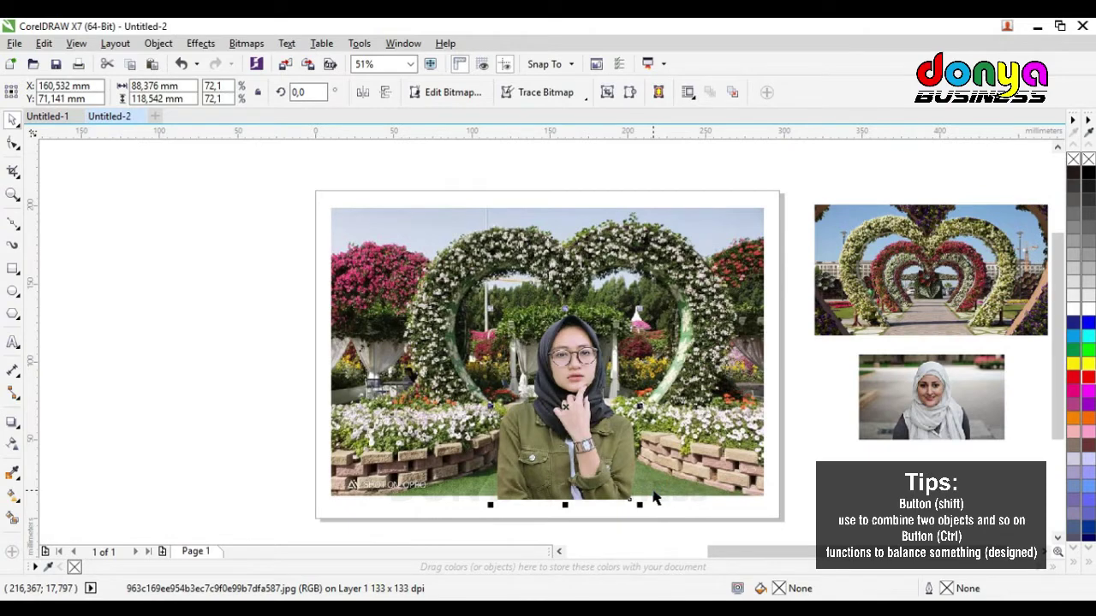
pyautogui.click(643, 526)
pyautogui.click(580, 451)
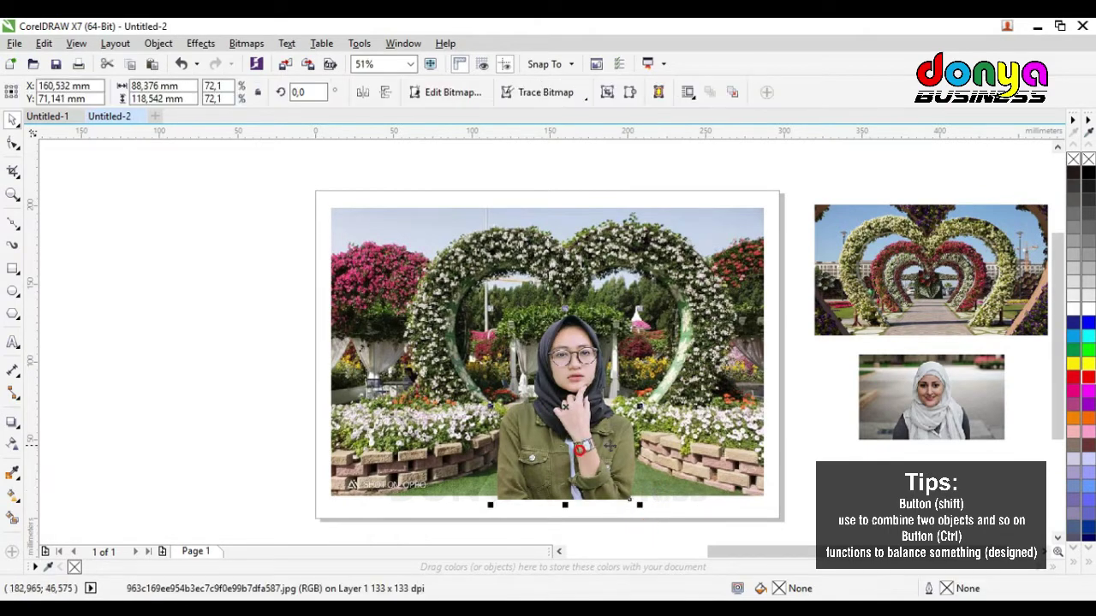
pyautogui.keyDown('shift'); pyautogui.click(588, 271); pyautogui.keyUp('shift')
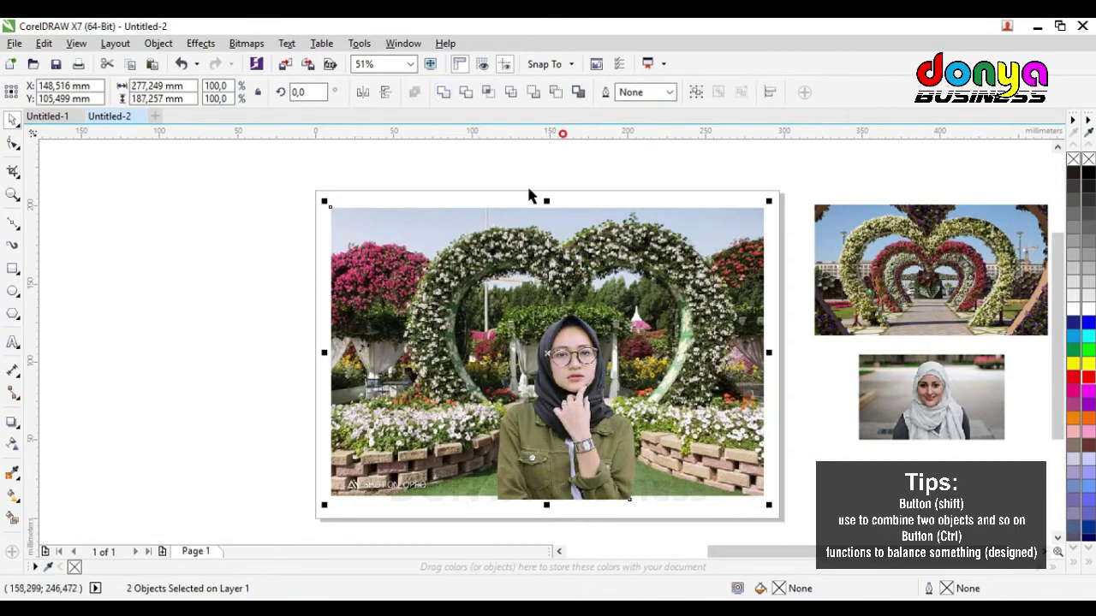
pyautogui.click(512, 196)
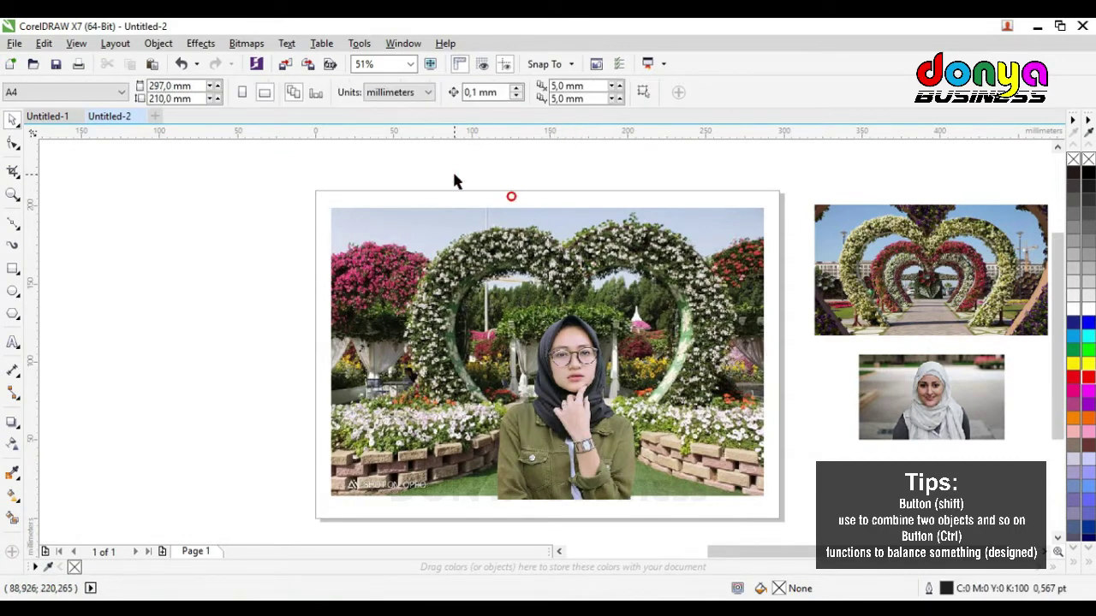
# Draw a rectangle and resize it to a strip about 116 × 23 mm covering the cutout's base below the garden photo's lower edge
pyautogui.click(12, 268)
pyautogui.moveTo(331, 207); pyautogui.dragTo(765, 499)
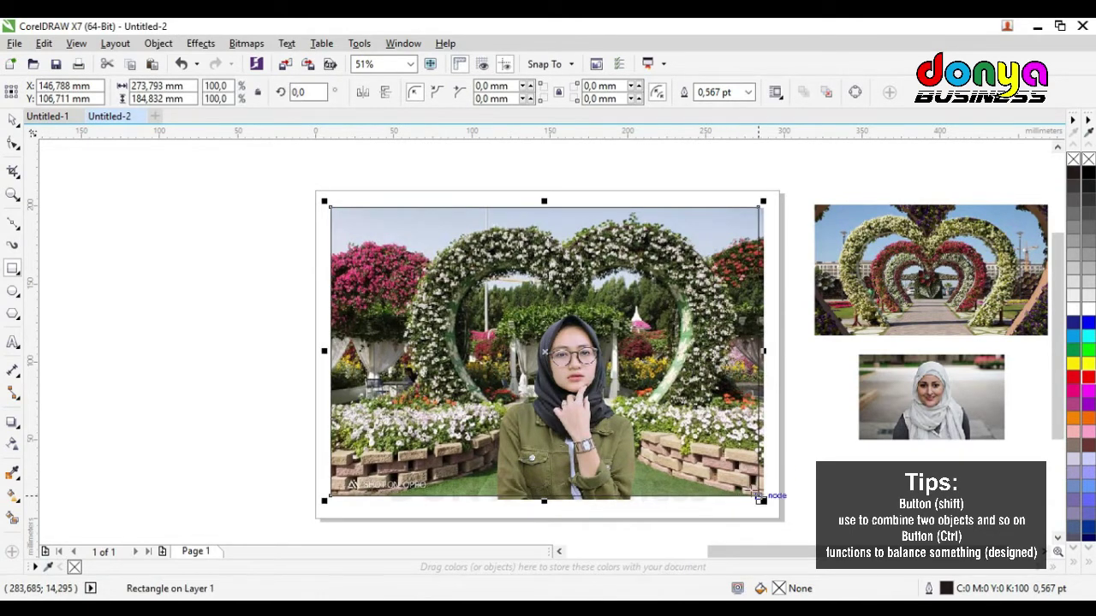
pyautogui.click(11, 121)
pyautogui.click(188, 192)
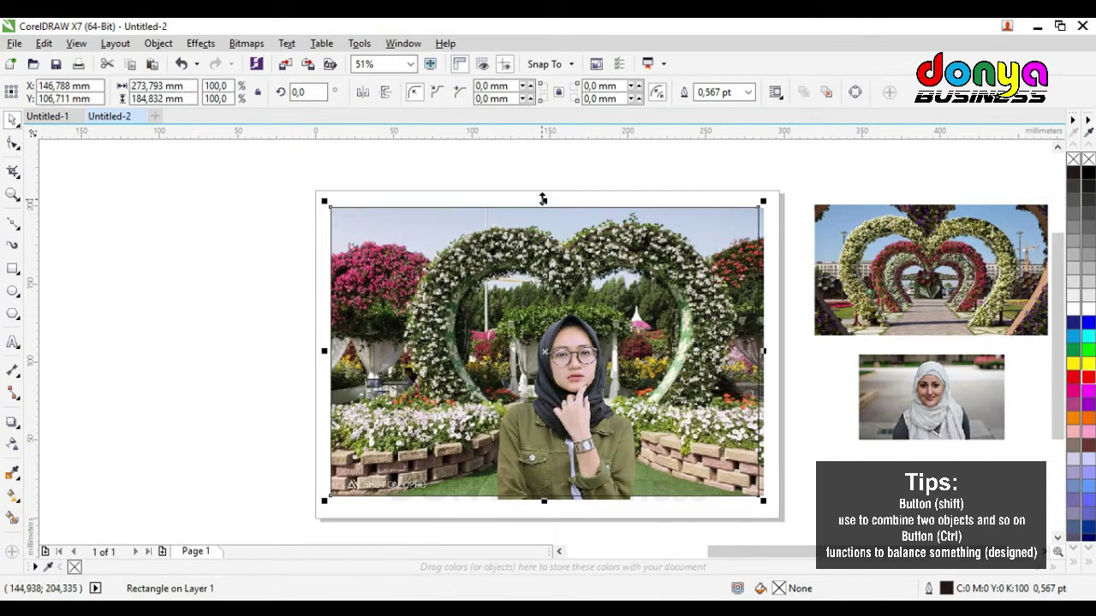
pyautogui.moveTo(543, 202); pyautogui.dragTo(467, 513)
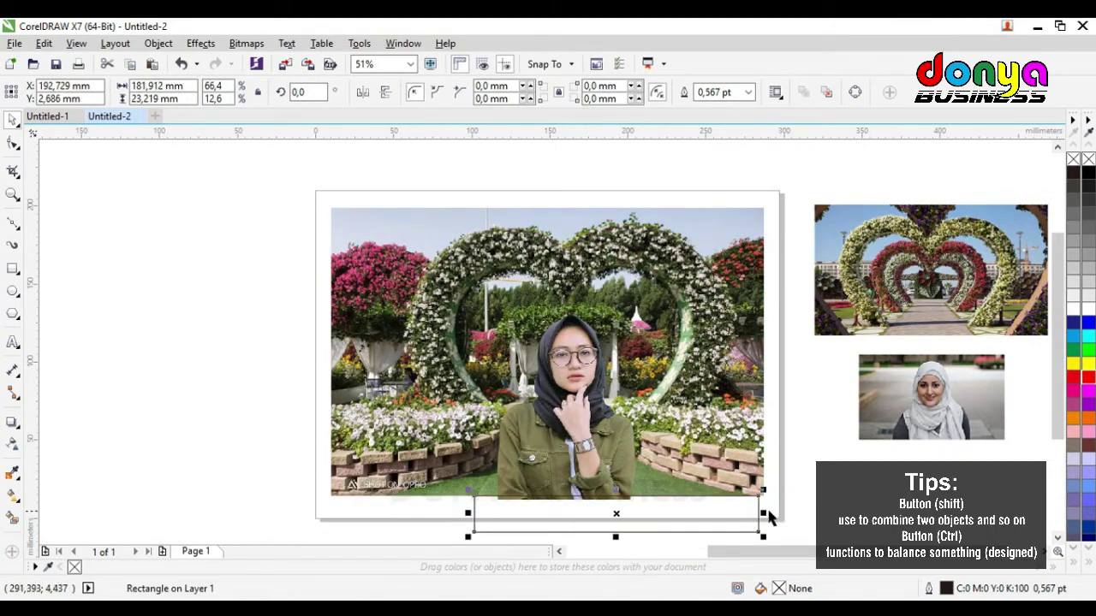
pyautogui.moveTo(762, 513); pyautogui.dragTo(659, 513)
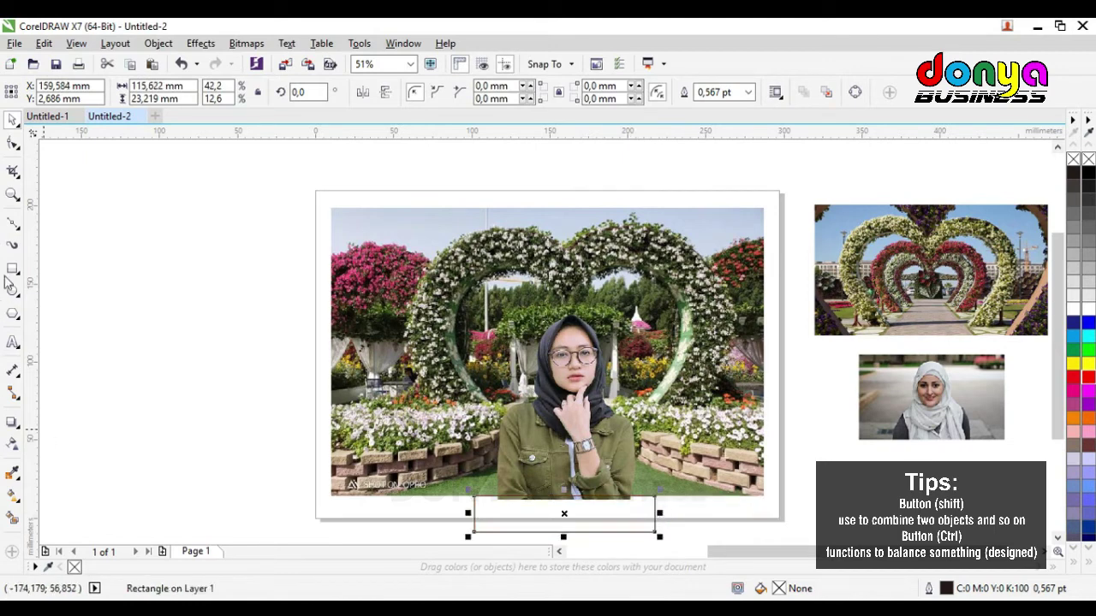
# Trim the cutout's overhanging base flush with the garden photo's lower edge by applying Back Minus Front with the rectangle
pyautogui.click(13, 196)
pyautogui.moveTo(476, 481); pyautogui.dragTo(676, 528)
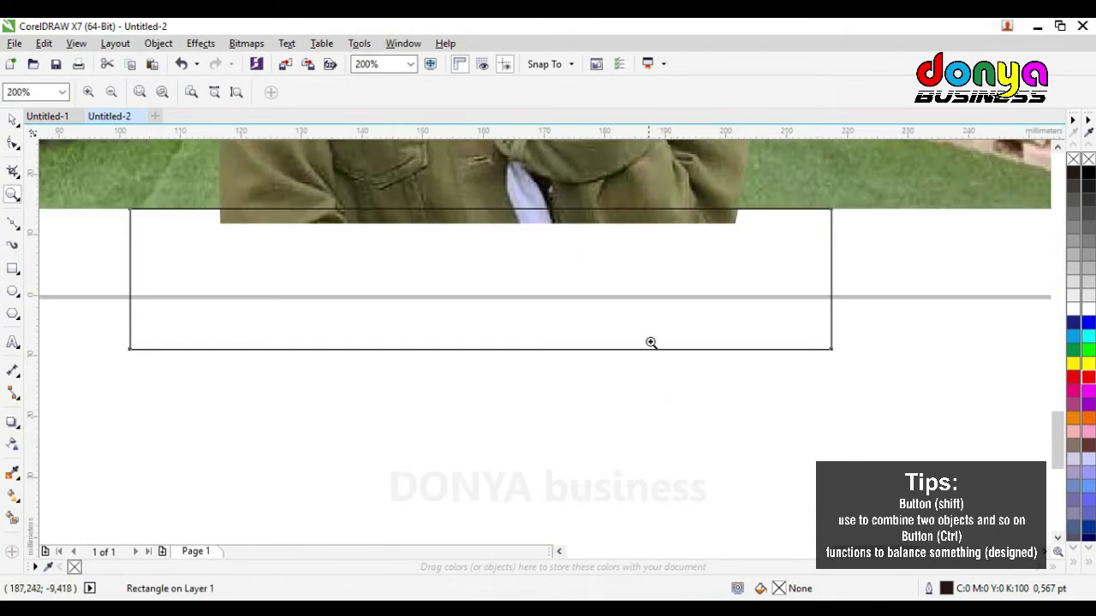
pyautogui.click(13, 121)
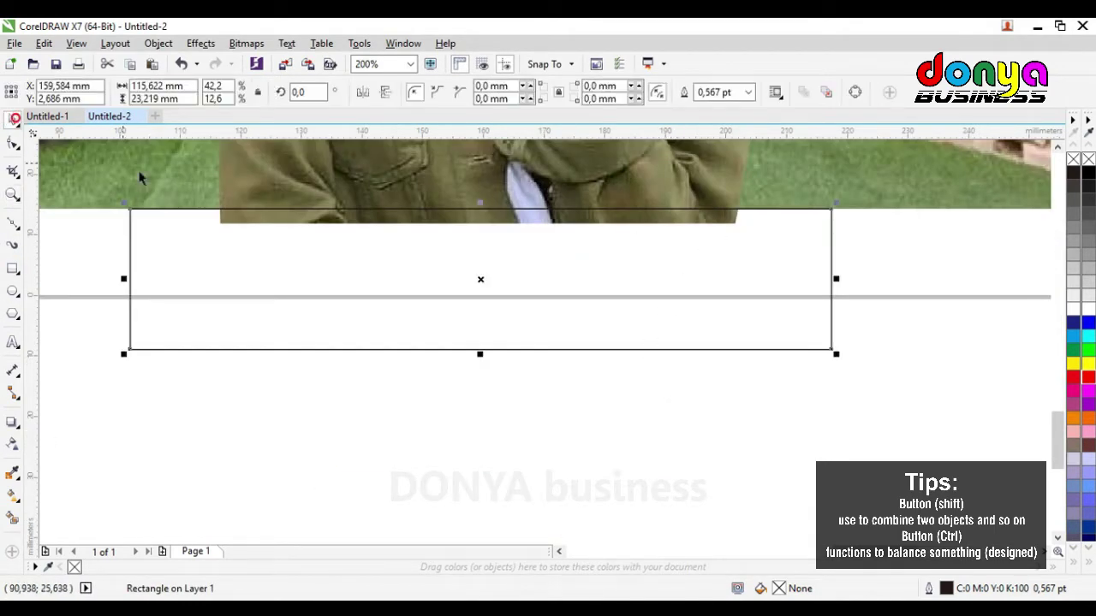
pyautogui.click(13, 196)
pyautogui.rightClick(205, 215)
pyautogui.click(13, 120)
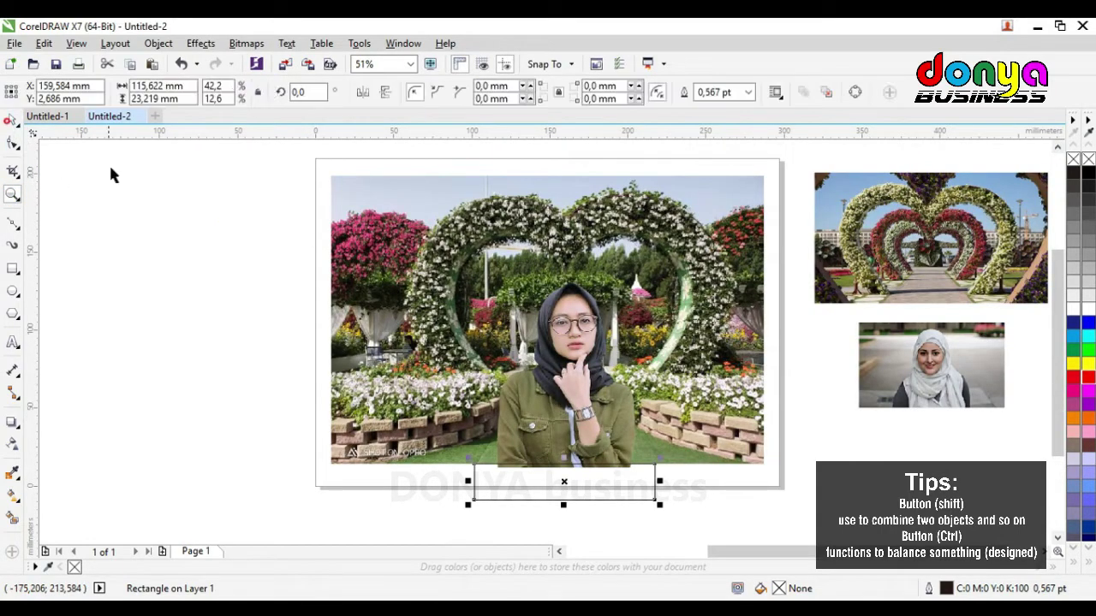
pyautogui.click(108, 163)
pyautogui.moveTo(598, 462); pyautogui.dragTo(698, 511)
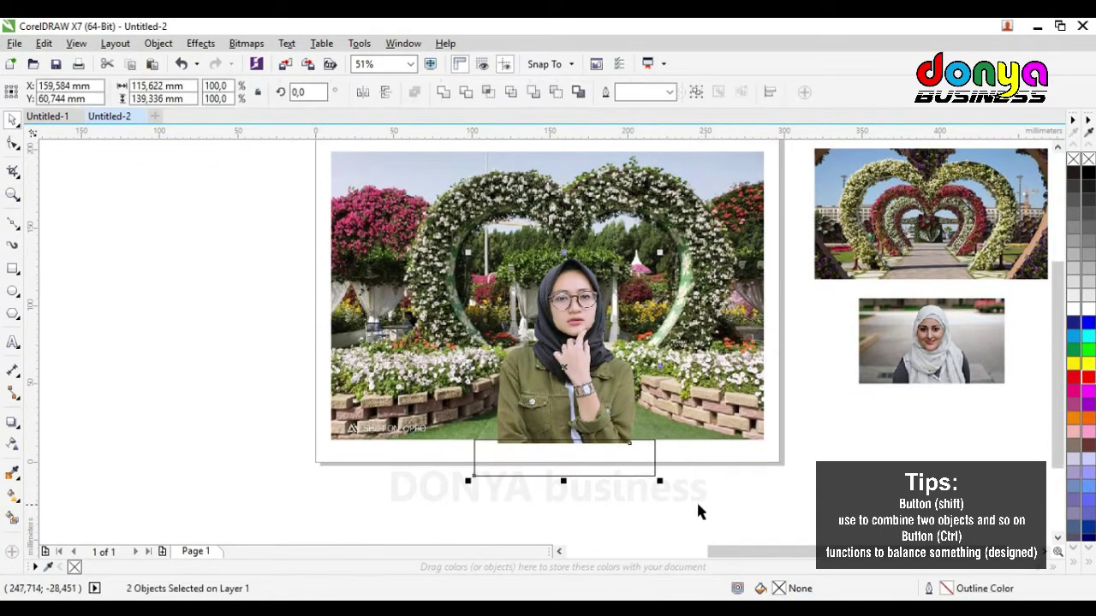
pyautogui.click(555, 92)
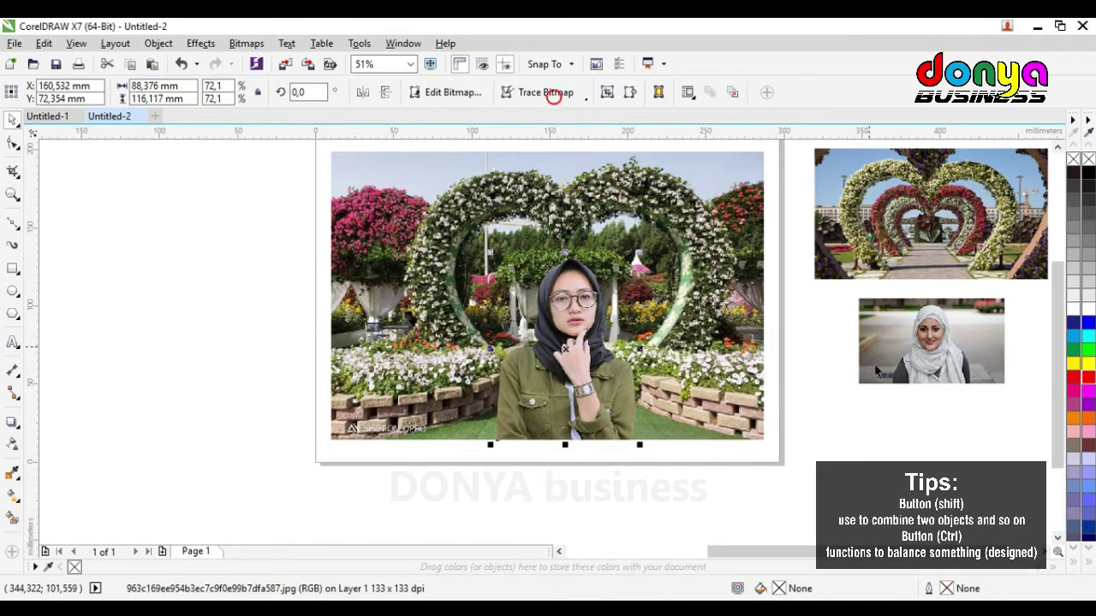
# Draw a rectangle over the garden photo and resize it to about 53 × 198 mm, covering the photo's left edge
pyautogui.click(1059, 148)
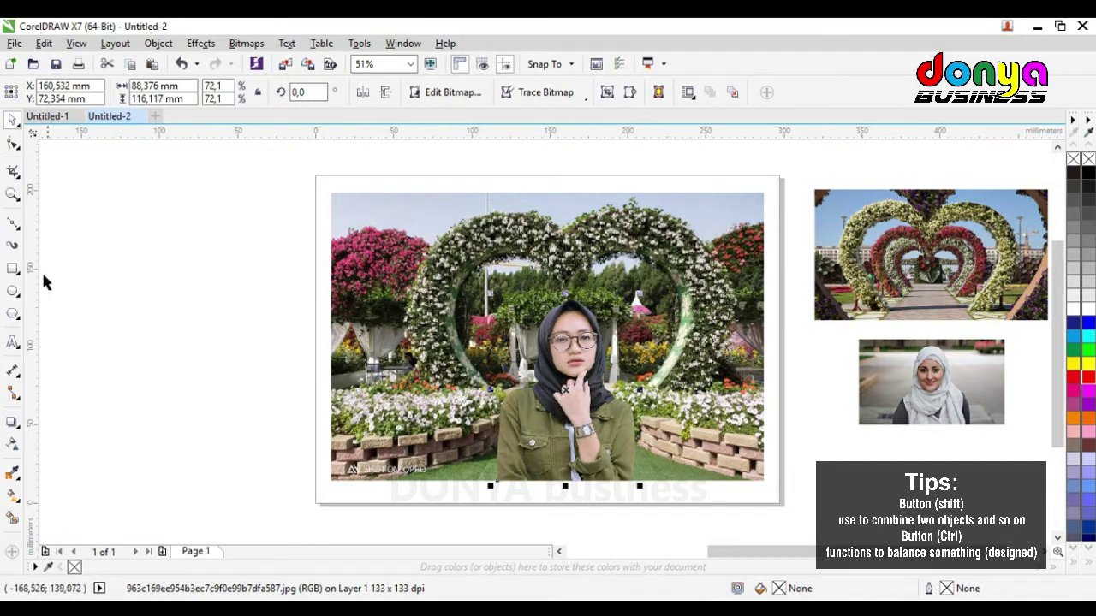
pyautogui.click(11, 272)
pyautogui.moveTo(332, 194); pyautogui.dragTo(766, 480)
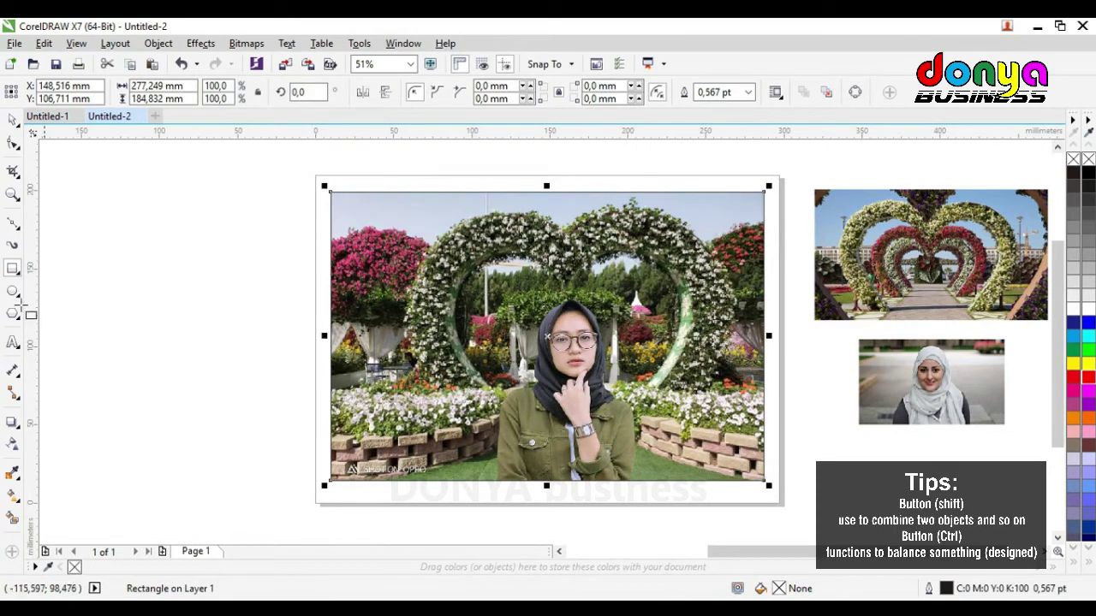
pyautogui.click(12, 121)
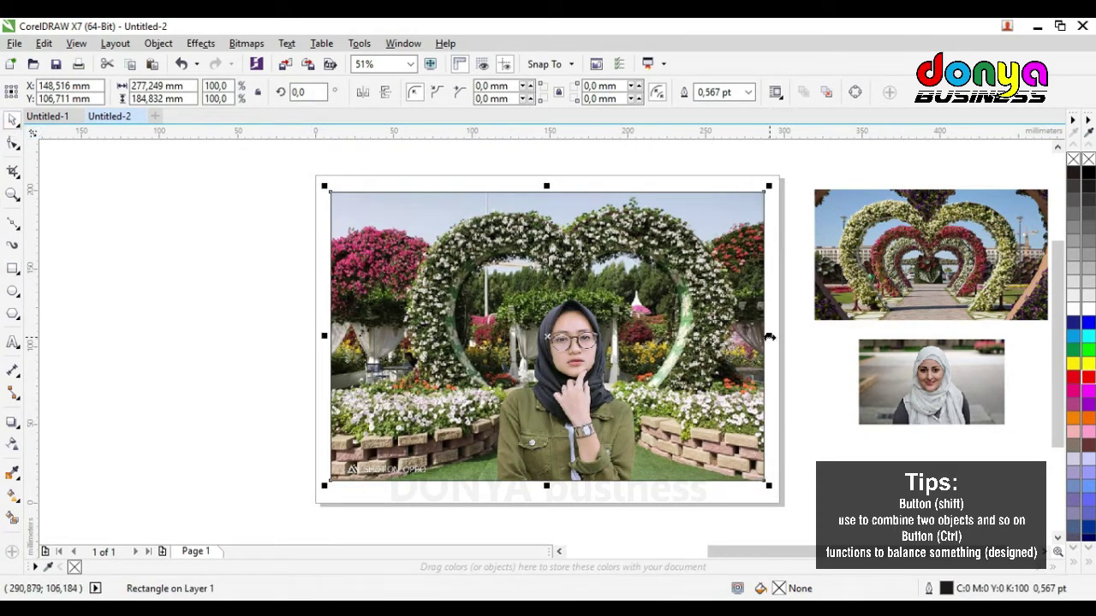
pyautogui.moveTo(769, 337); pyautogui.dragTo(381, 374)
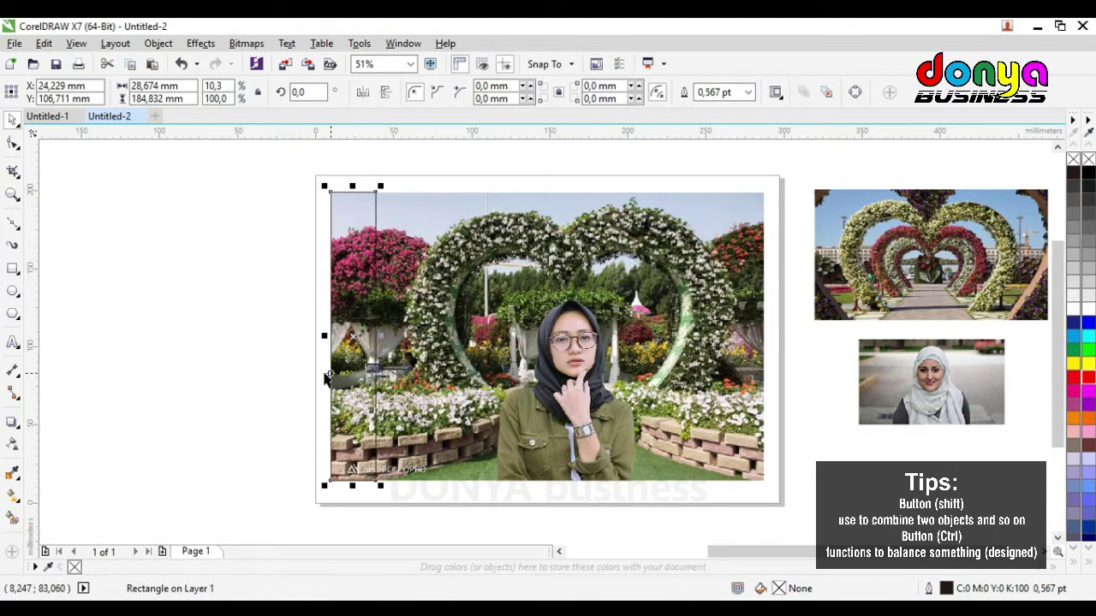
pyautogui.moveTo(323, 339); pyautogui.dragTo(287, 346)
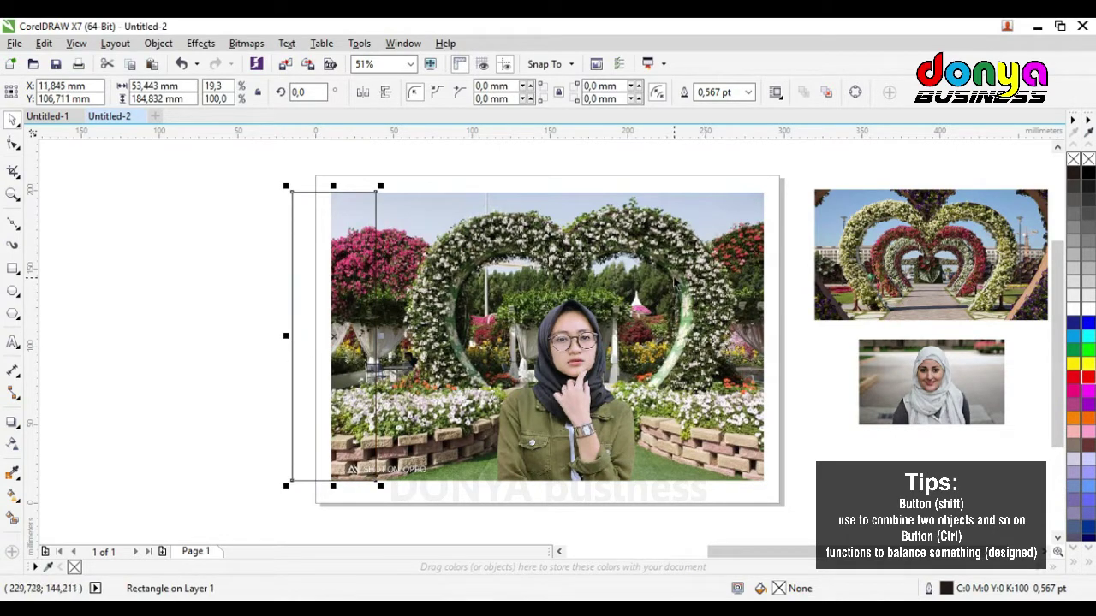
pyautogui.moveTo(336, 185); pyautogui.dragTo(335, 175)
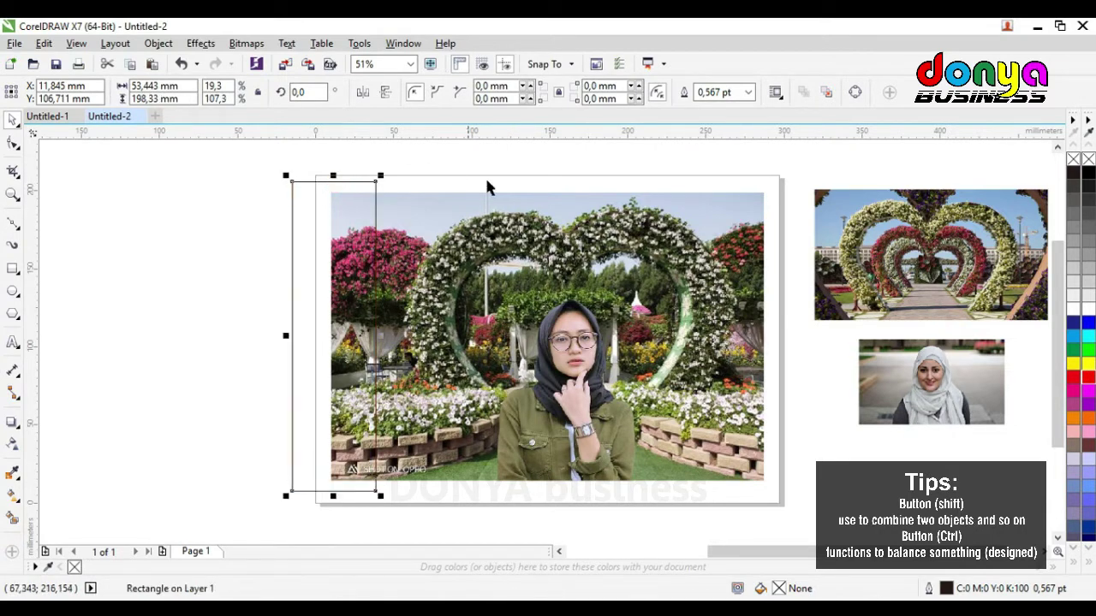
# Try Back Minus Front on the garden photo, cutout and rectangle selected together, and undo it
pyautogui.click(682, 261)
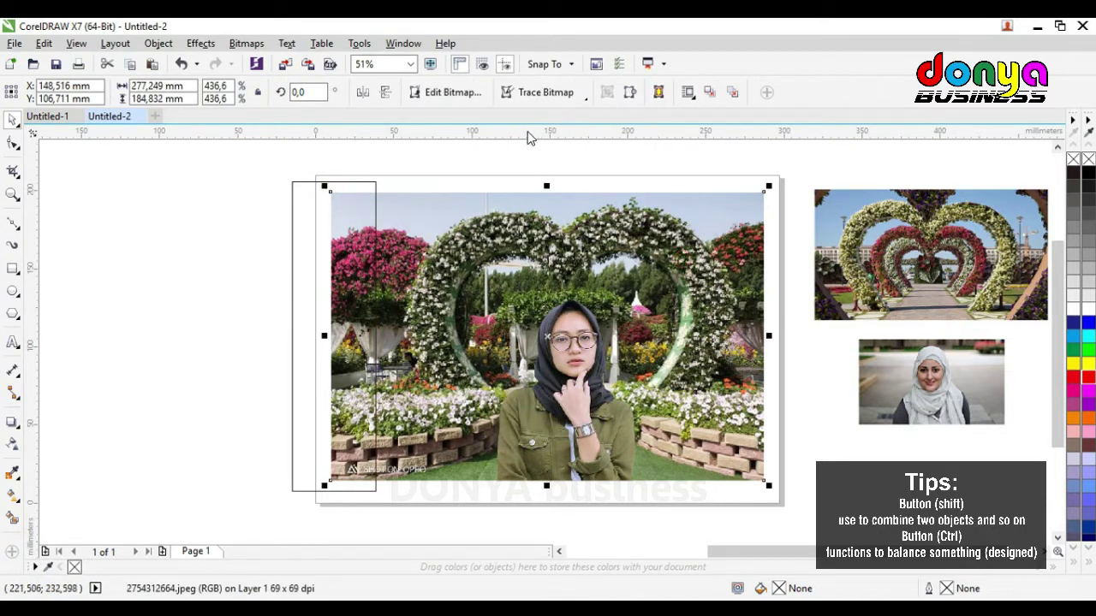
pyautogui.moveTo(343, 167); pyautogui.dragTo(266, 163)
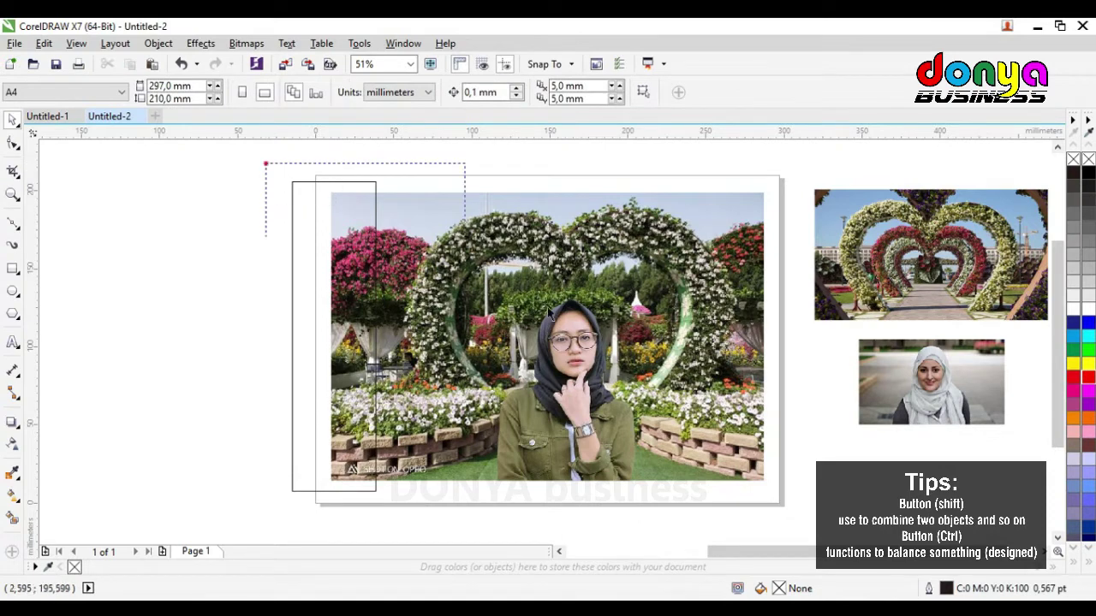
pyautogui.moveTo(548, 314); pyautogui.dragTo(753, 447)
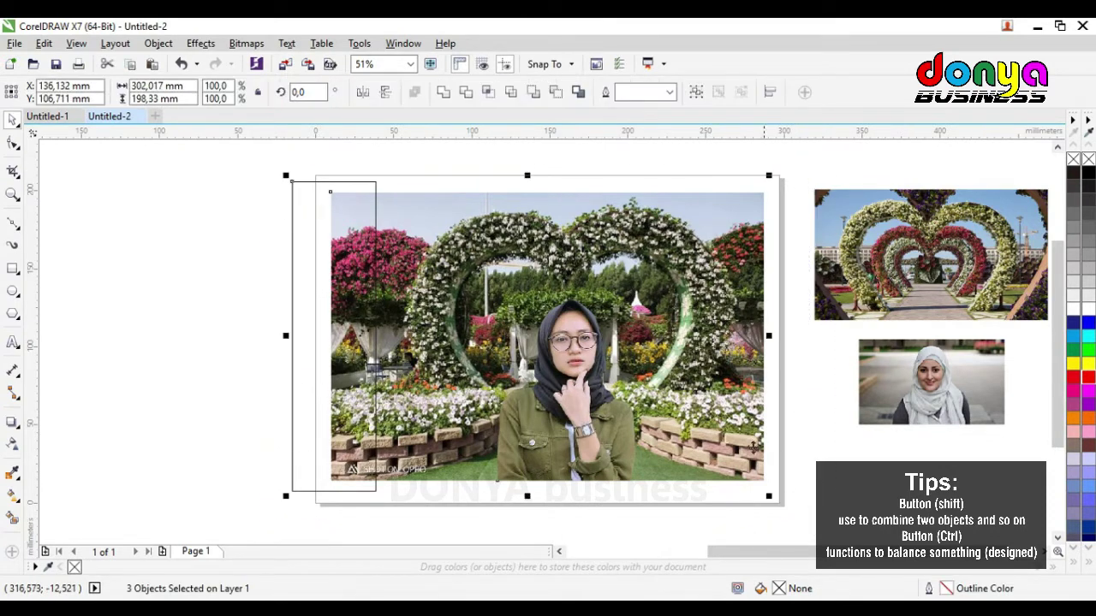
pyautogui.click(577, 93)
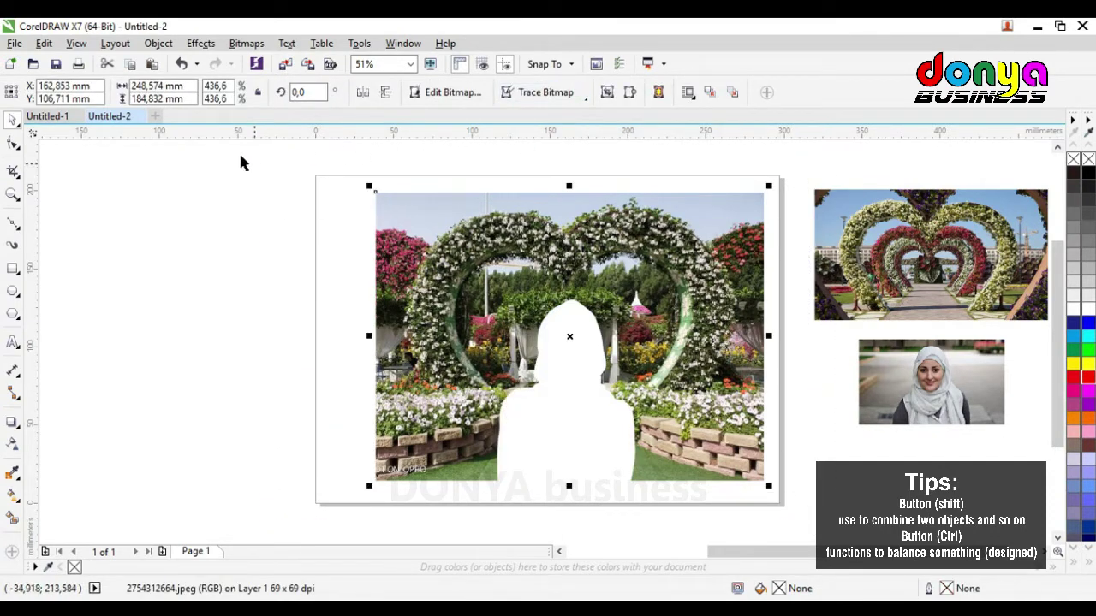
pyautogui.click(181, 64)
pyautogui.click(213, 207)
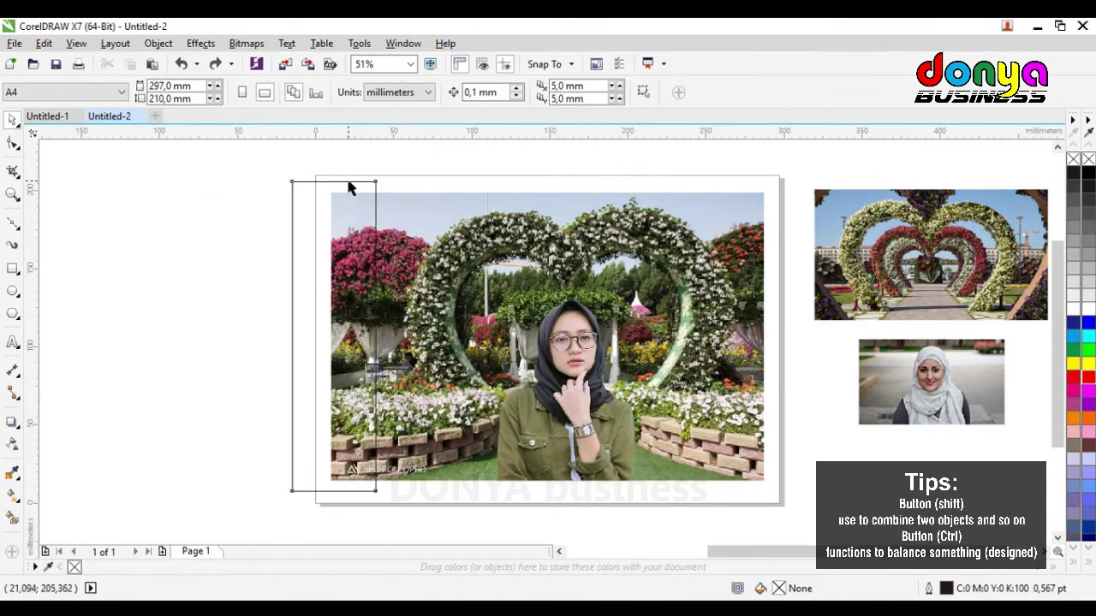
# Trim the left side off the garden photo by applying Back Minus Front to only the rectangle and the photo
pyautogui.click(348, 182)
pyautogui.keyDown('shift'); pyautogui.click(403, 200); pyautogui.keyUp('shift')
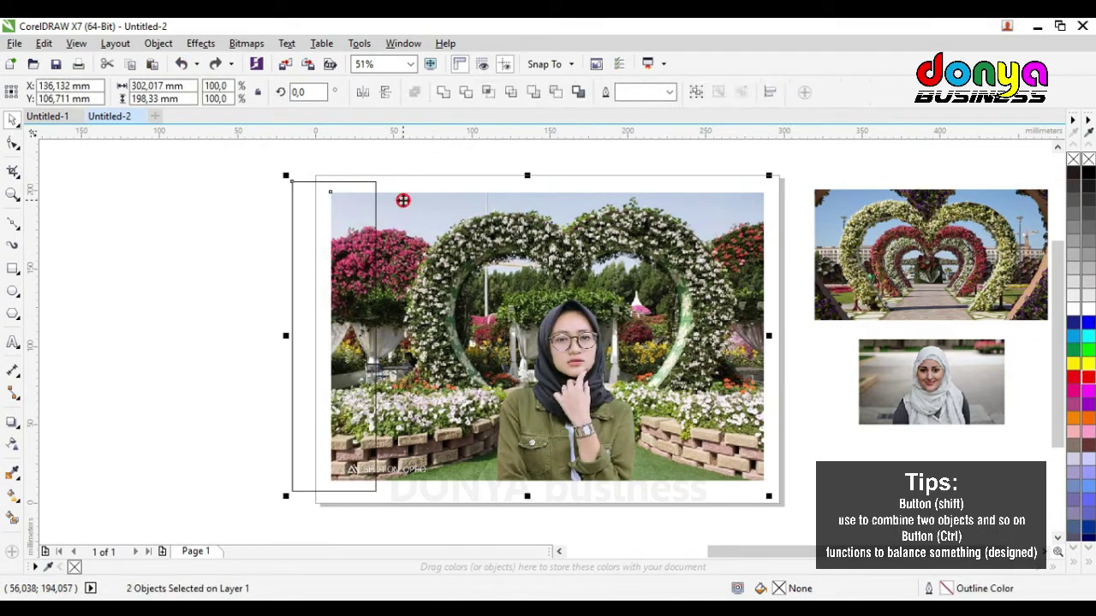
pyautogui.click(561, 92)
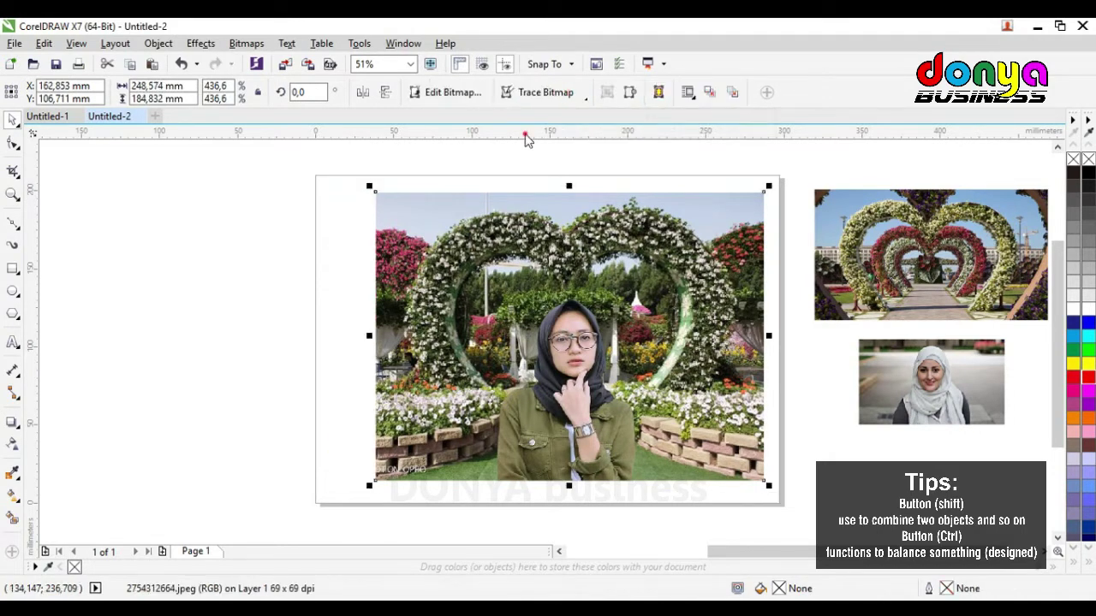
pyautogui.press('Escape')
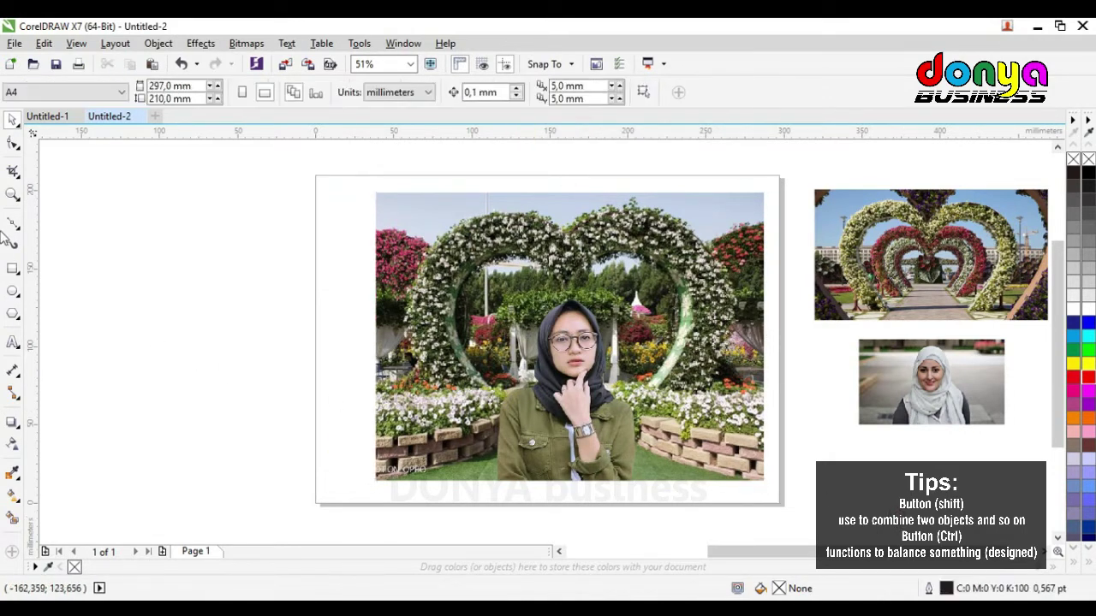
# Draw a rectangle about 311 × 25 mm across the garden photo's upper edge and trim that edge off with Back Minus Front
pyautogui.press('z')
pyautogui.moveTo(317, 379); pyautogui.dragTo(842, 512)
pyautogui.rightClick(291, 329)
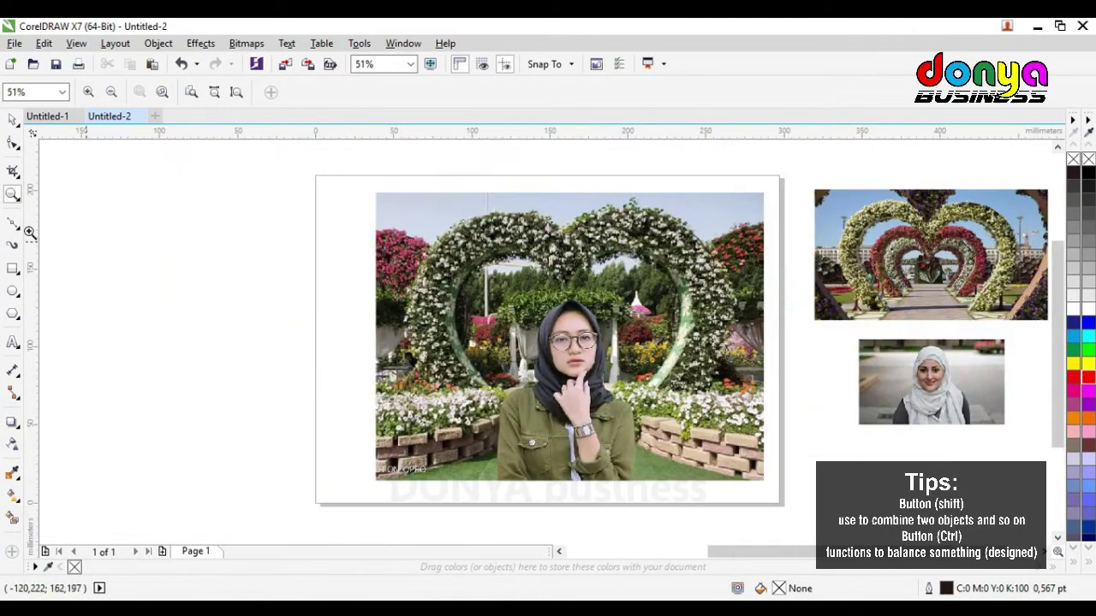
pyautogui.click(11, 271)
pyautogui.moveTo(311, 168); pyautogui.dragTo(797, 206)
pyautogui.press('space')
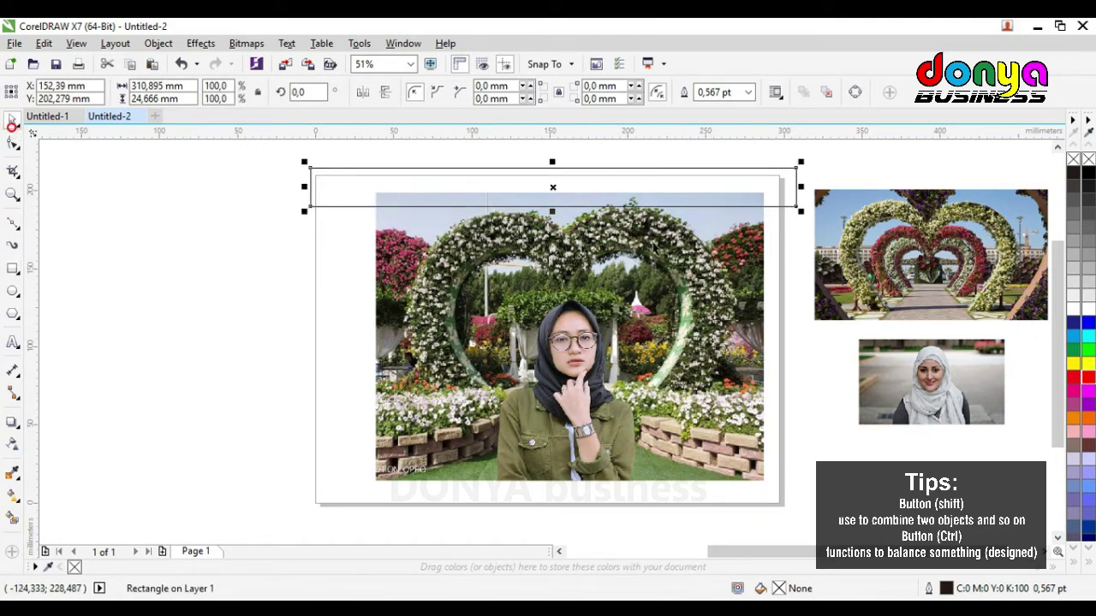
pyautogui.keyDown('shift'); pyautogui.click(748, 267); pyautogui.keyUp('shift')
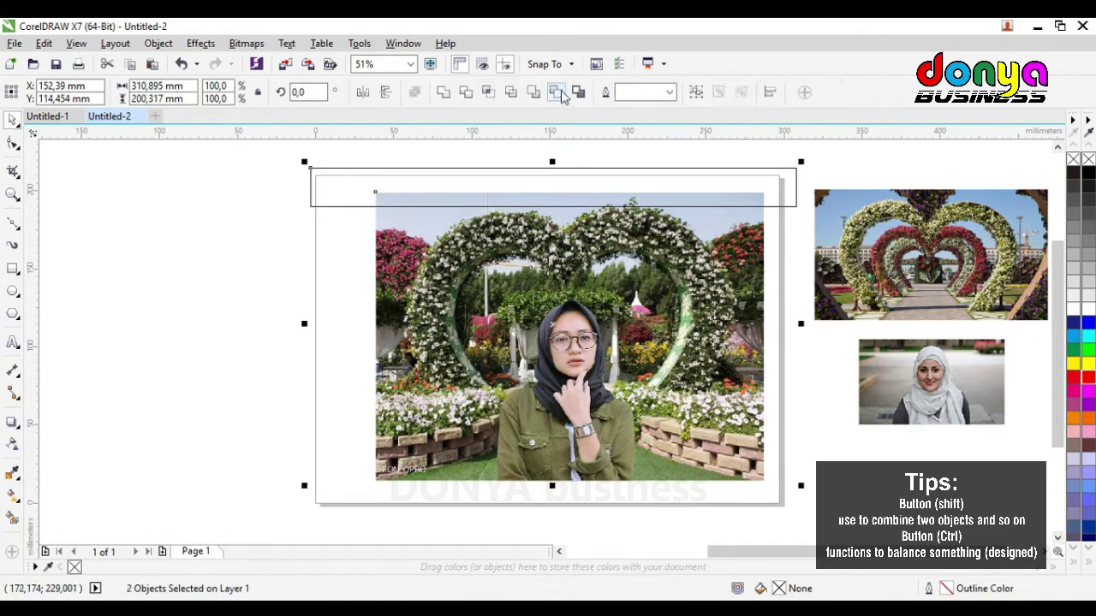
pyautogui.click(555, 92)
pyautogui.click(599, 147)
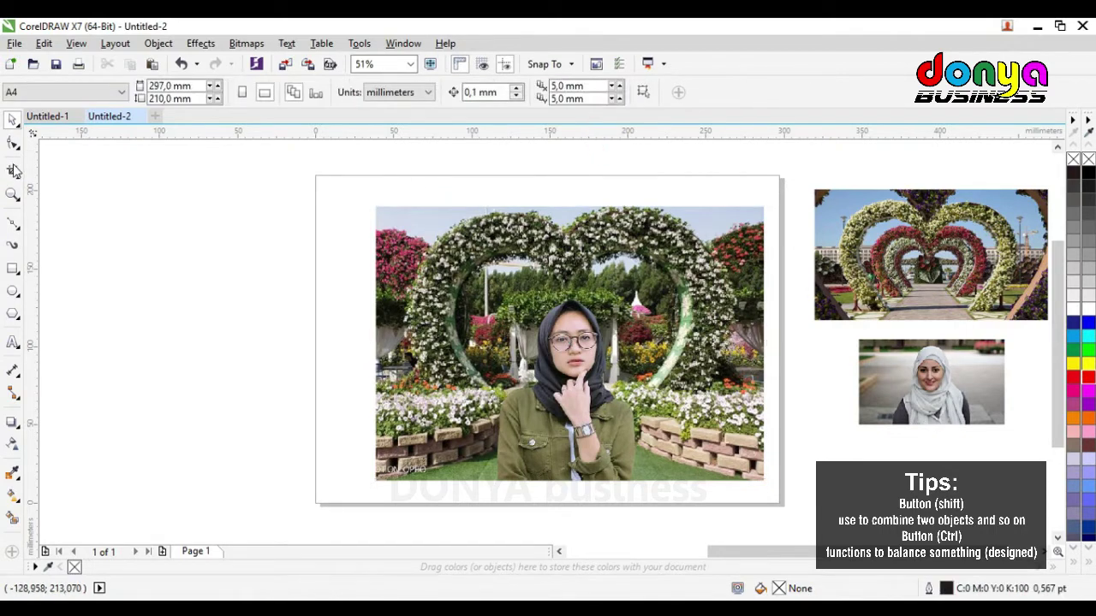
# Enlarge the woman's cutout proportionally to about 91 × 120 mm, extending it up and to the left
pyautogui.click(13, 196)
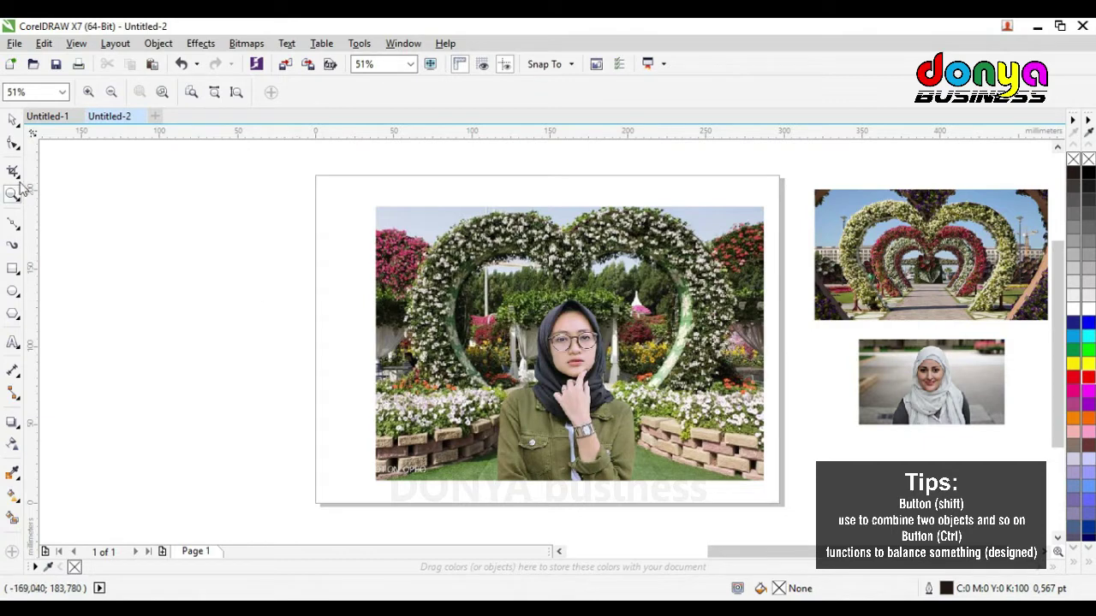
pyautogui.click(12, 122)
pyautogui.click(578, 359)
pyautogui.moveTo(488, 292); pyautogui.dragTo(483, 286)
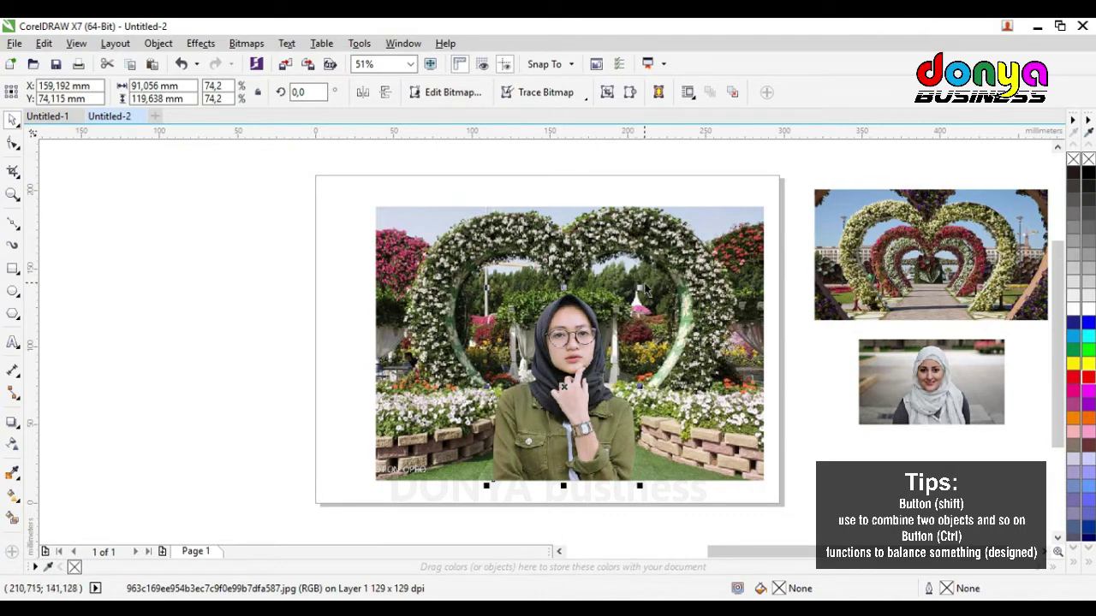
# Enlarge the cutout slightly further to about 92 × 121 mm and undo that resize
pyautogui.moveTo(640, 285); pyautogui.dragTo(653, 294)
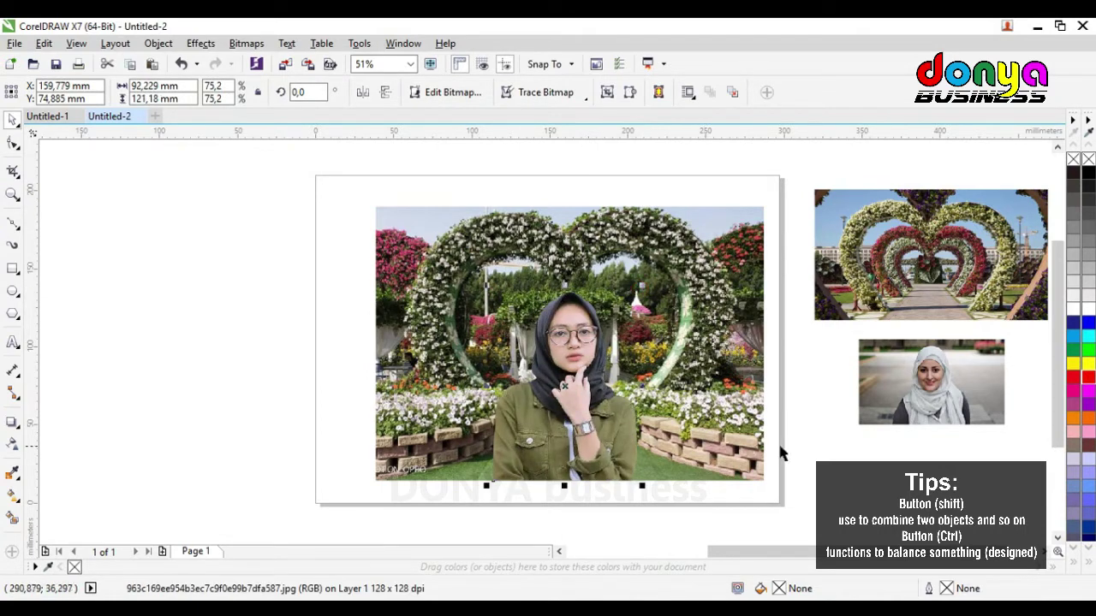
pyautogui.click(800, 469)
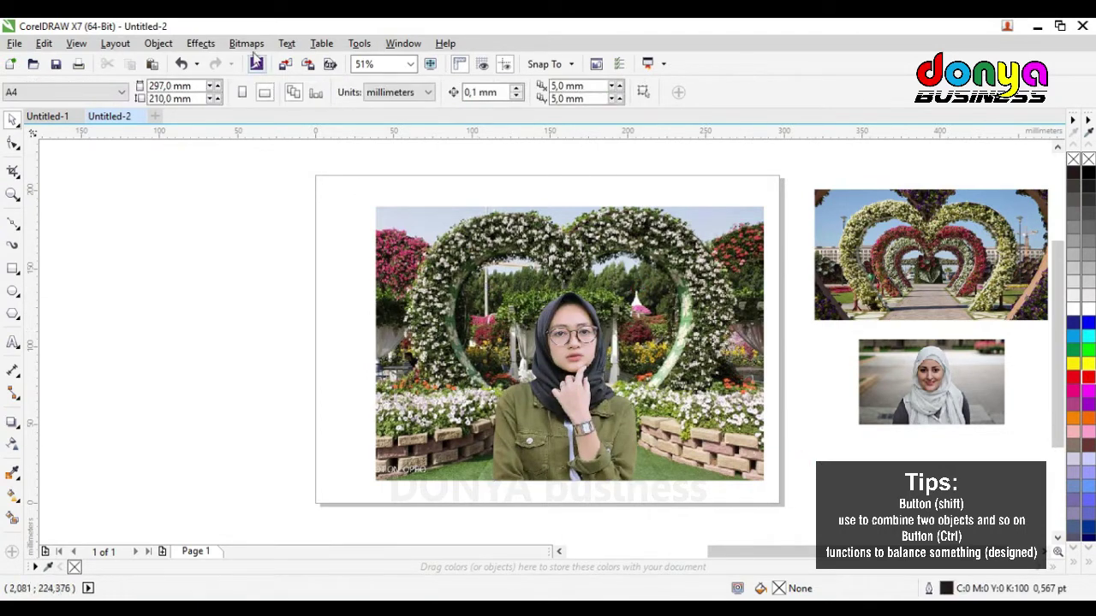
pyautogui.click(180, 65)
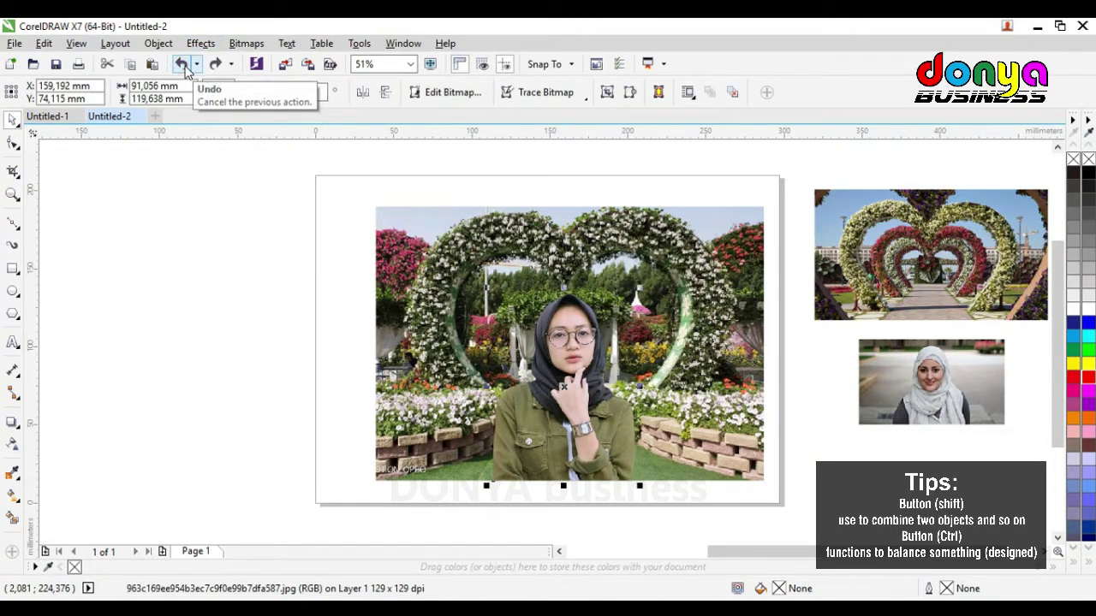
# Undo the woman's cutout's last enlargement, redo it, and deselect the cutout
pyautogui.click(185, 71)
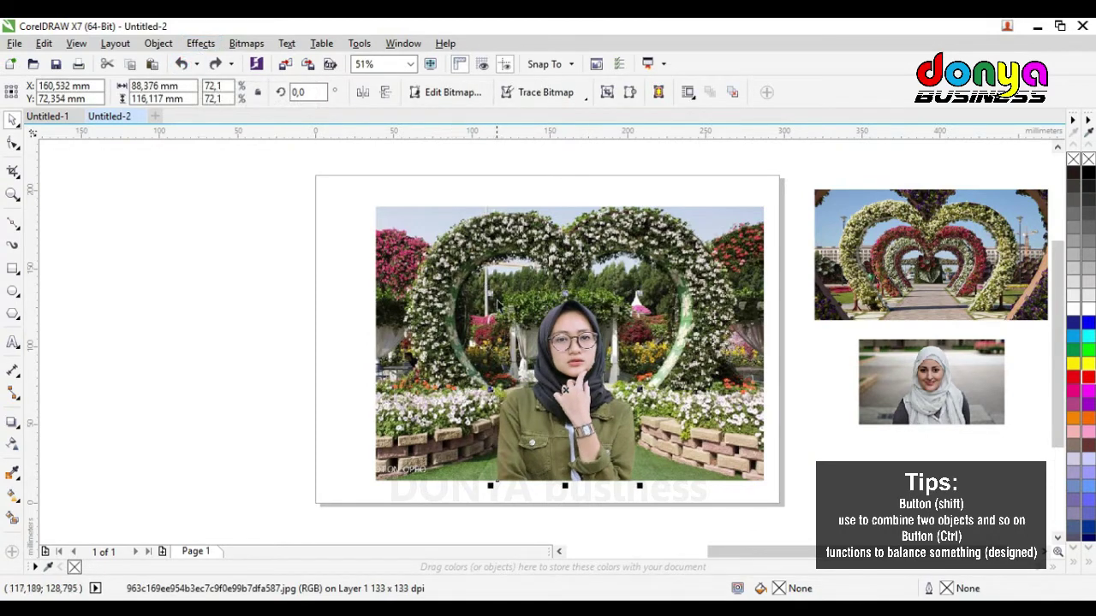
pyautogui.hotkey('ctrl', 'shift', 'z')
pyautogui.hotkey('ctrl', 'shift', 'z')
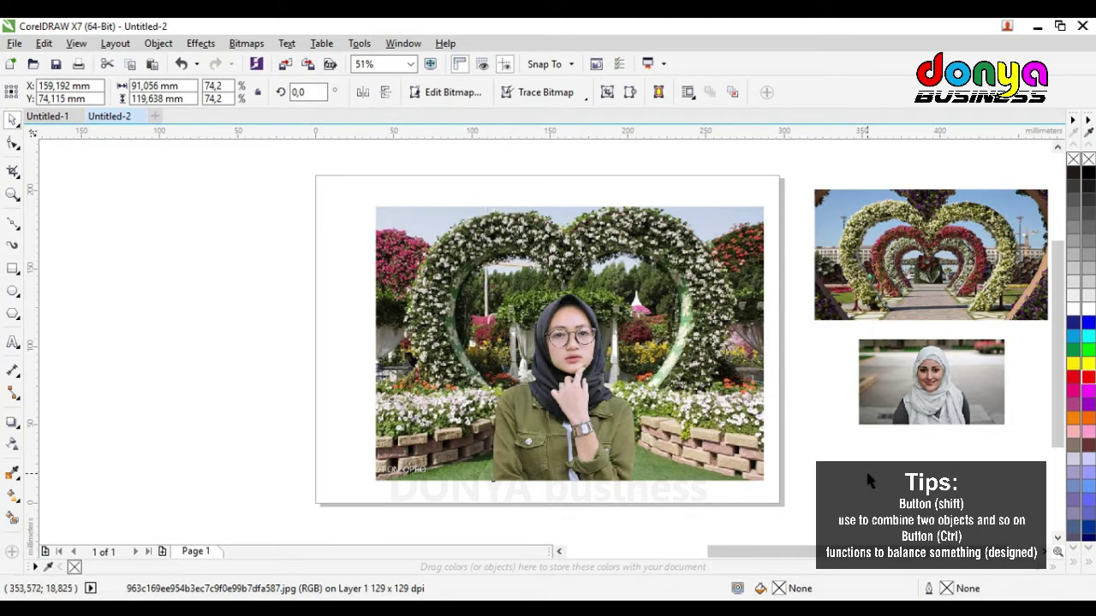
pyautogui.click(866, 468)
# Draw a rectangle about 47 × 14 mm over the watermark text in the garden photo's lower-left corner
pyautogui.click(12, 193)
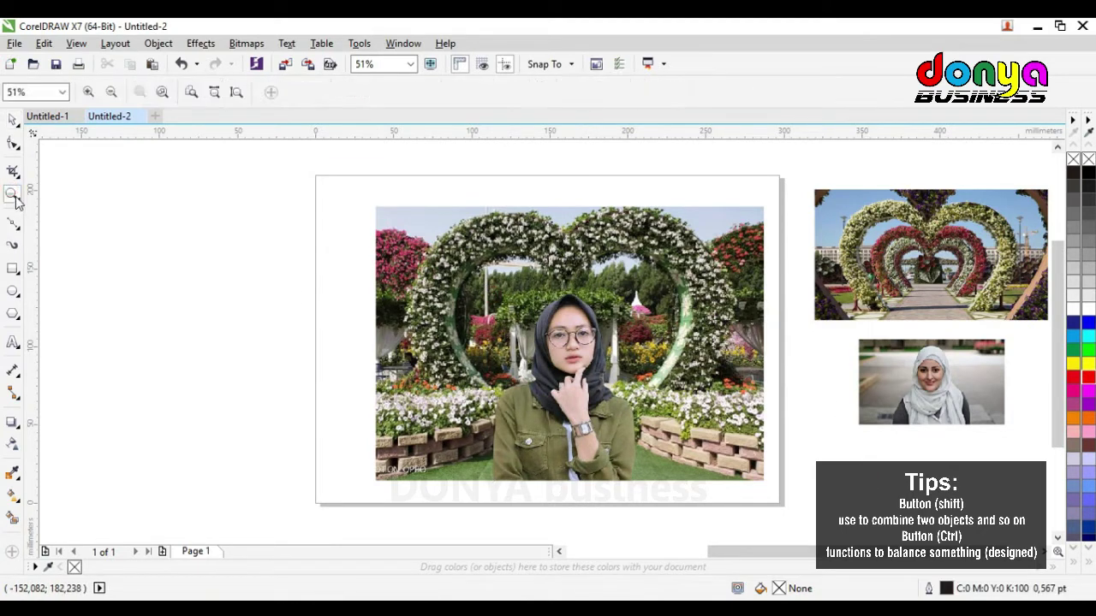
pyautogui.moveTo(338, 435); pyautogui.dragTo(567, 516)
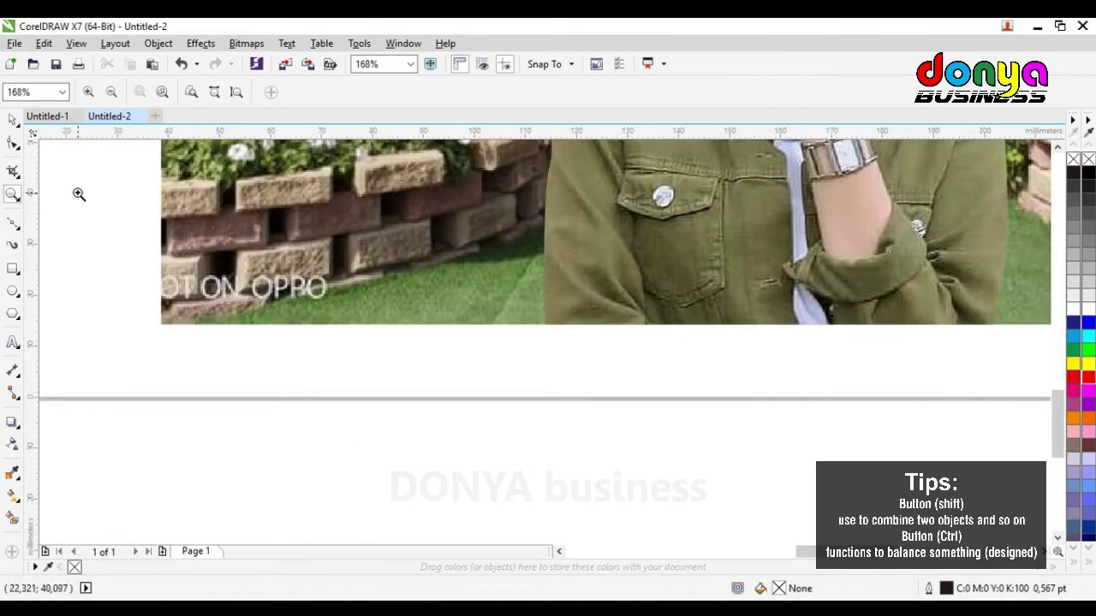
pyautogui.moveTo(79, 194); pyautogui.dragTo(651, 399)
pyautogui.click(13, 271)
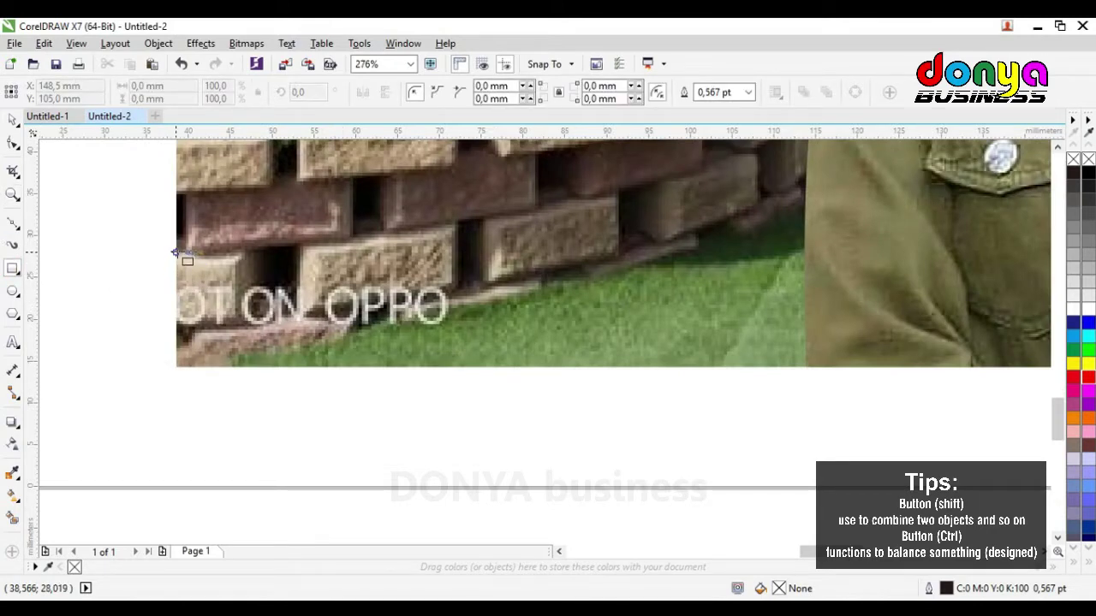
pyautogui.moveTo(177, 251)
pyautogui.mouseDown()
pyautogui.moveTo(435, 367)
pyautogui.moveTo(526, 345)
pyautogui.moveTo(568, 368)
pyautogui.mouseUp()
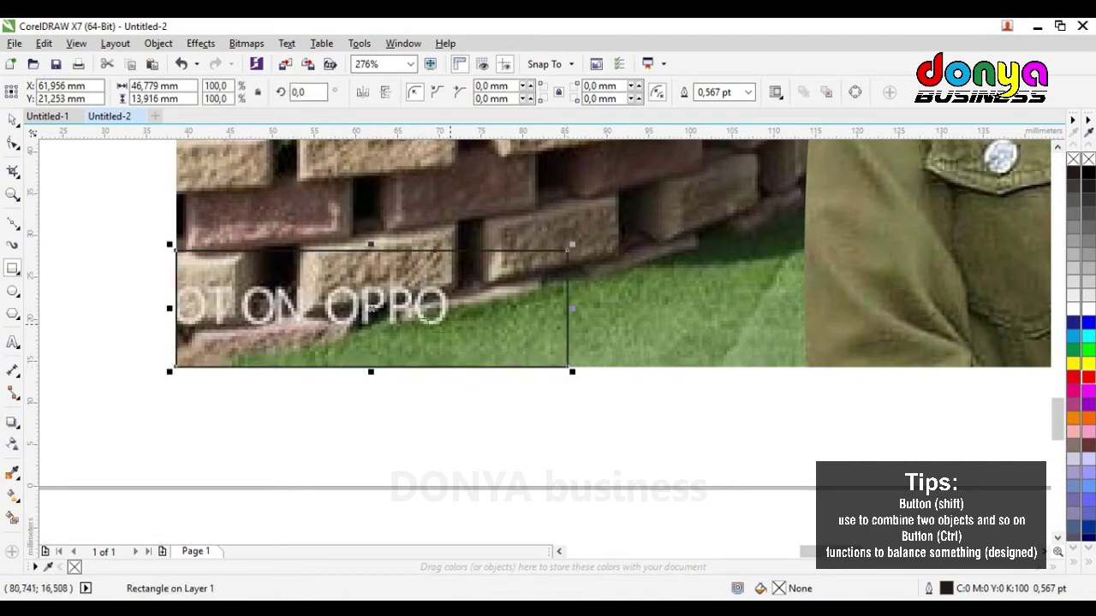
# Fill the rectangle with black and no outline, and give it a uniform transparency of 38
pyautogui.click(1088, 255)
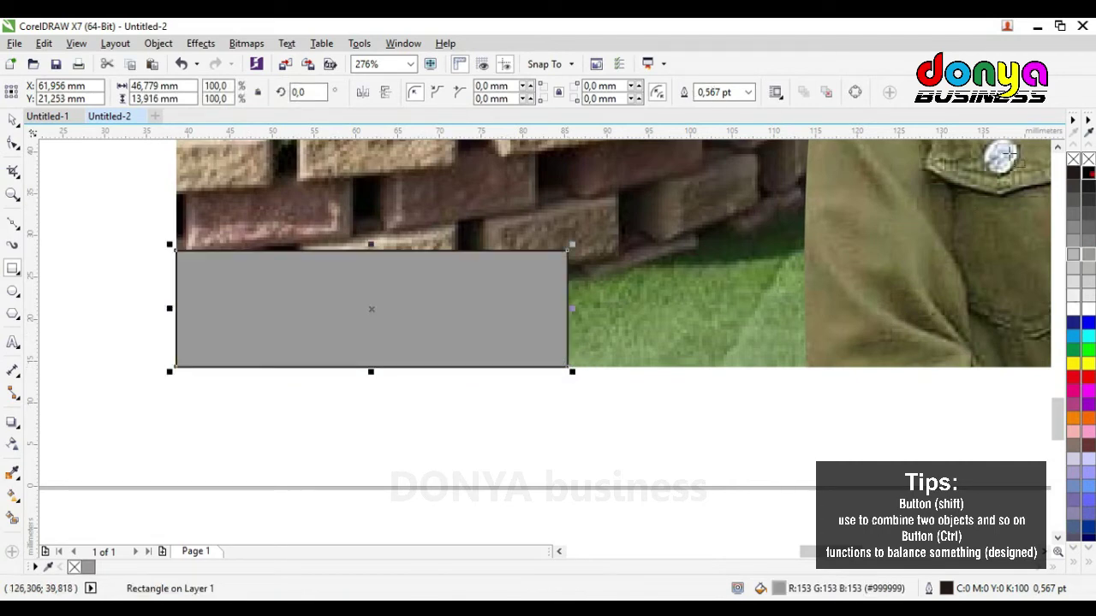
pyautogui.click(1088, 172)
pyautogui.click(12, 120)
pyautogui.click(749, 92)
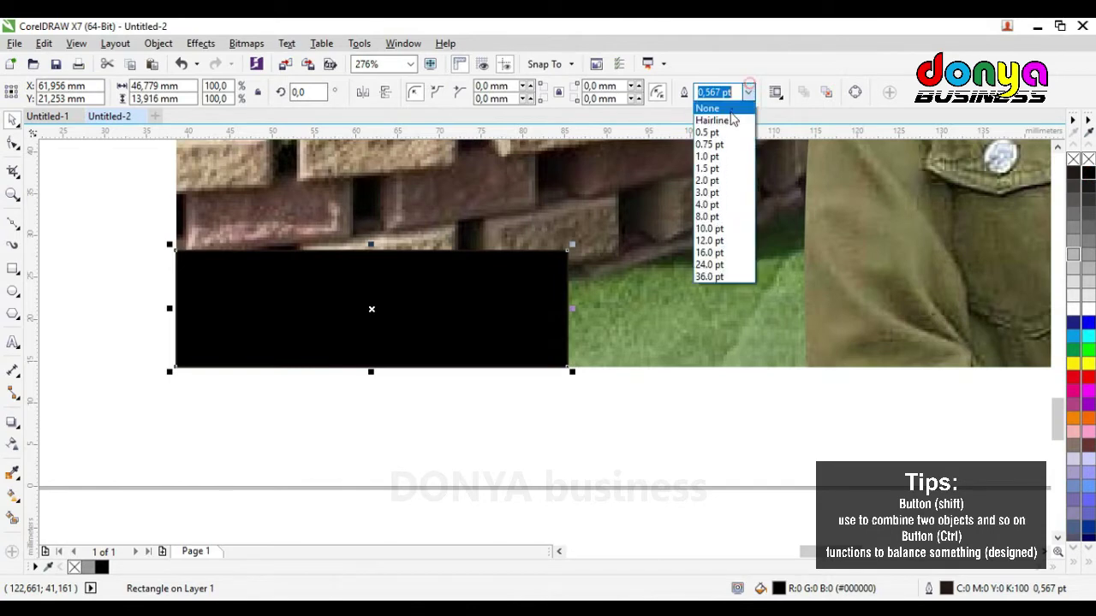
pyautogui.click(731, 112)
pyautogui.click(14, 444)
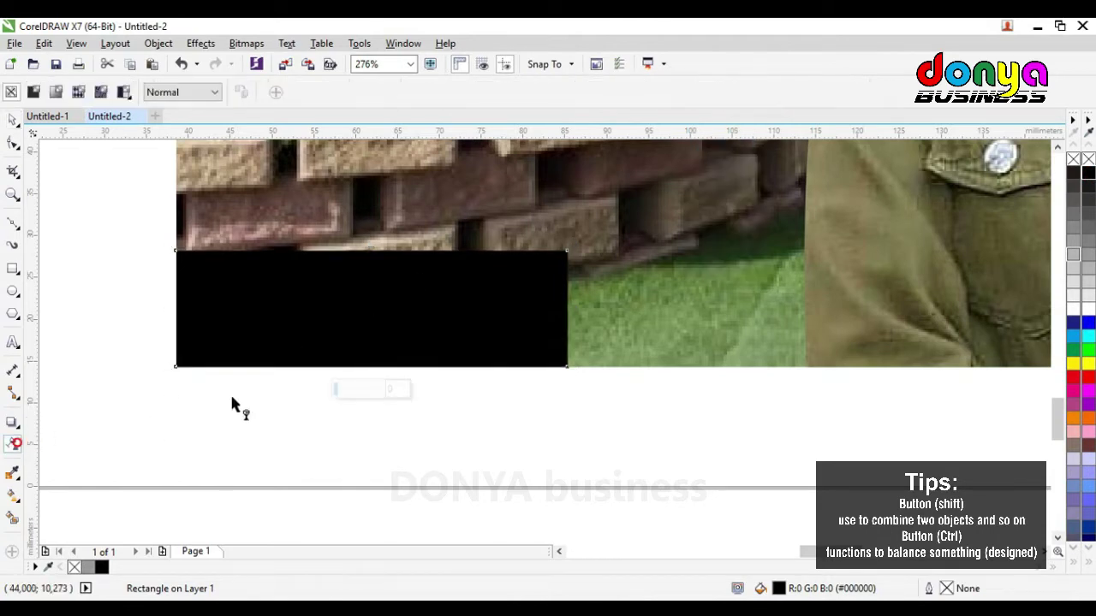
pyautogui.moveTo(353, 390)
pyautogui.mouseDown()
pyautogui.moveTo(377, 392)
pyautogui.moveTo(345, 395)
pyautogui.mouseUp()
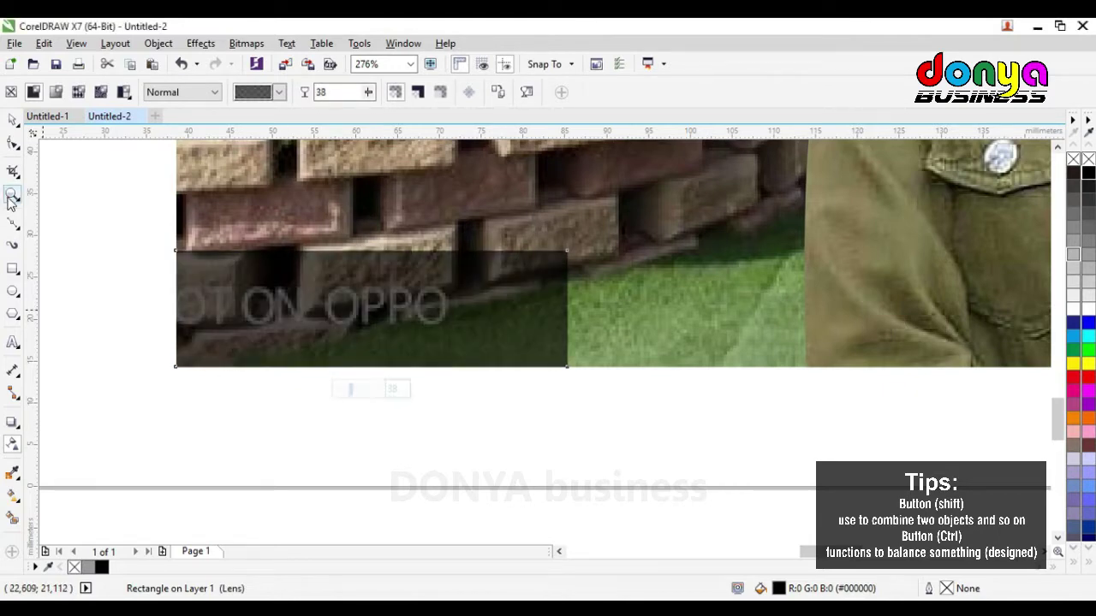
# Add a short name as artistic text on the page just outside the photo, near the dark rectangle
pyautogui.doubleClick(9, 195)
pyautogui.hotkey('shift', 'F4')
pyautogui.moveTo(257, 372); pyautogui.dragTo(653, 471)
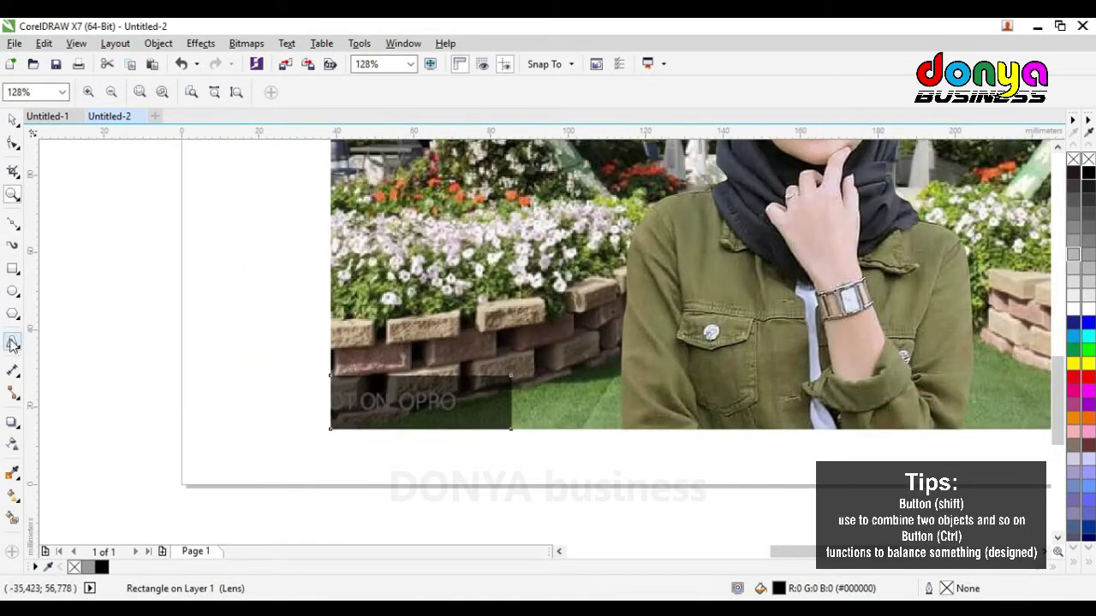
pyautogui.click(13, 342)
pyautogui.click(240, 370)
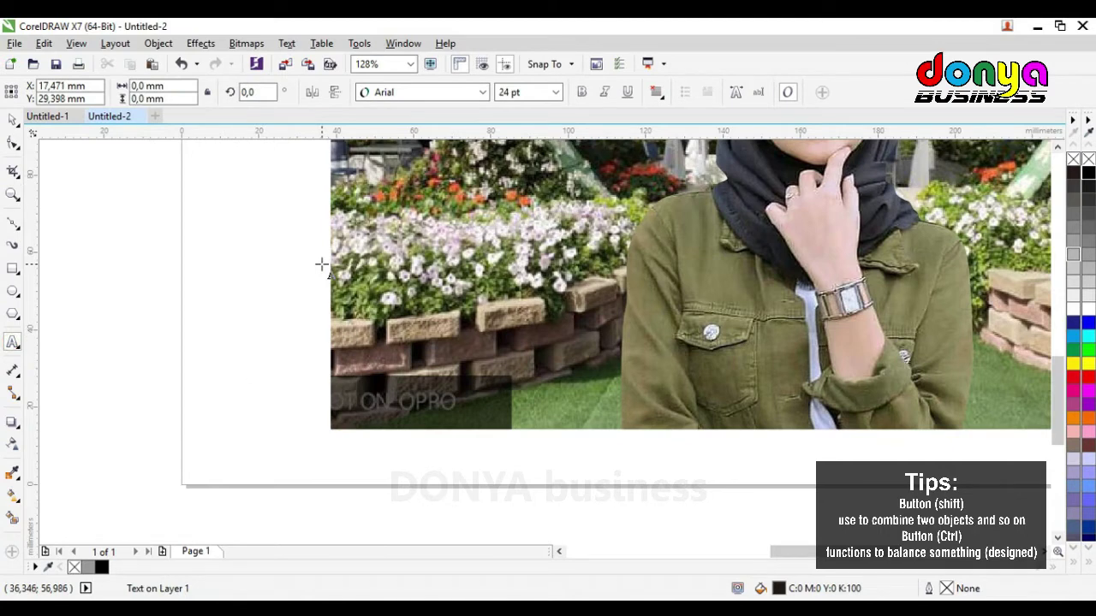
pyautogui.write('sella')
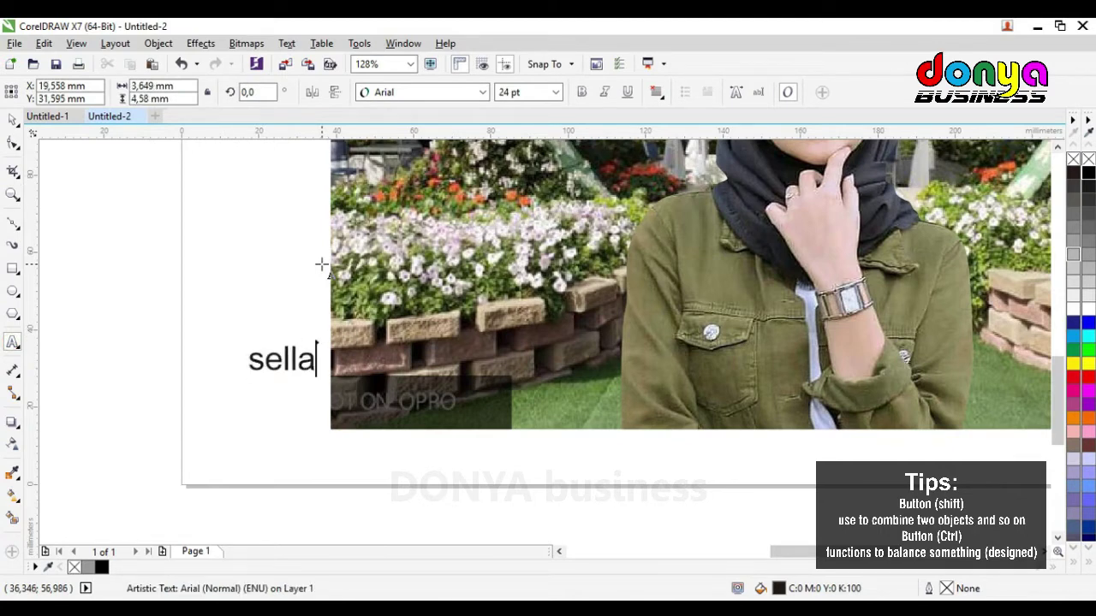
# Change the name text's font to Edwardian Script ITC
pyautogui.click(13, 120)
pyautogui.click(448, 94)
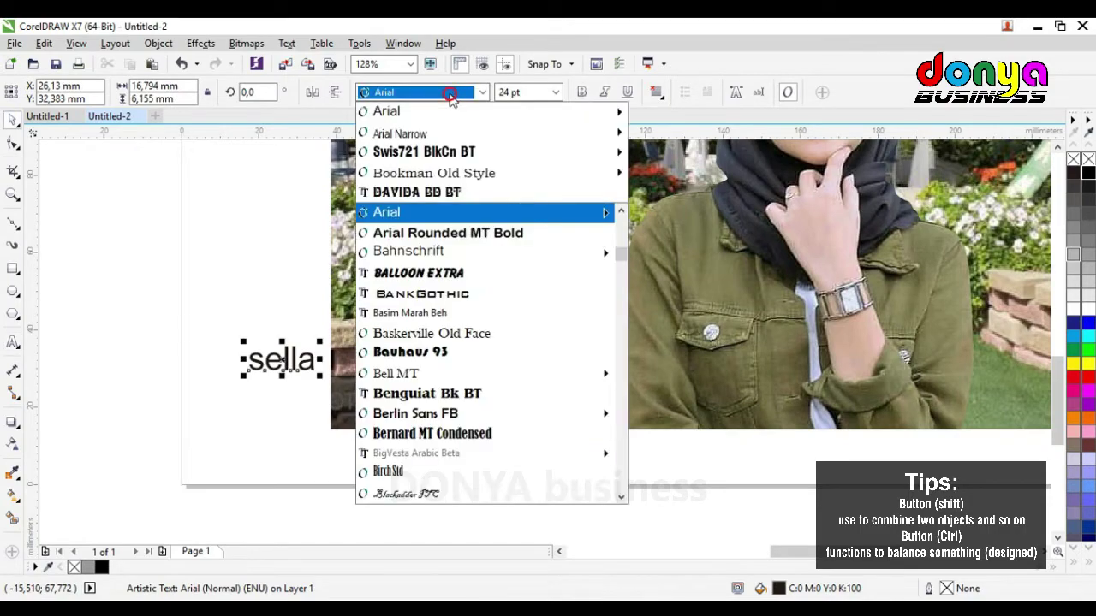
pyautogui.scroll(-2, 492, 377)
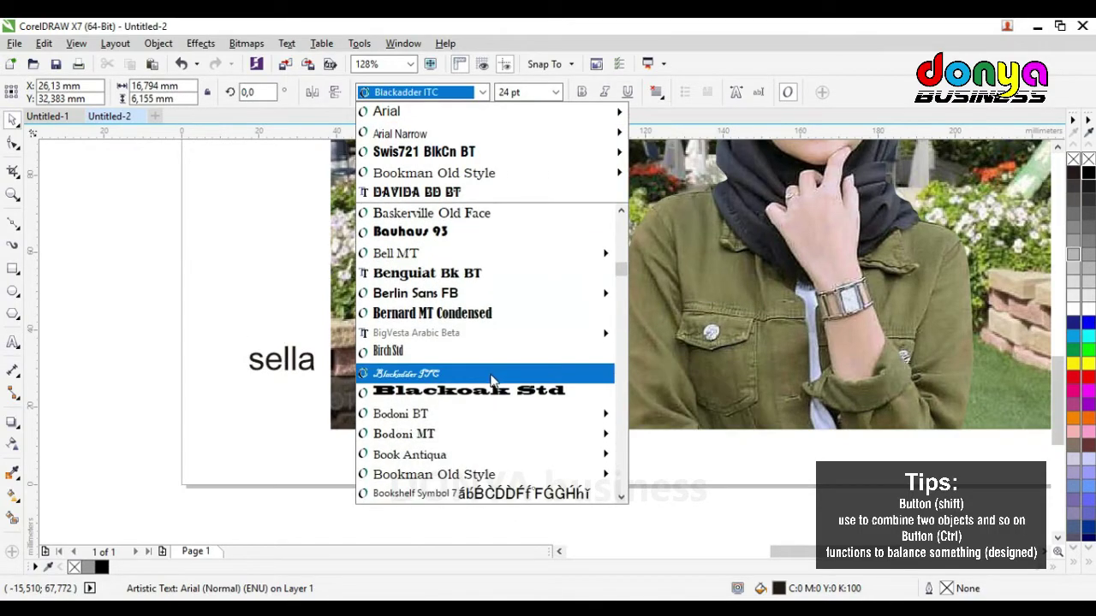
pyautogui.scroll(-12, 491, 380)
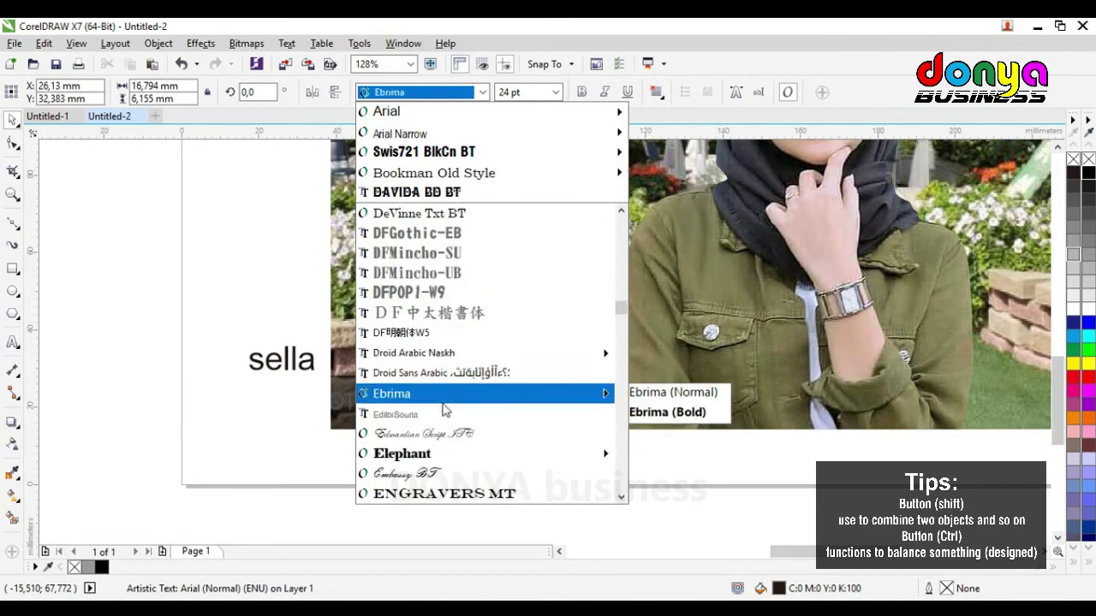
pyautogui.click(443, 436)
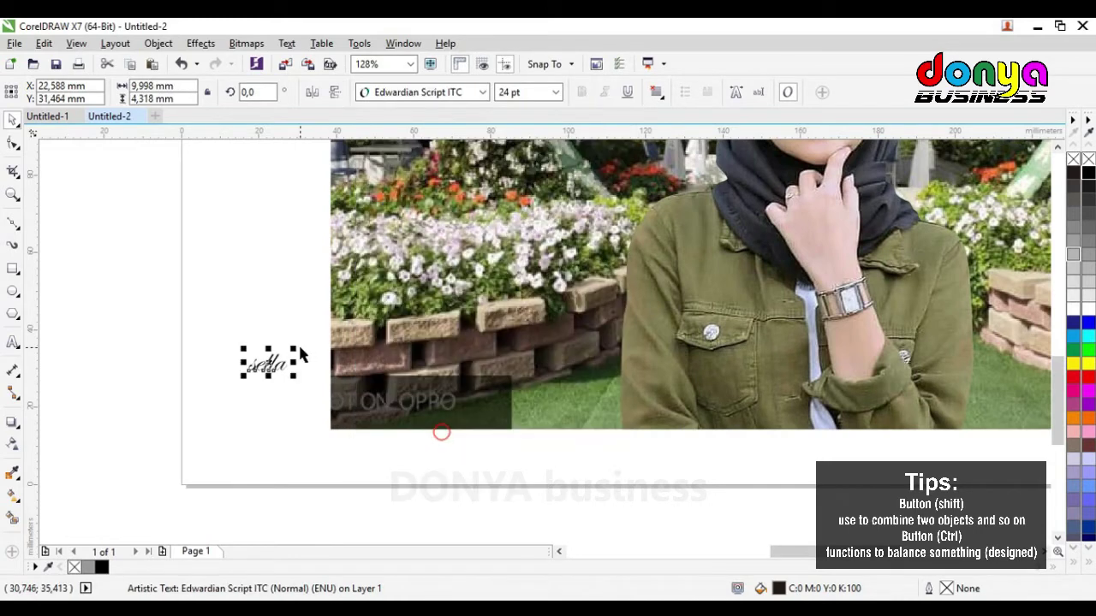
# Enlarge the name text to about 25 × 11 mm, place it over the dark rectangle and colour it white
pyautogui.moveTo(298, 349); pyautogui.dragTo(351, 324)
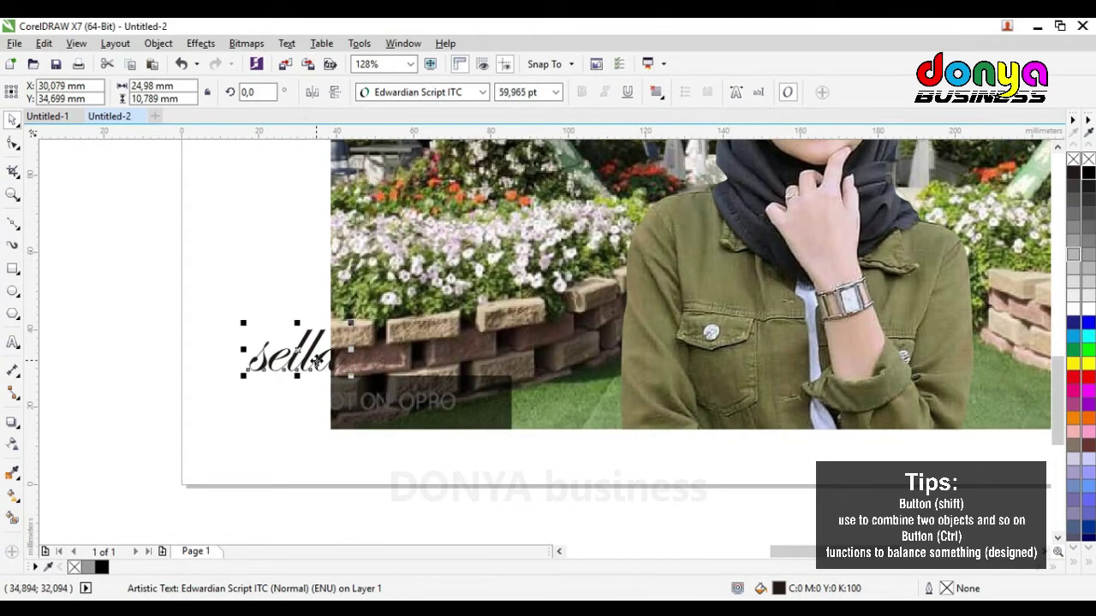
pyautogui.moveTo(309, 354); pyautogui.dragTo(421, 403)
pyautogui.click(1087, 308)
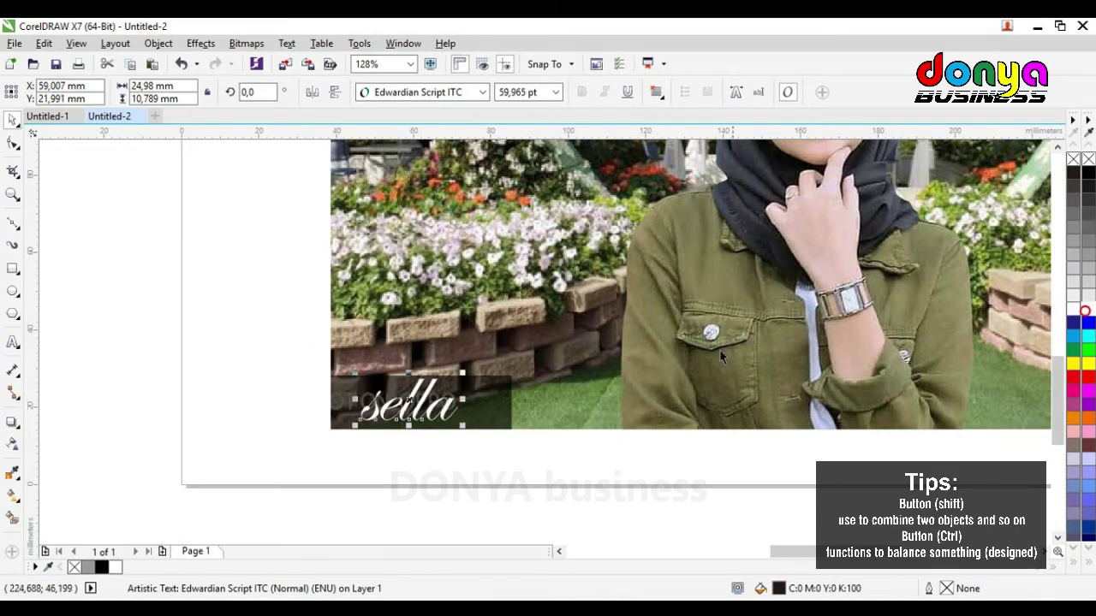
# Flatten the name text to about 8 mm high, move it off the photo, and set the dark rectangle's transparency to 27
pyautogui.moveTo(408, 374); pyautogui.dragTo(256, 387)
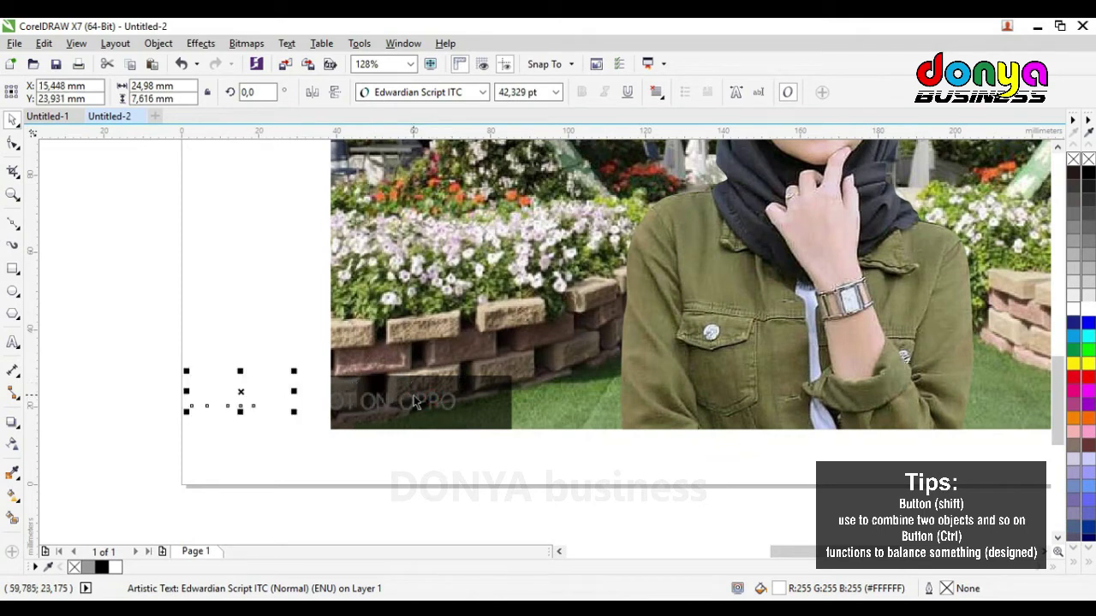
pyautogui.press('Tab')
pyautogui.click(13, 445)
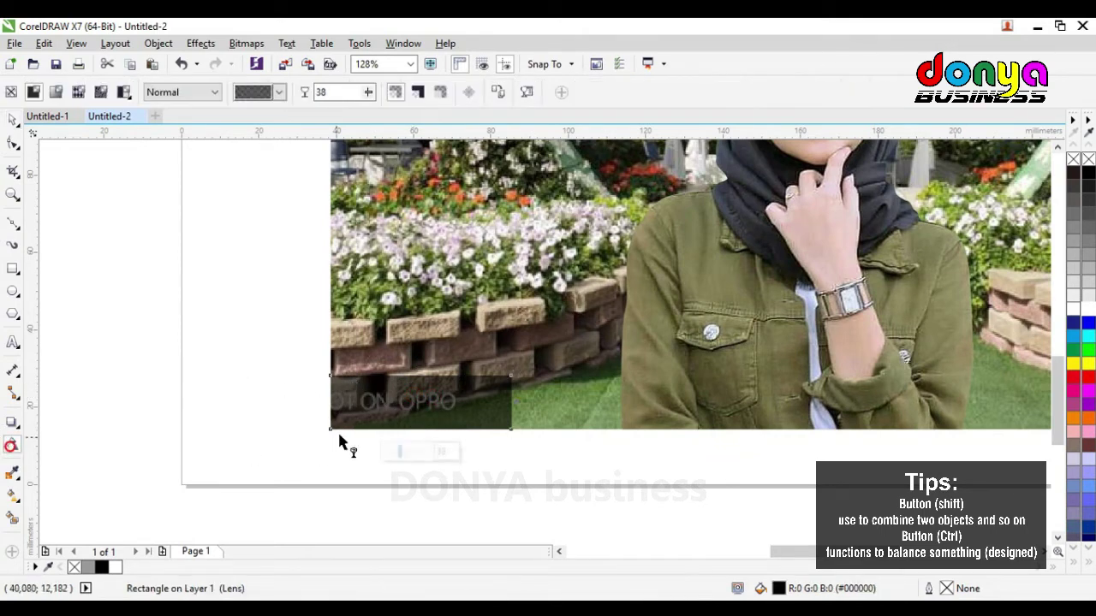
pyautogui.click(394, 452)
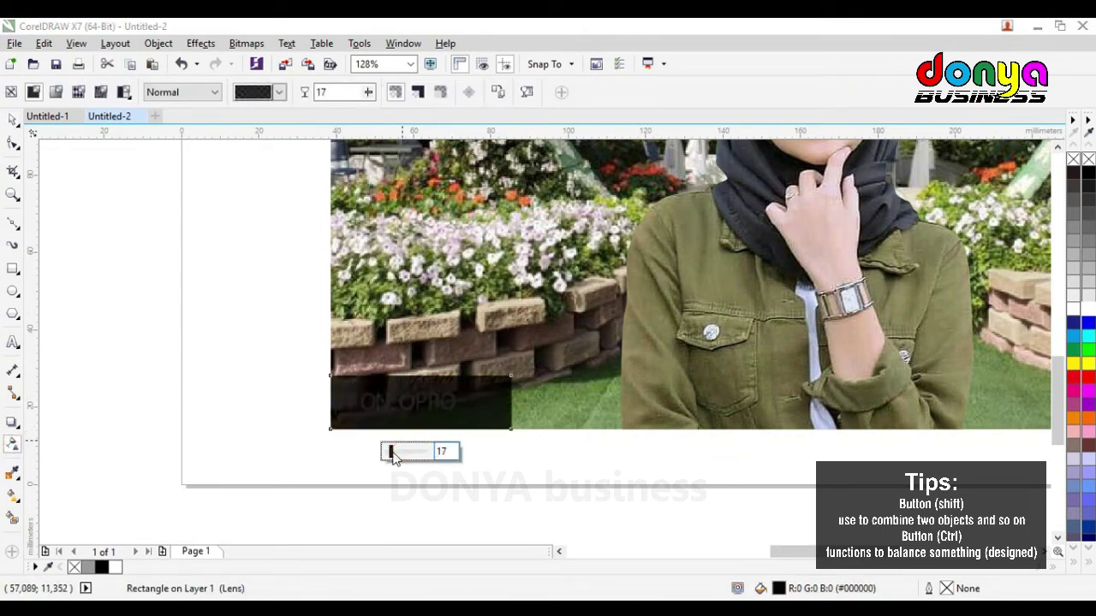
pyautogui.moveTo(390, 454); pyautogui.dragTo(397, 452)
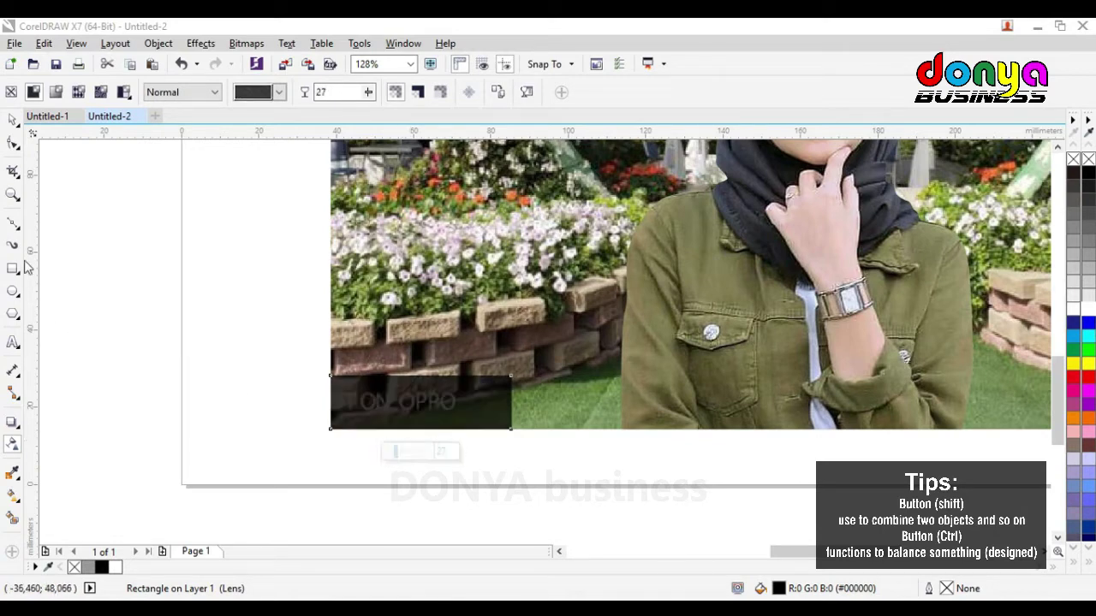
# Select the white name text beside the photo and centre it on the dark rectangle
pyautogui.click(10, 198)
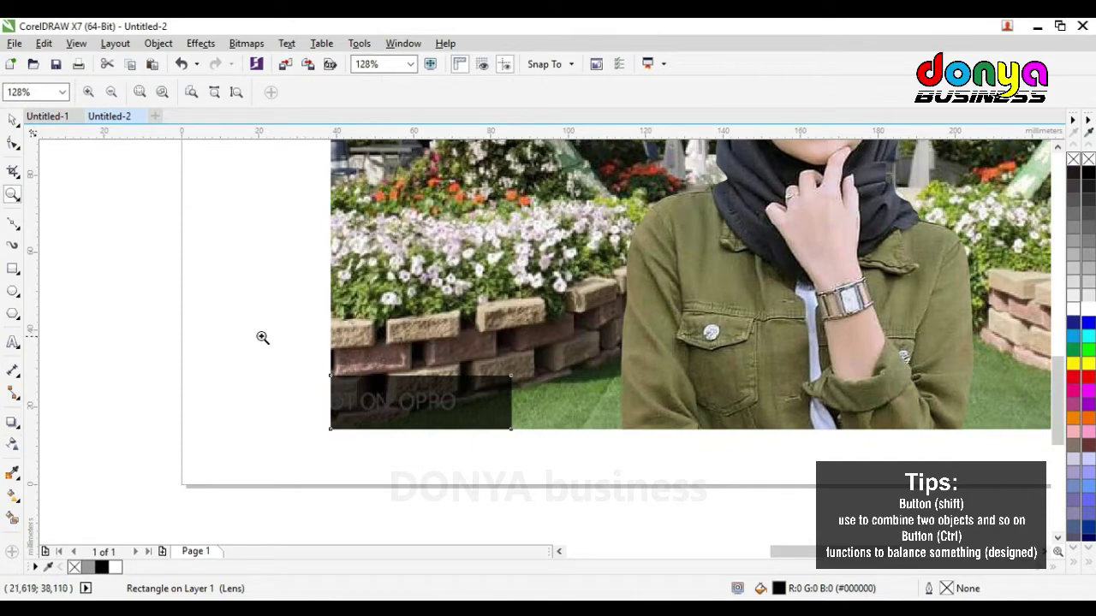
pyautogui.rightClick(327, 349)
pyautogui.moveTo(227, 367); pyautogui.dragTo(808, 502)
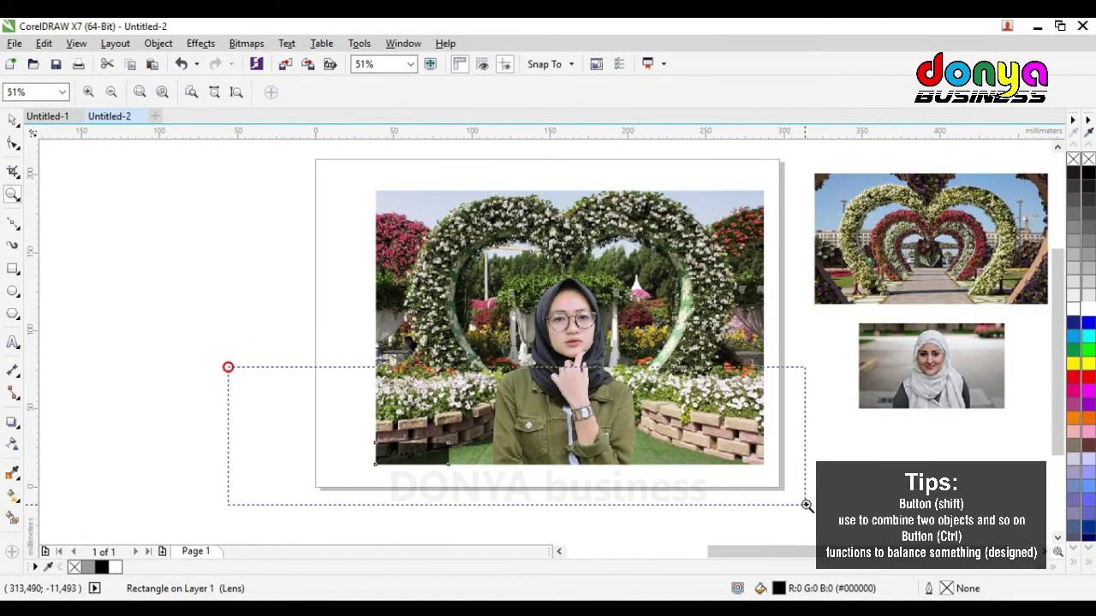
pyautogui.click(13, 120)
pyautogui.moveTo(102, 217); pyautogui.dragTo(309, 438)
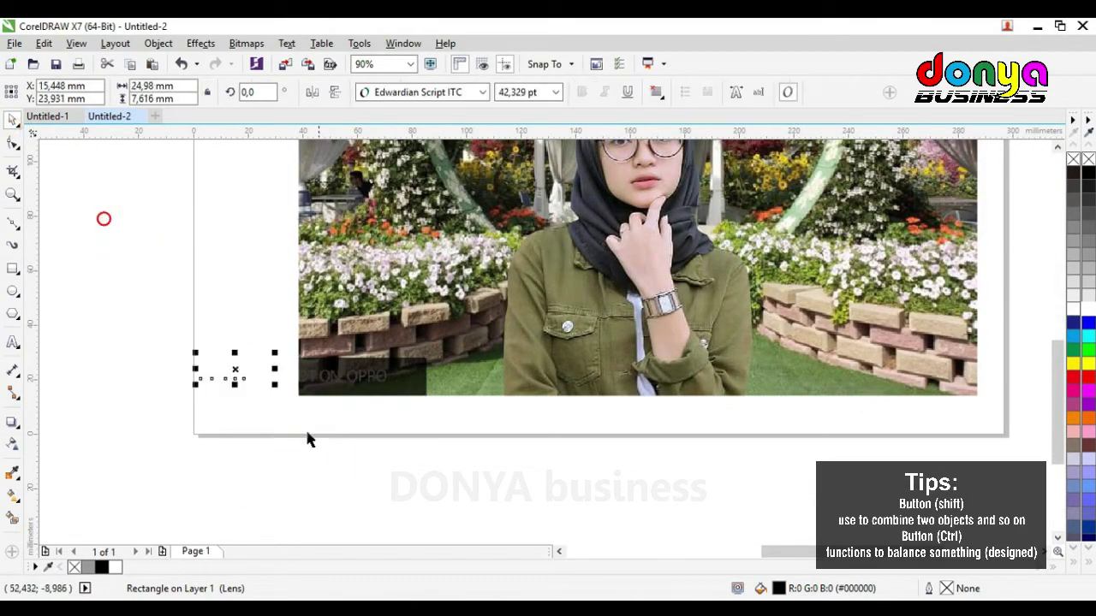
pyautogui.moveTo(234, 369); pyautogui.dragTo(359, 377)
pyautogui.click(391, 444)
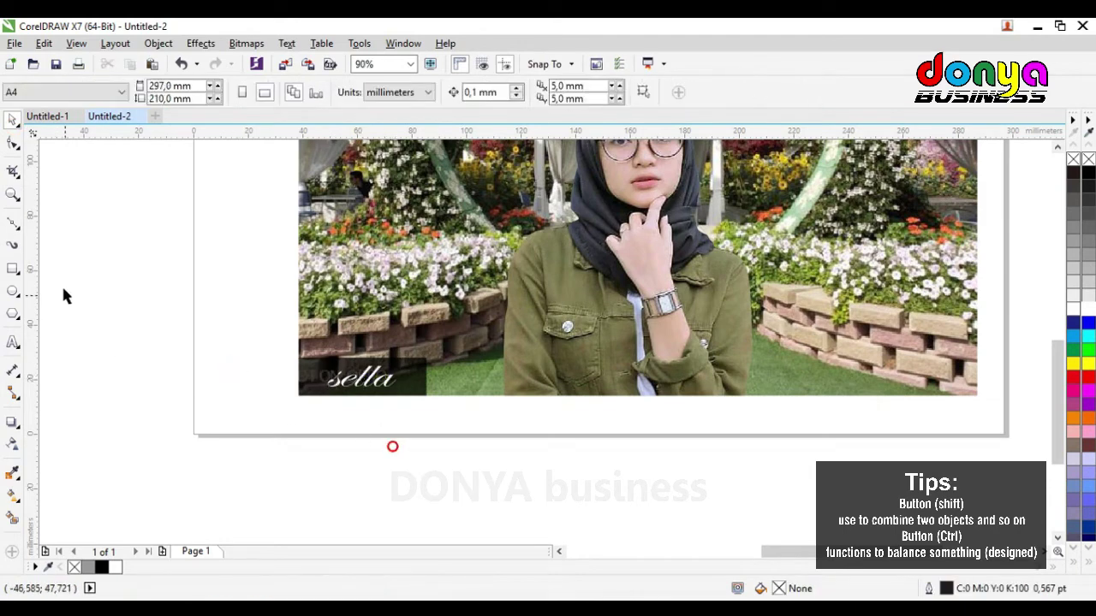
# Stretch the name text downward to about 15 mm high, keeping its width of about 25 mm
pyautogui.click(12, 196)
pyautogui.moveTo(239, 305); pyautogui.dragTo(541, 437)
pyautogui.click(11, 120)
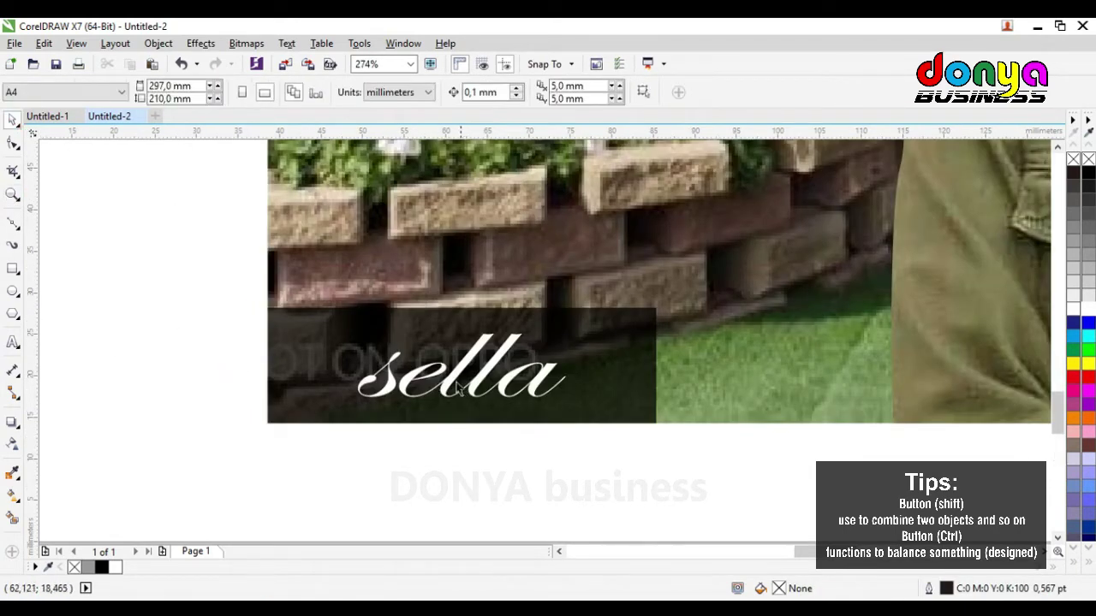
pyautogui.click(450, 375)
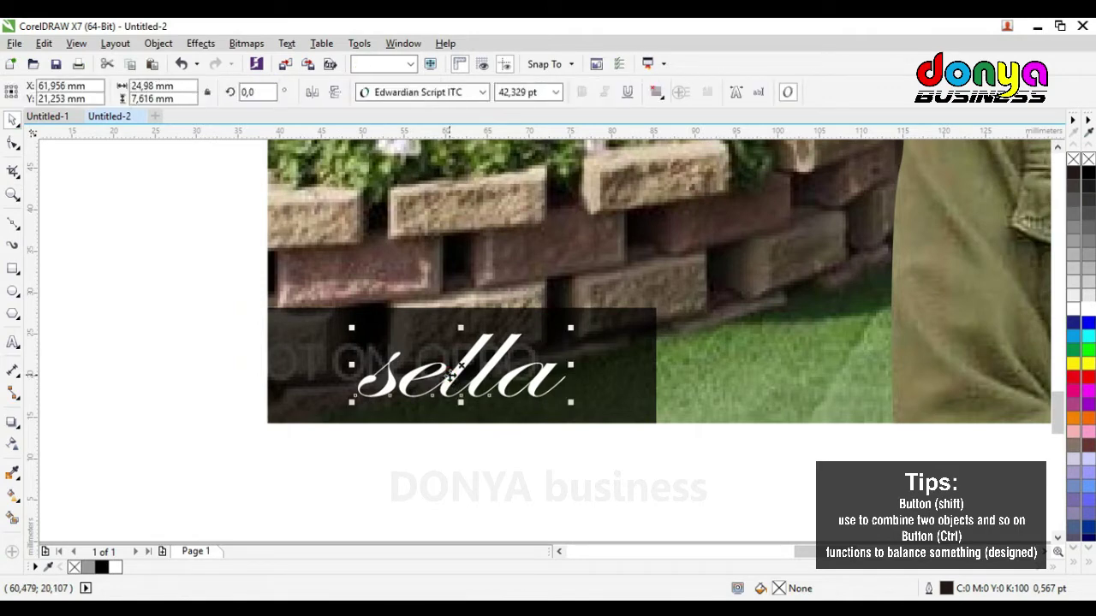
pyautogui.moveTo(461, 401); pyautogui.dragTo(467, 459)
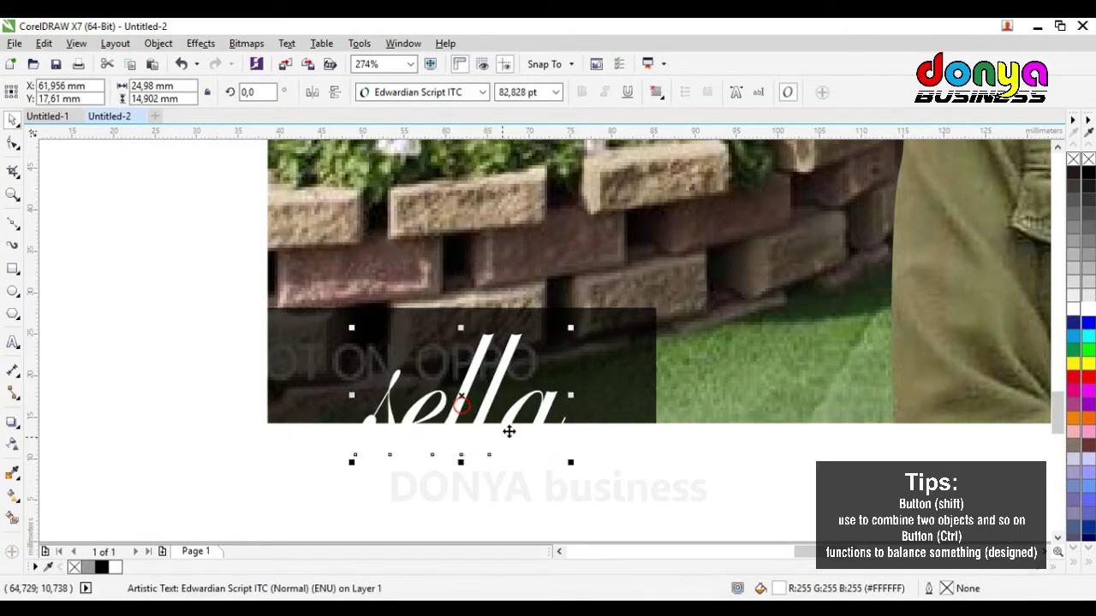
# Copy the semi-transparent black rectangle and paste a duplicate on top of it to darken the watermark area
pyautogui.click(604, 374)
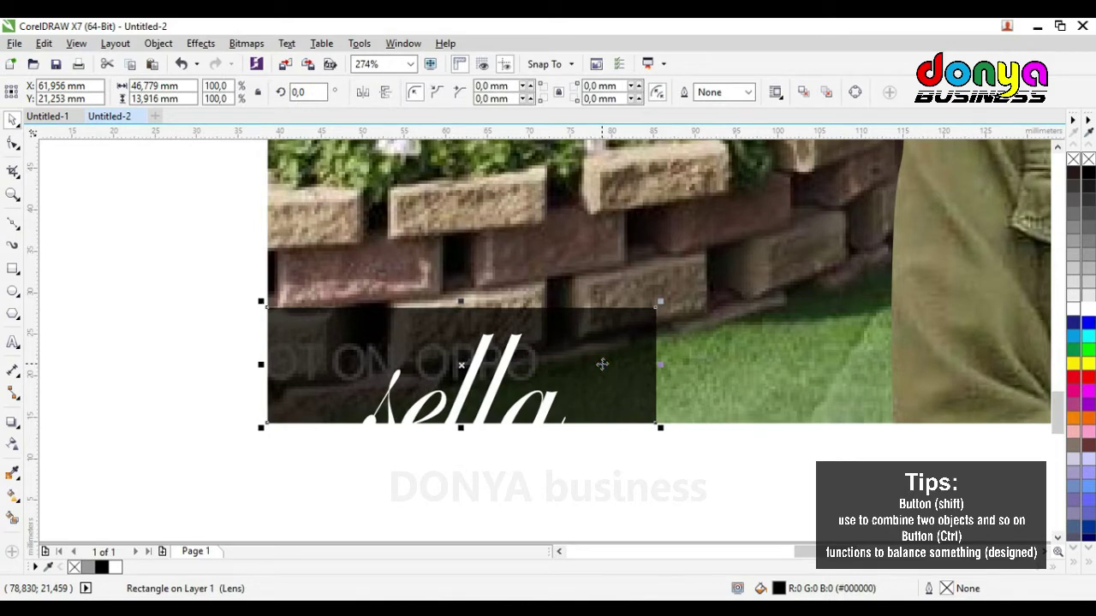
pyautogui.rightClick(602, 364)
pyautogui.click(636, 349)
pyautogui.rightClick(603, 351)
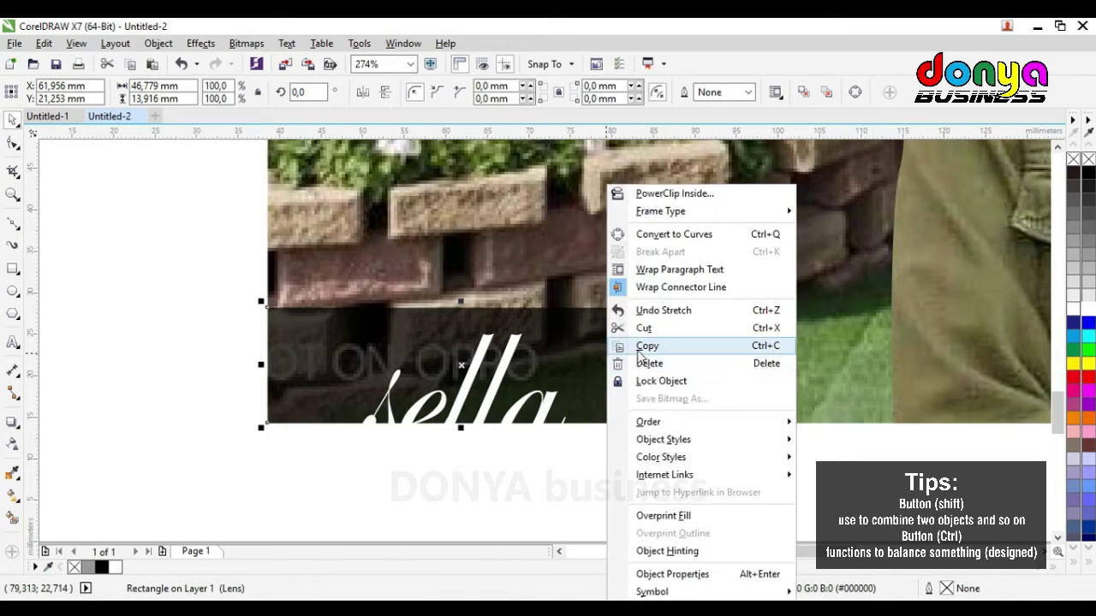
pyautogui.click(546, 504)
pyautogui.rightClick(587, 468)
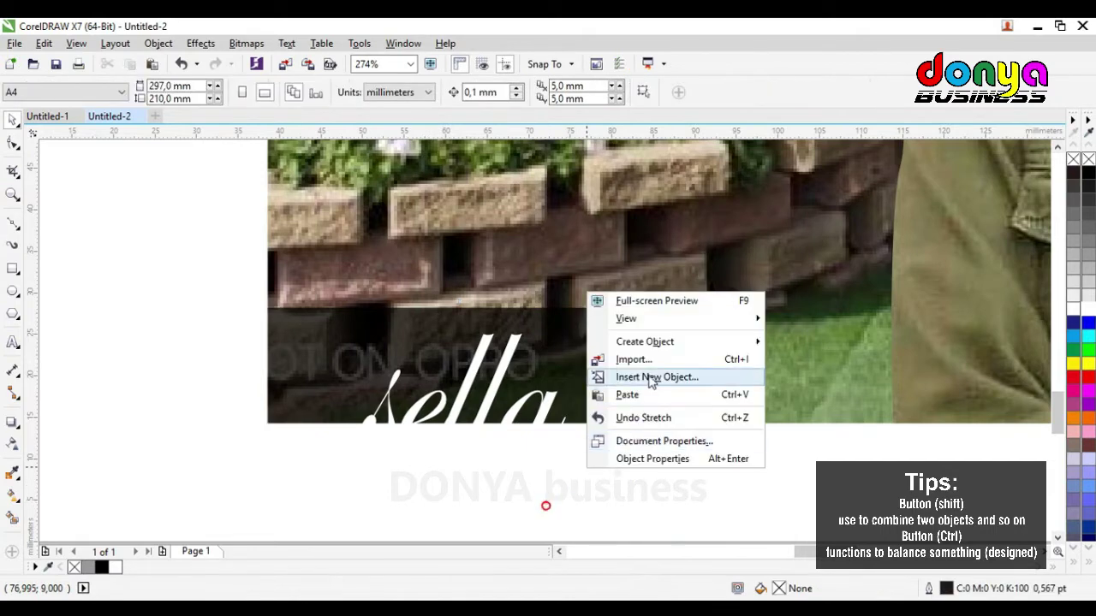
pyautogui.click(646, 392)
pyautogui.click(602, 487)
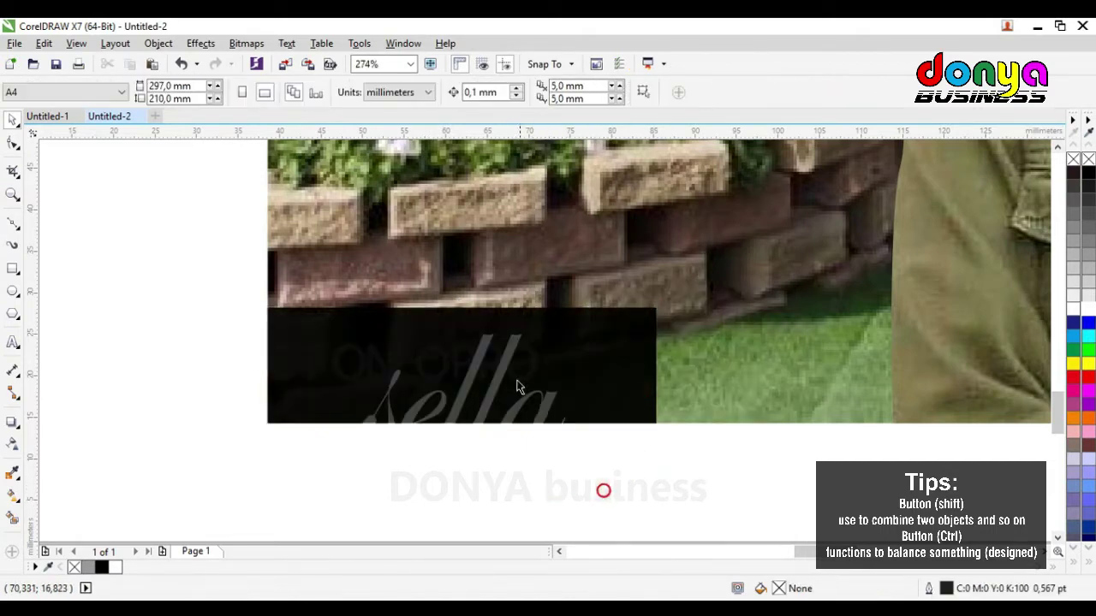
# Reduce the name text's height to about 8 mm and widen it to the left to about 30 mm
pyautogui.click(508, 374)
pyautogui.click(534, 467)
pyautogui.moveTo(616, 489); pyautogui.dragTo(315, 317)
pyautogui.moveTo(460, 462); pyautogui.dragTo(462, 404)
pyautogui.moveTo(355, 367); pyautogui.dragTo(303, 363)
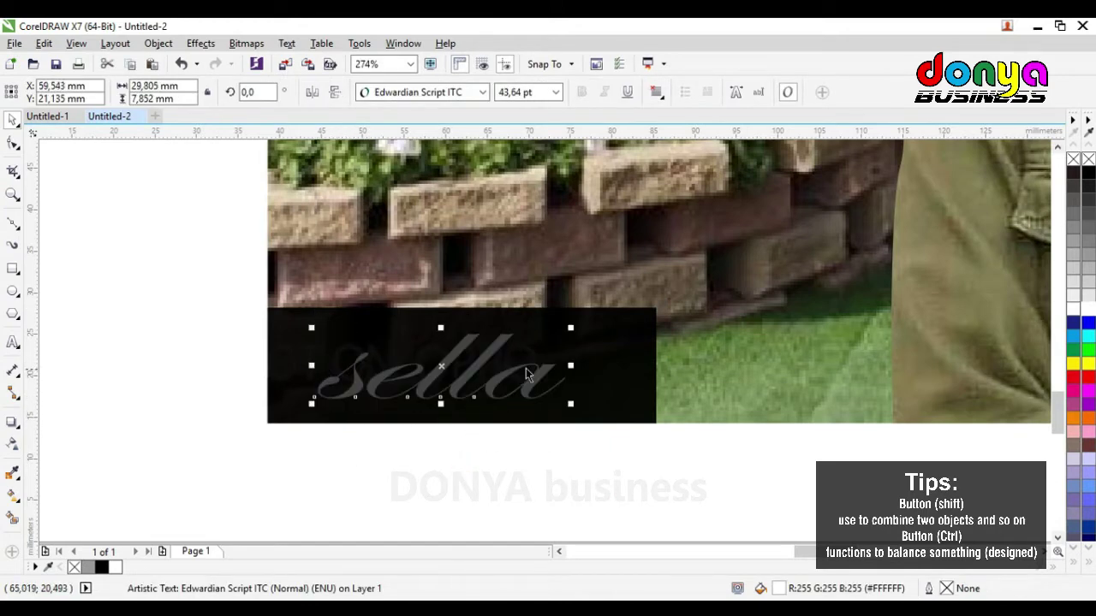
# Resize the name text to about 27 by 9 mm, then cut and paste it in place above the dark rectangle
pyautogui.moveTo(567, 365); pyautogui.dragTo(617, 365)
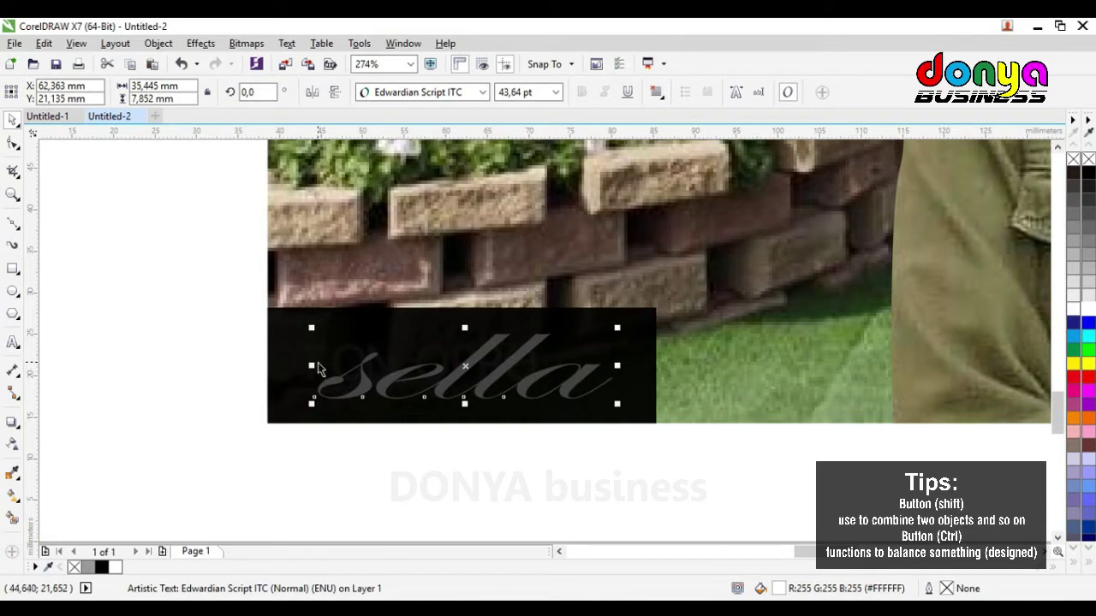
pyautogui.moveTo(318, 368); pyautogui.dragTo(297, 366)
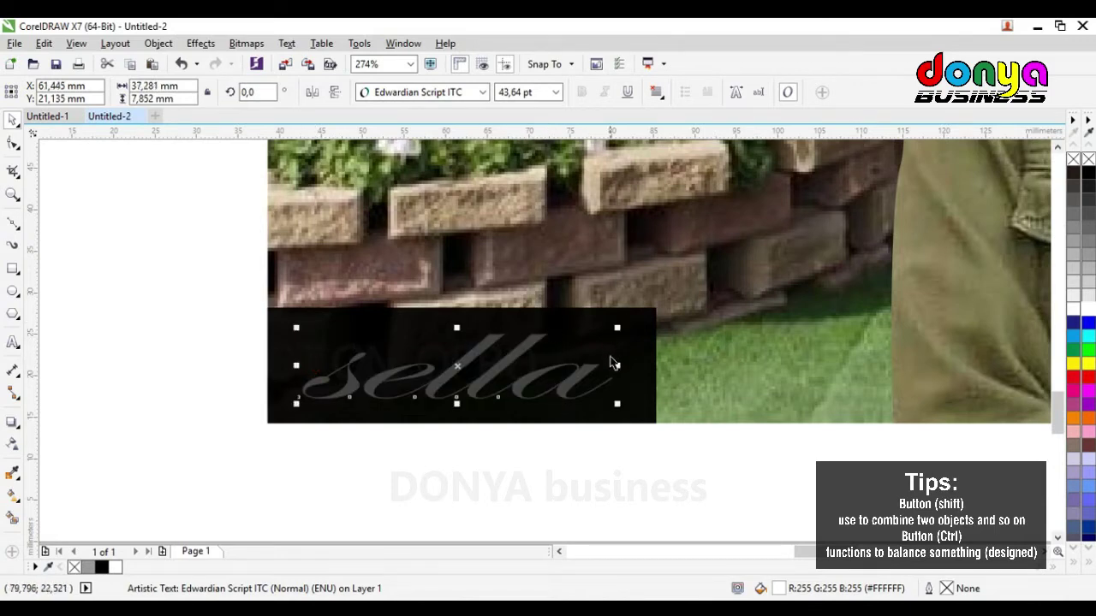
pyautogui.moveTo(617, 366); pyautogui.dragTo(575, 368)
pyautogui.moveTo(456, 329); pyautogui.dragTo(457, 321)
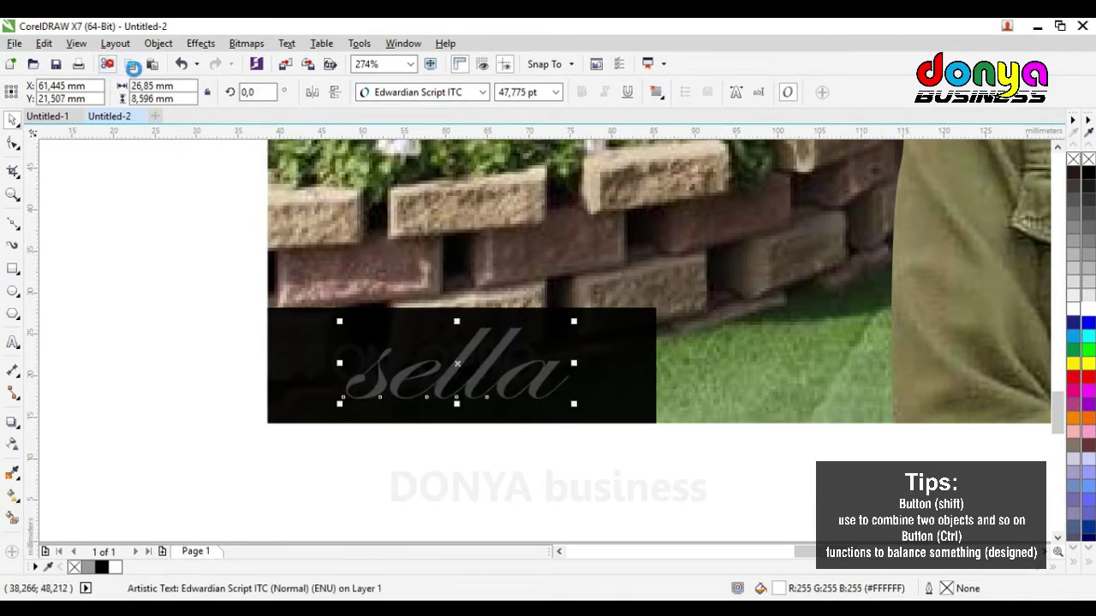
pyautogui.click(150, 69)
pyautogui.click(111, 177)
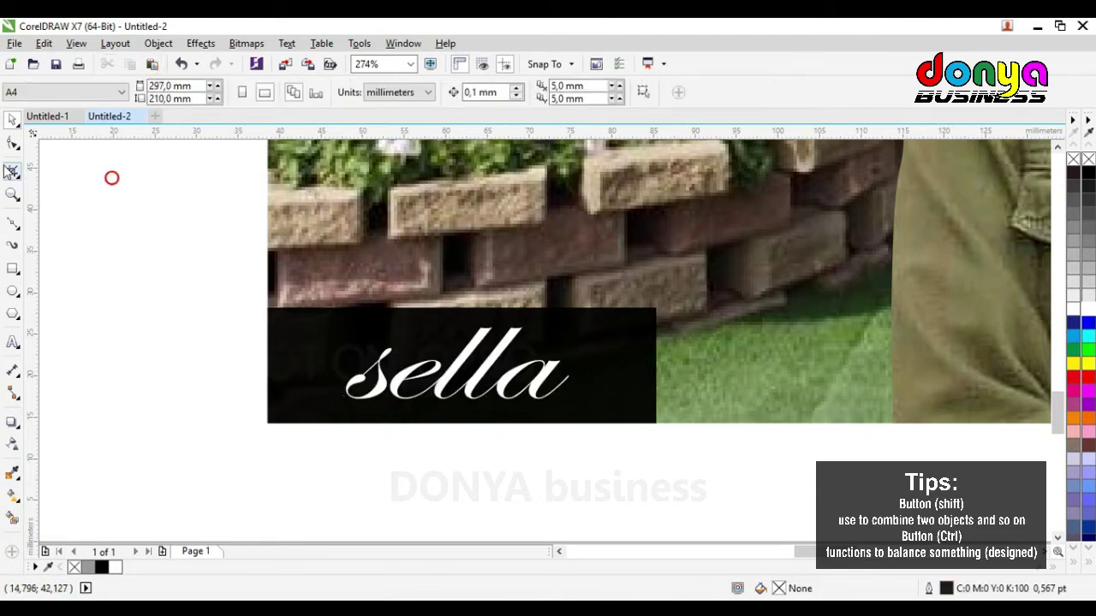
# Recolour the semi-transparent rectangle behind the name text, trying light greys before filling it with dark grey (#666666)
pyautogui.click(12, 194)
pyautogui.rightClick(209, 238)
pyautogui.rightClick(308, 251)
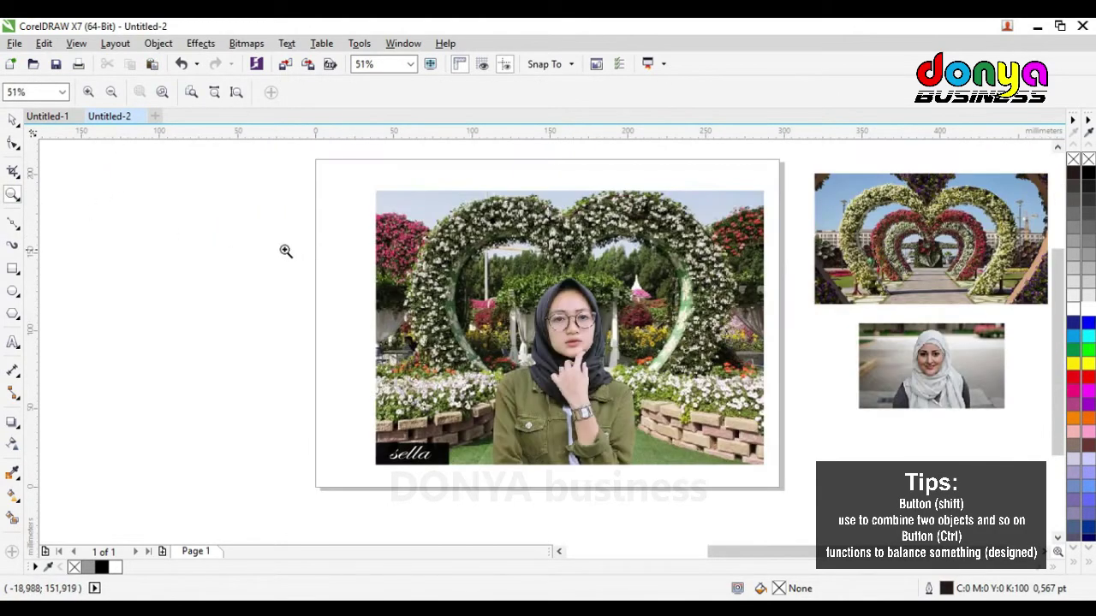
pyautogui.click(13, 120)
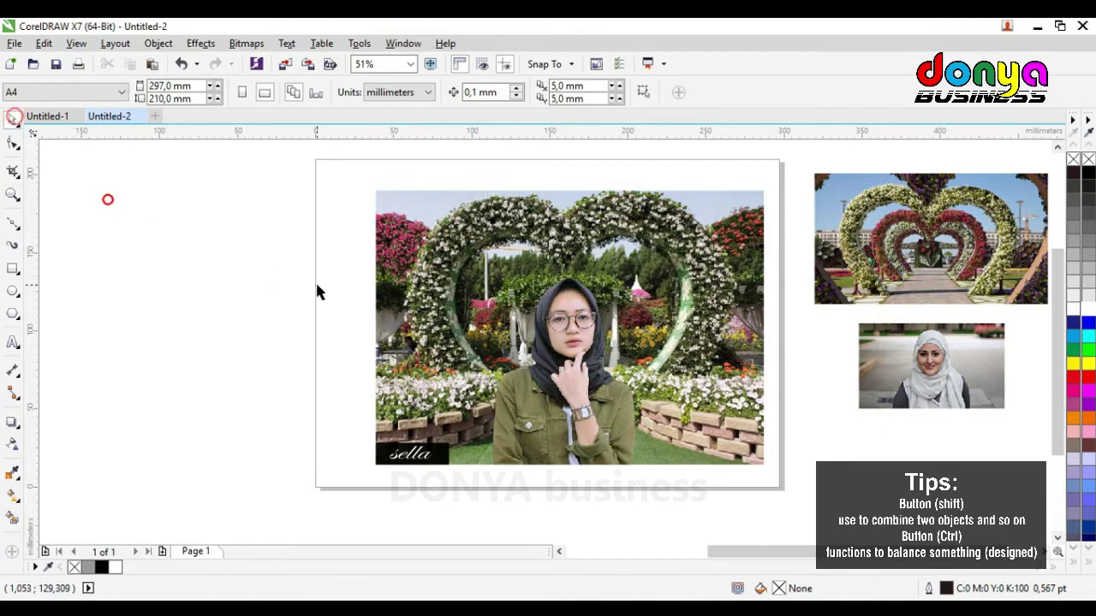
pyautogui.click(449, 456)
pyautogui.click(1088, 282)
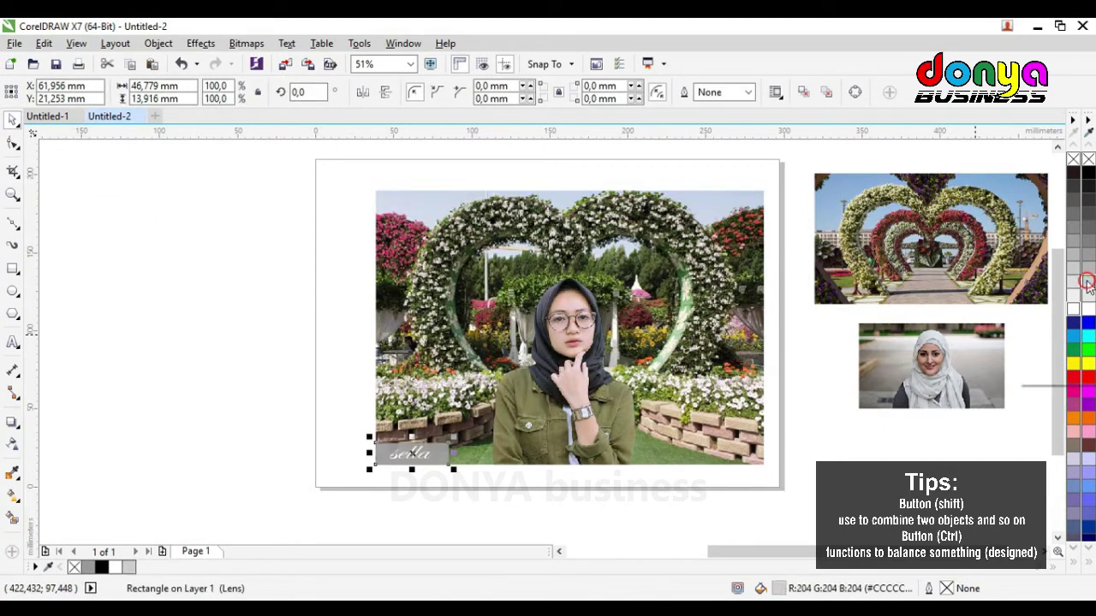
pyautogui.click(1089, 298)
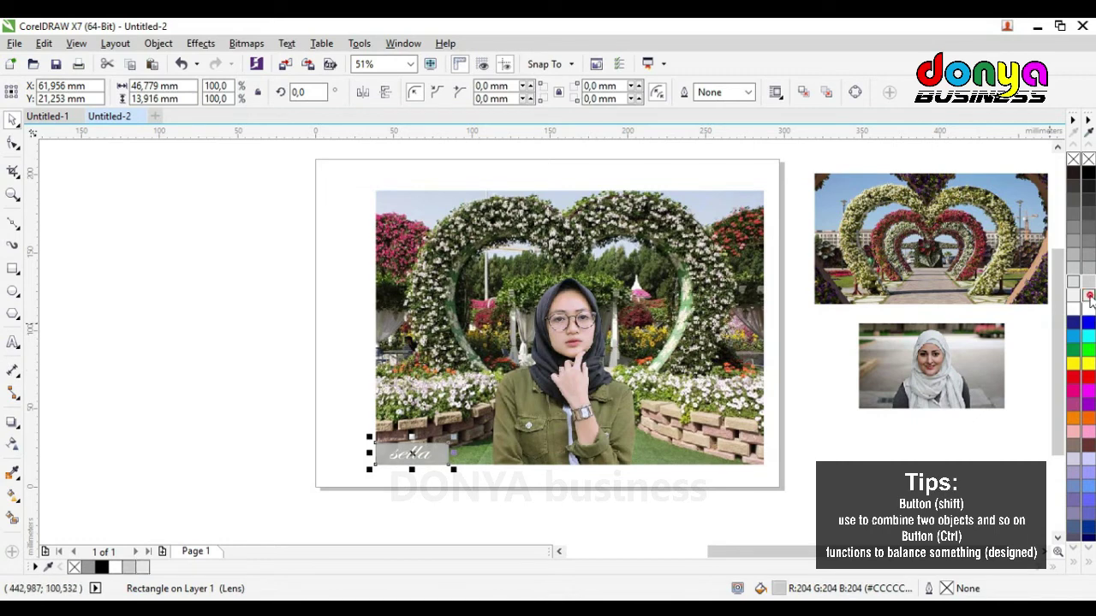
pyautogui.click(1089, 229)
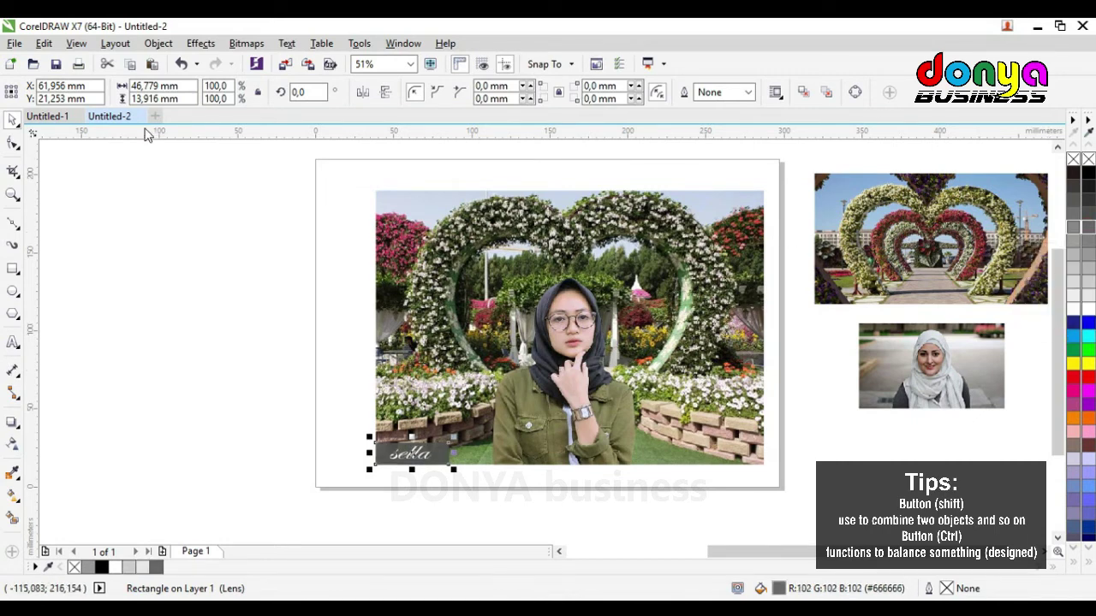
# Reposition the name text so it sits centred on the grey rectangle
pyautogui.click(13, 196)
pyautogui.moveTo(333, 401); pyautogui.dragTo(856, 464)
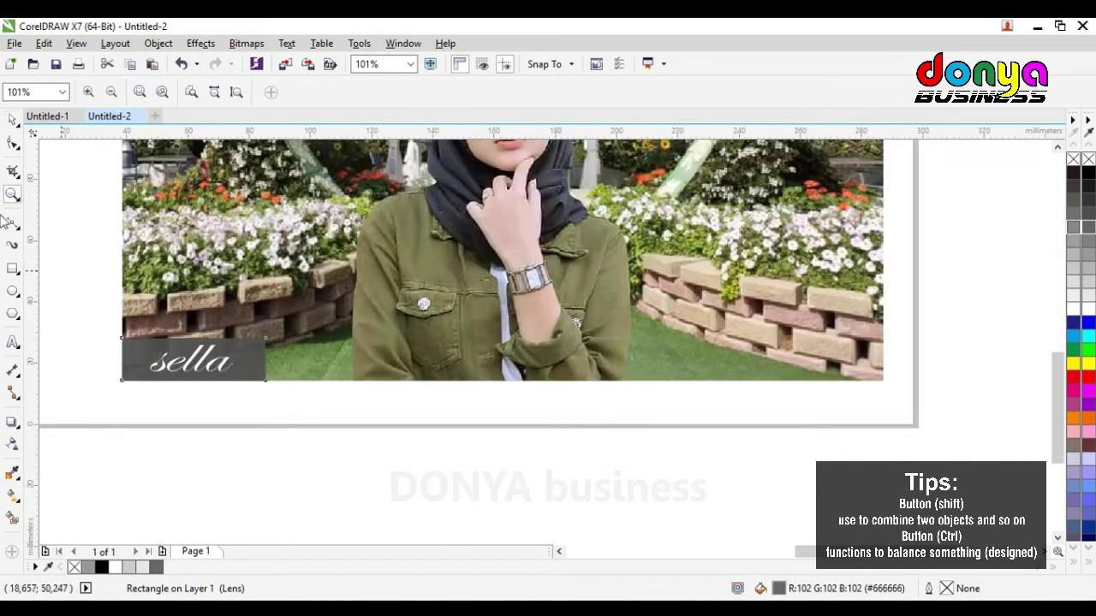
pyautogui.click(12, 117)
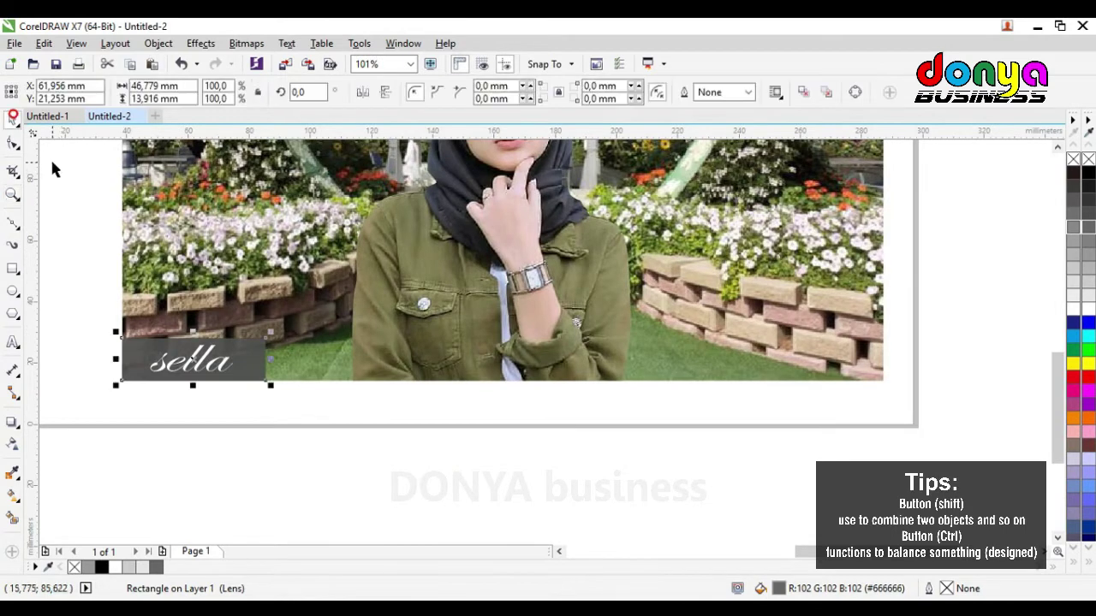
pyautogui.click(197, 364)
pyautogui.moveTo(199, 358); pyautogui.dragTo(176, 381)
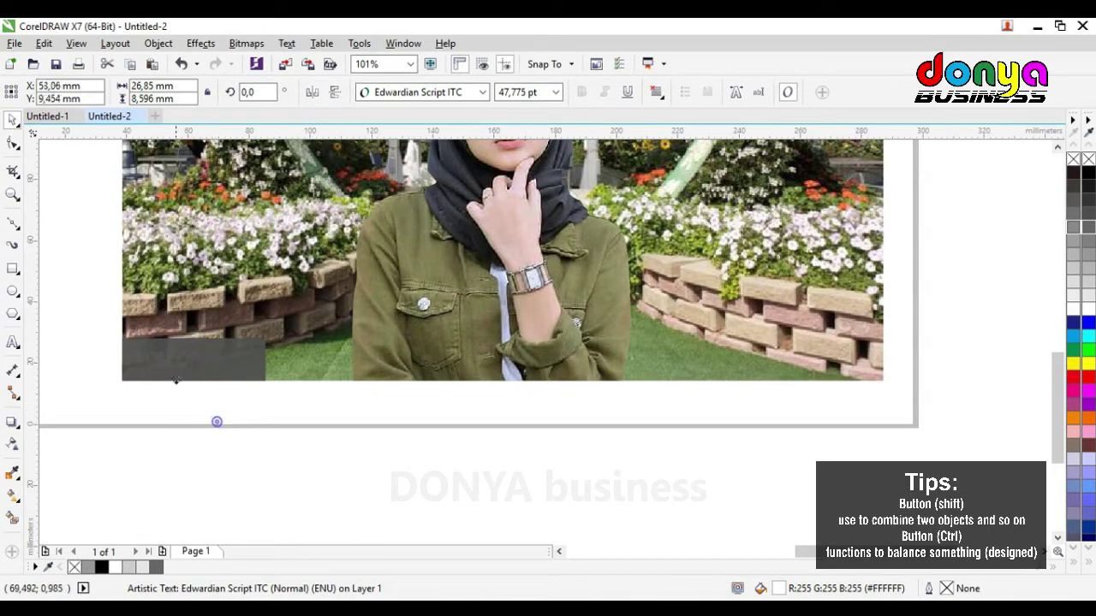
pyautogui.moveTo(217, 421); pyautogui.dragTo(215, 421)
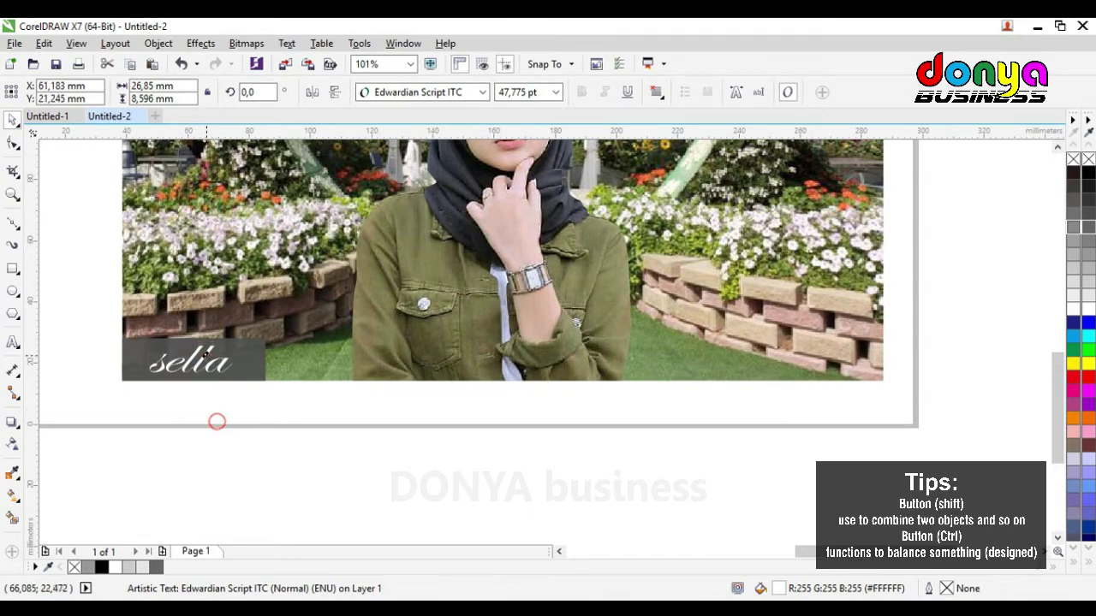
pyautogui.click(346, 442)
# Select the complete photo composition with its name label and move it slightly to the left and up on the page
pyautogui.doubleClick(12, 196)
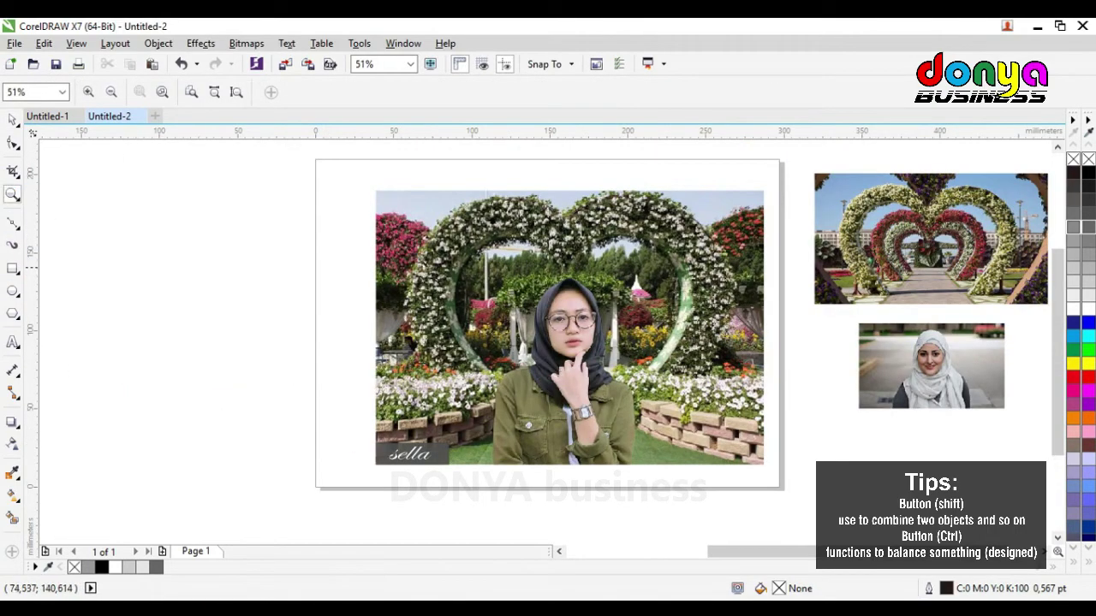
pyautogui.click(12, 121)
pyautogui.click(209, 254)
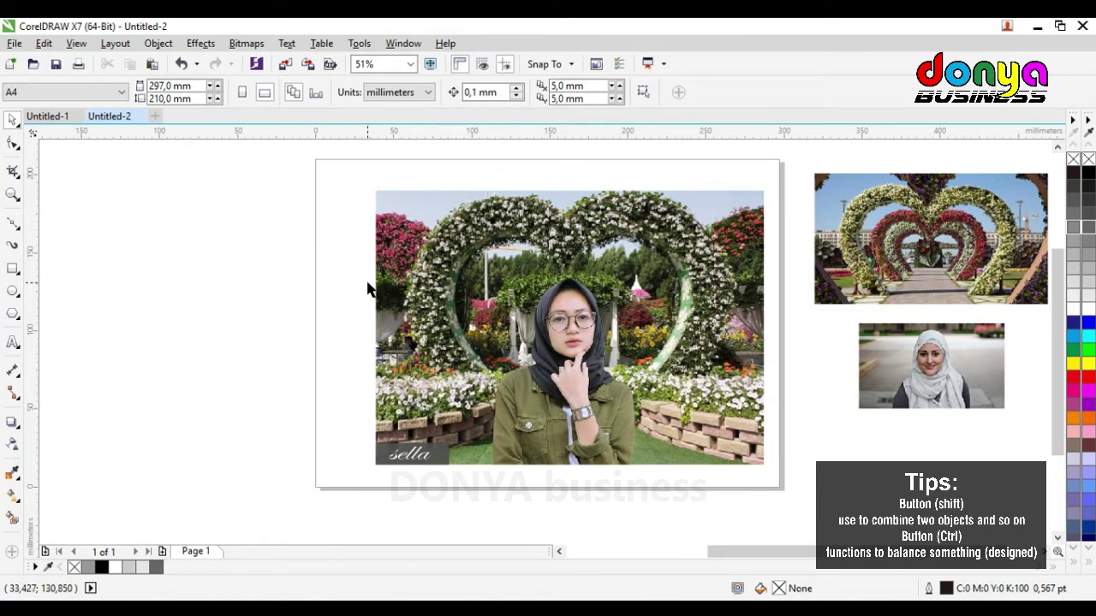
pyautogui.moveTo(393, 198); pyautogui.dragTo(798, 505)
pyautogui.moveTo(666, 388); pyautogui.dragTo(642, 385)
pyautogui.click(750, 512)
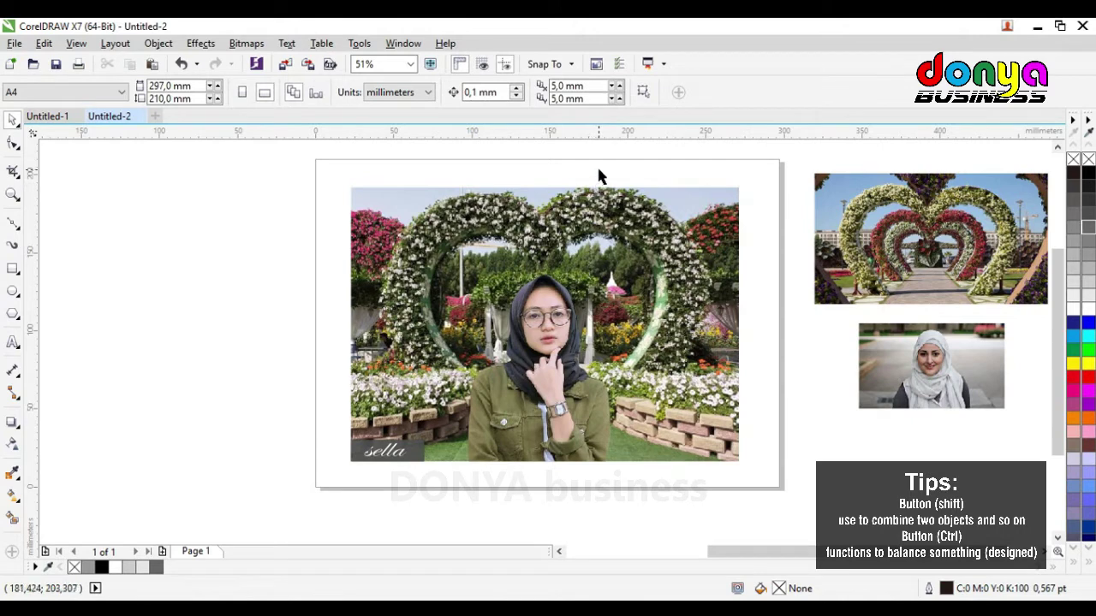
# Move the large spare cutout of the woman in the green jacket to the right and up, nearer the page
pyautogui.doubleClick(14, 193)
pyautogui.click(13, 119)
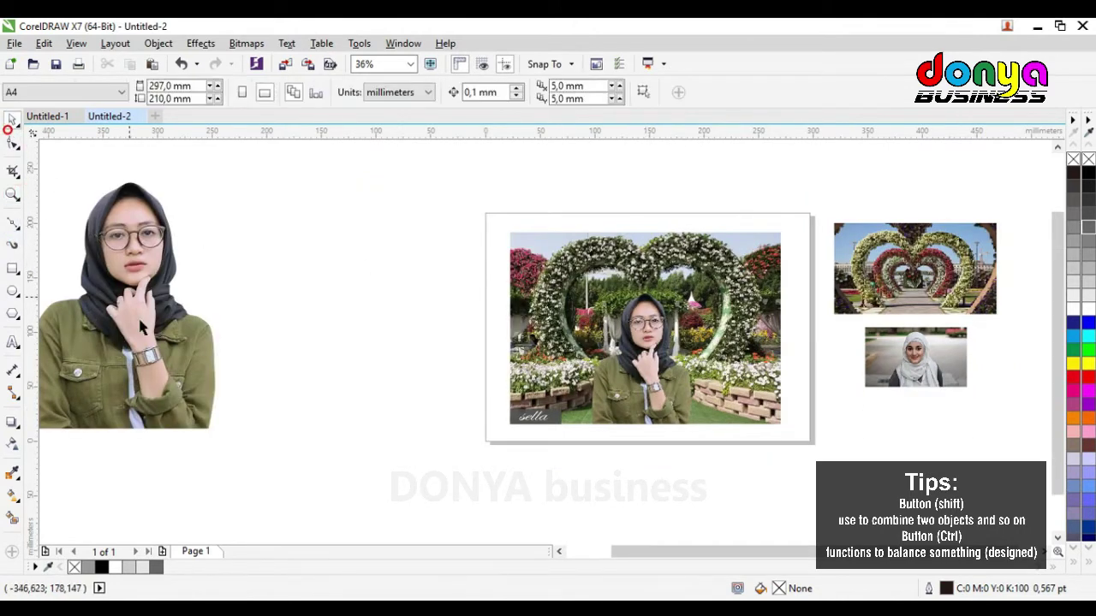
pyautogui.moveTo(110, 351); pyautogui.dragTo(179, 321)
# Enlarge the portrait of the woman in the white hijab to about 241 by 142 mm and move it right, clear of the page
pyautogui.click(919, 389)
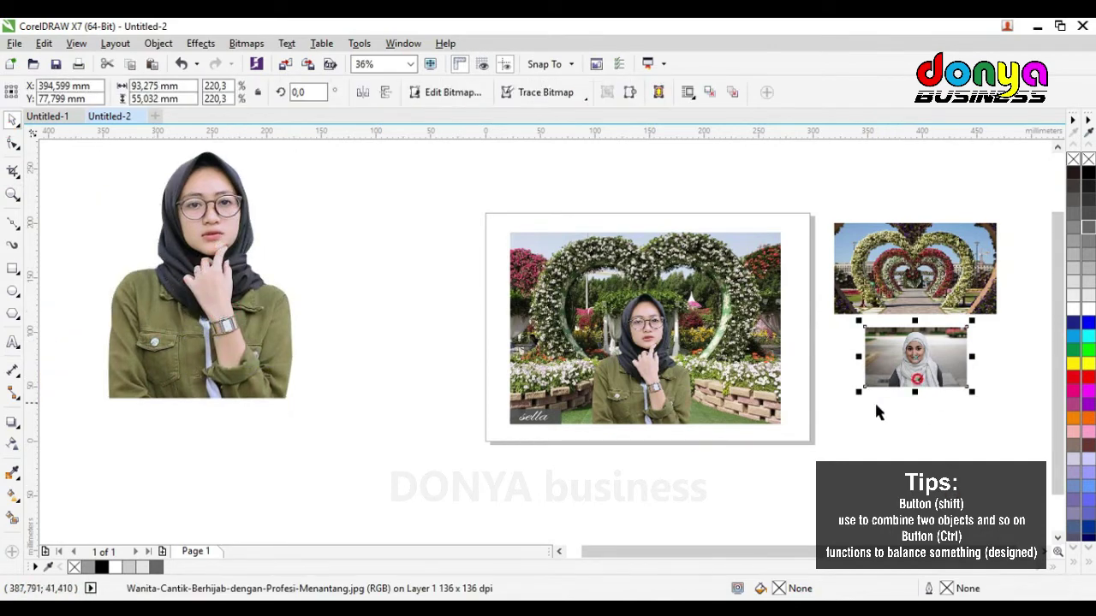
pyautogui.moveTo(865, 387); pyautogui.dragTo(698, 486)
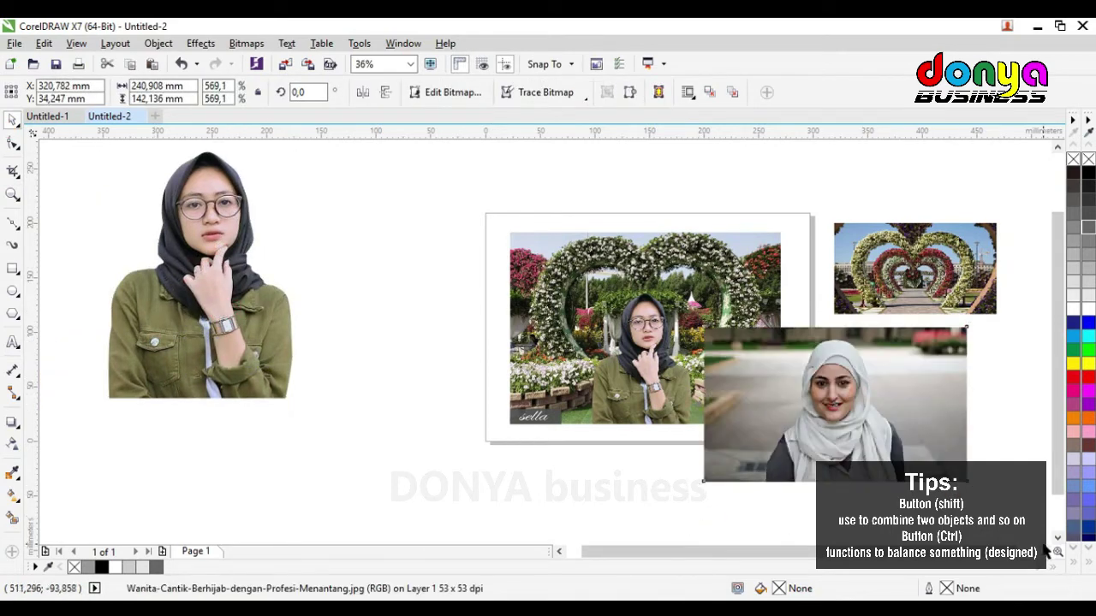
pyautogui.click(1044, 544)
pyautogui.click(1044, 553)
pyautogui.moveTo(635, 404); pyautogui.dragTo(769, 405)
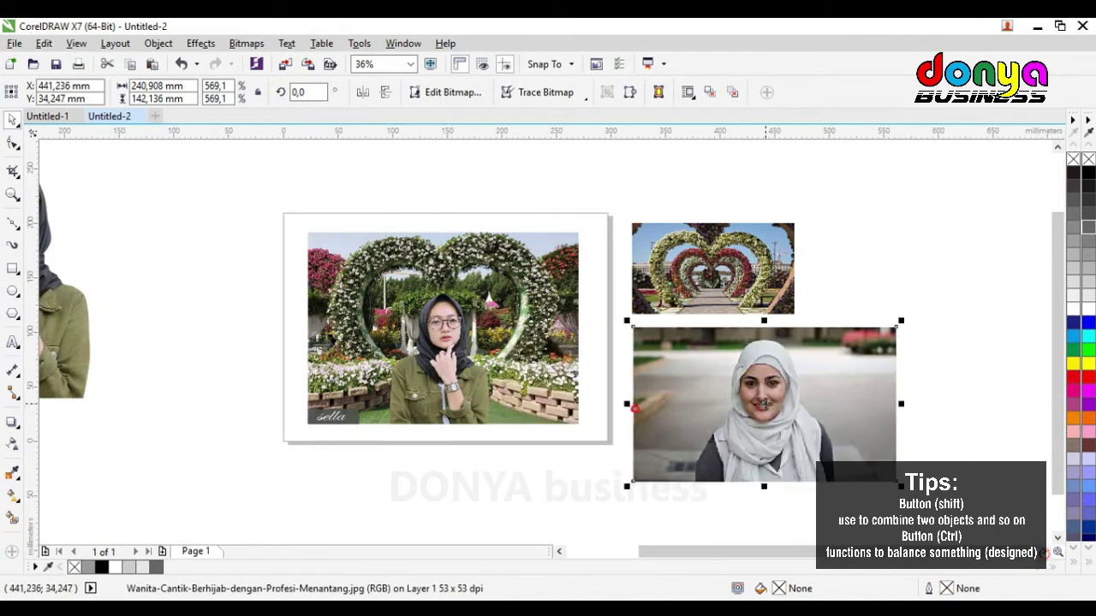
# Enlarge the multiple-heart-arch photo above the portrait proportionally until it is about as wide as the portrait
pyautogui.click(789, 264)
pyautogui.moveTo(801, 219); pyautogui.dragTo(974, 166)
pyautogui.click(930, 365)
# Start a Bezier outline below the white-hijab portrait's lower edge and trace it up the dark left sleeve to the collar
pyautogui.click(801, 420)
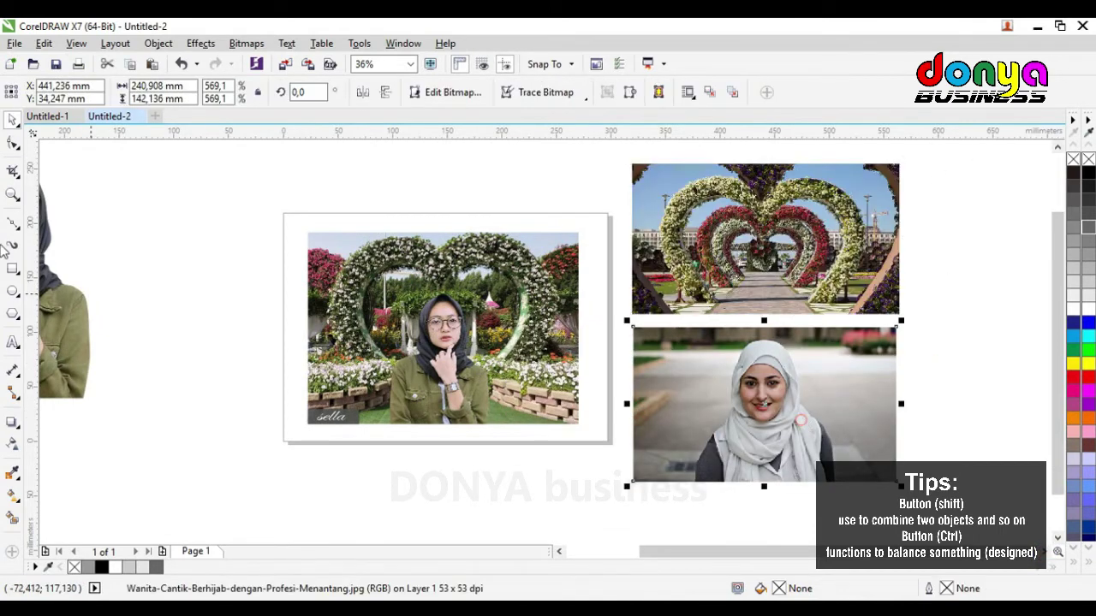
pyautogui.click(12, 194)
pyautogui.moveTo(601, 310); pyautogui.dragTo(863, 443)
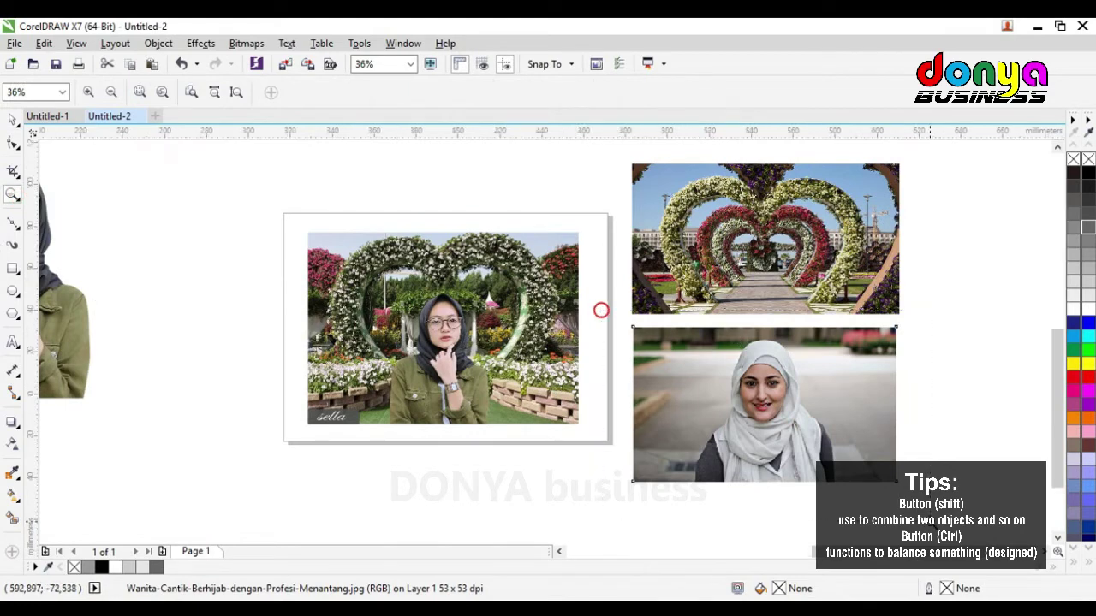
pyautogui.moveTo(266, 305); pyautogui.dragTo(807, 519)
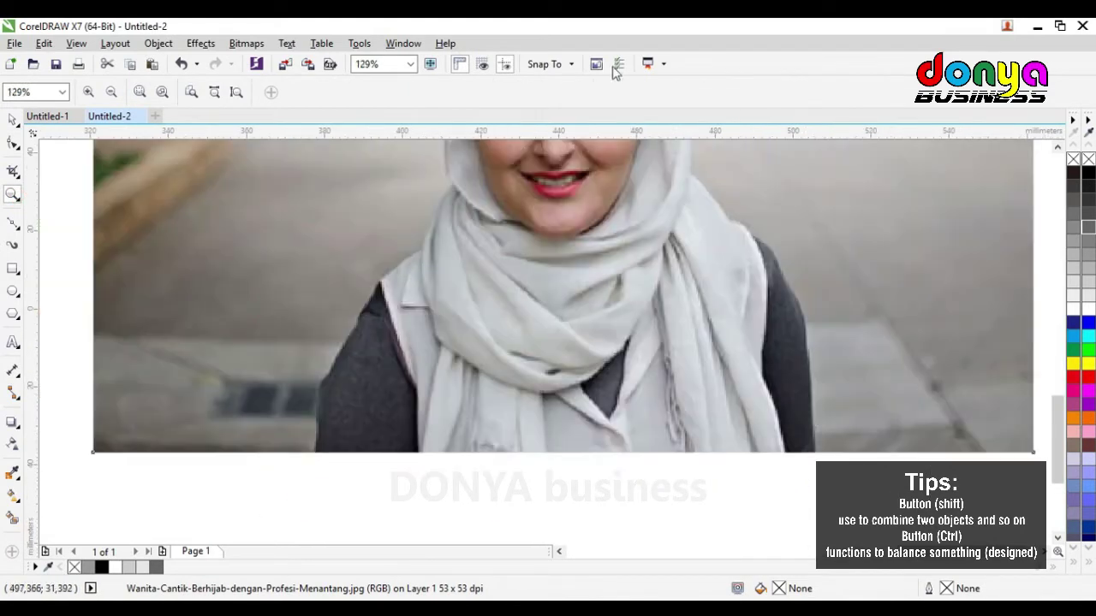
pyautogui.moveTo(180, 247); pyautogui.dragTo(585, 472)
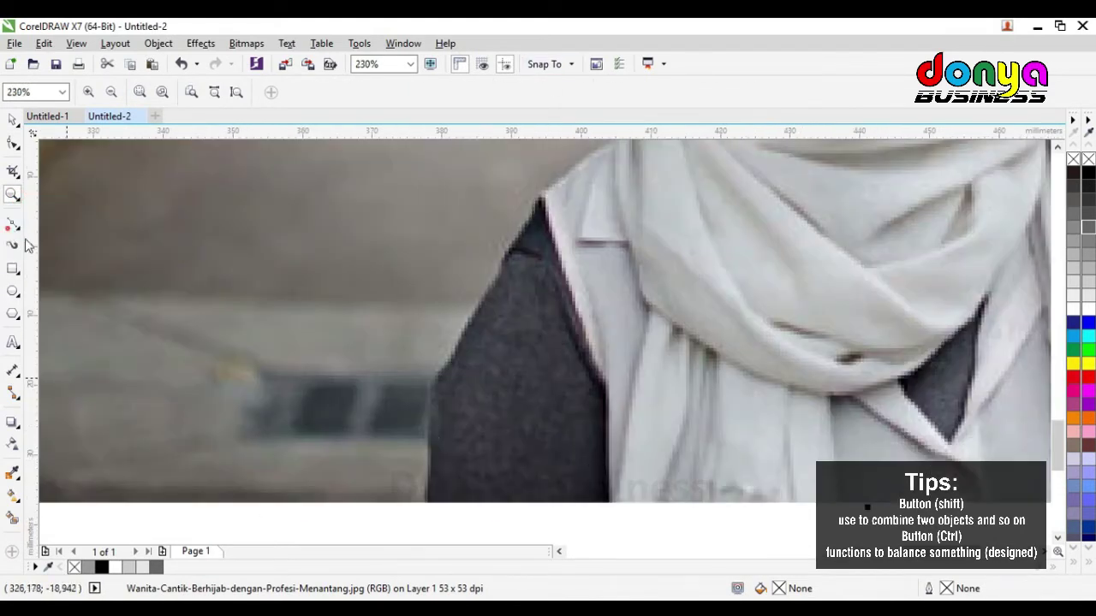
pyautogui.click(13, 223)
pyautogui.click(430, 519)
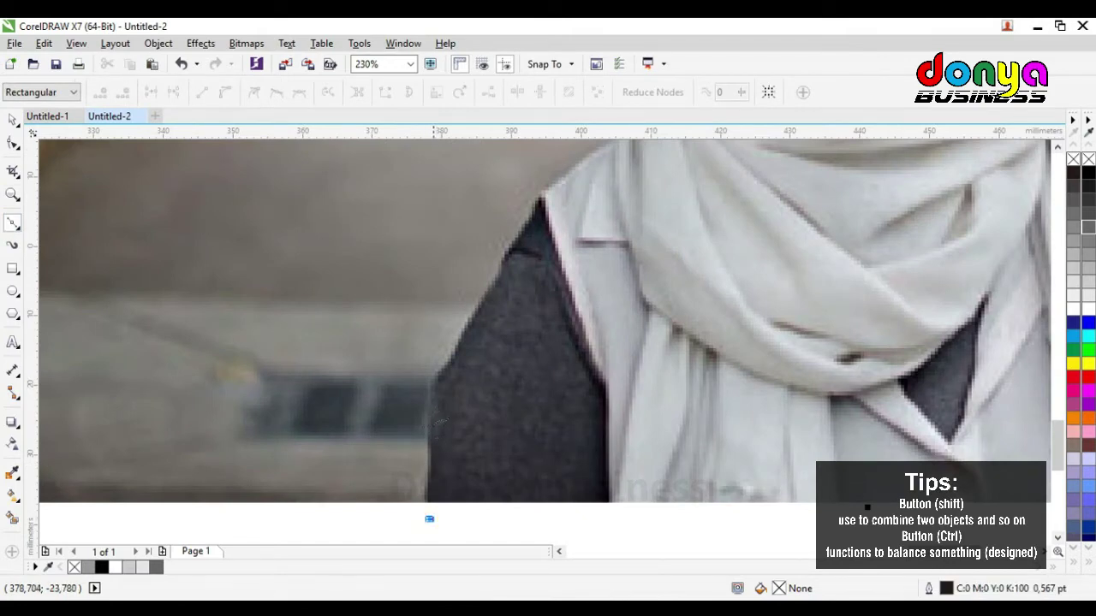
pyautogui.moveTo(440, 405); pyautogui.dragTo(455, 359)
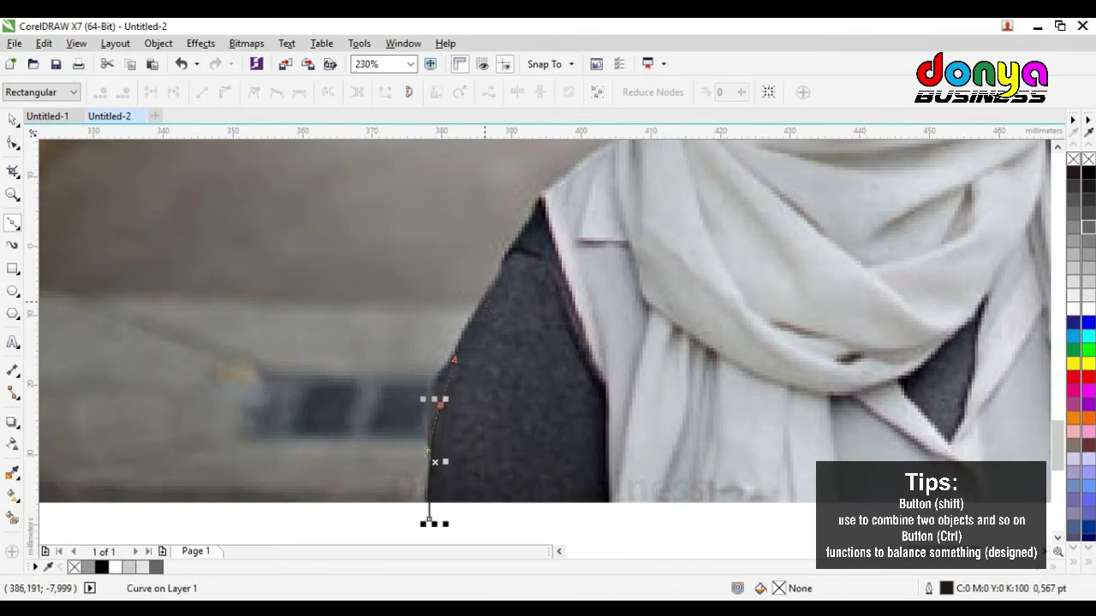
pyautogui.moveTo(485, 301); pyautogui.dragTo(486, 297)
pyautogui.moveTo(510, 256); pyautogui.dragTo(511, 255)
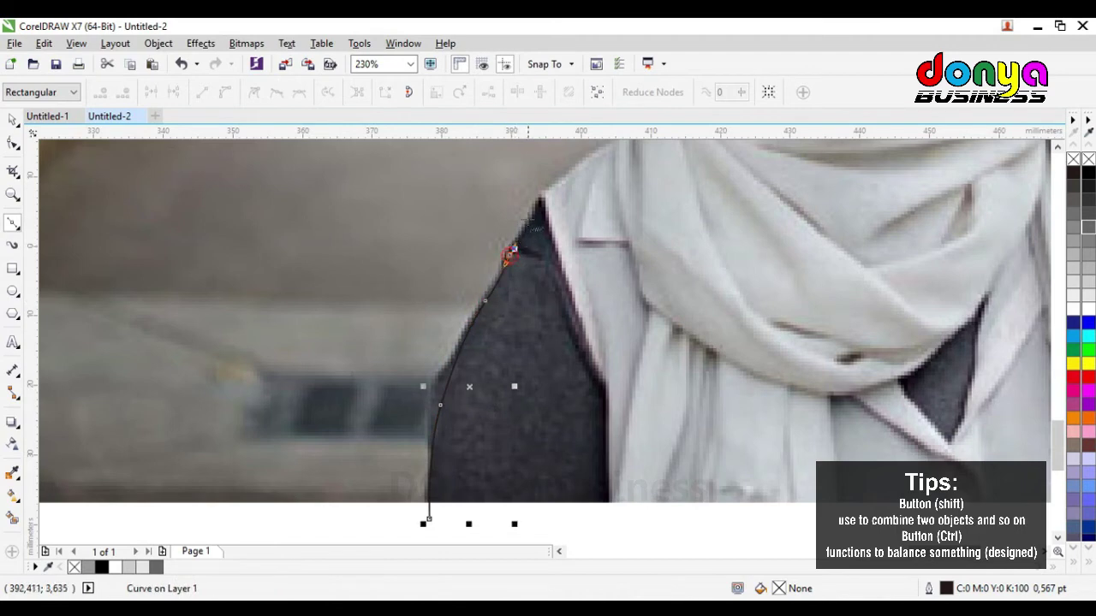
pyautogui.moveTo(530, 216); pyautogui.dragTo(572, 177)
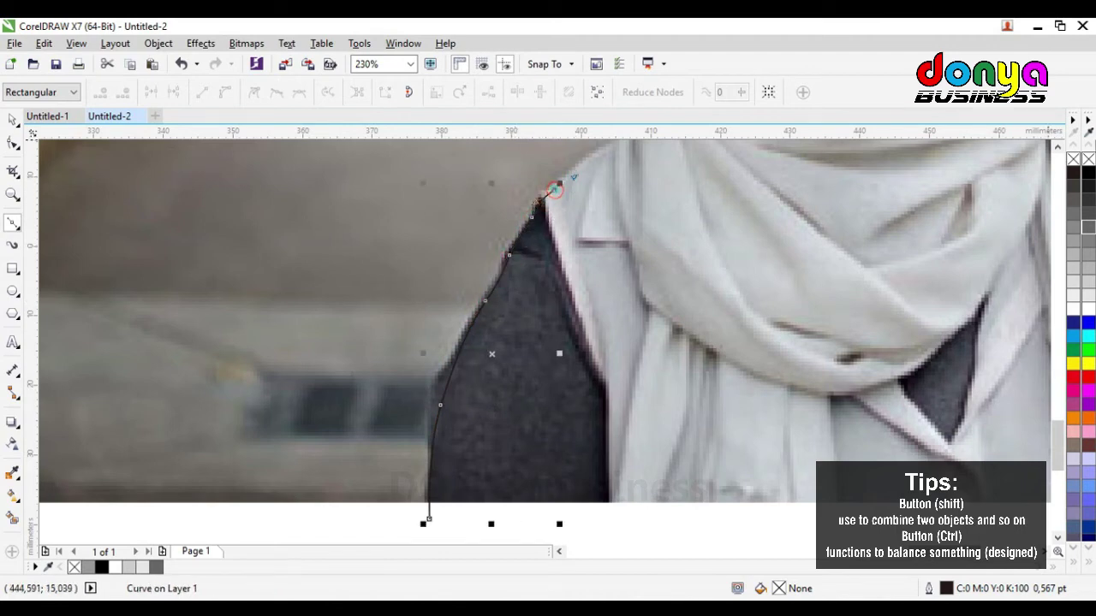
# Continue the outline along the left shoulder and up the scarf's edge to where it meets the hijab, redoing one misplaced node
pyautogui.scroll(5, 963, 214)
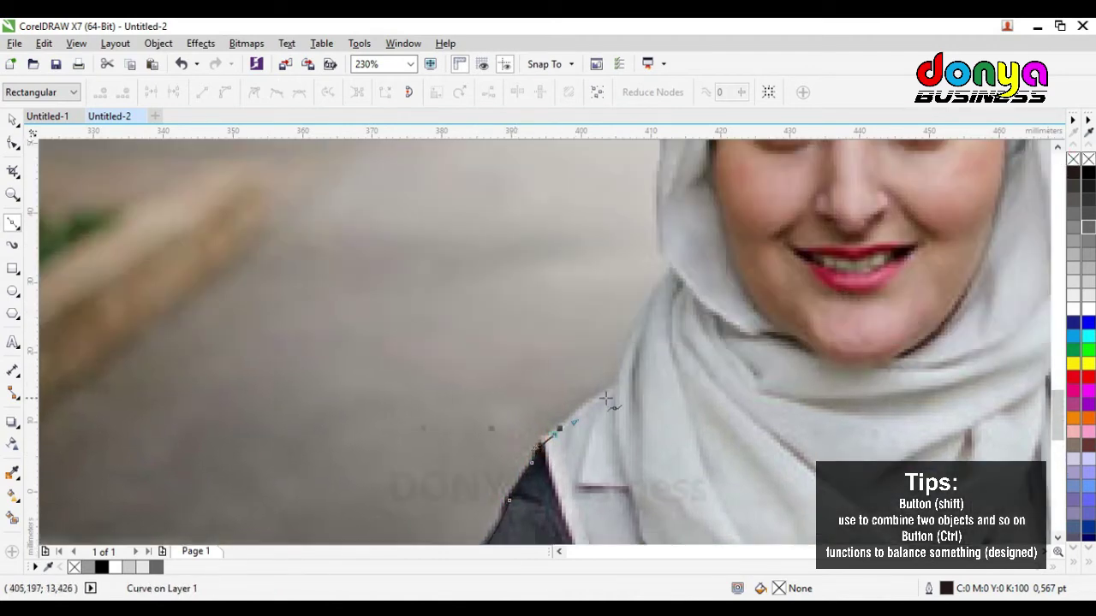
pyautogui.moveTo(620, 386); pyautogui.dragTo(626, 377)
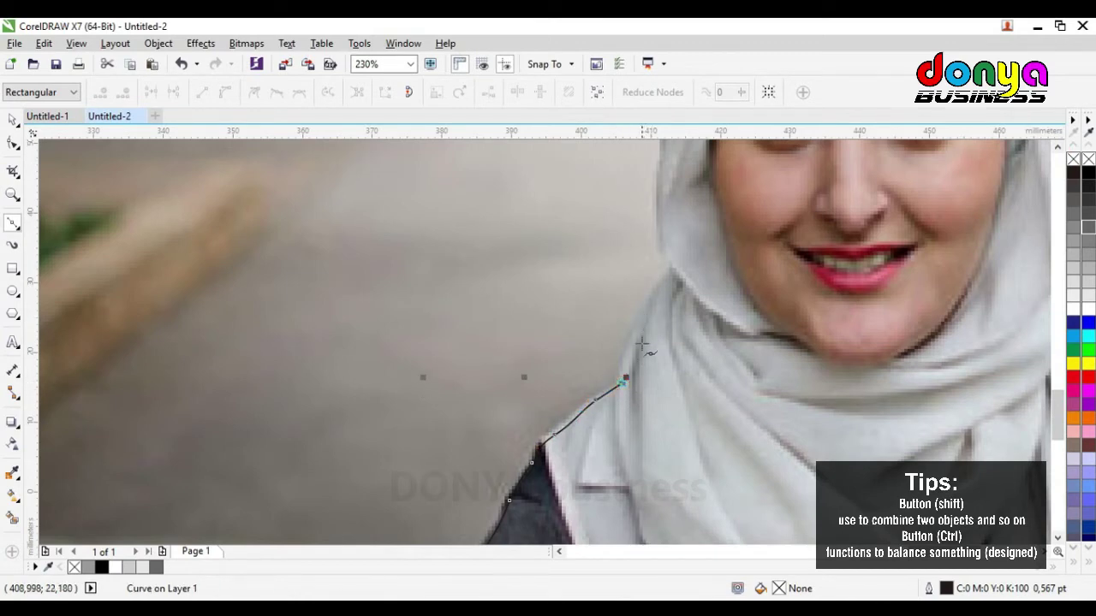
pyautogui.hotkey('ctrl', 'z')
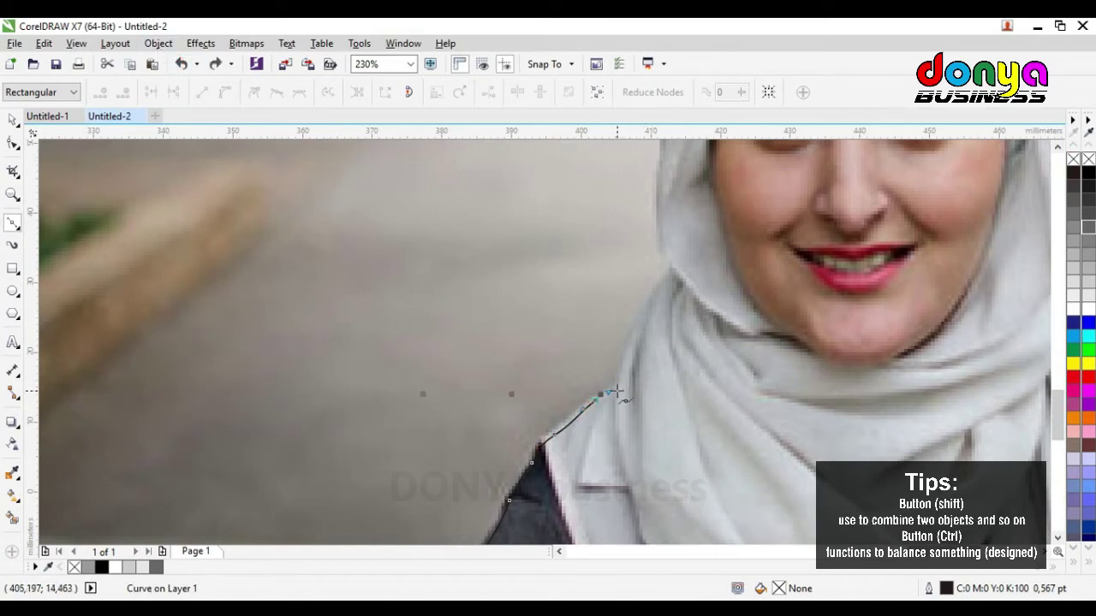
pyautogui.click(616, 390)
pyautogui.click(638, 319)
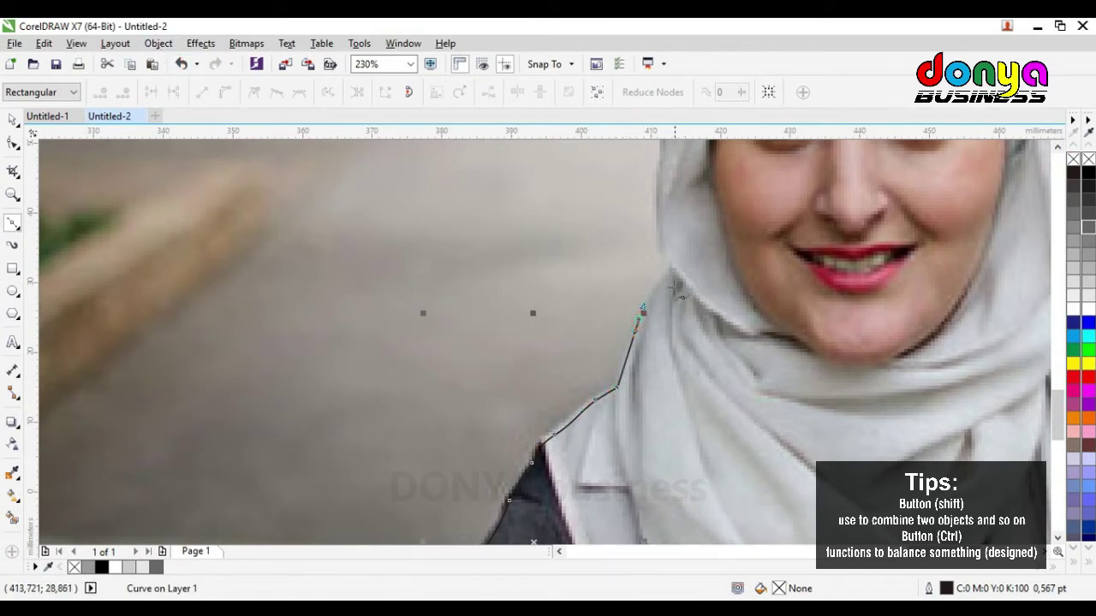
pyautogui.click(664, 284)
pyautogui.click(675, 269)
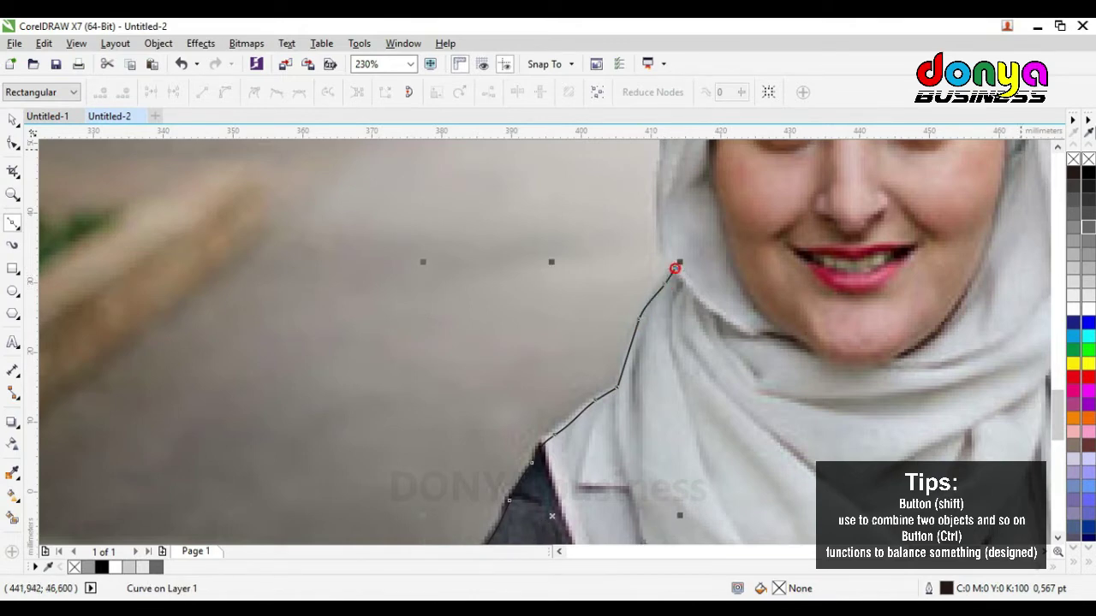
# Continue the Bezier outline up the left side of the white hijab and curve it over to the crown
pyautogui.scroll(5, 676, 268)
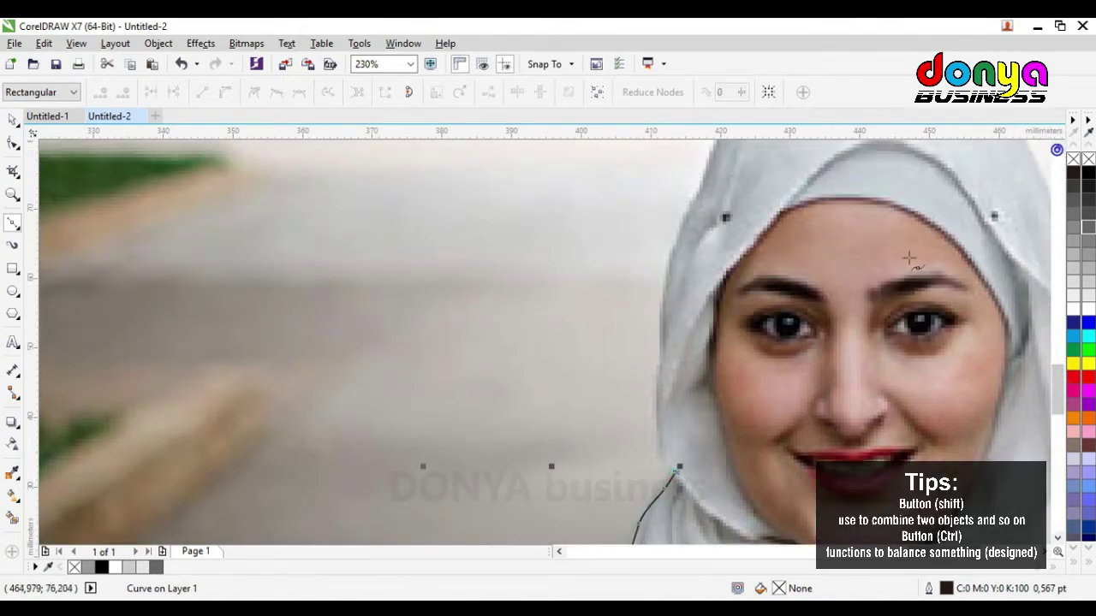
pyautogui.moveTo(661, 399); pyautogui.dragTo(664, 343)
pyautogui.moveTo(687, 221); pyautogui.dragTo(708, 170)
pyautogui.click(1058, 147)
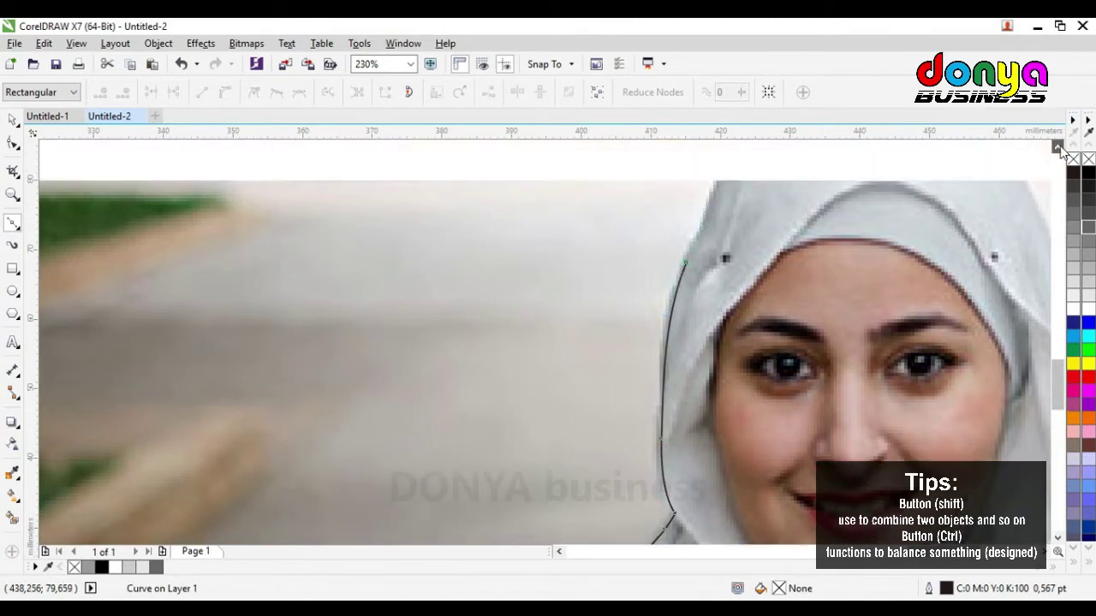
pyautogui.moveTo(727, 294); pyautogui.dragTo(747, 237)
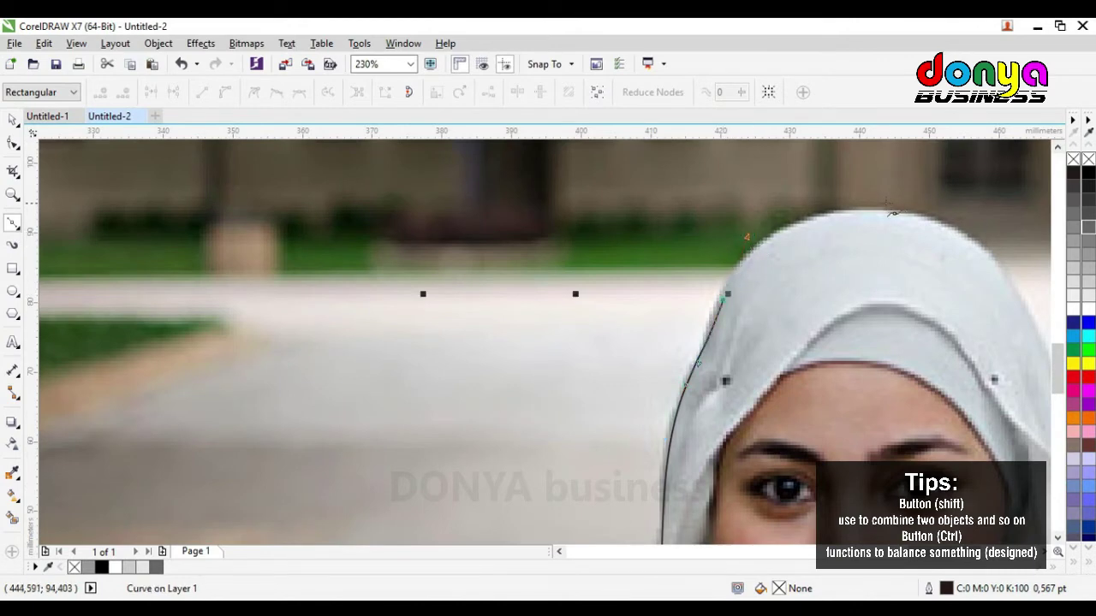
pyautogui.moveTo(885, 213); pyautogui.dragTo(945, 217)
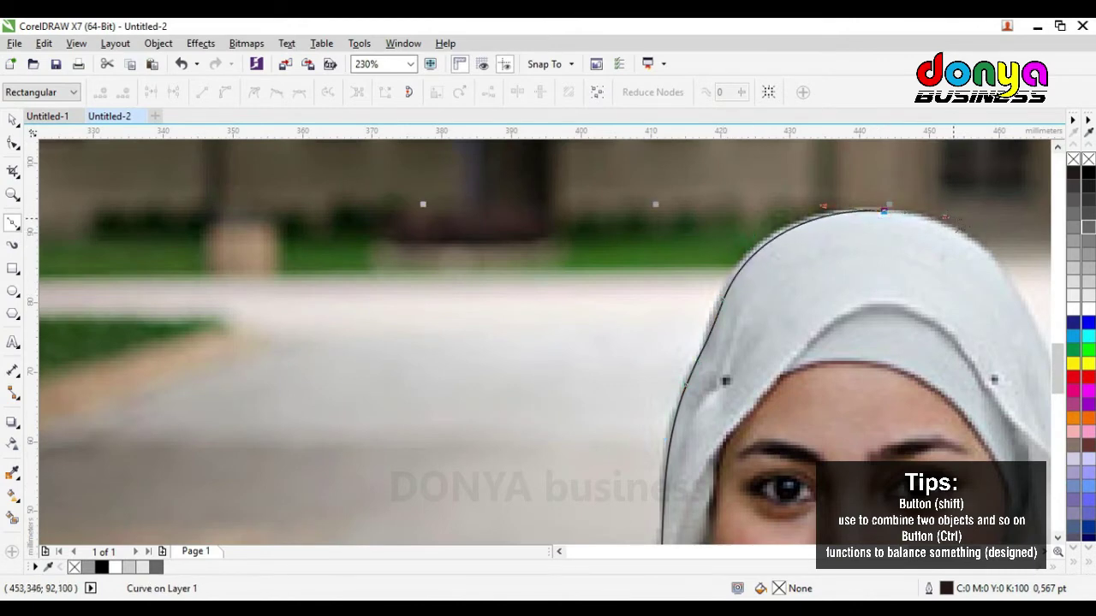
# Carry the outline from the crown down the right side of the hijab to where it meets the shoulder scarf
pyautogui.click(1048, 553)
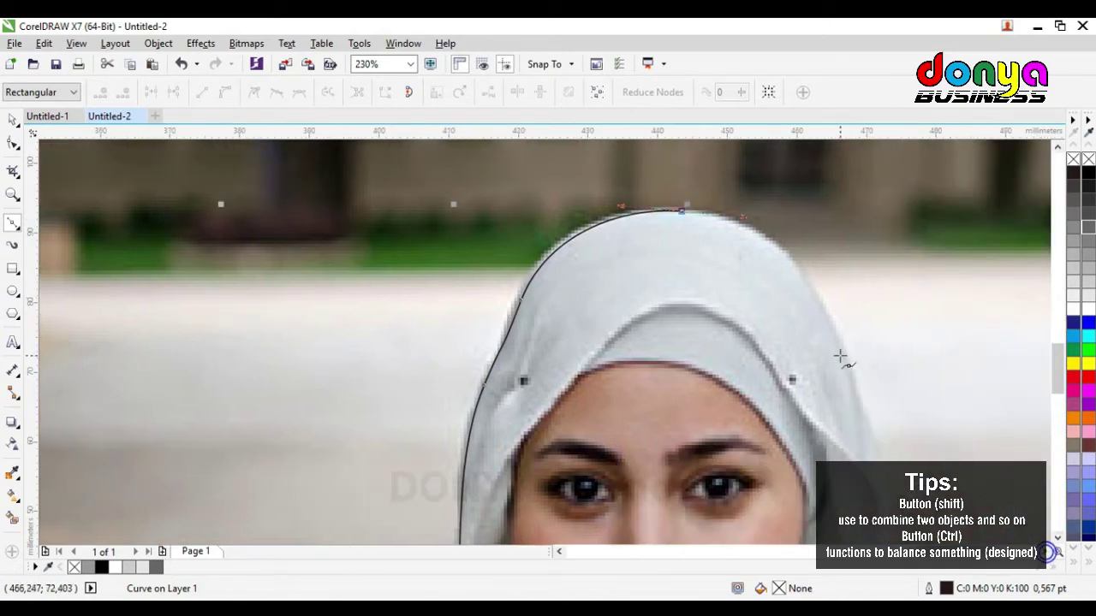
pyautogui.moveTo(840, 356); pyautogui.dragTo(872, 459)
pyautogui.click(882, 476)
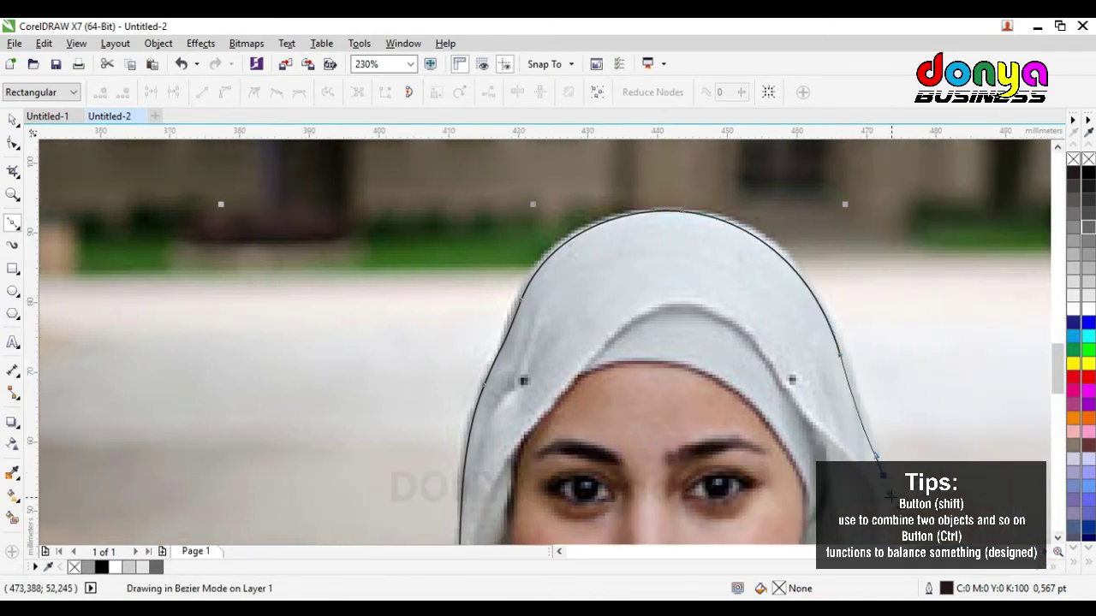
pyautogui.click(1048, 553)
pyautogui.click(1058, 537)
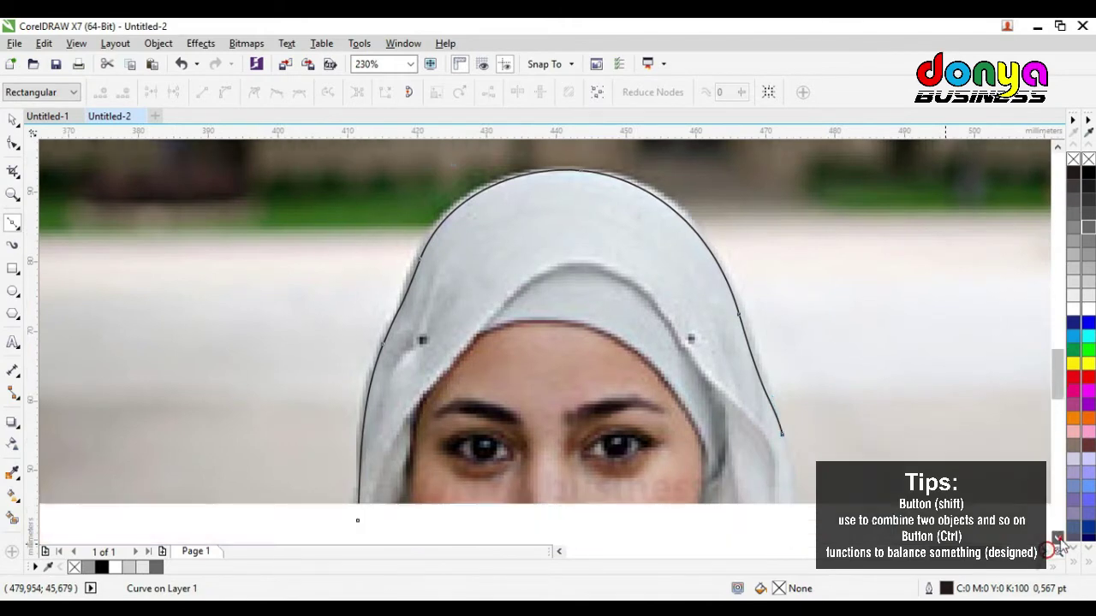
pyautogui.click(1060, 538)
pyautogui.moveTo(787, 353)
pyautogui.mouseDown()
pyautogui.moveTo(790, 335)
pyautogui.moveTo(787, 372)
pyautogui.mouseUp()
pyautogui.click(787, 373)
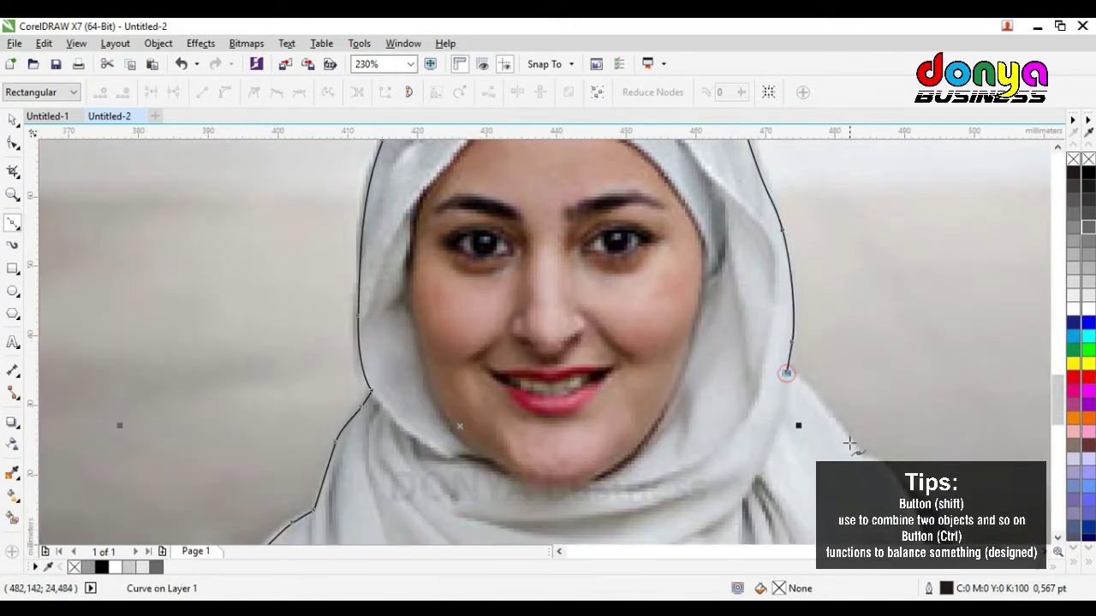
# Trace the outline along the scarf's slope and over the right shoulder onto the dark sleeve
pyautogui.moveTo(845, 439); pyautogui.dragTo(849, 426)
pyautogui.moveTo(871, 462); pyautogui.dragTo(873, 465)
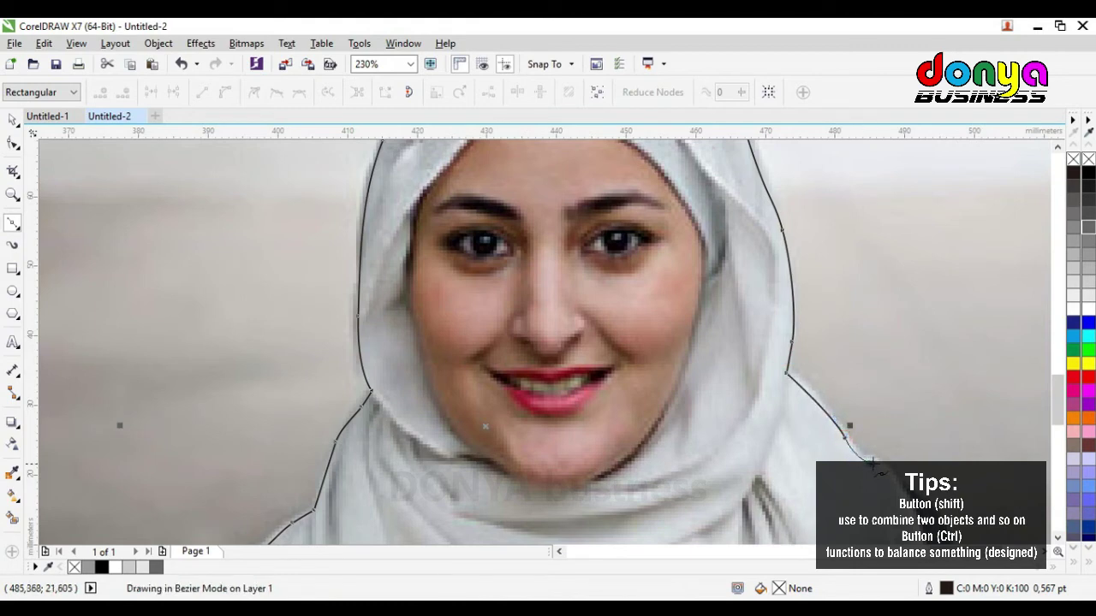
pyautogui.click(900, 488)
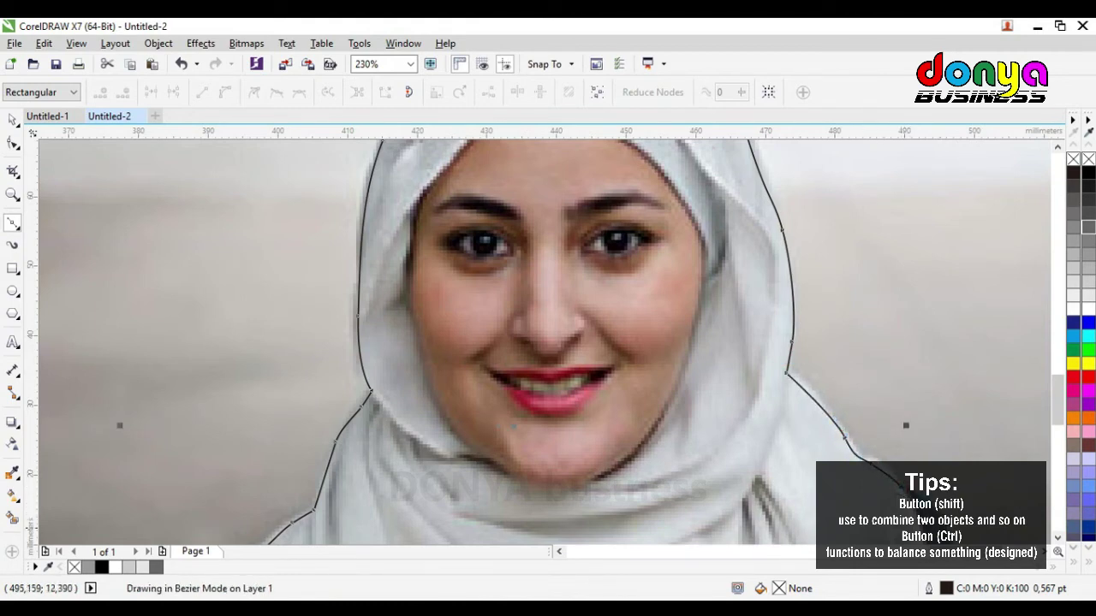
pyautogui.click(942, 514)
pyautogui.moveTo(942, 514); pyautogui.dragTo(1057, 541)
pyautogui.scroll(-2, 1057, 541)
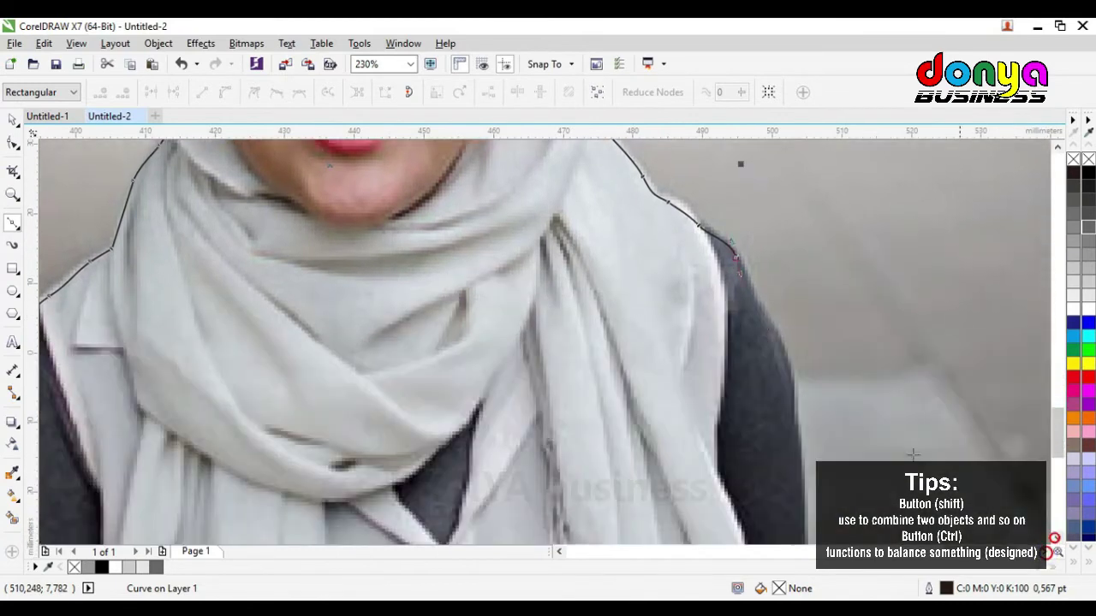
# Trace the outline down the outer edge of the right dark sleeve, replacing one misplaced node
pyautogui.click(797, 398)
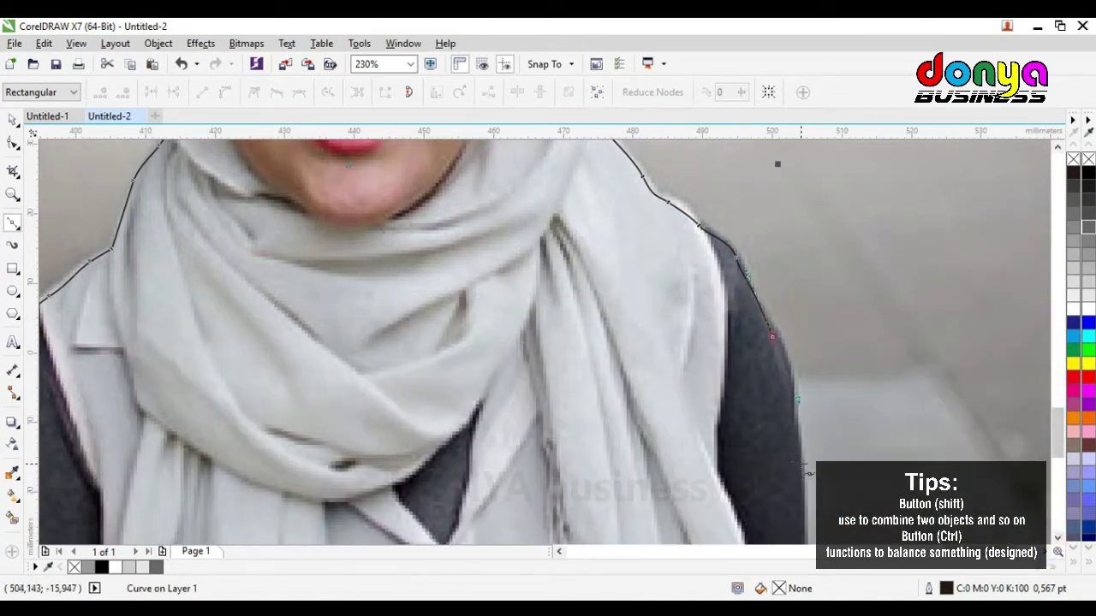
pyautogui.moveTo(796, 464); pyautogui.dragTo(805, 510)
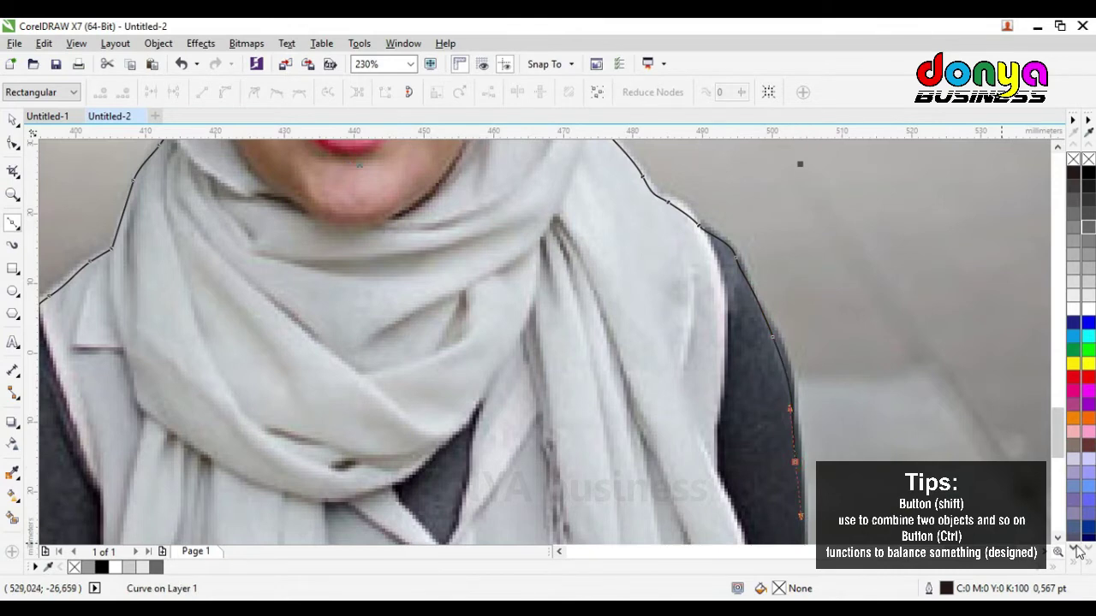
pyautogui.scroll(-3, 1059, 545)
pyautogui.scroll(-1, 1059, 545)
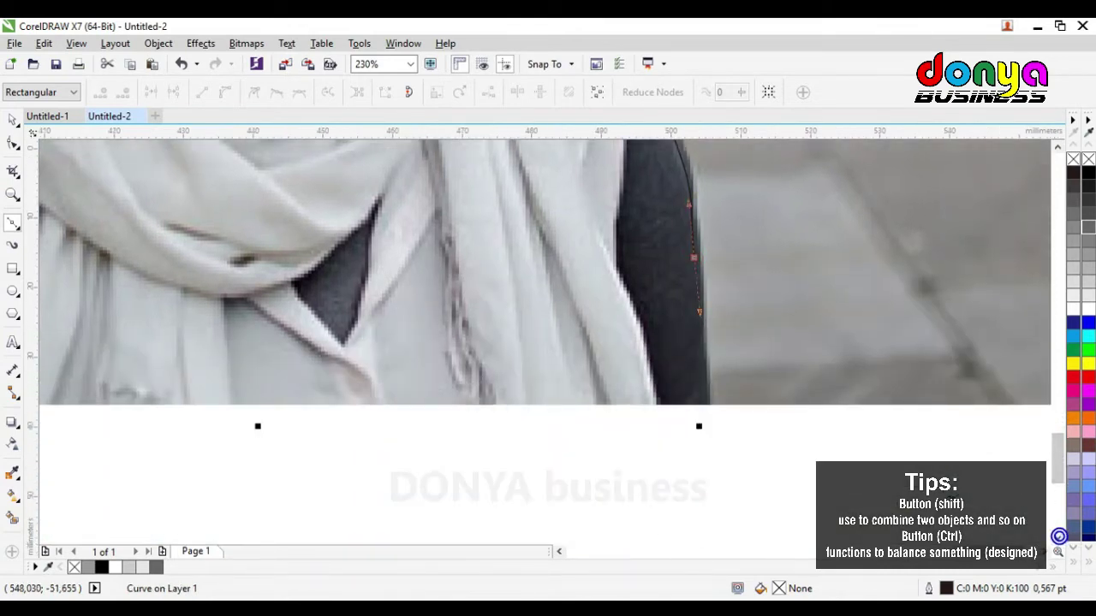
pyautogui.click(184, 65)
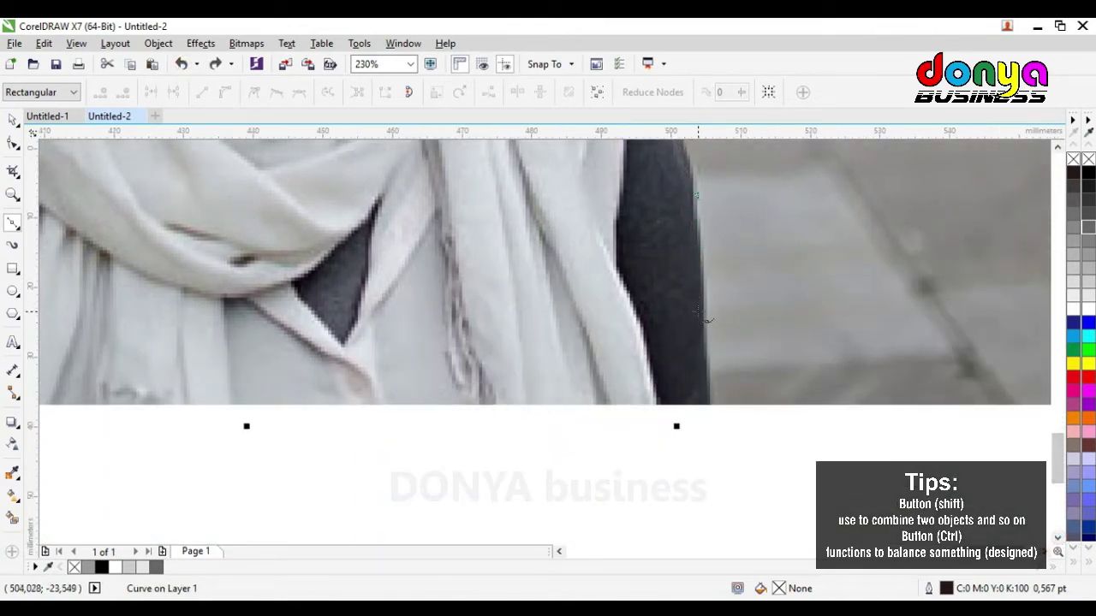
pyautogui.click(697, 311)
# Run the outline below the portrait's lower edge, redoing the corner under the right sleeve, and close it at the starting node
pyautogui.click(717, 450)
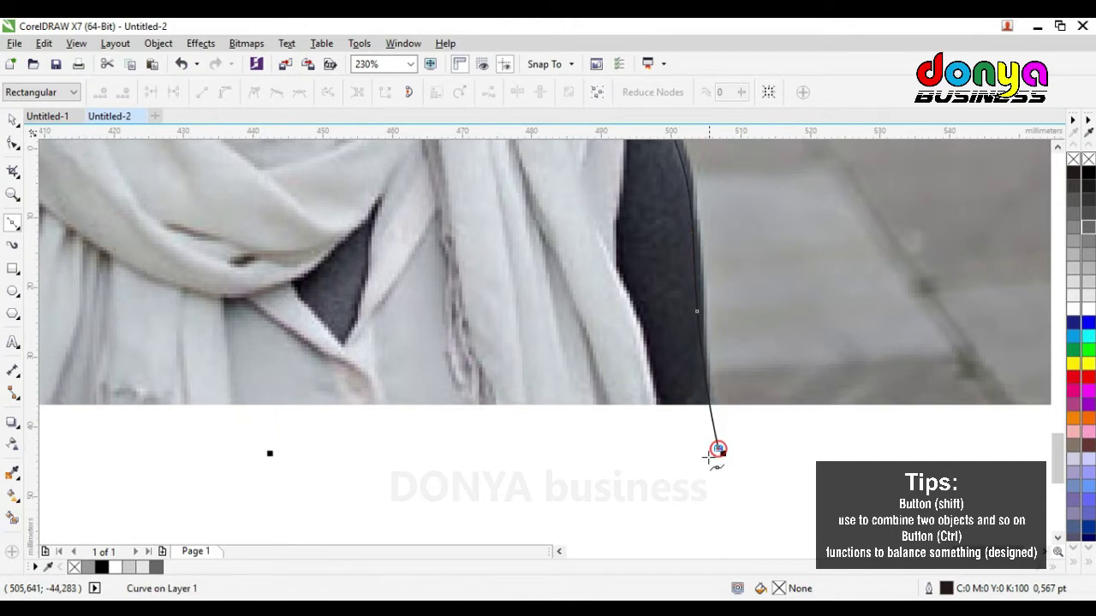
pyautogui.click(182, 64)
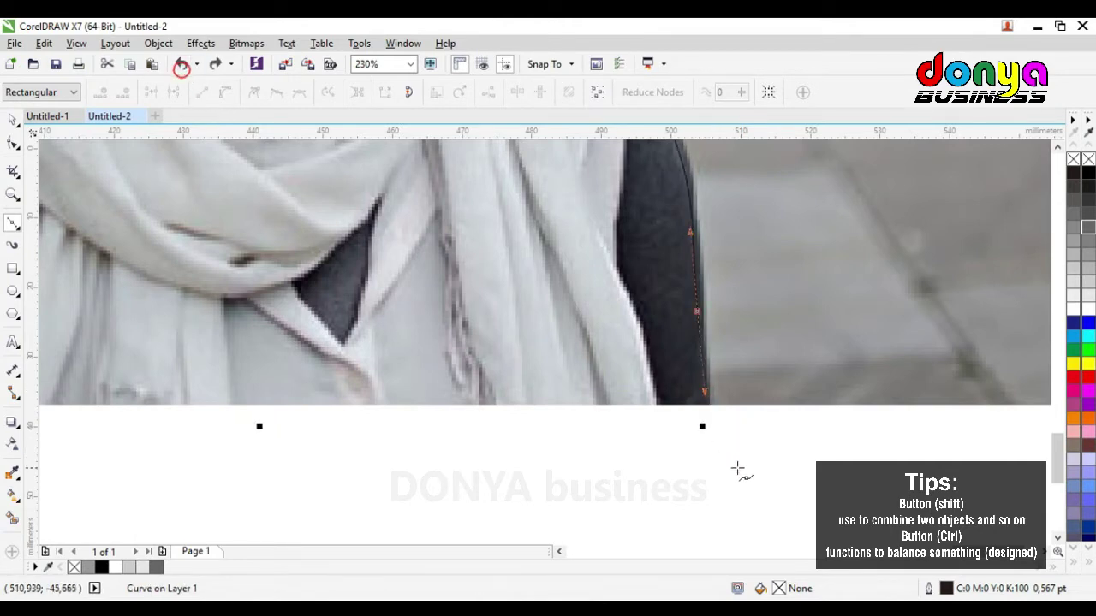
pyautogui.click(712, 480)
pyautogui.click(175, 492)
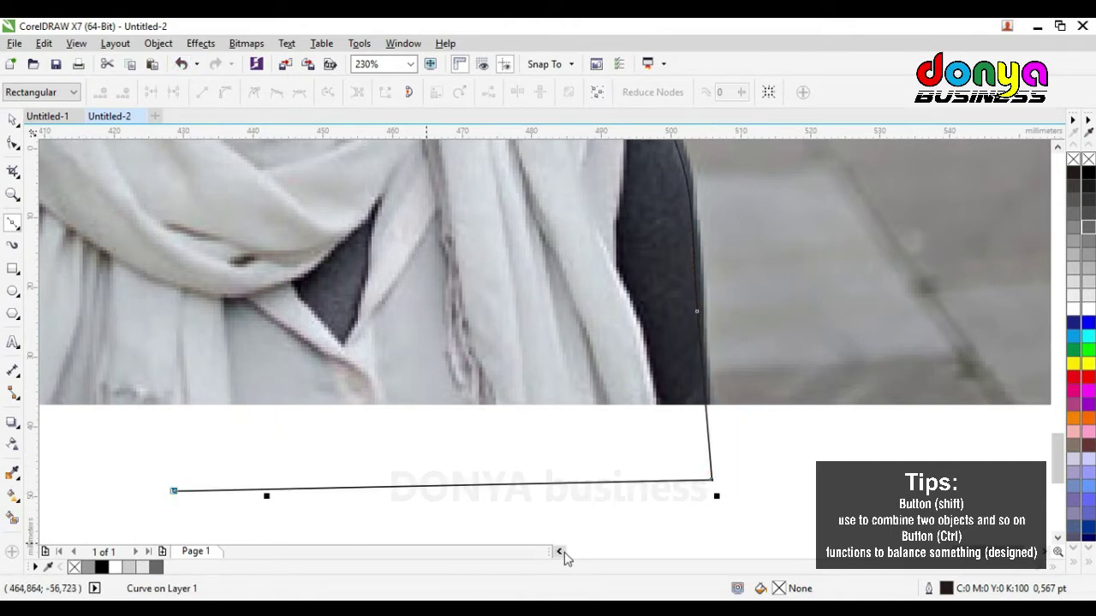
pyautogui.click(560, 551)
pyautogui.click(429, 421)
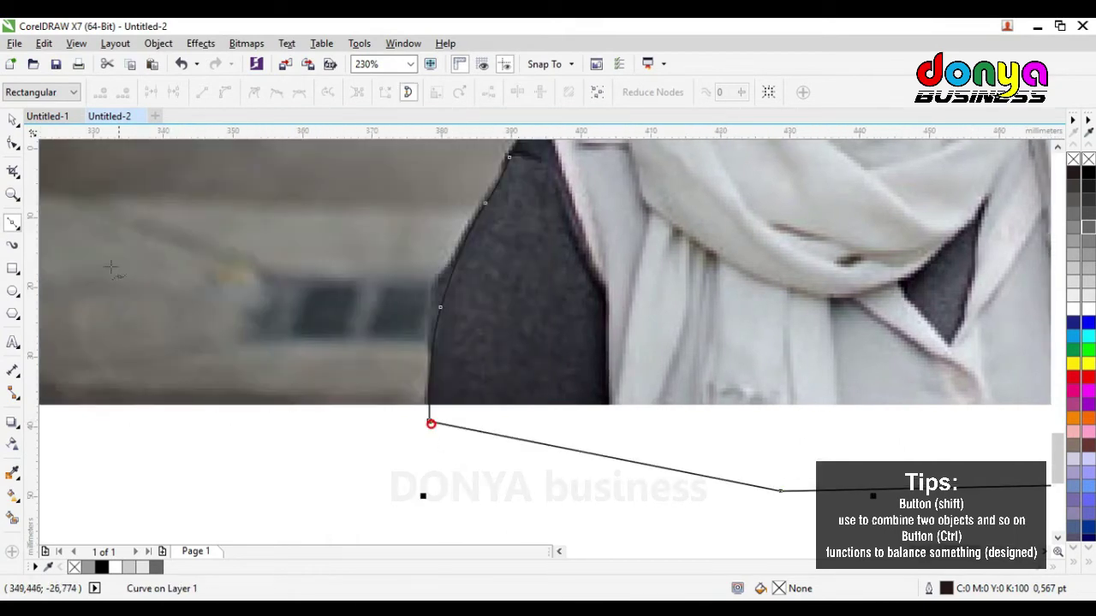
# Select the white-hijab portrait together with the closed outline and intersect the two
pyautogui.click(13, 193)
pyautogui.scroll(-3, 447, 274)
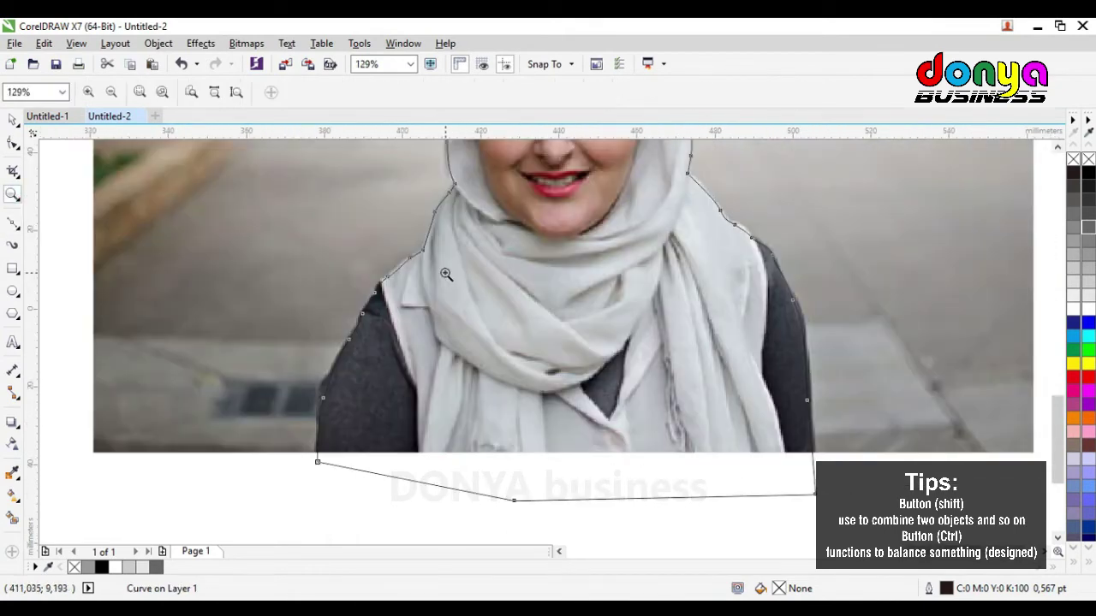
pyautogui.click(11, 120)
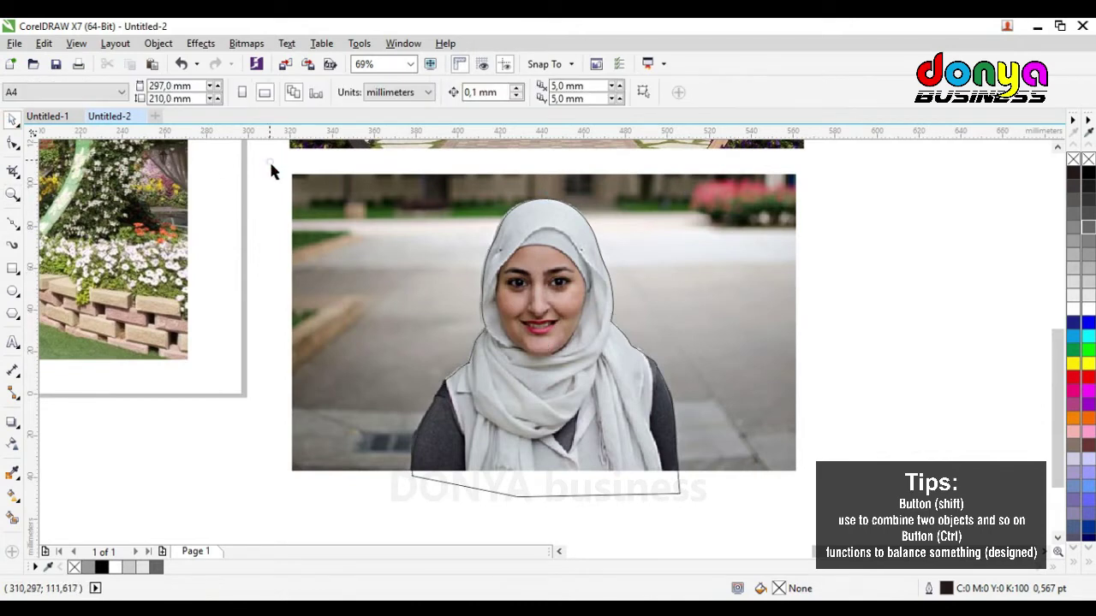
pyautogui.moveTo(269, 159); pyautogui.dragTo(853, 506)
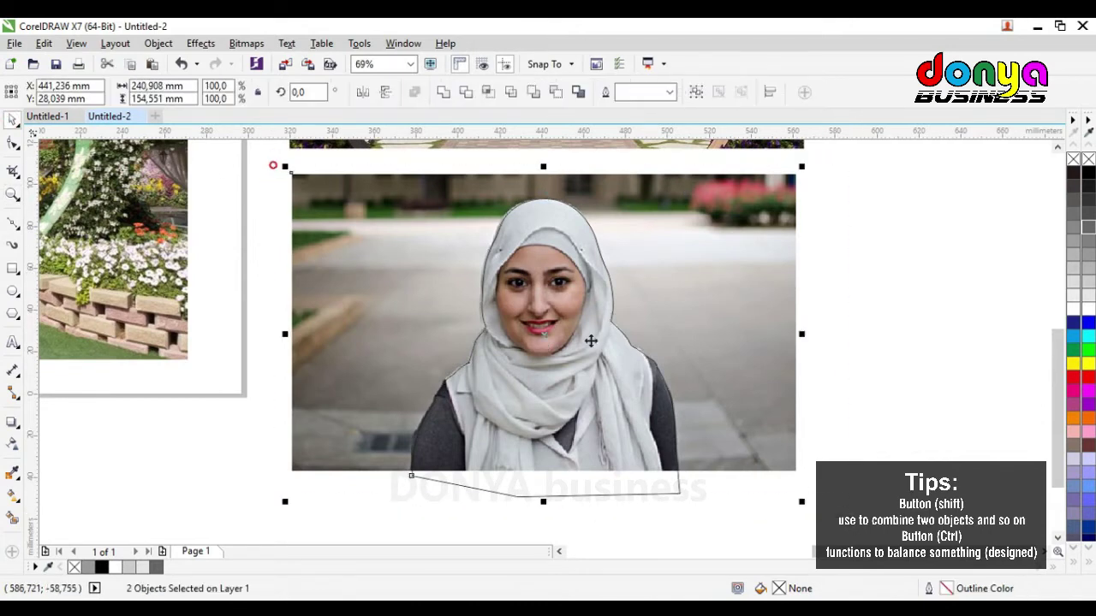
pyautogui.click(488, 92)
# Delete the original portrait photo and the leftover traced outline, keeping only the cutout
pyautogui.click(870, 305)
pyautogui.click(710, 291)
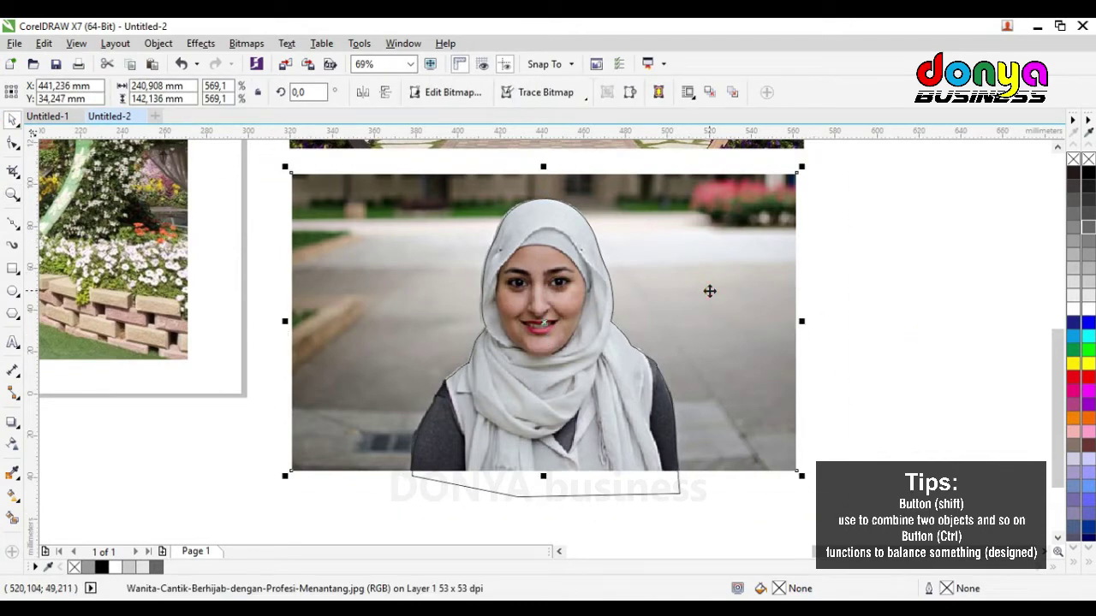
pyautogui.rightClick(710, 292)
pyautogui.click(769, 384)
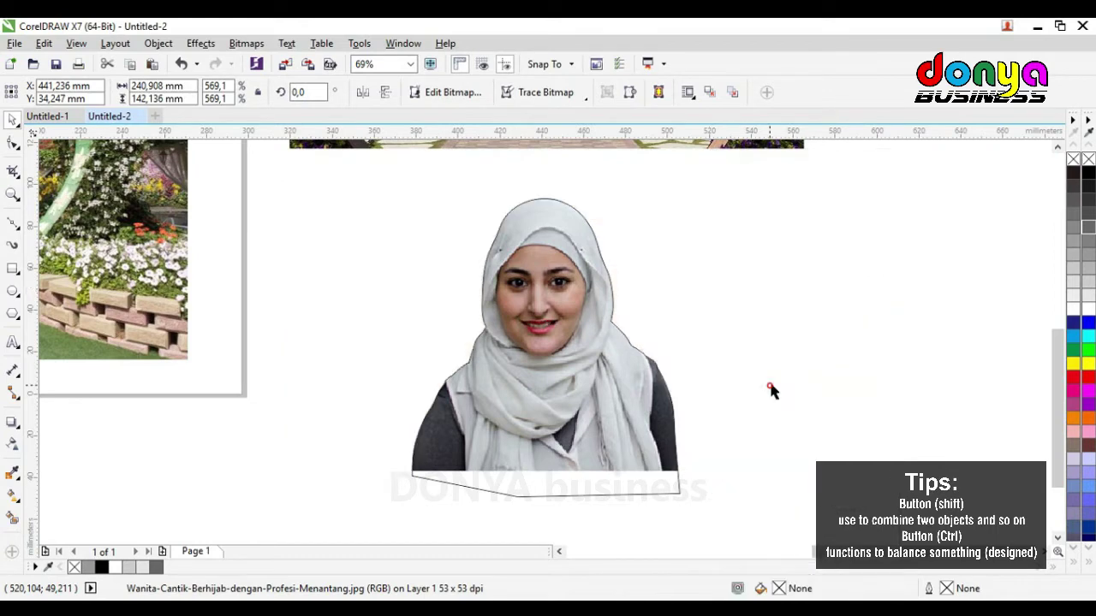
pyautogui.click(663, 494)
pyautogui.rightClick(664, 494)
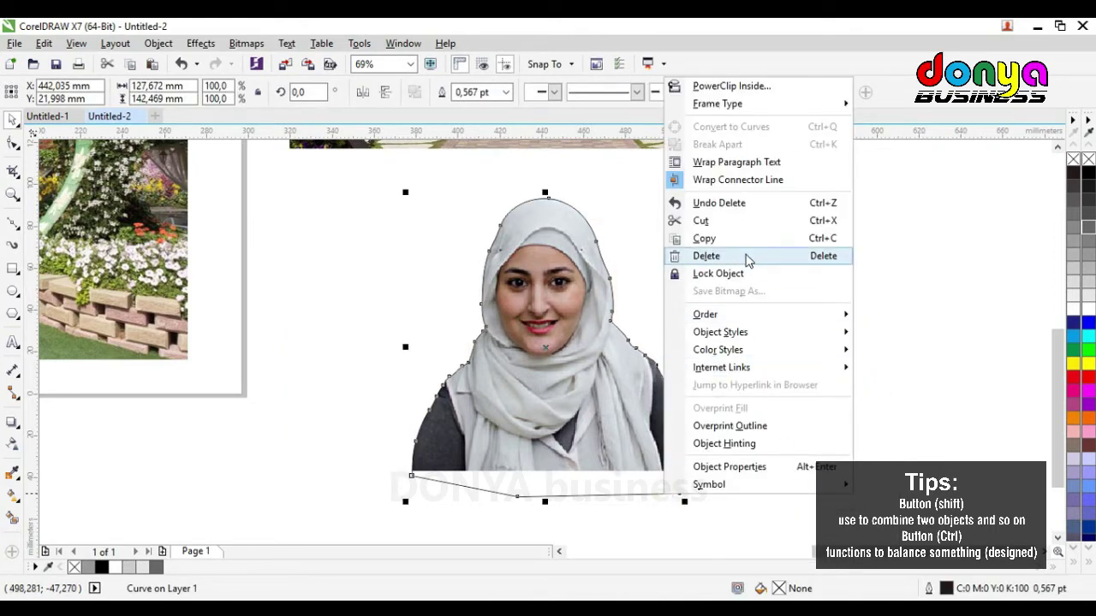
pyautogui.click(747, 259)
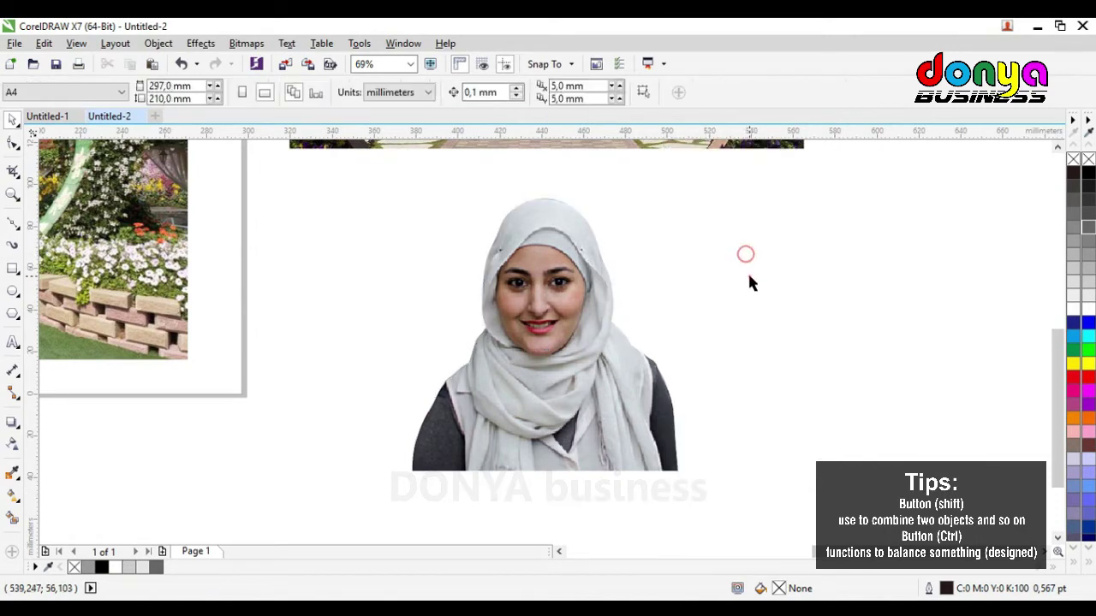
# Shift the cutout slightly, and pull the node at the hijab's crown down about 1 mm to trim the background fringe
pyautogui.moveTo(583, 350); pyautogui.dragTo(590, 370)
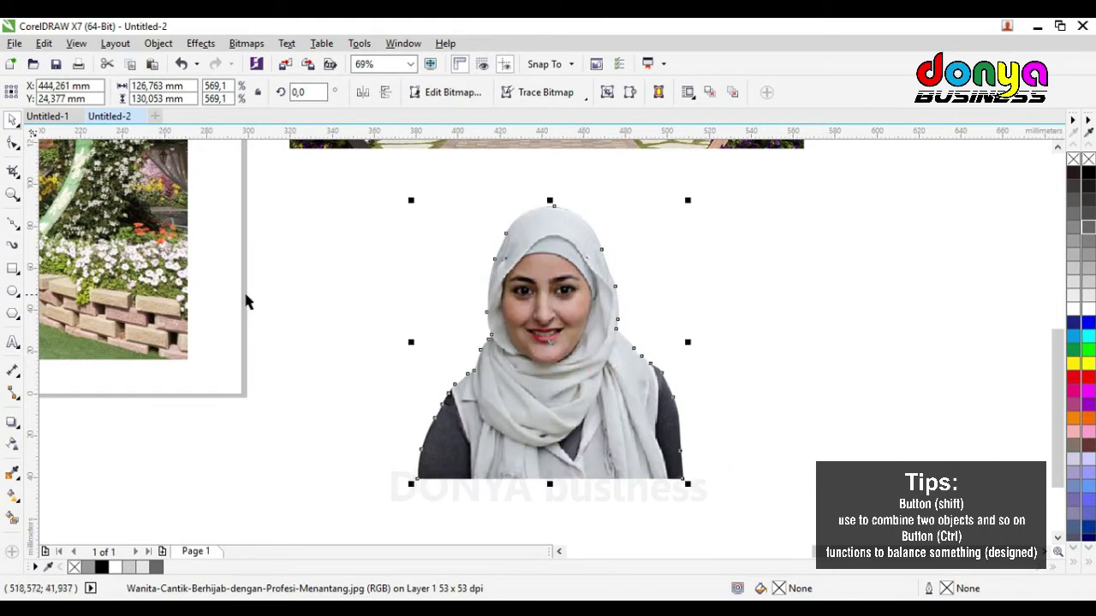
pyautogui.click(13, 193)
pyautogui.moveTo(493, 193); pyautogui.dragTo(600, 238)
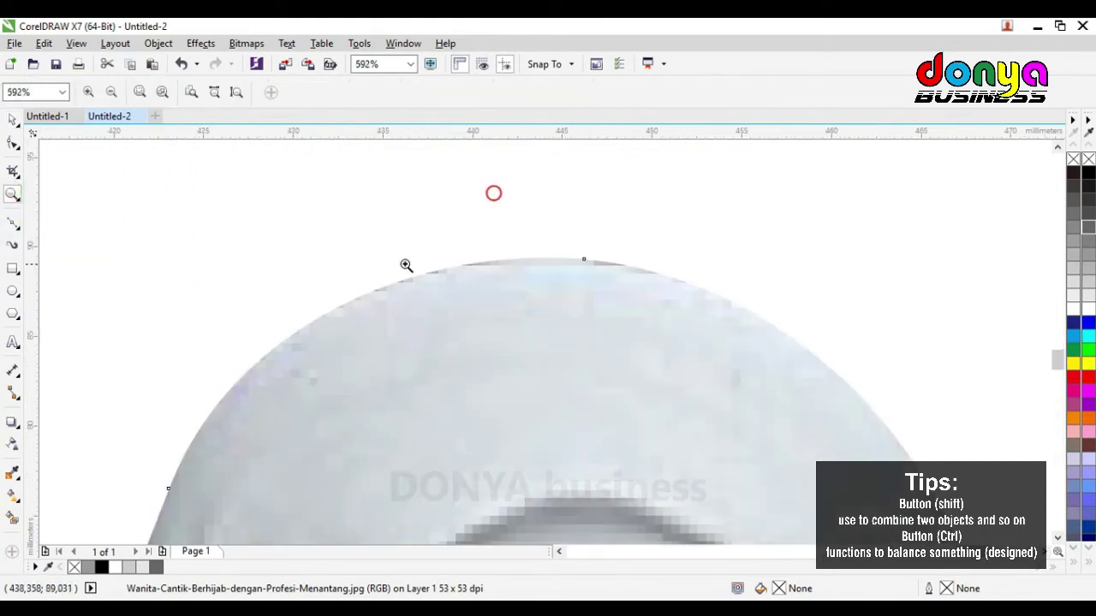
pyautogui.click(18, 147)
pyautogui.click(64, 143)
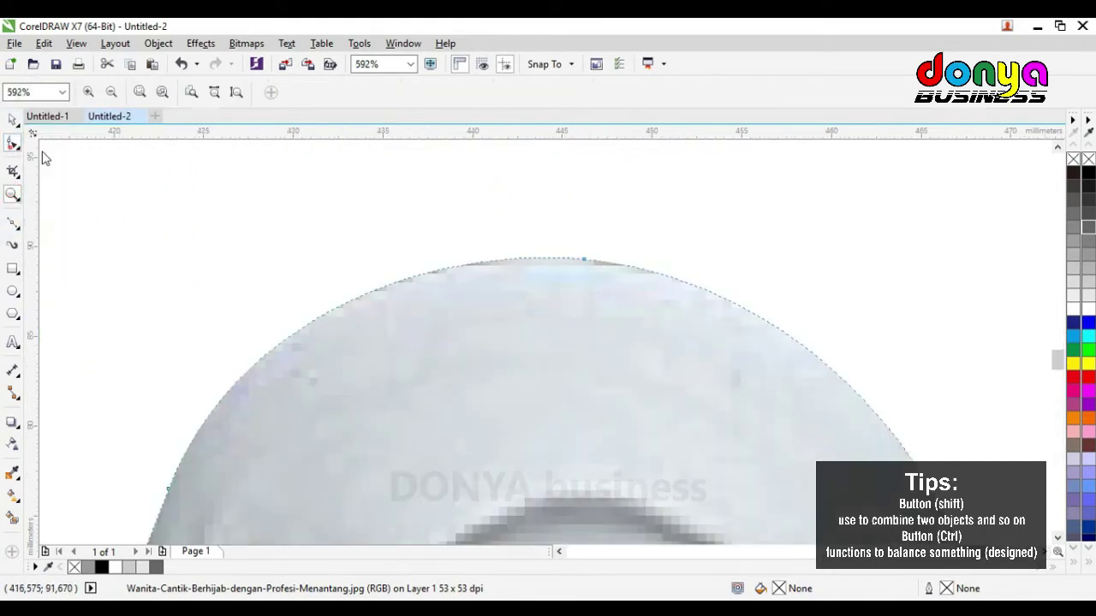
pyautogui.moveTo(581, 258); pyautogui.dragTo(569, 269)
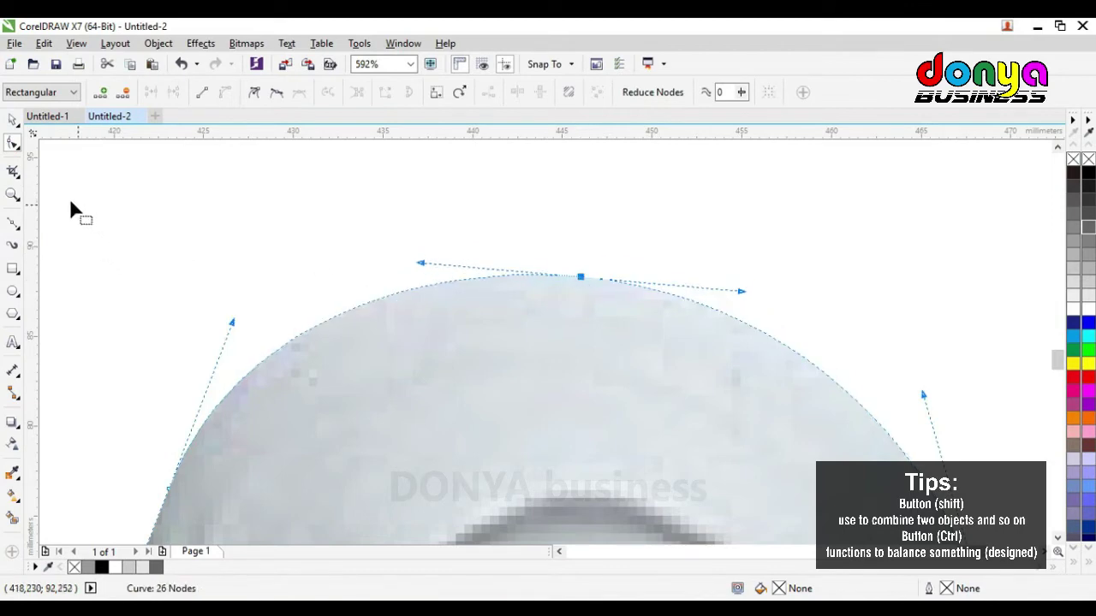
pyautogui.click(12, 197)
pyautogui.press('F3')
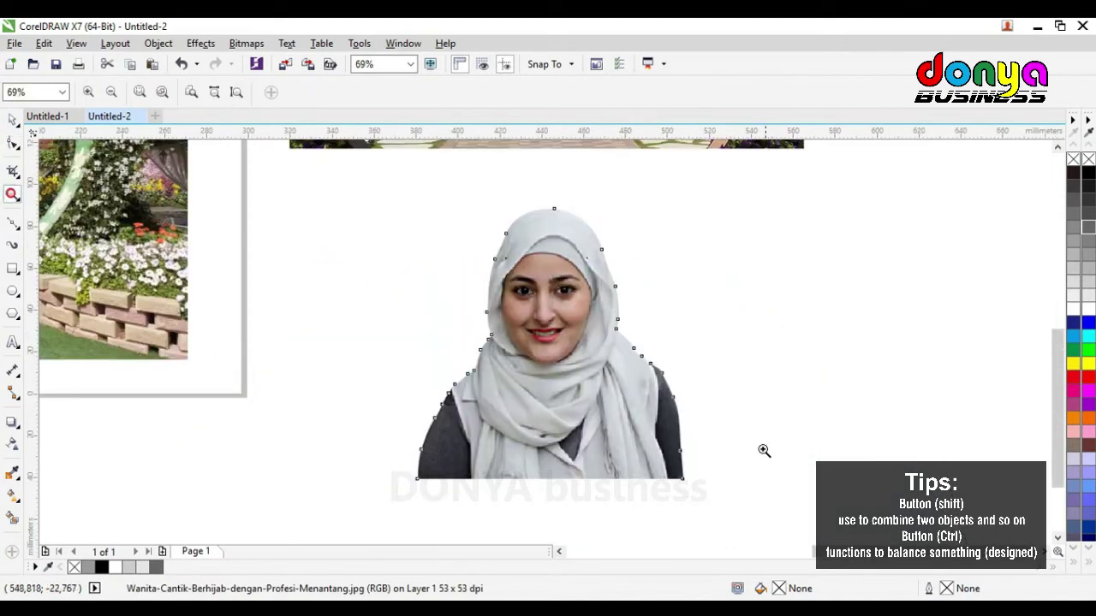
# Move the white-hijab cutout up onto the middle of the multiple-heart-arch photo
pyautogui.press('F3')
pyautogui.click(13, 121)
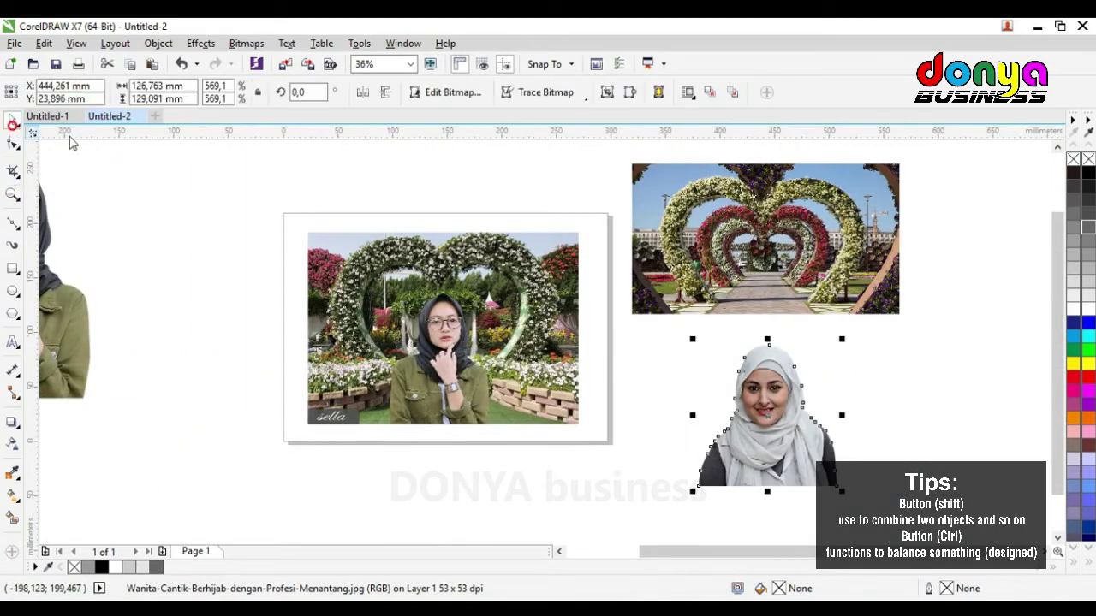
pyautogui.moveTo(765, 443); pyautogui.dragTo(727, 304)
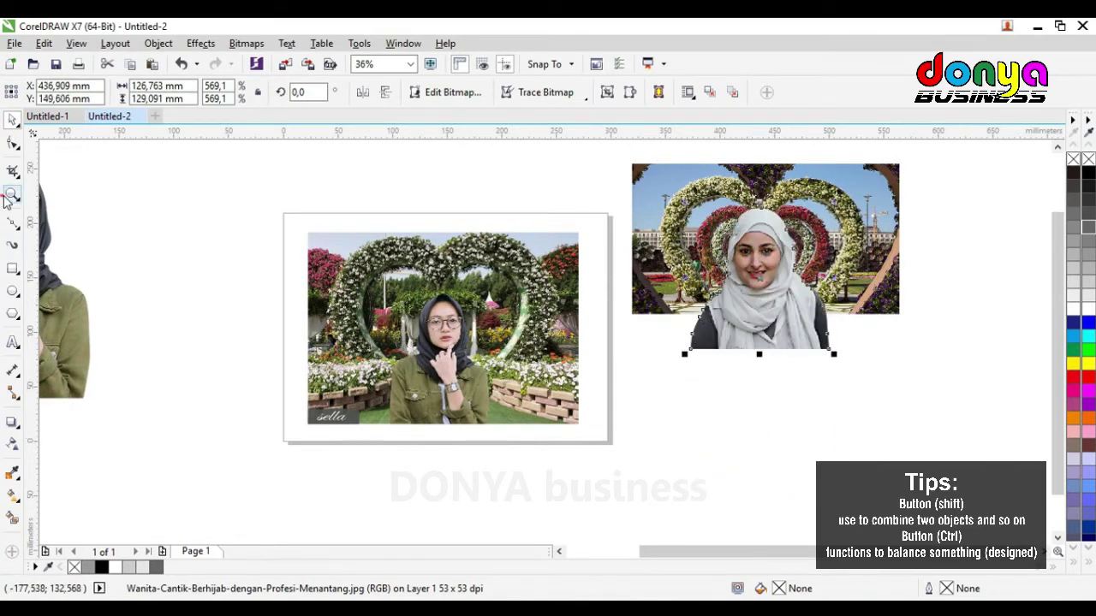
# Select the white-hijab cutout and the multiple-heart-arch photo together
pyautogui.moveTo(501, 154); pyautogui.dragTo(963, 360)
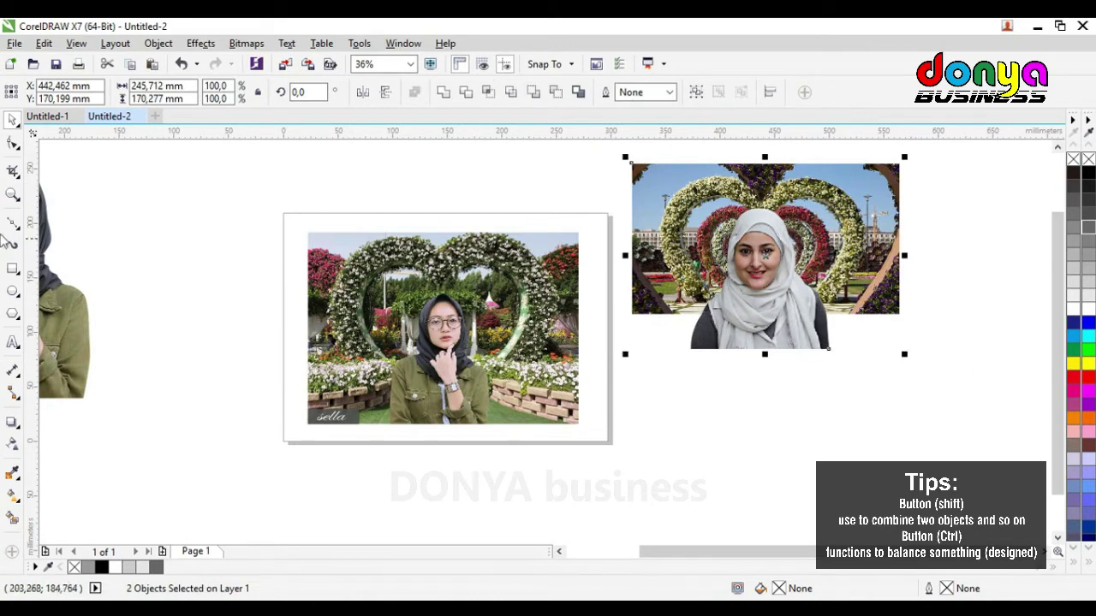
pyautogui.click(12, 196)
pyautogui.moveTo(587, 154); pyautogui.dragTo(913, 368)
pyautogui.rightClick(601, 329)
pyautogui.click(13, 120)
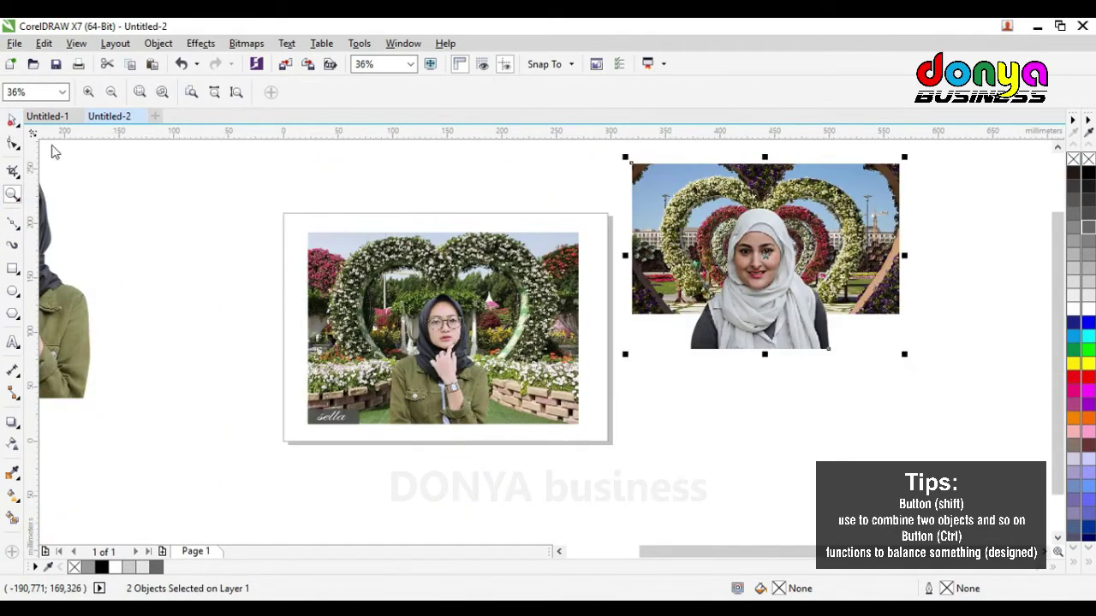
# Draw a rectangle about 249 × 176 mm around the black-hijab composite and move it over the multiple-heart-arch composite
pyautogui.click(364, 242)
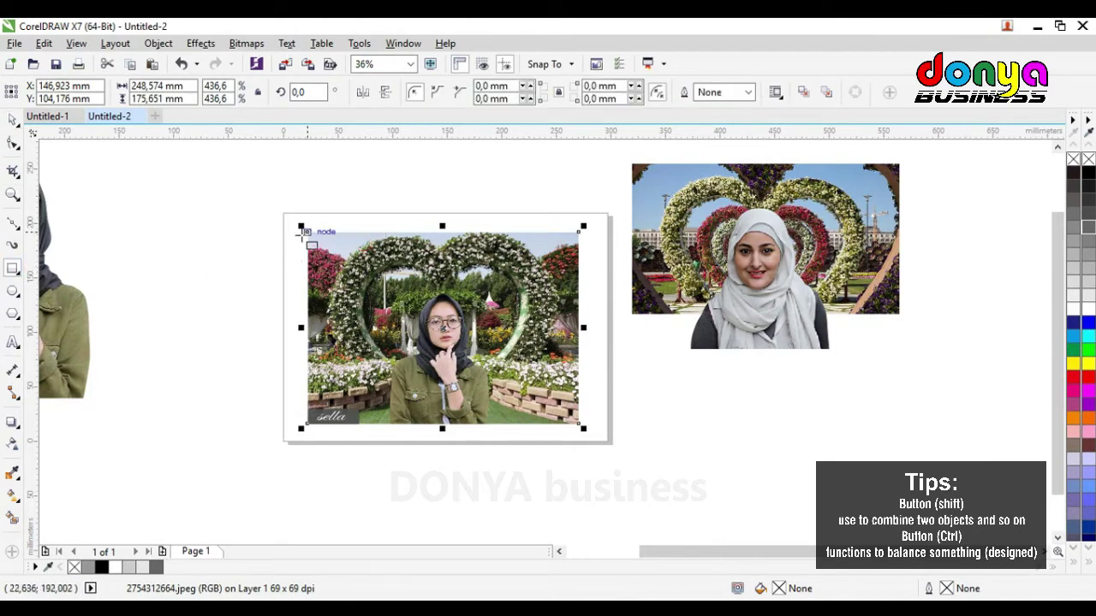
pyautogui.moveTo(306, 232); pyautogui.dragTo(583, 428)
pyautogui.click(13, 120)
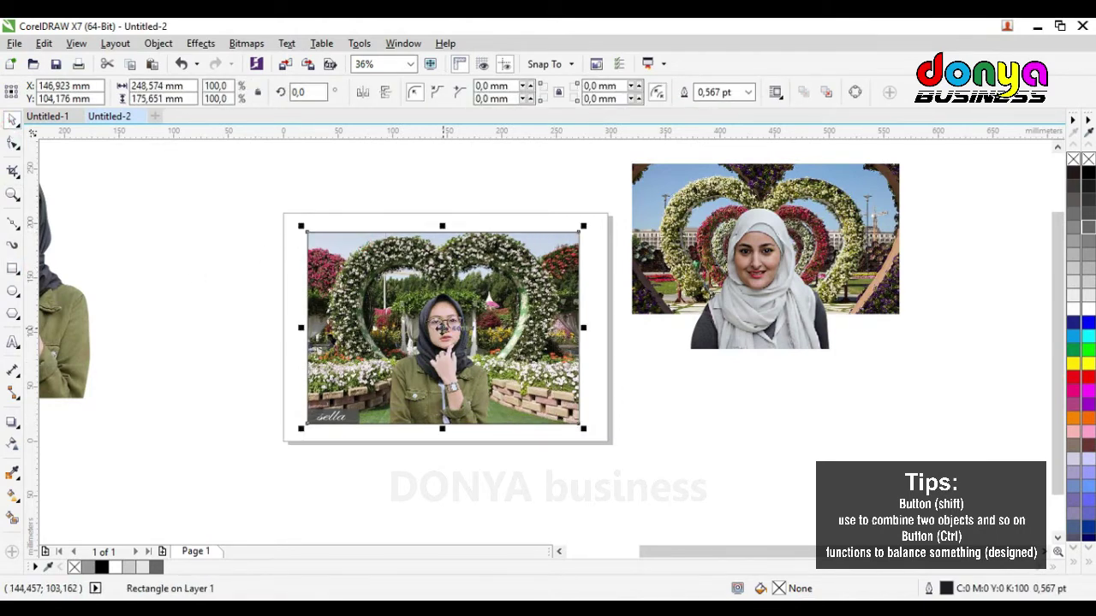
pyautogui.moveTo(440, 326); pyautogui.dragTo(763, 249)
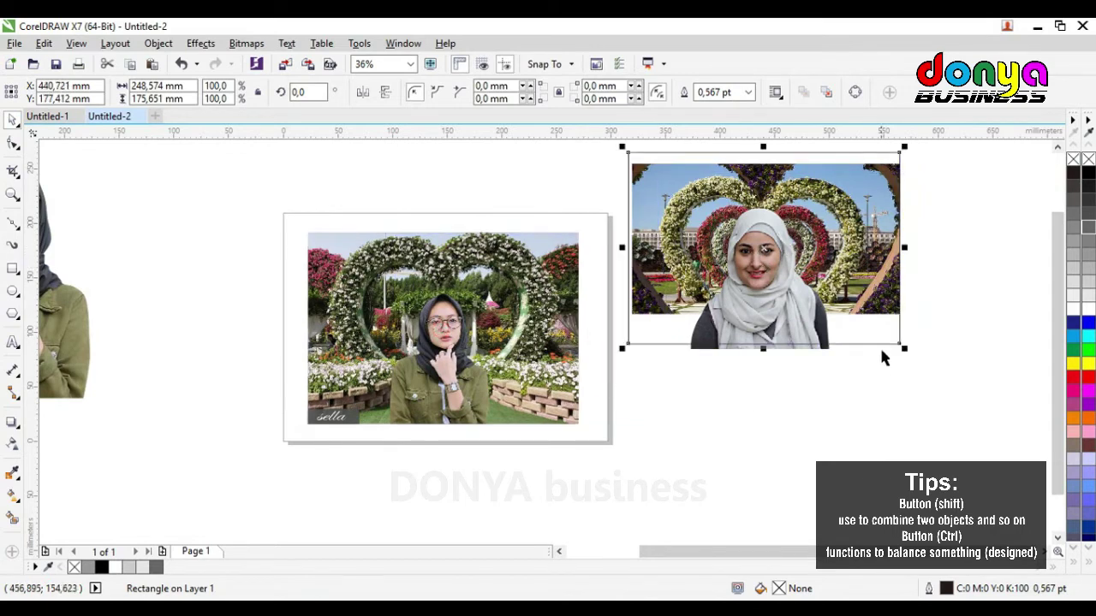
pyautogui.moveTo(903, 348); pyautogui.dragTo(877, 331)
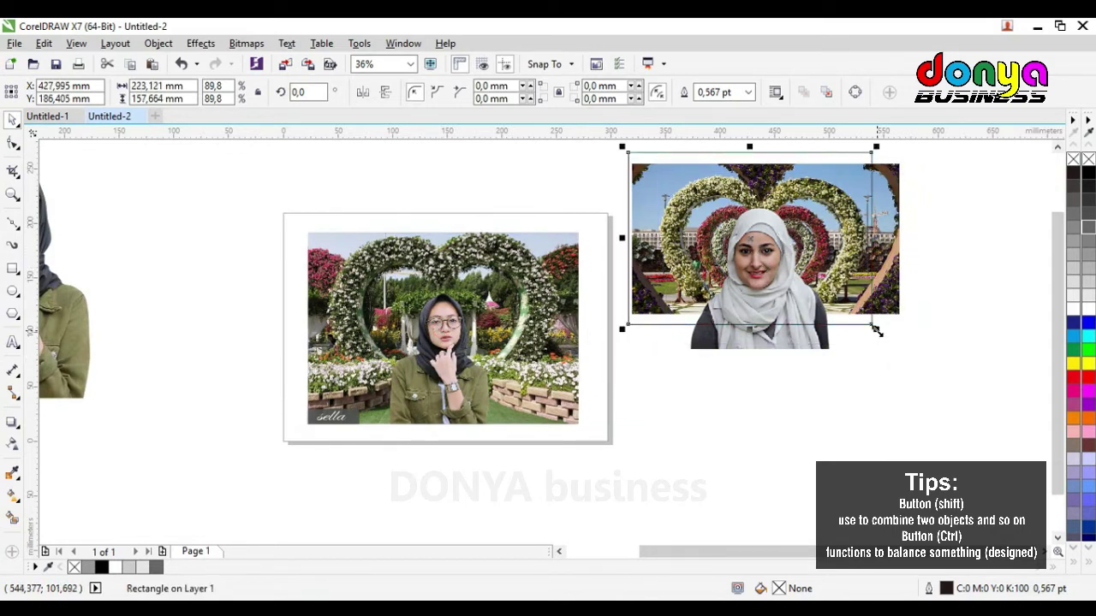
pyautogui.click(182, 63)
pyautogui.click(981, 293)
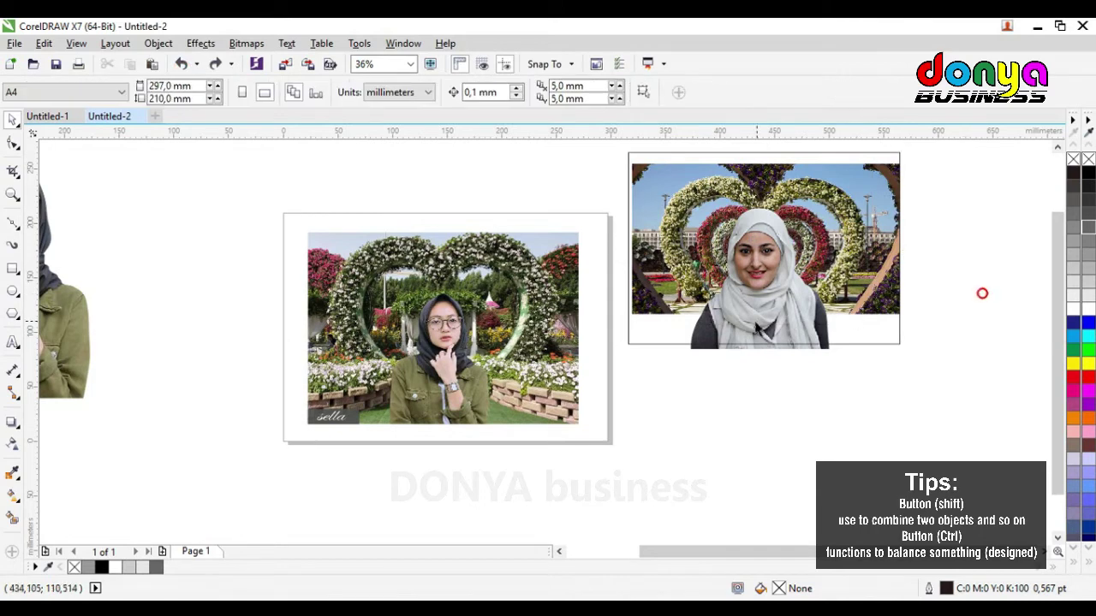
# Move the white-hijab cutout off the background to its lower right, and enlarge the multiple-heart-arch photo to about 336 × 189 mm
pyautogui.moveTo(756, 321); pyautogui.dragTo(904, 462)
pyautogui.click(758, 202)
pyautogui.click(1059, 146)
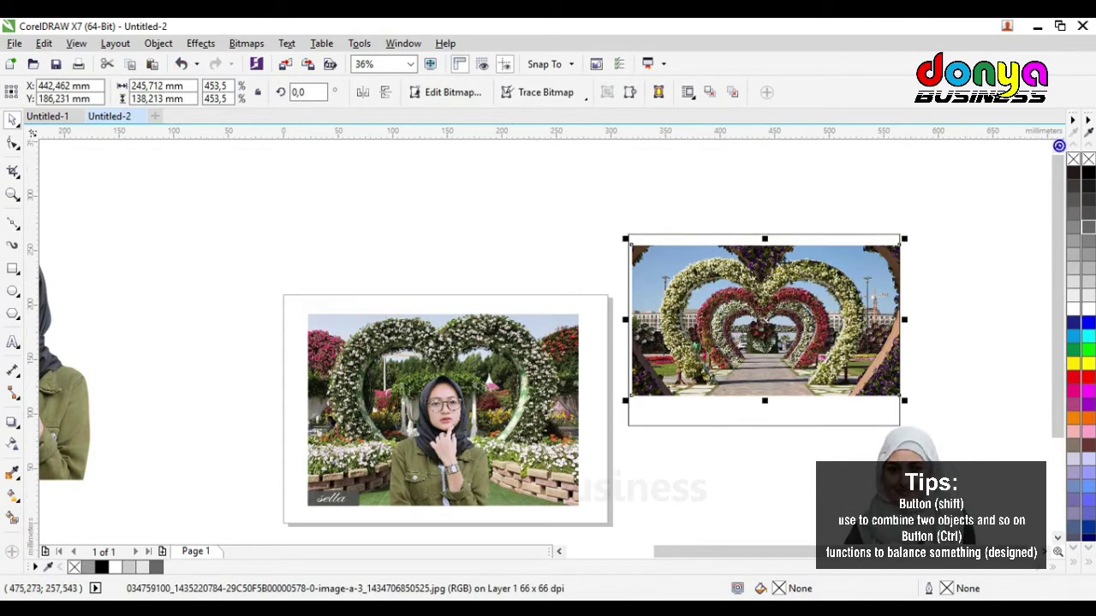
pyautogui.moveTo(882, 331); pyautogui.dragTo(979, 387)
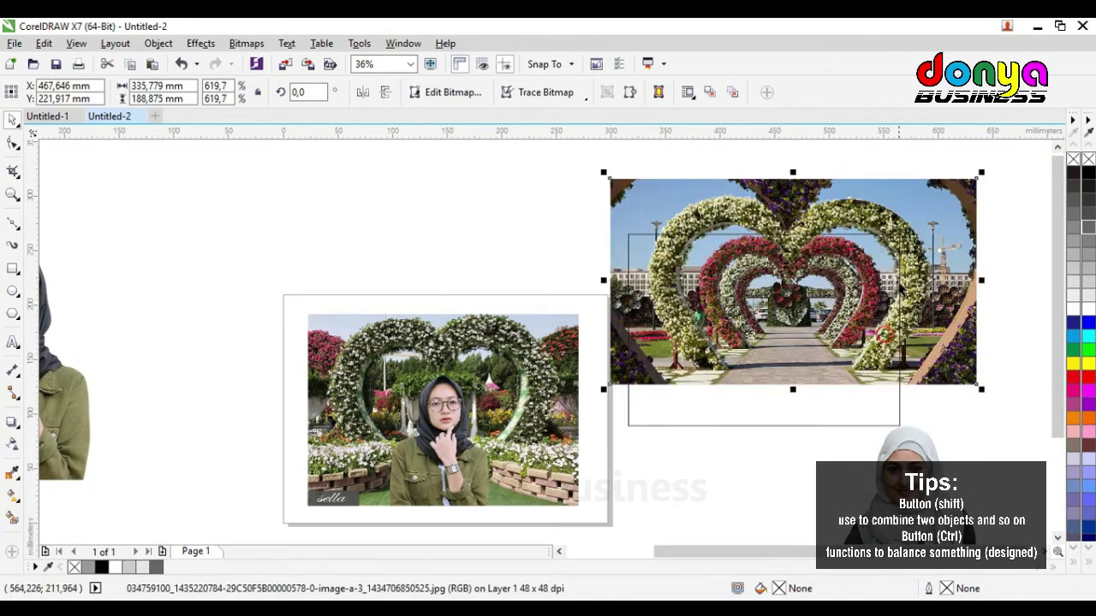
# Move the enlarged heart-arch photo over the rectangle so it covers the whole frame, and nudge it slightly to the right
pyautogui.moveTo(947, 282); pyautogui.dragTo(930, 319)
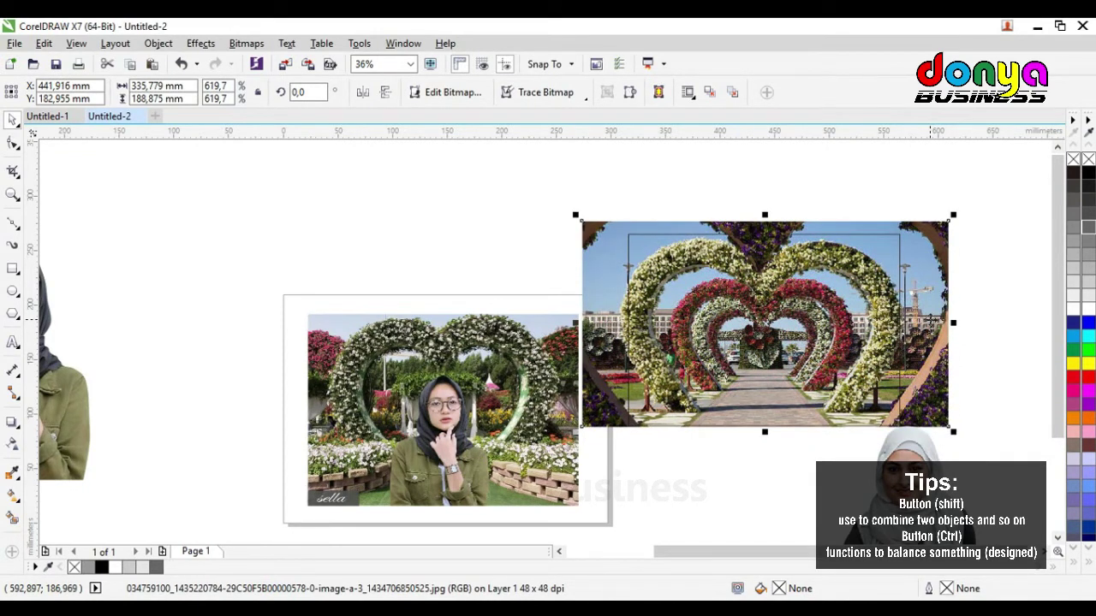
pyautogui.press('Right')
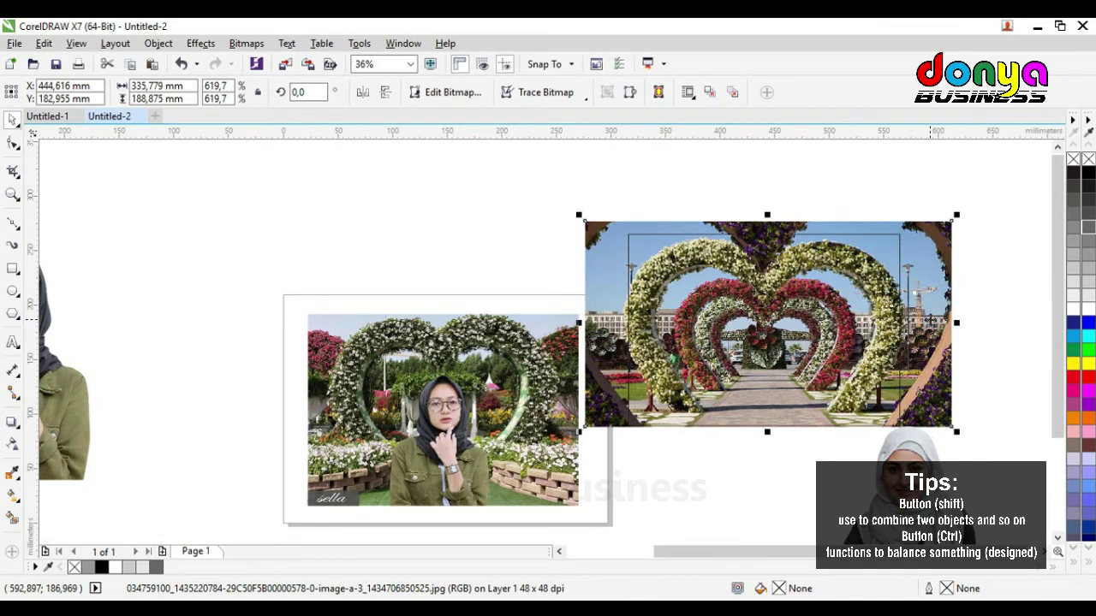
pyautogui.press('Right')
pyautogui.press('Right')
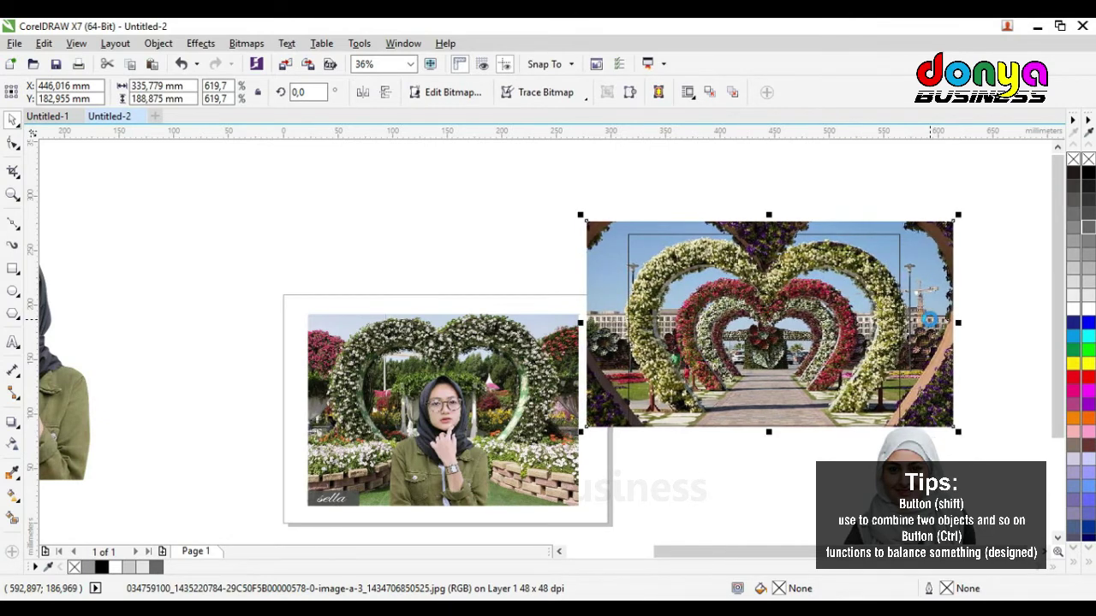
pyautogui.press('Right')
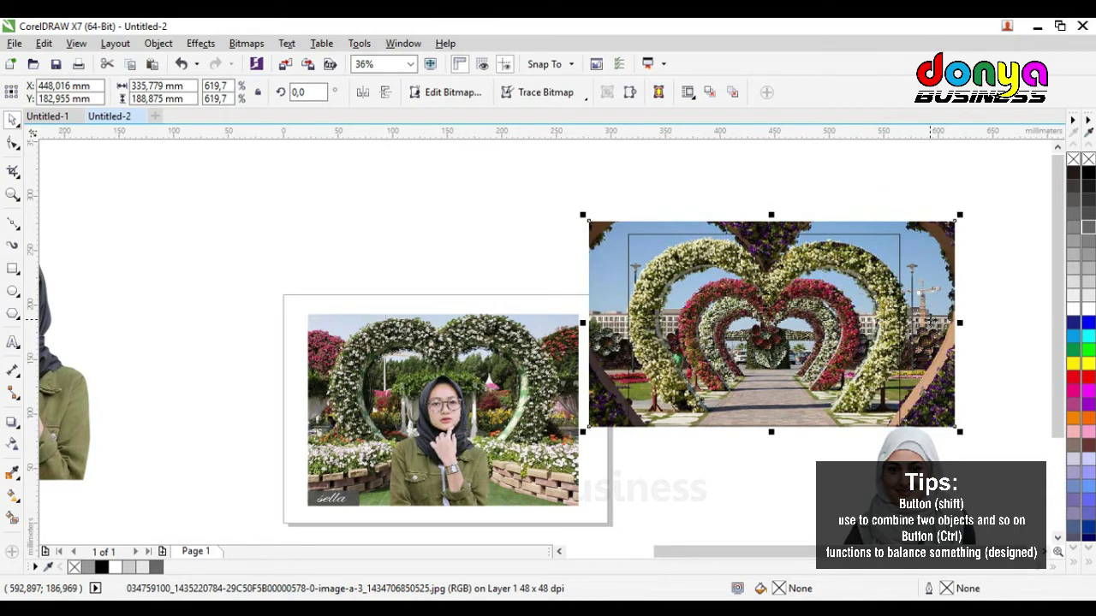
# Scale the heart-arch photo down to about 322 × 181 mm and nudge it down and left until the arches are centered in the rectangle
pyautogui.moveTo(962, 213); pyautogui.dragTo(956, 207)
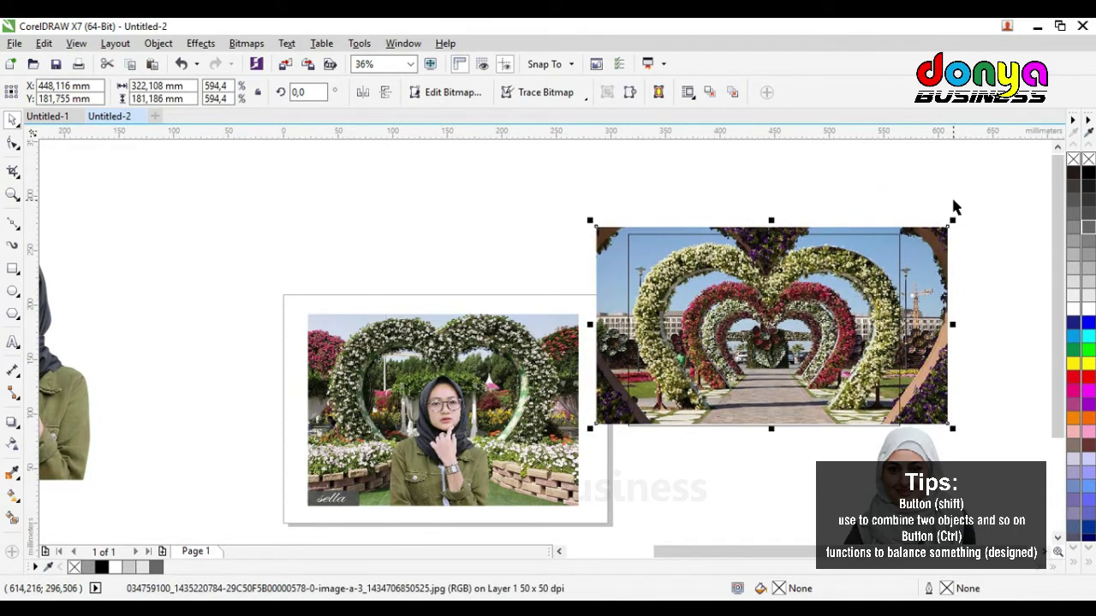
pyautogui.press('Down')
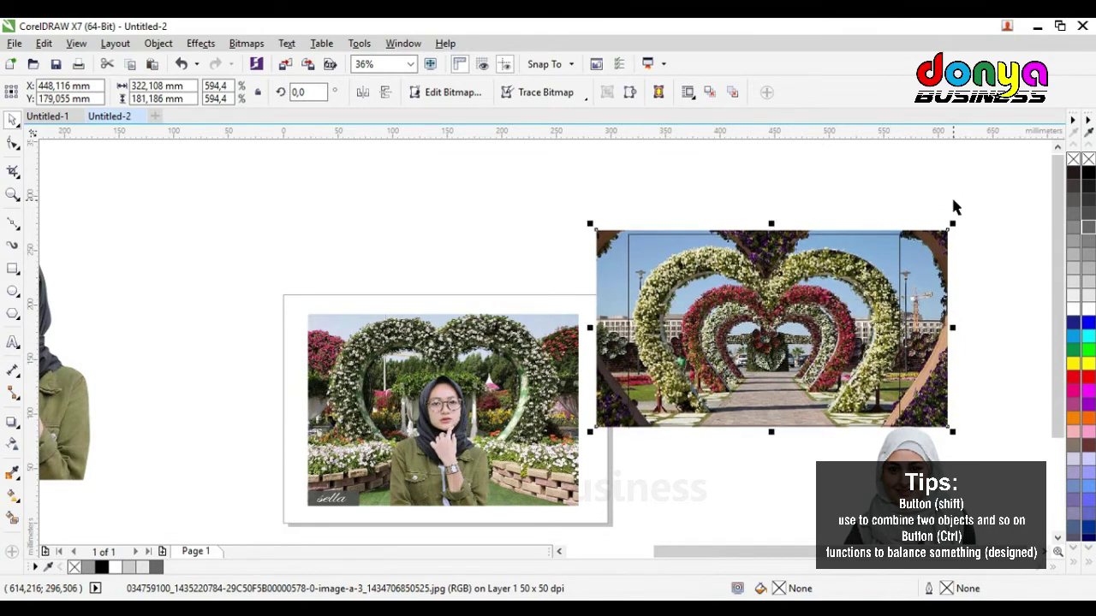
pyautogui.press('Down')
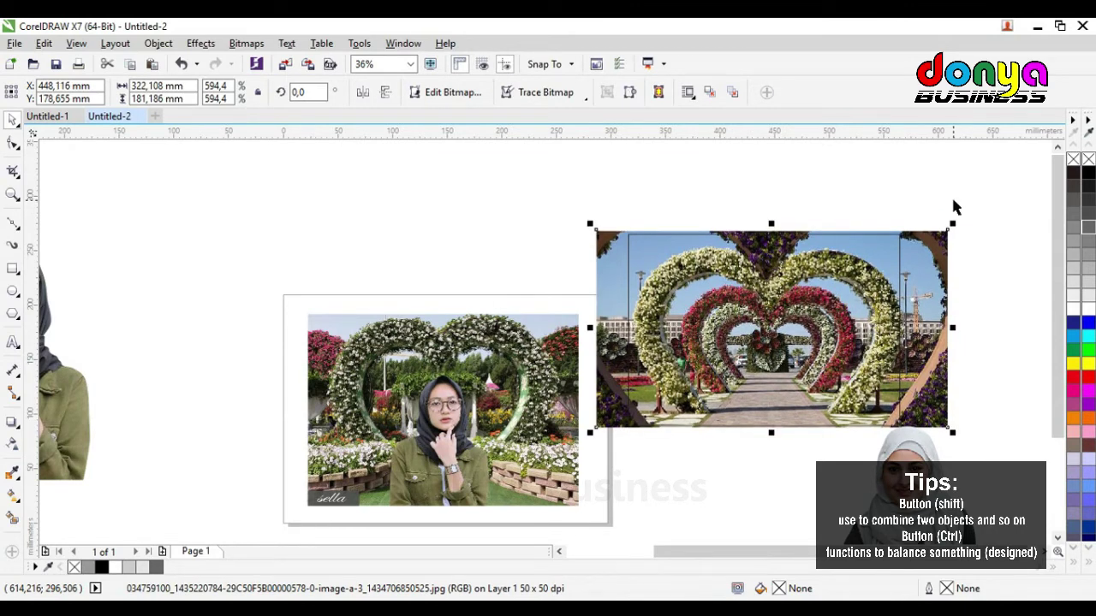
pyautogui.press('Right')
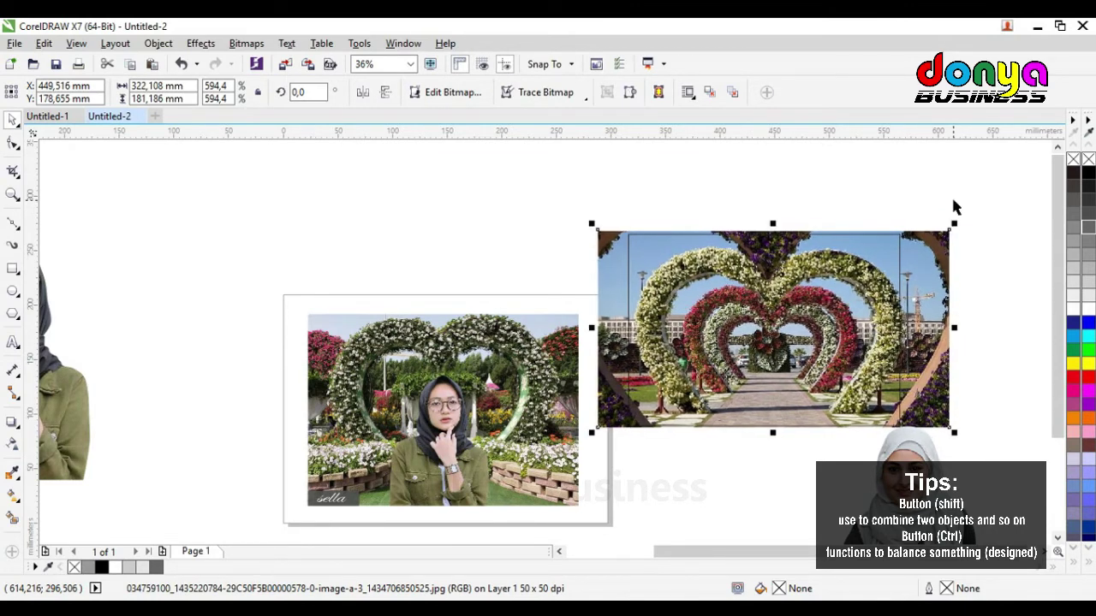
pyautogui.press('Left')
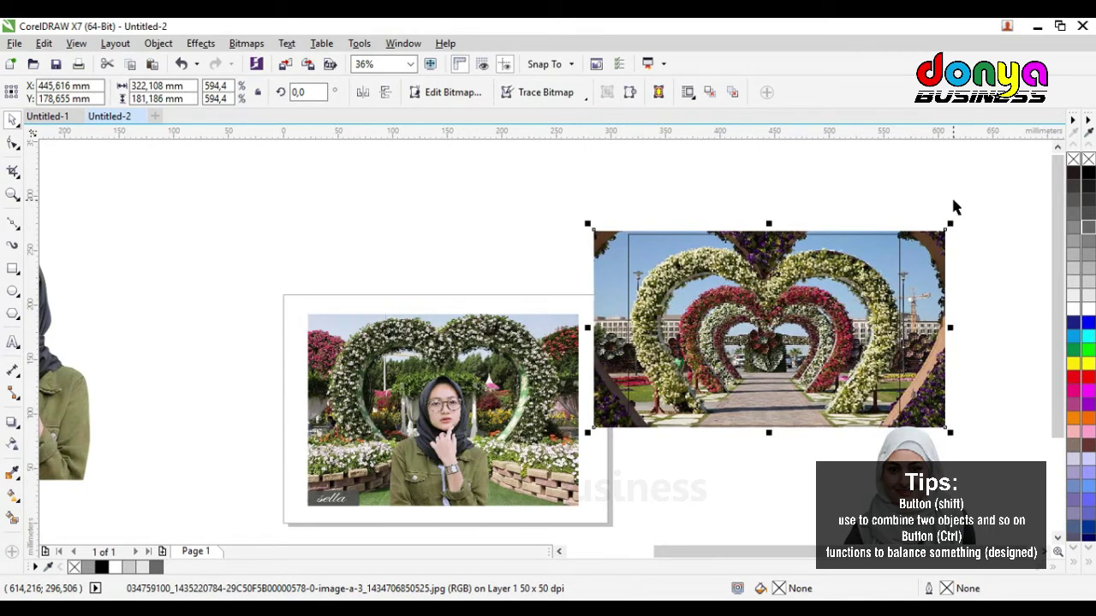
pyautogui.press('Left')
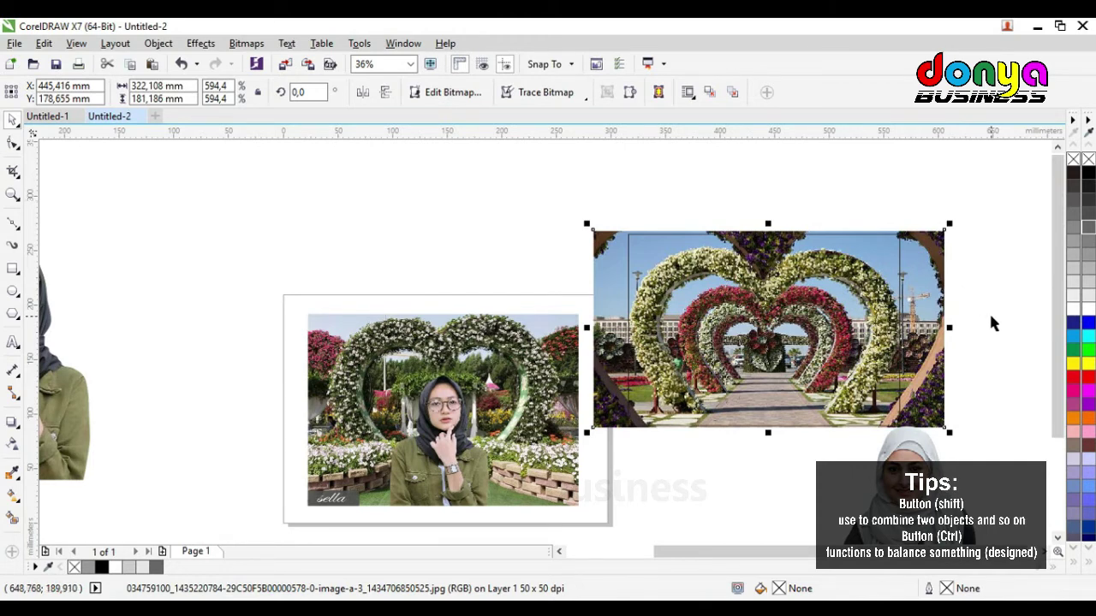
# Select only the rectangle over the heart-arch photo and copy it to the clipboard
pyautogui.click(819, 175)
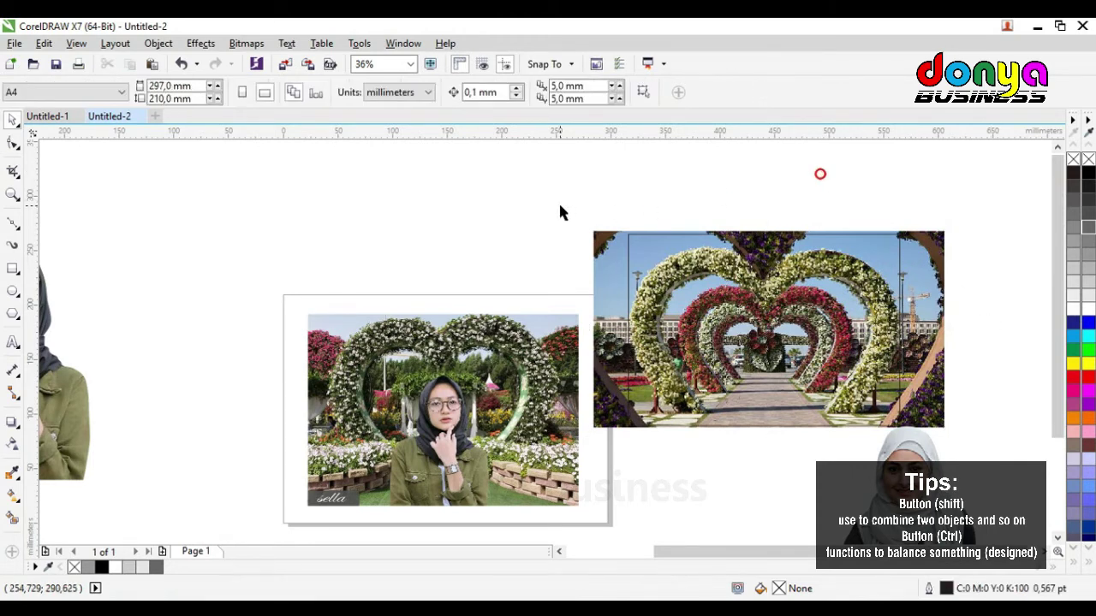
pyautogui.moveTo(560, 206); pyautogui.dragTo(998, 440)
pyautogui.click(998, 438)
pyautogui.moveTo(594, 196); pyautogui.dragTo(949, 439)
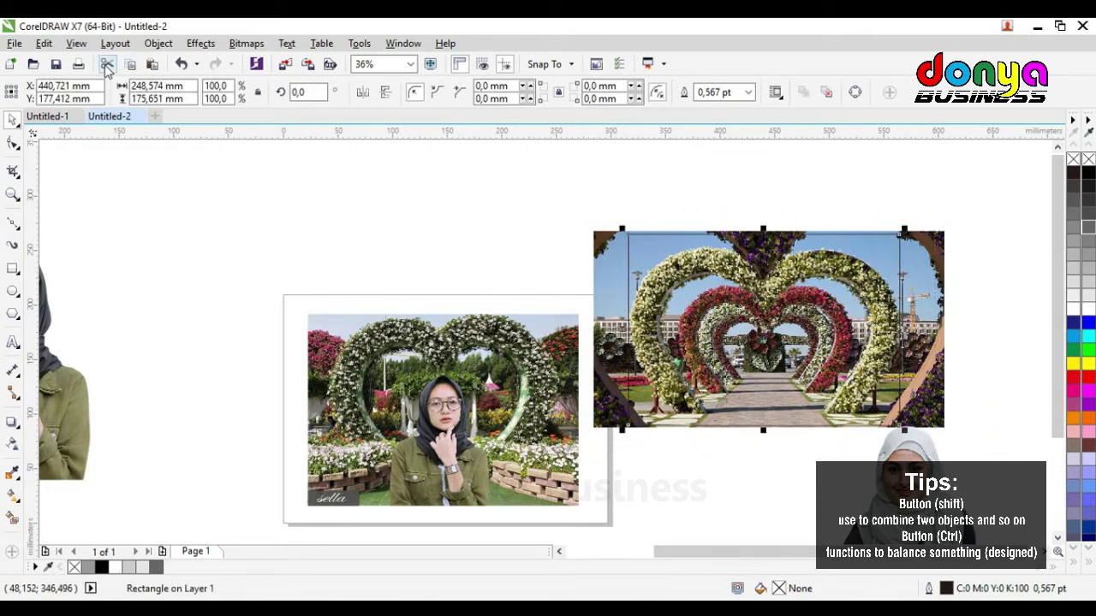
pyautogui.click(133, 63)
# Intersect the rectangle with the heart-arch photo and delete the original uncropped photo
pyautogui.moveTo(525, 185); pyautogui.dragTo(1035, 454)
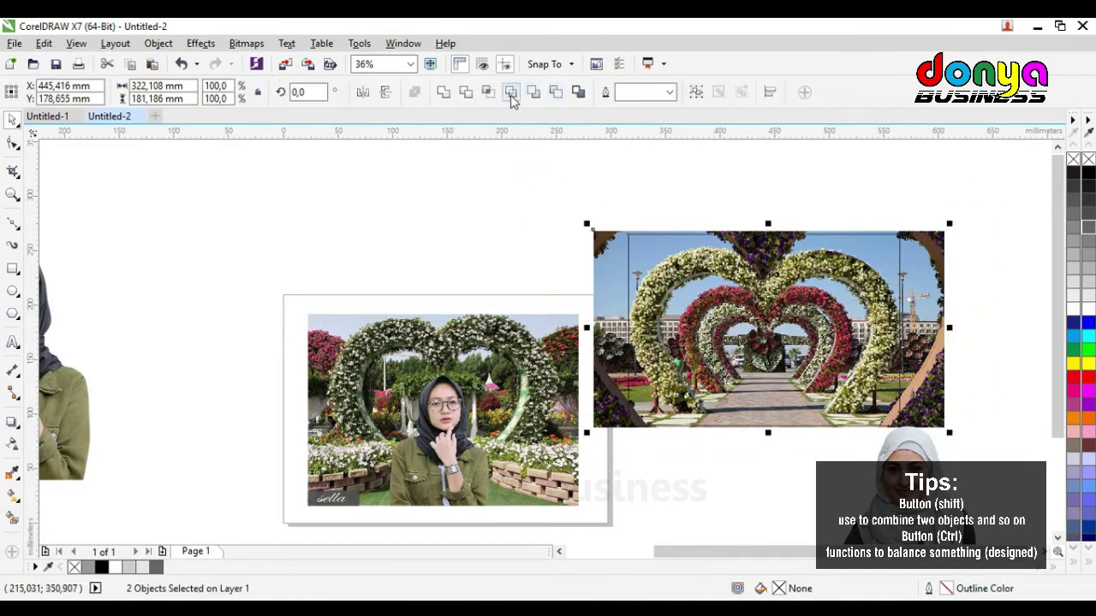
pyautogui.click(491, 93)
pyautogui.click(563, 163)
pyautogui.click(612, 258)
pyautogui.press('Delete')
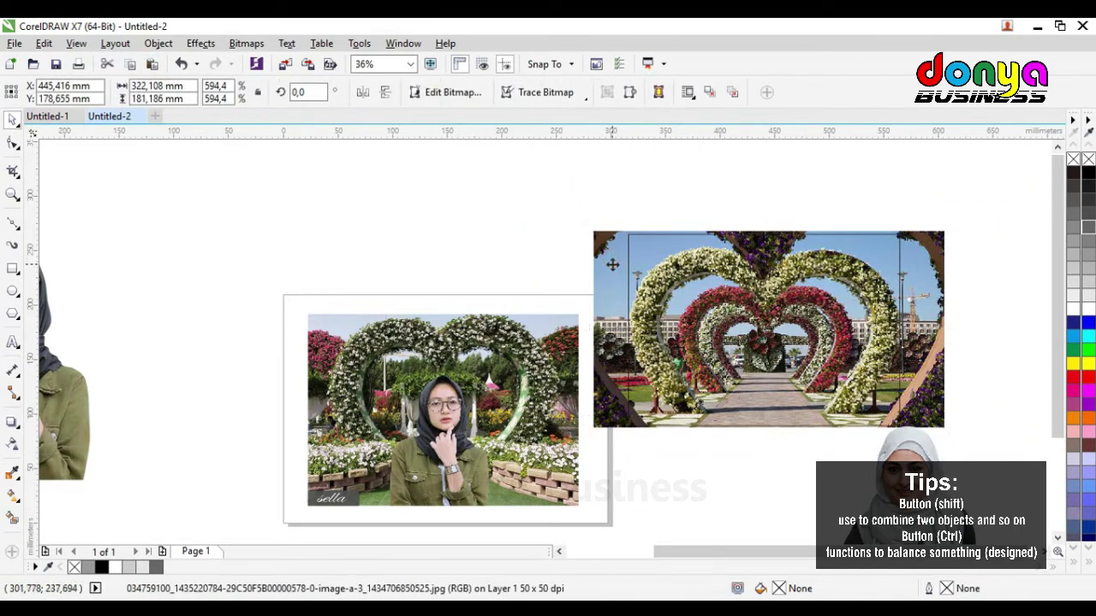
# Set the outline width of the rectangle around the cropped heart-arch photo to None
pyautogui.click(900, 242)
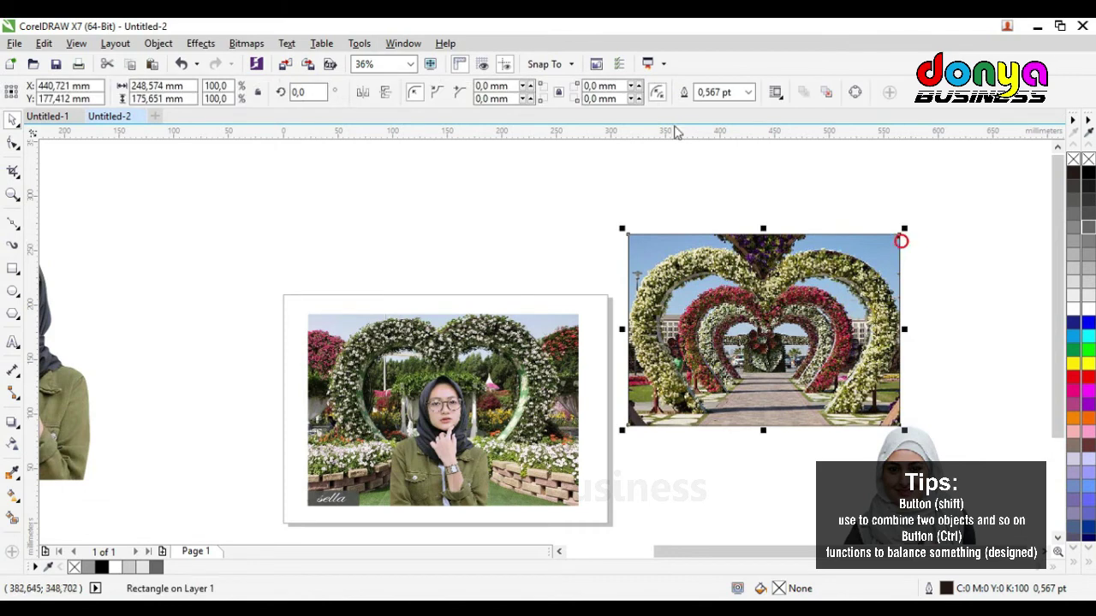
pyautogui.click(748, 91)
pyautogui.click(737, 106)
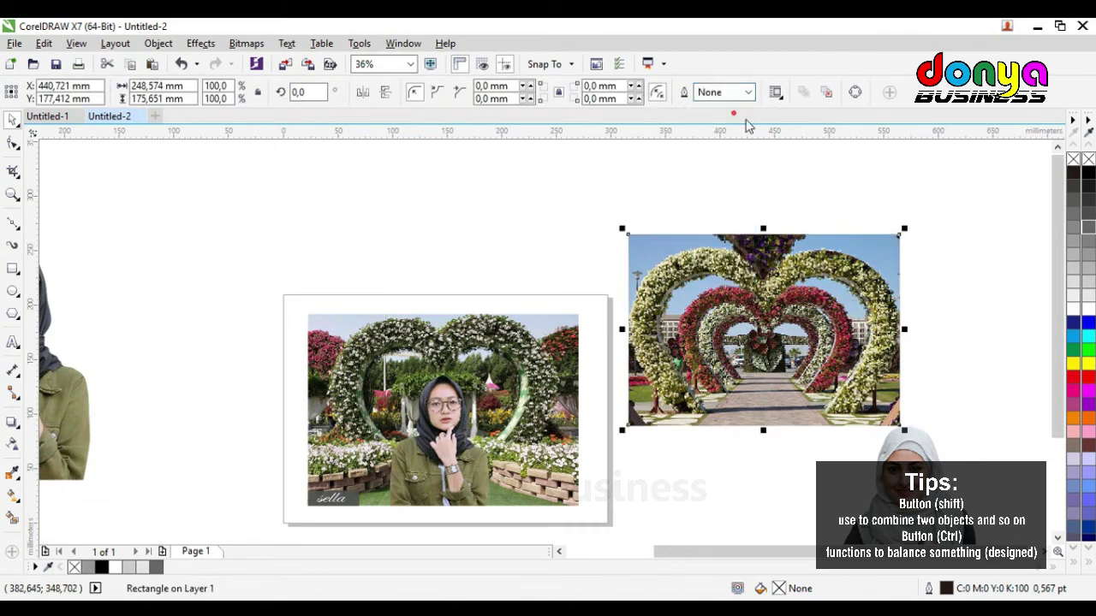
pyautogui.click(977, 339)
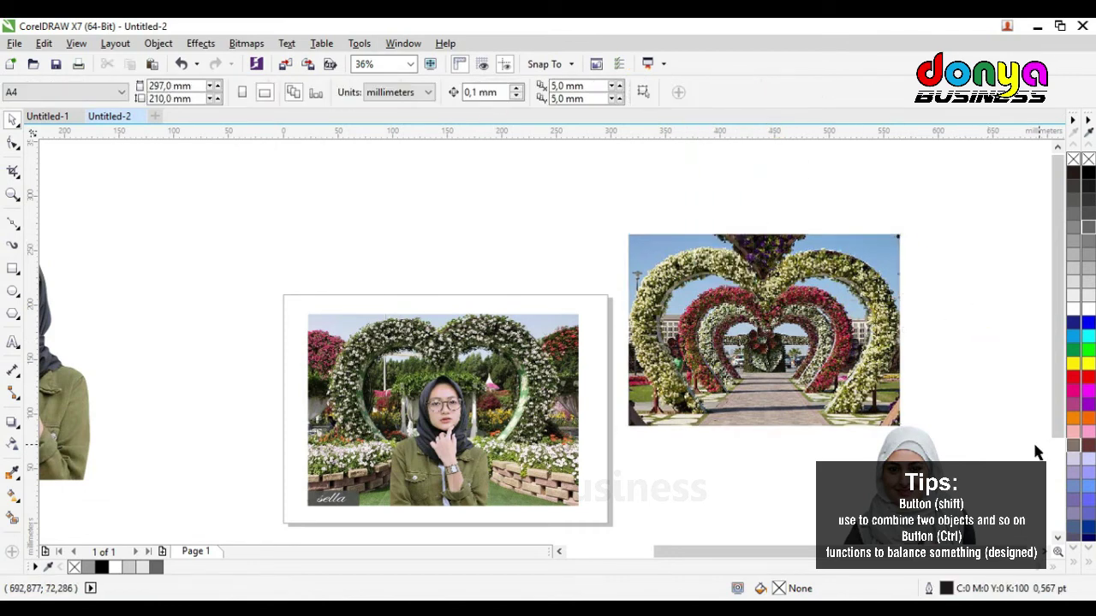
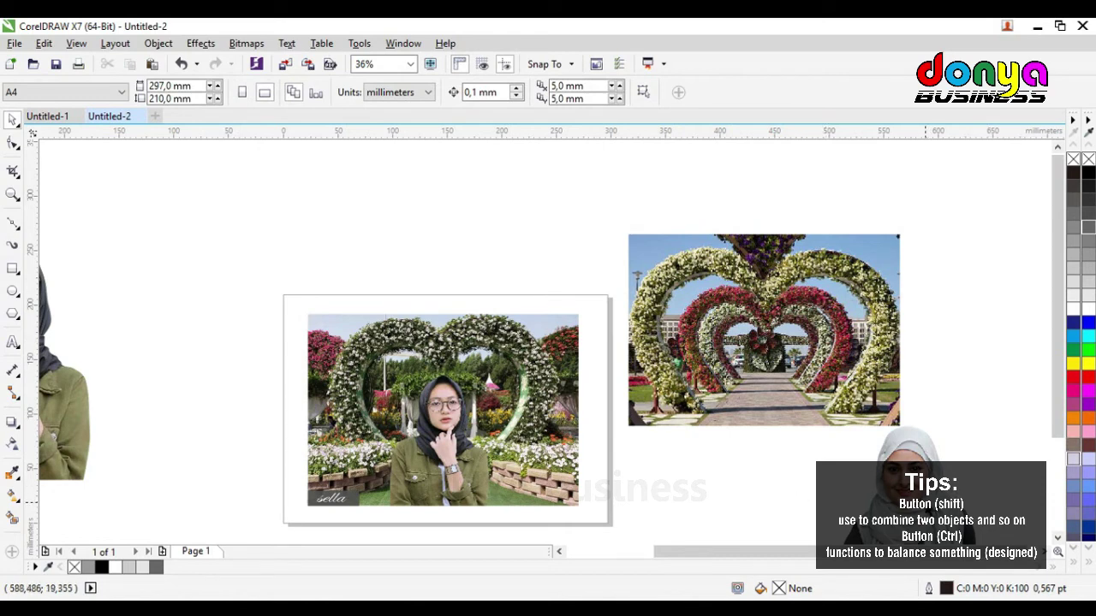
# Move the white-hijab cutout onto the middle of the cropped heart-arch photo, with its base near the photo's bottom edge
pyautogui.moveTo(925, 510); pyautogui.dragTo(771, 357)
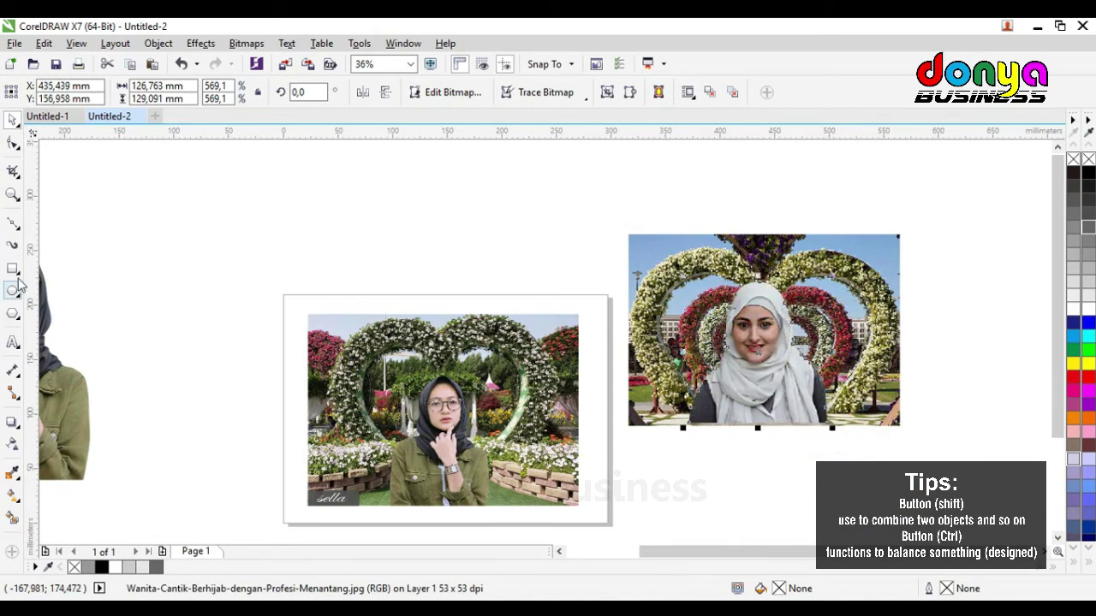
pyautogui.click(13, 194)
pyautogui.moveTo(550, 214); pyautogui.dragTo(952, 456)
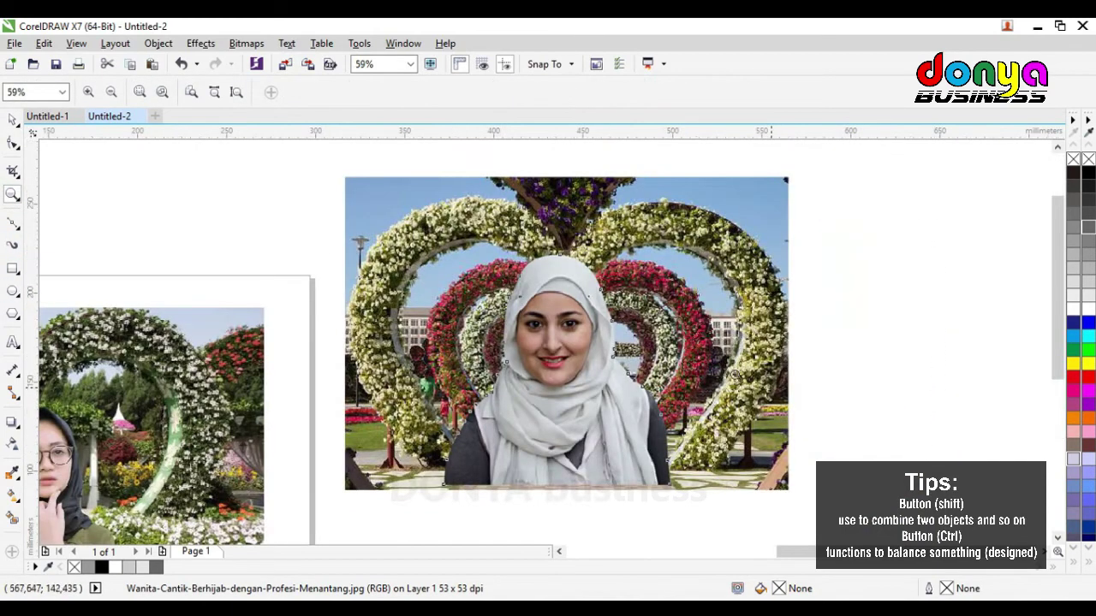
pyautogui.click(13, 122)
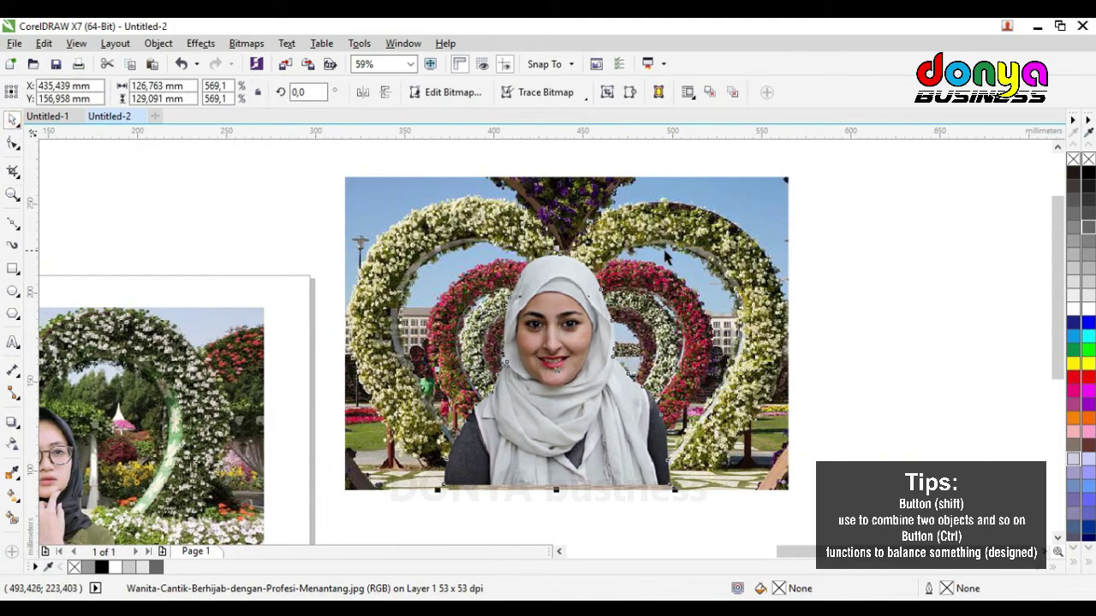
# Shift the outline-free rectangle off the heart-arch photo, and place the cutout back at the bottom middle at about 121 × 124 mm
pyautogui.moveTo(675, 248); pyautogui.dragTo(748, 448)
pyautogui.moveTo(673, 447); pyautogui.dragTo(534, 350)
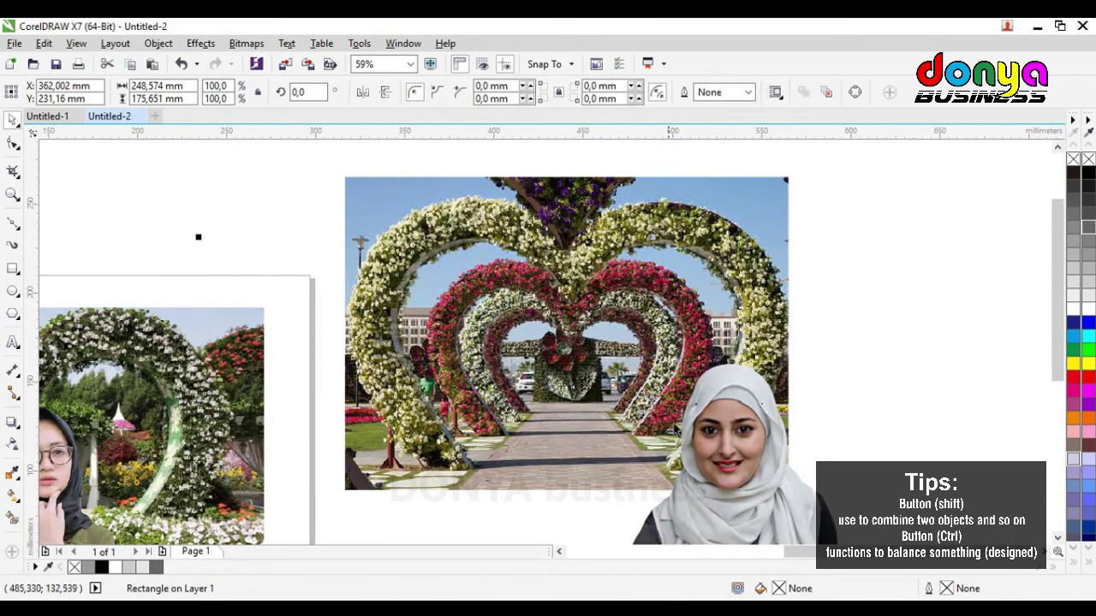
pyautogui.click(324, 244)
pyautogui.moveTo(717, 518); pyautogui.dragTo(567, 420)
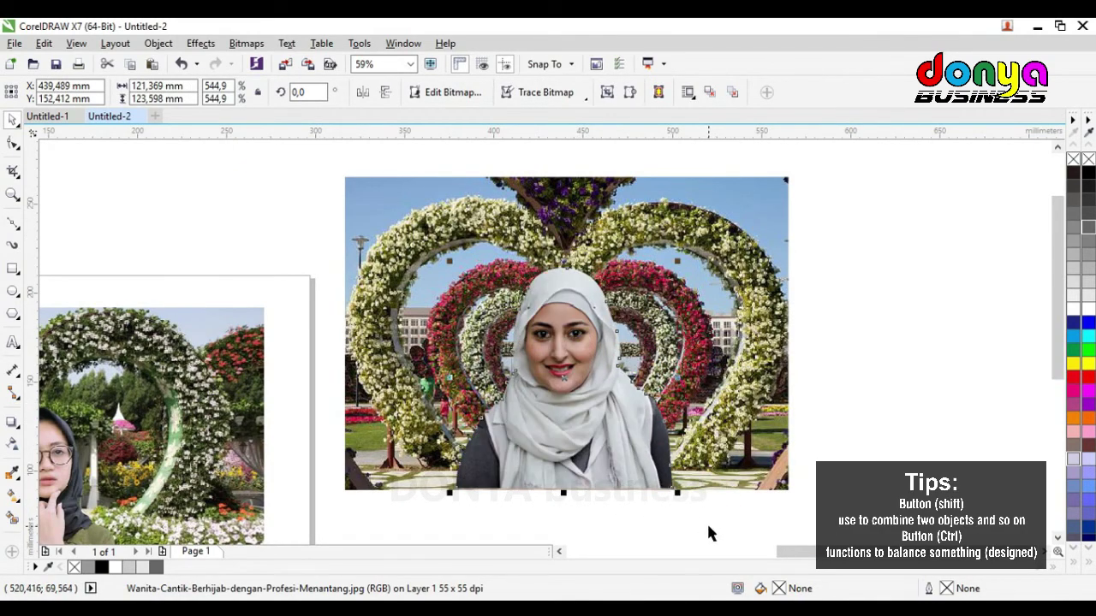
# Enlarge the white-hijab cutout to about 137 × 140 mm, centered under the arches with its base slightly below the photo's bottom edge
pyautogui.moveTo(675, 498); pyautogui.dragTo(684, 512)
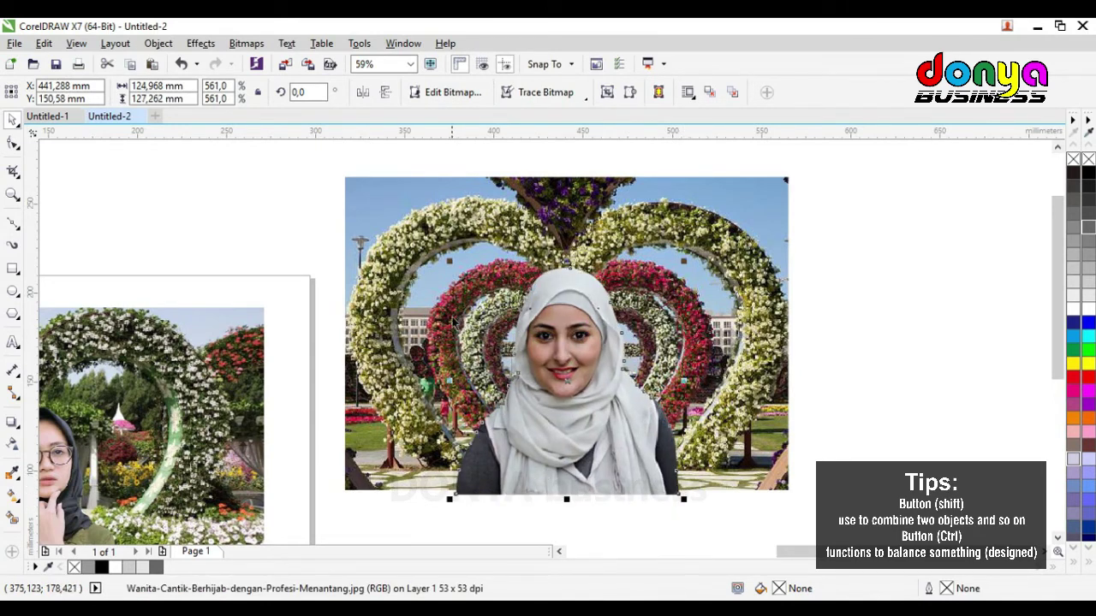
pyautogui.moveTo(449, 260); pyautogui.dragTo(425, 238)
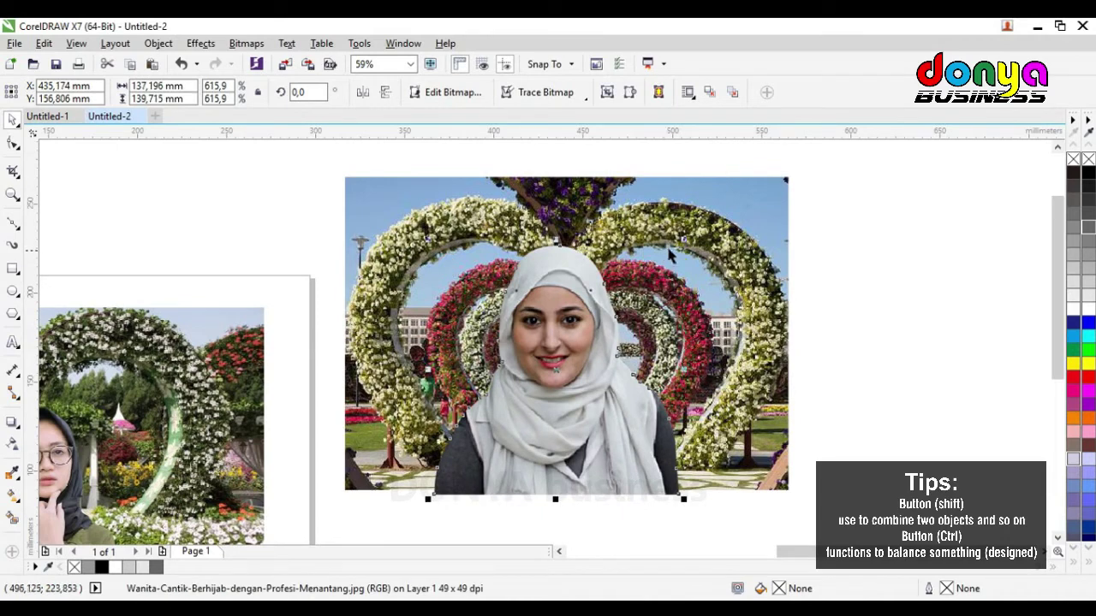
pyautogui.moveTo(679, 241); pyautogui.dragTo(700, 229)
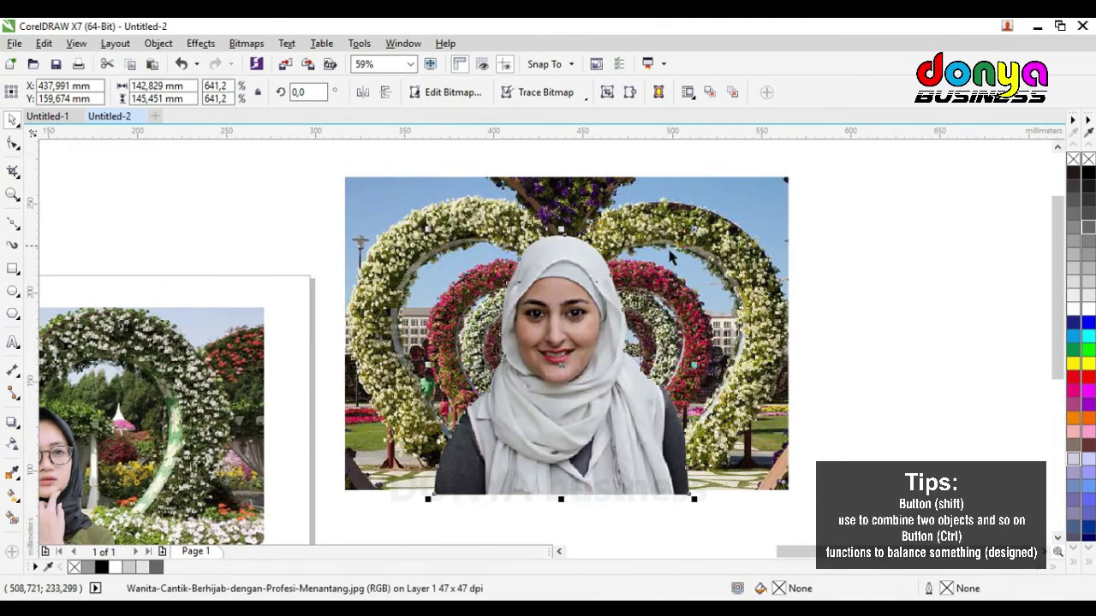
pyautogui.moveTo(565, 347); pyautogui.dragTo(568, 352)
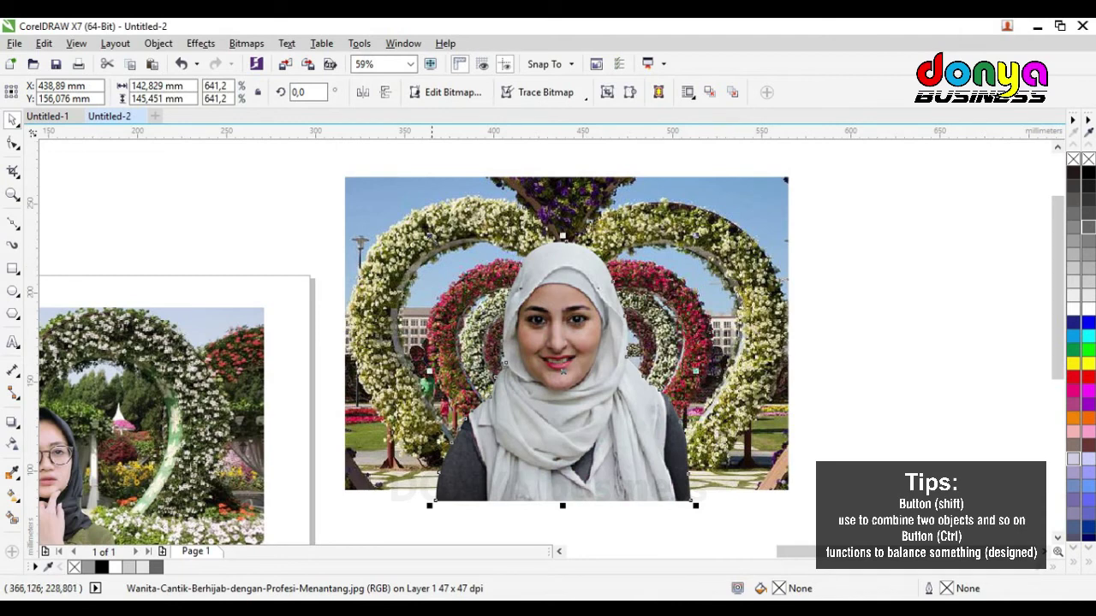
pyautogui.moveTo(431, 240); pyautogui.dragTo(439, 245)
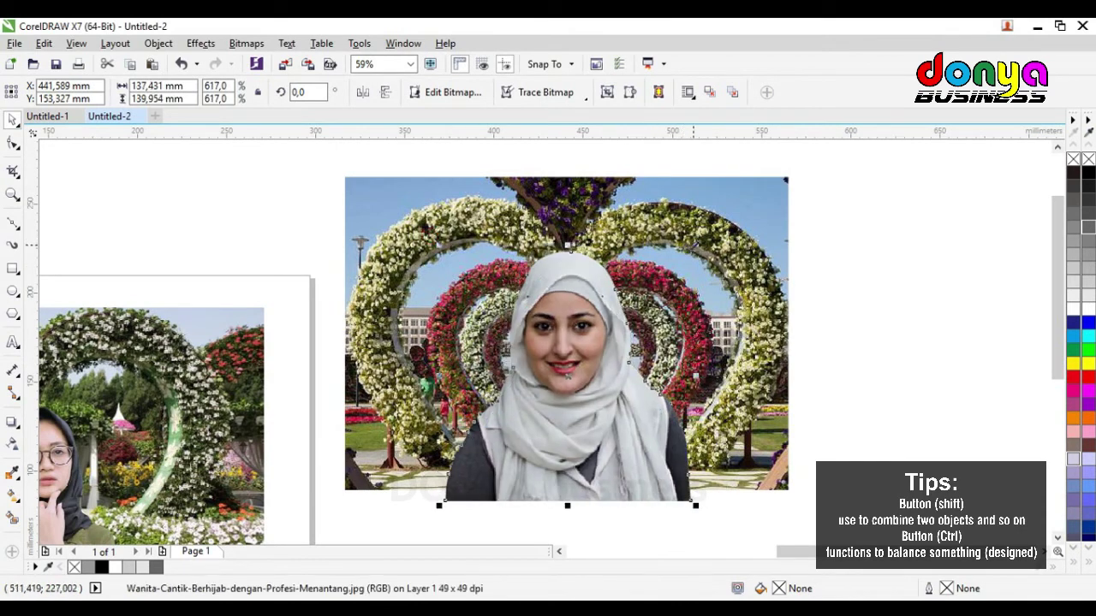
# Reduce the white-hijab cutout to about 130 × 133 mm, leaving its base slightly below the heart-arch photo
pyautogui.moveTo(695, 250); pyautogui.dragTo(684, 253)
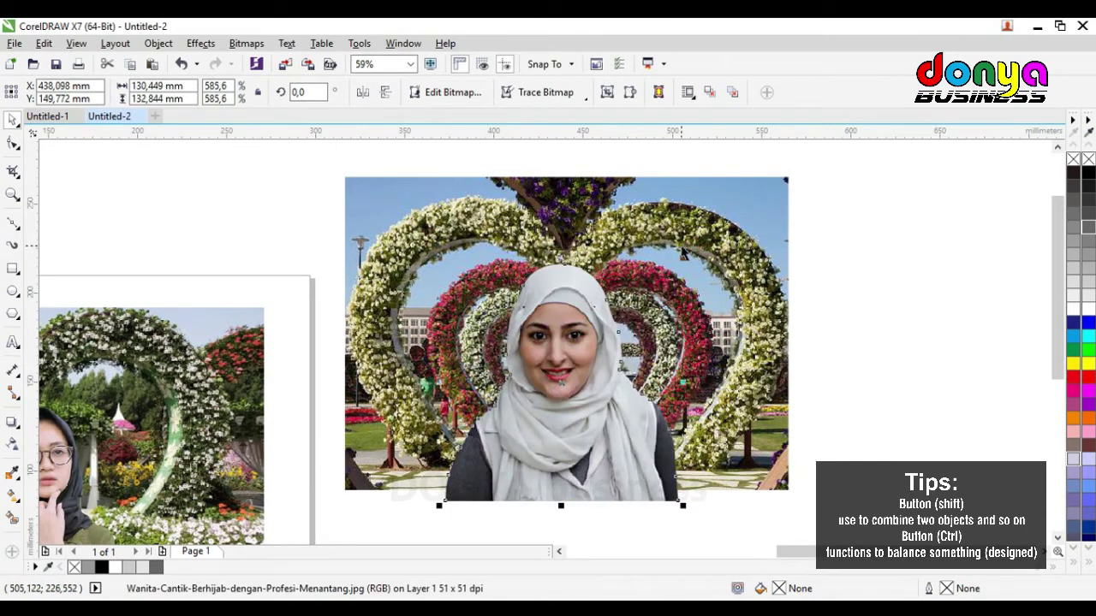
pyautogui.click(903, 387)
# Draw a rectangle about 244 × 35 mm along the heart-arch photo's bottom edge and use it to cut off the cutout's overhang
pyautogui.scroll(-1, 1017, 532)
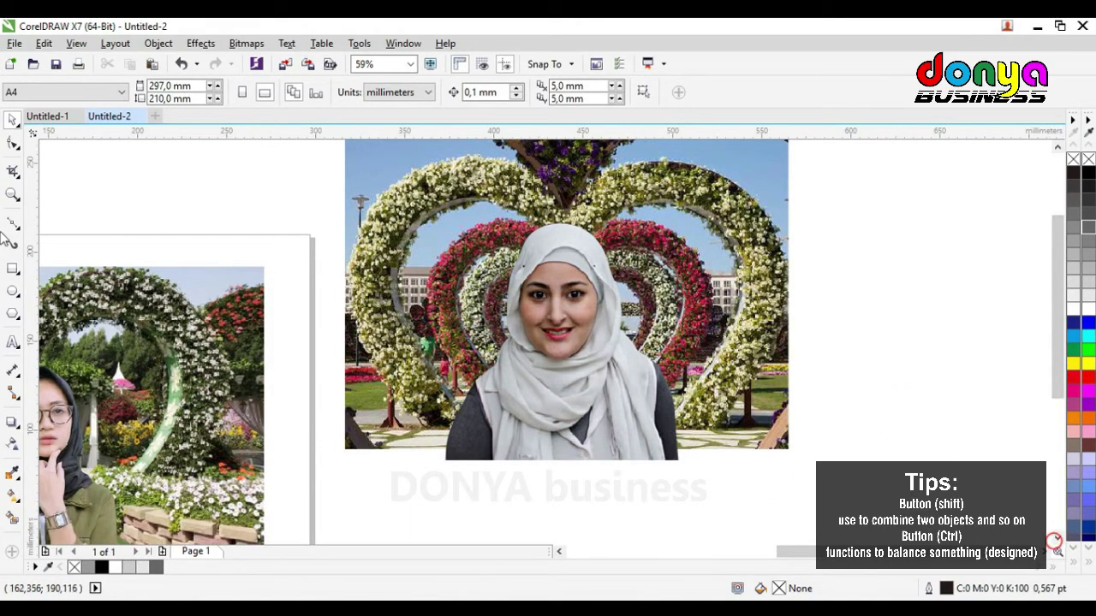
pyautogui.click(13, 268)
pyautogui.moveTo(345, 449); pyautogui.dragTo(781, 512)
pyautogui.click(12, 121)
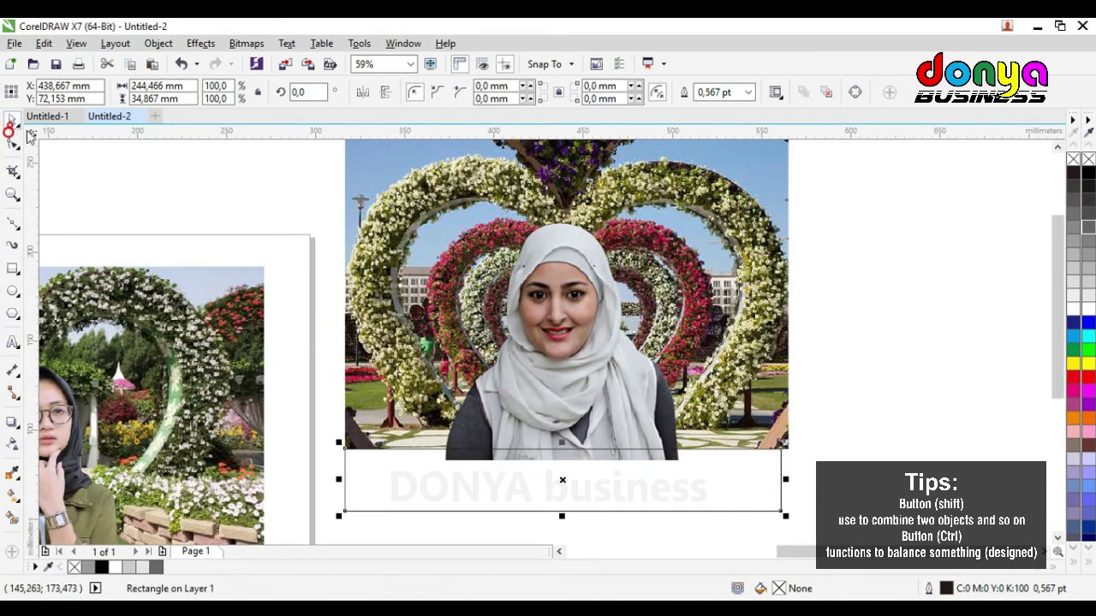
pyautogui.keyDown('shift'); pyautogui.click(562, 321); pyautogui.keyUp('shift')
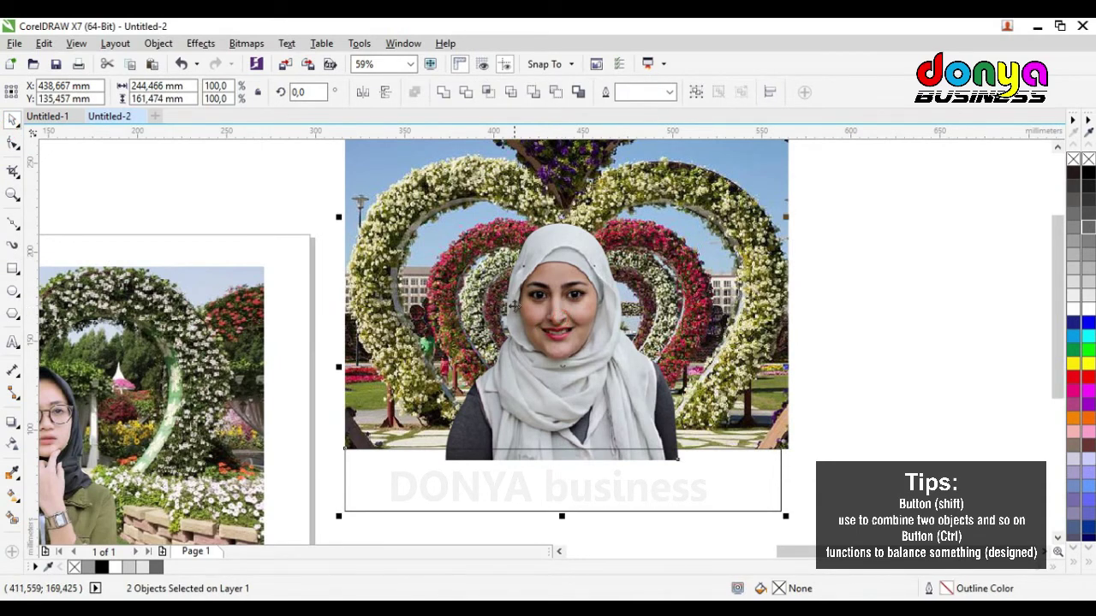
pyautogui.click(555, 91)
pyautogui.click(850, 278)
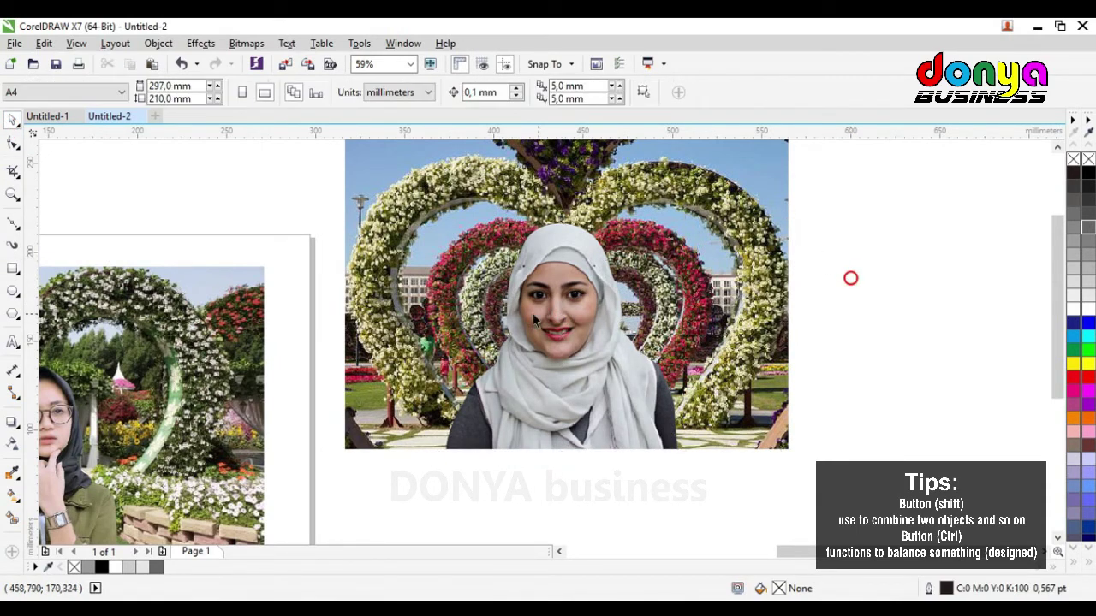
# Mirror the trimmed white-hijab cutout horizontally
pyautogui.click(12, 196)
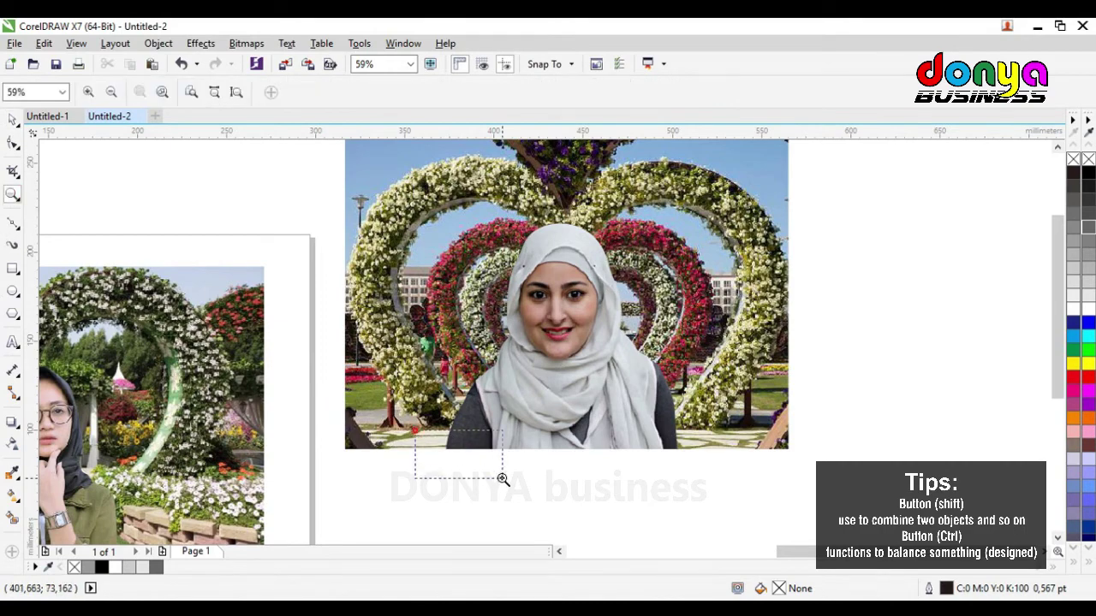
pyautogui.click(501, 475)
pyautogui.rightClick(485, 362)
pyautogui.rightClick(511, 365)
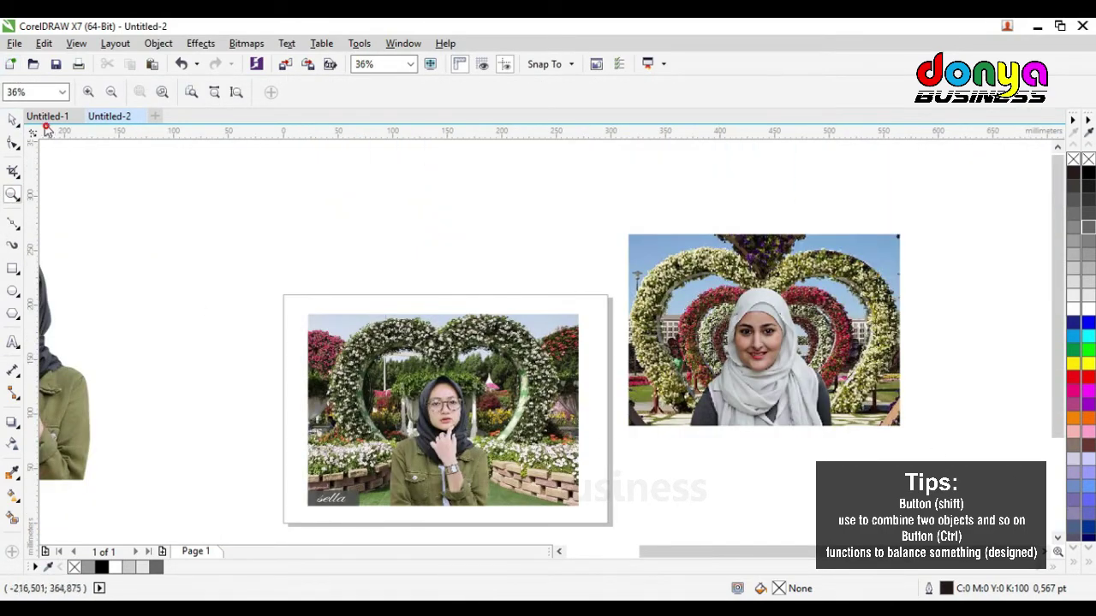
pyautogui.click(12, 120)
pyautogui.moveTo(601, 199); pyautogui.dragTo(973, 459)
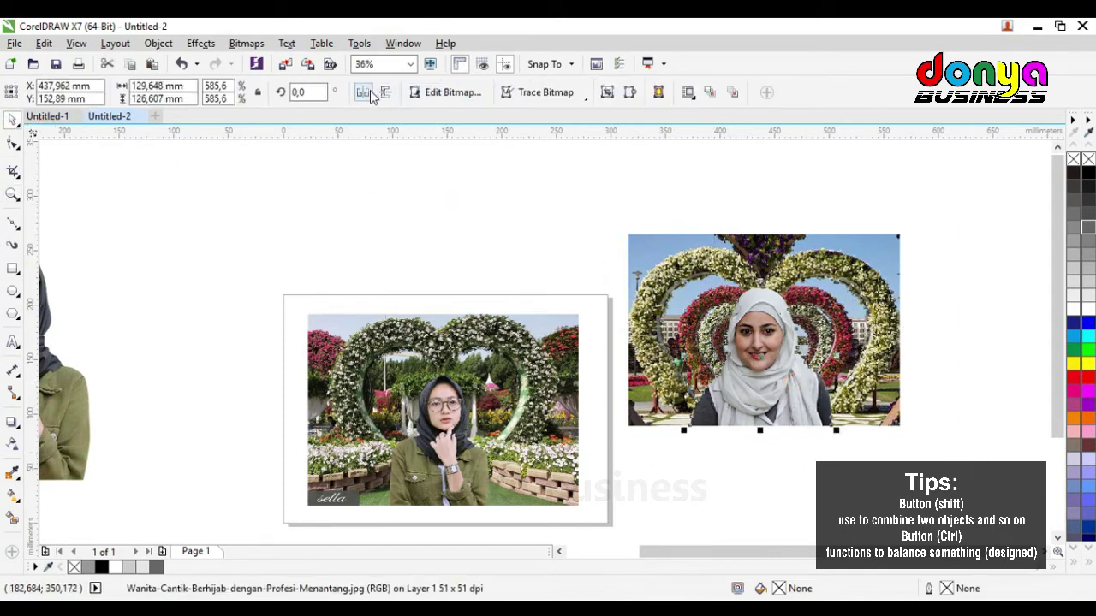
pyautogui.click(368, 92)
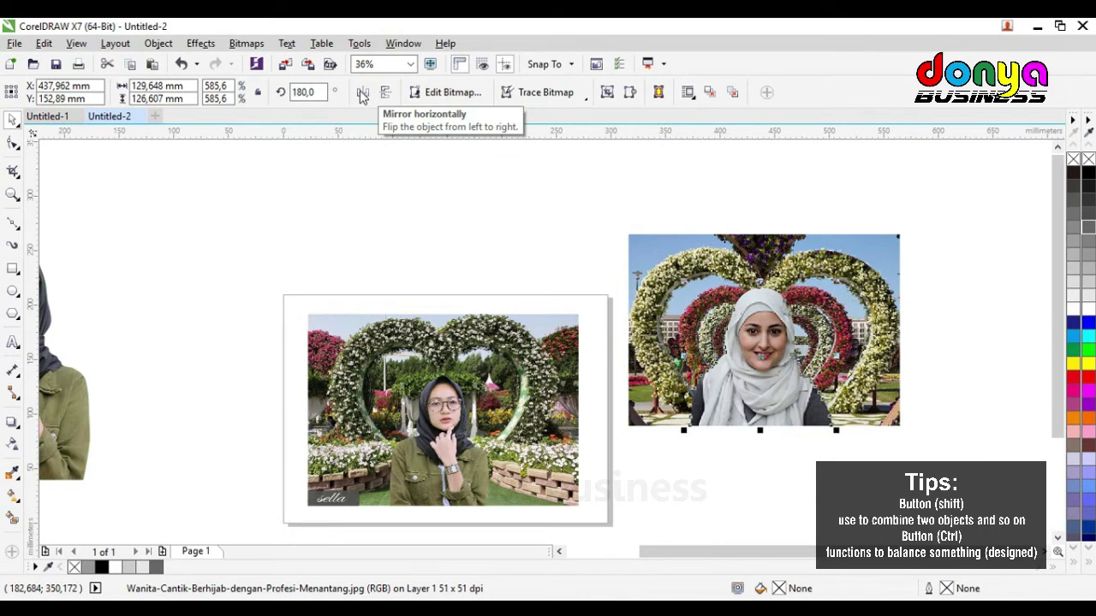
pyautogui.click(452, 180)
# Select the heart-arch photo together with its cutout and move this second composite slightly down and well to the right of the page
pyautogui.moveTo(572, 200); pyautogui.dragTo(989, 468)
pyautogui.moveTo(893, 248); pyautogui.dragTo(885, 306)
pyautogui.moveTo(801, 349)
pyautogui.mouseDown()
pyautogui.moveTo(788, 360)
pyautogui.moveTo(804, 349)
pyautogui.mouseUp()
pyautogui.moveTo(883, 308); pyautogui.dragTo(912, 282)
pyautogui.click(1049, 552)
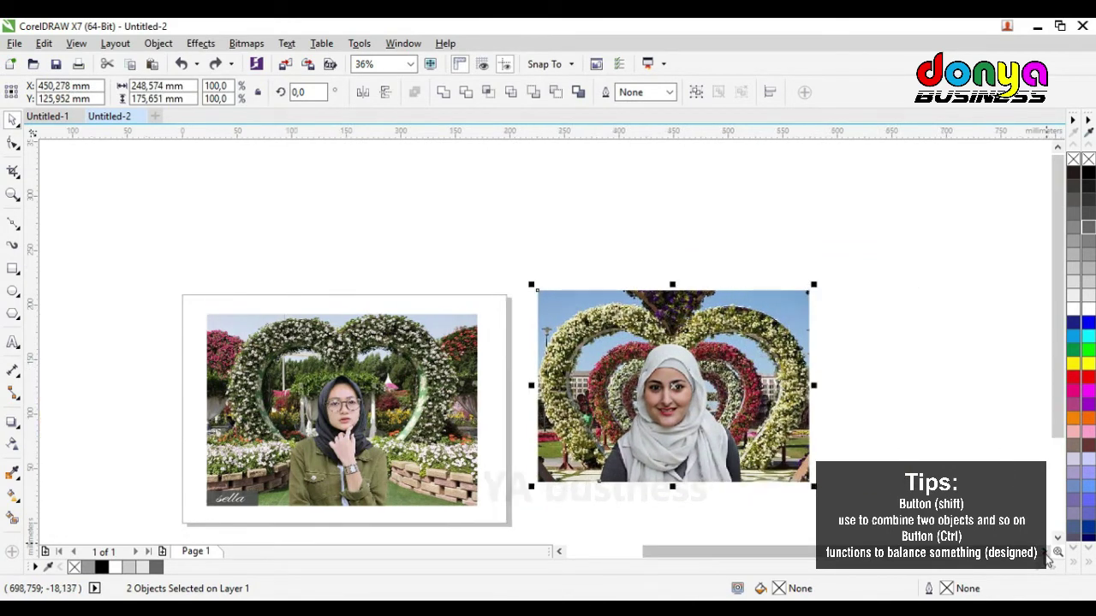
pyautogui.click(1049, 552)
pyautogui.moveTo(355, 416); pyautogui.dragTo(673, 416)
# Move the first composite off the page to about X 467, Y 126 mm, and the second one further right to about X 1016, Y 133 mm
pyautogui.click(137, 406)
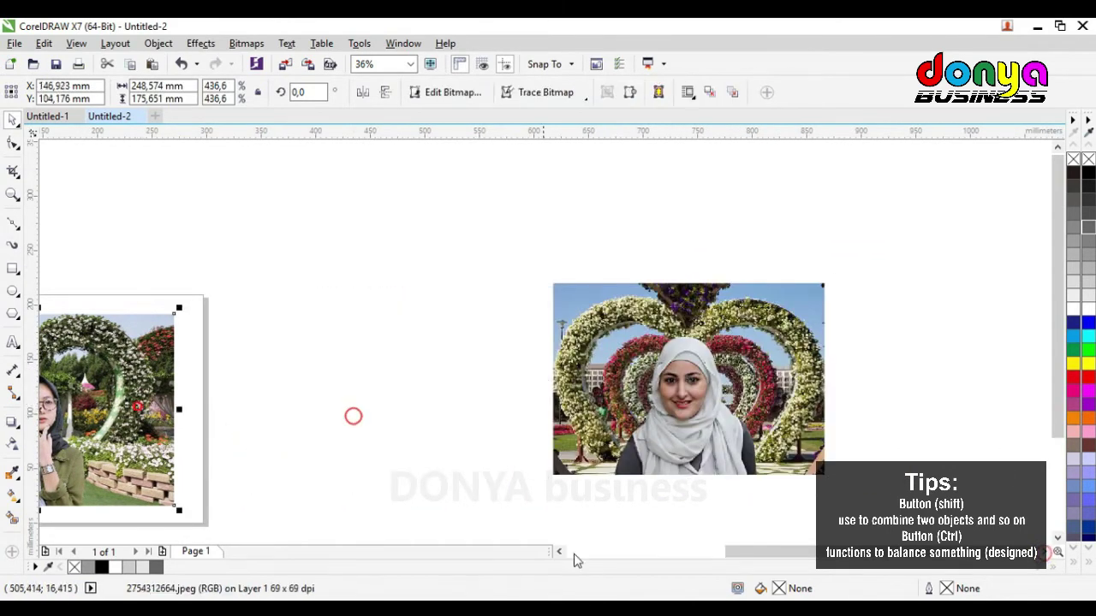
pyautogui.click(559, 552)
pyautogui.moveTo(75, 287); pyautogui.dragTo(433, 528)
pyautogui.moveTo(271, 443); pyautogui.dragTo(621, 421)
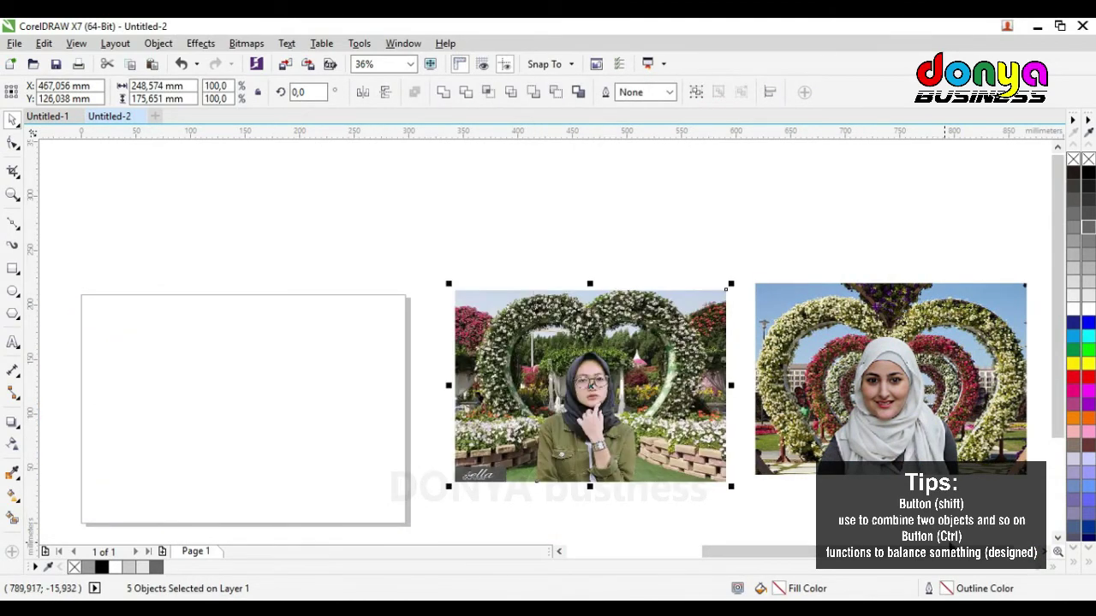
pyautogui.click(1052, 551)
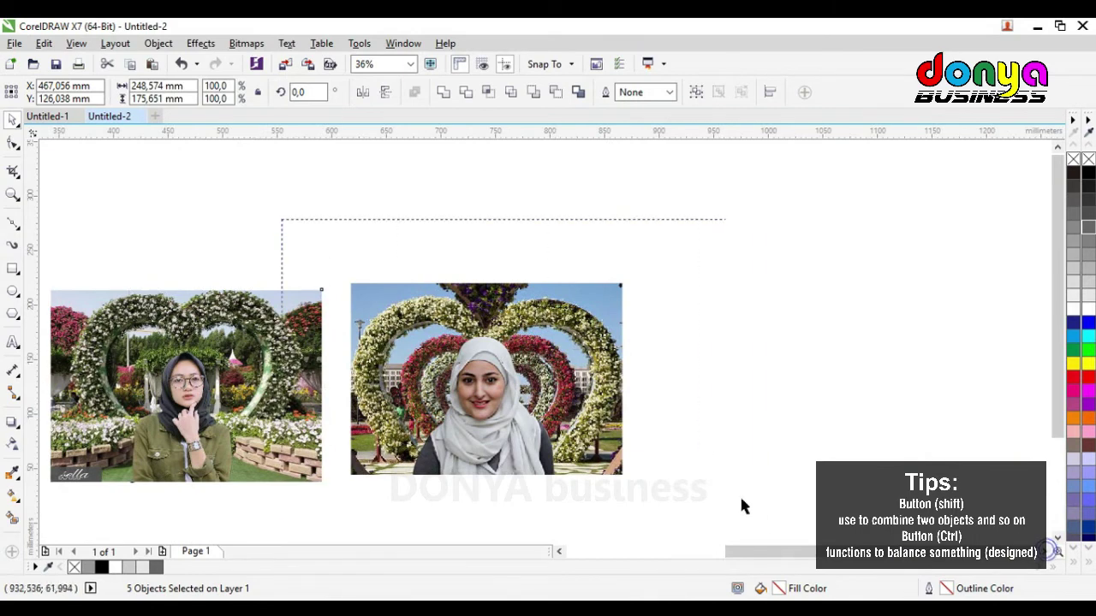
pyautogui.moveTo(487, 372); pyautogui.dragTo(785, 372)
# Move the whole first composite, including its cutout and name label, further right until it sits beside the second composite
pyautogui.click(559, 551)
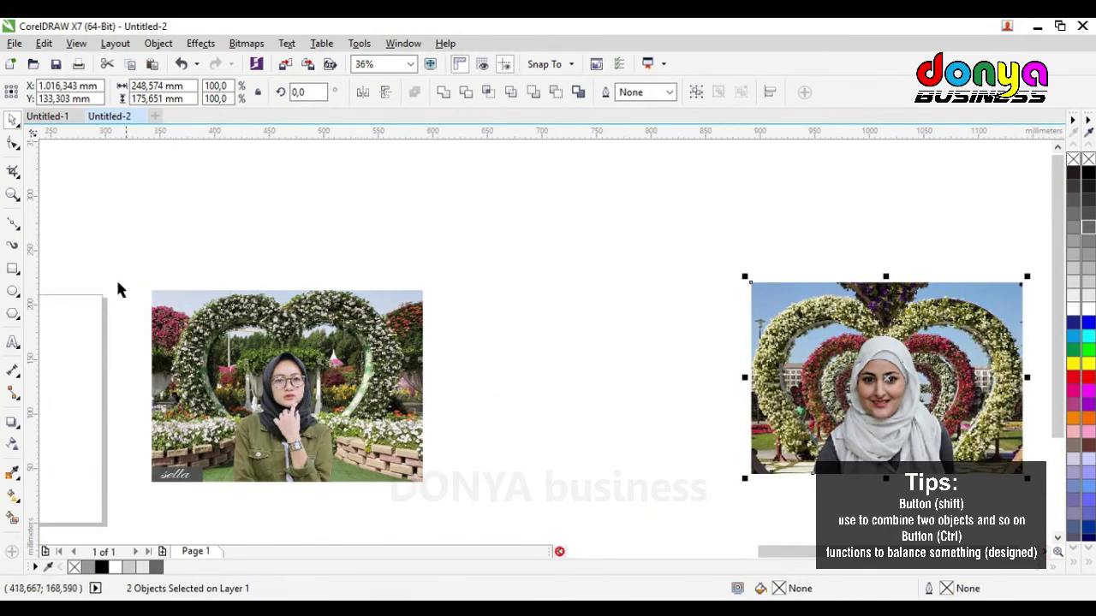
pyautogui.moveTo(110, 265); pyautogui.dragTo(531, 497)
pyautogui.moveTo(323, 404); pyautogui.dragTo(614, 401)
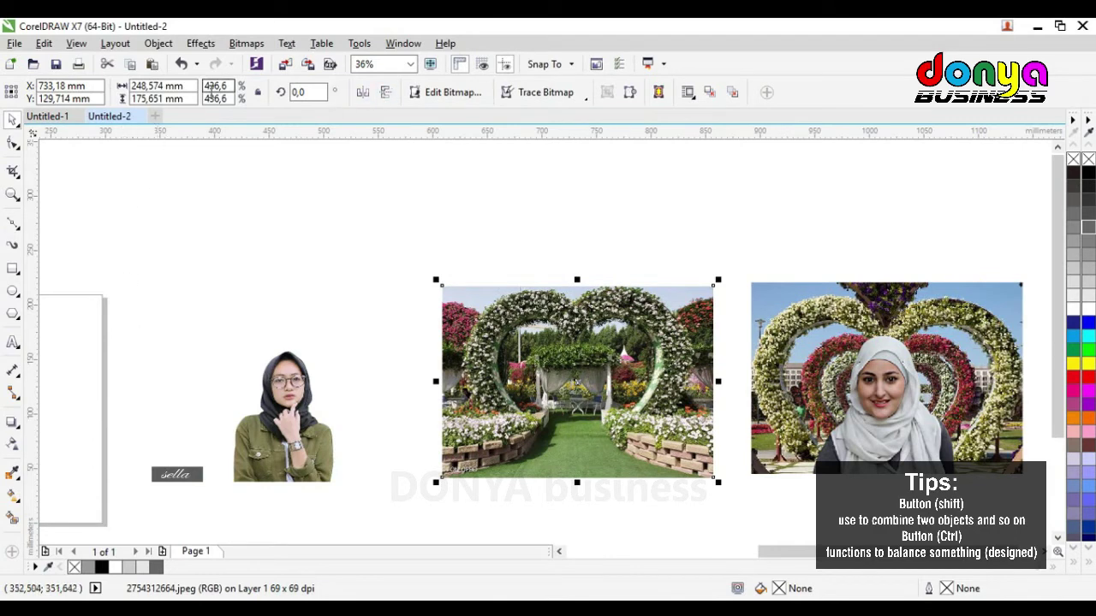
pyautogui.click(180, 63)
pyautogui.moveTo(94, 219); pyautogui.dragTo(565, 516)
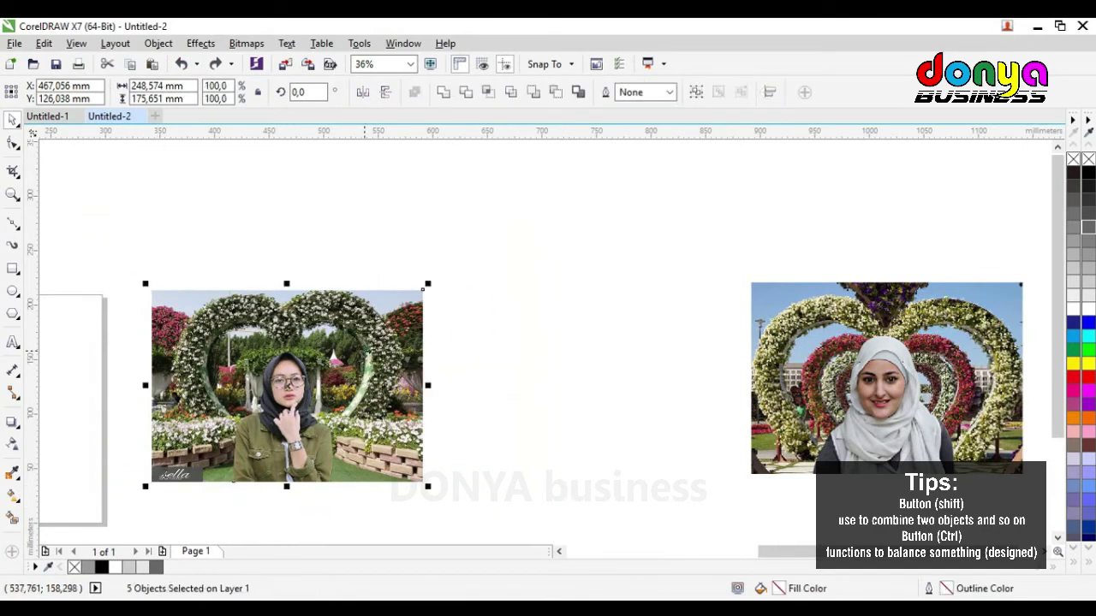
pyautogui.rightClick(365, 351)
pyautogui.click(402, 325)
pyautogui.moveTo(258, 360); pyautogui.dragTo(548, 353)
# Try to shift the second composite's heart-arch photo slightly closer to the first composite
pyautogui.moveTo(811, 384); pyautogui.dragTo(799, 384)
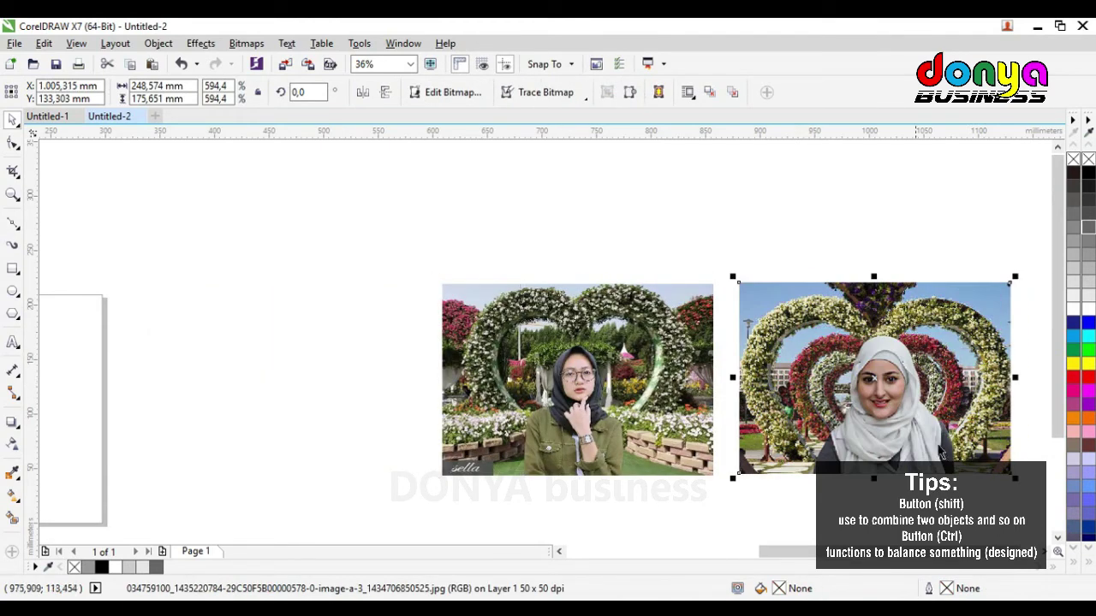
pyautogui.click(380, 147)
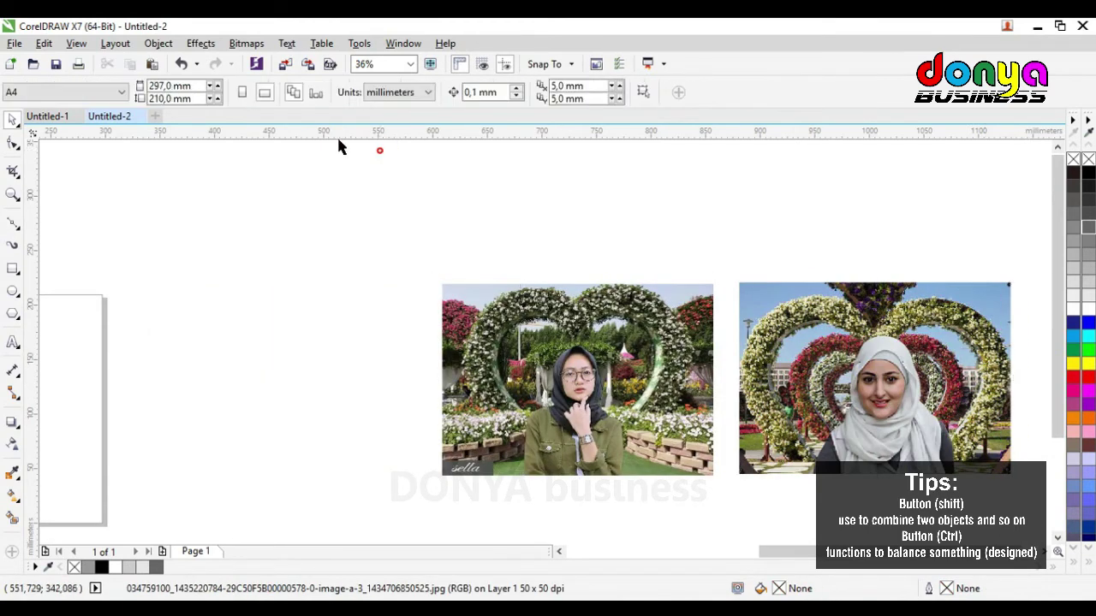
pyautogui.click(520, 208)
pyautogui.click(181, 64)
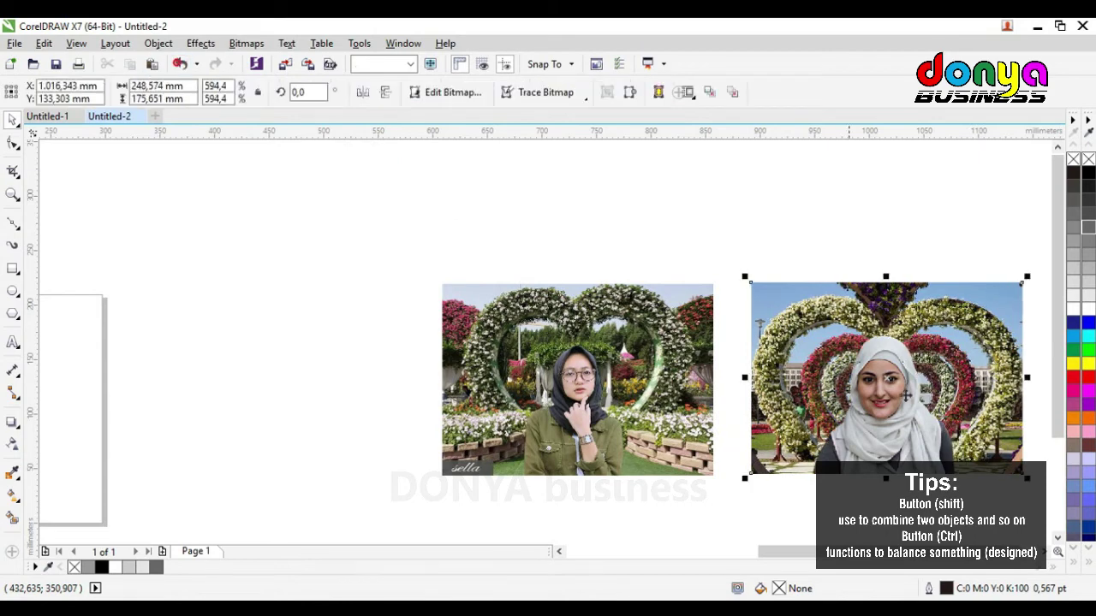
# Move the heart-arch photo and its cutout together closer to the first composite, centered at about X 998, Y 132 mm
pyautogui.click(1047, 553)
pyautogui.moveTo(532, 262); pyautogui.dragTo(922, 528)
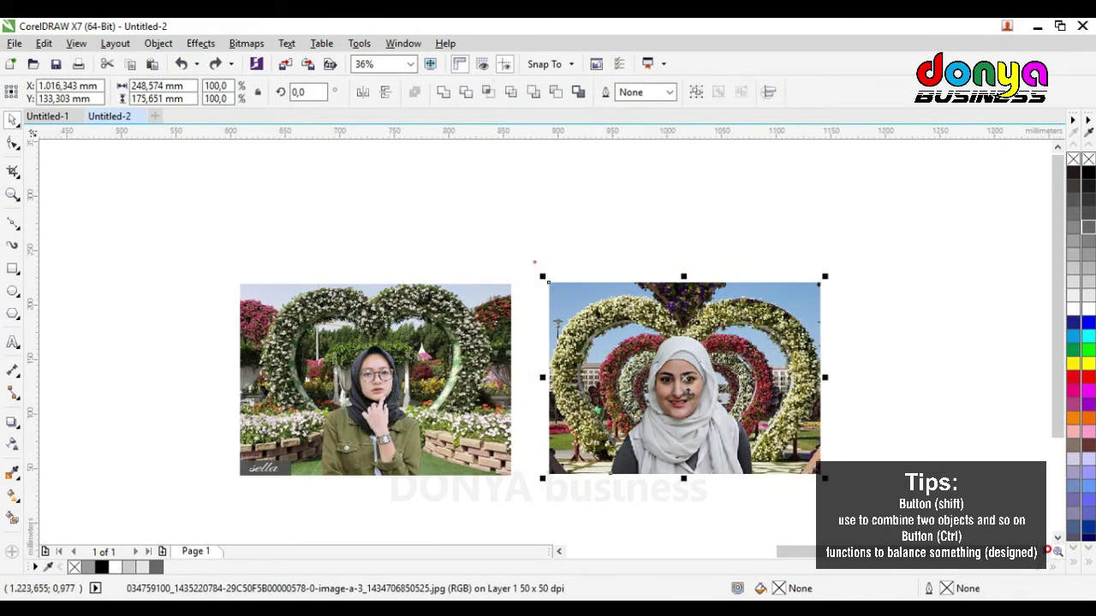
pyautogui.moveTo(607, 342); pyautogui.dragTo(784, 260)
pyautogui.moveTo(798, 247); pyautogui.dragTo(605, 331)
# Draw a label rectangle about 39 × 11 mm in the lower-left corner of the second composite
pyautogui.press('z')
pyautogui.moveTo(436, 271); pyautogui.dragTo(875, 477)
pyautogui.moveTo(287, 296); pyautogui.dragTo(770, 492)
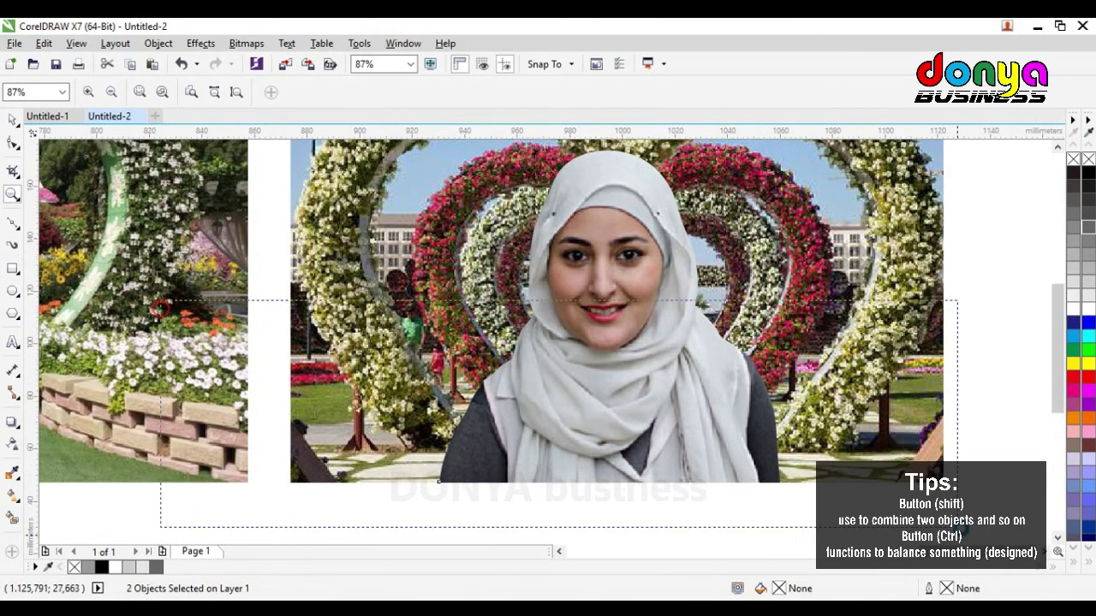
pyautogui.scroll(1, 685, 452)
pyautogui.click(13, 268)
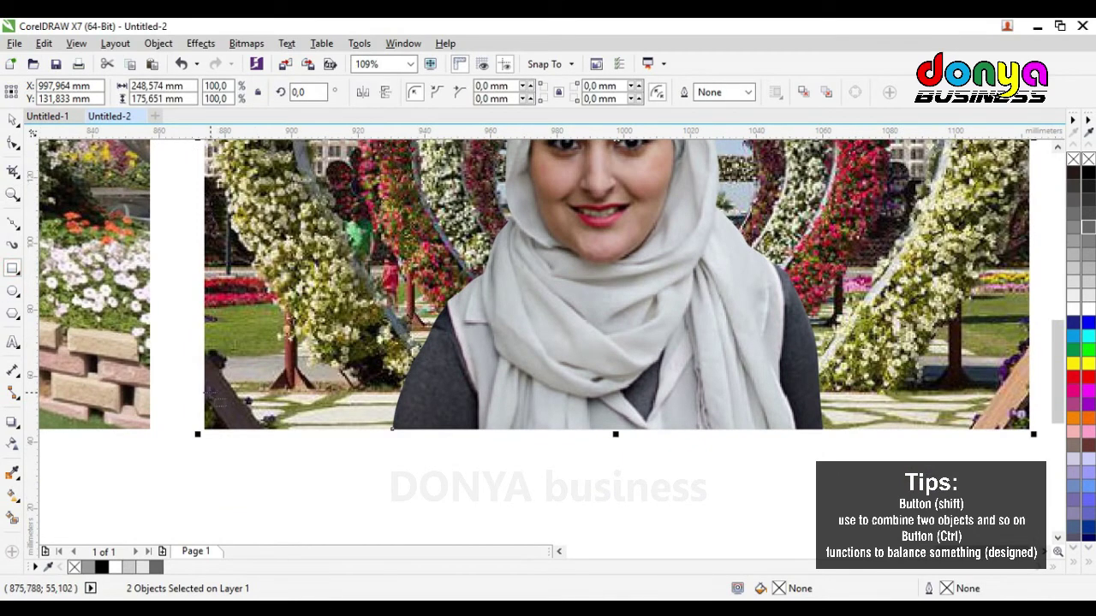
pyautogui.moveTo(199, 387)
pyautogui.mouseDown()
pyautogui.moveTo(295, 433)
pyautogui.moveTo(339, 434)
pyautogui.mouseUp()
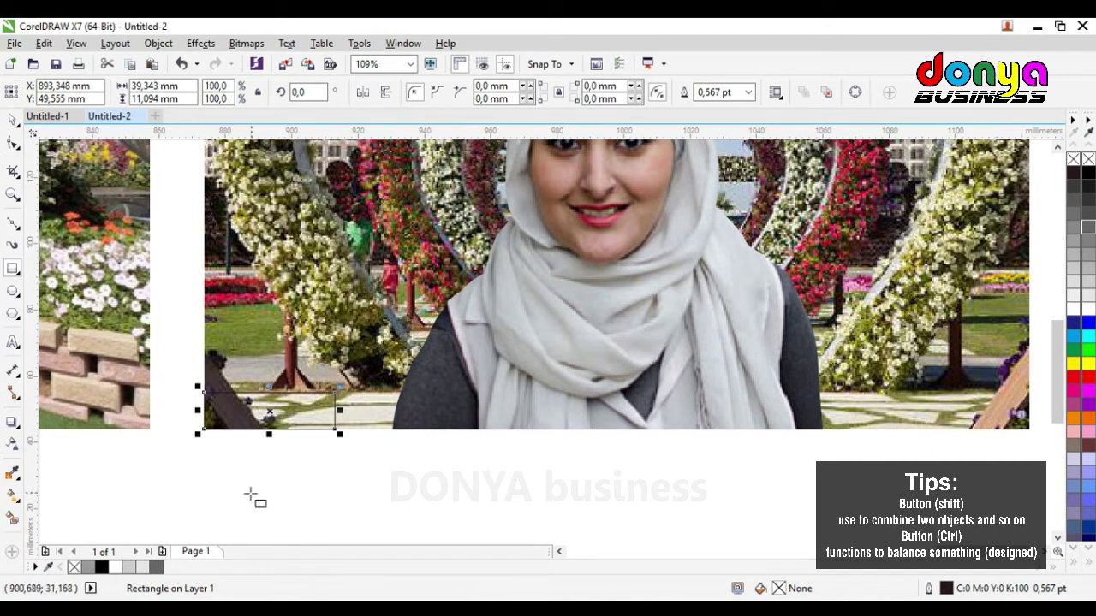
# Fill the label rectangle with 60% Black and set its outline width to None
pyautogui.click(156, 567)
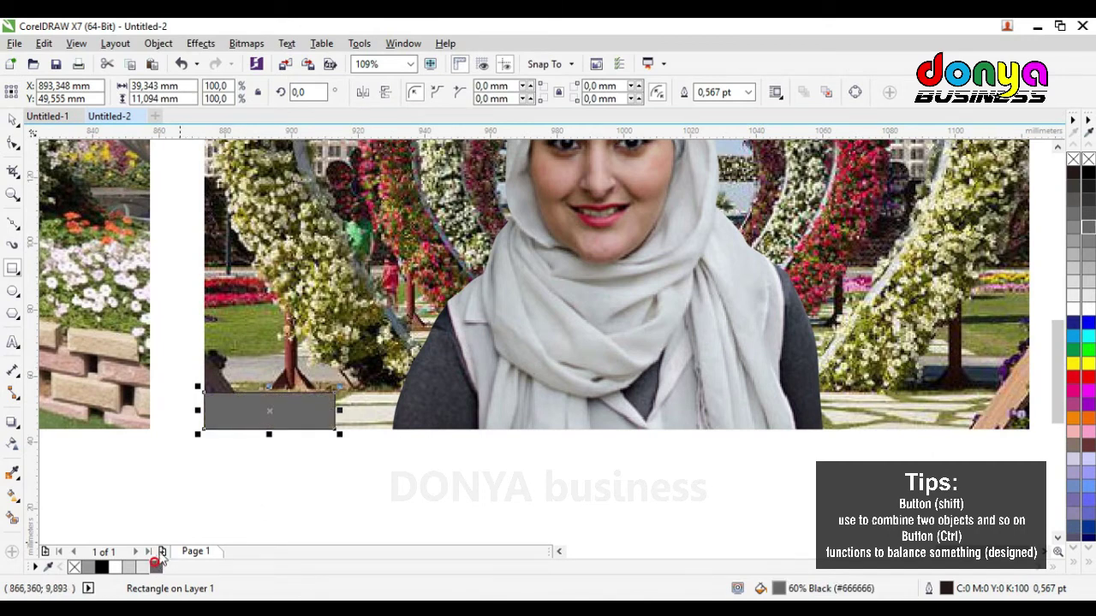
pyautogui.click(748, 92)
pyautogui.click(726, 105)
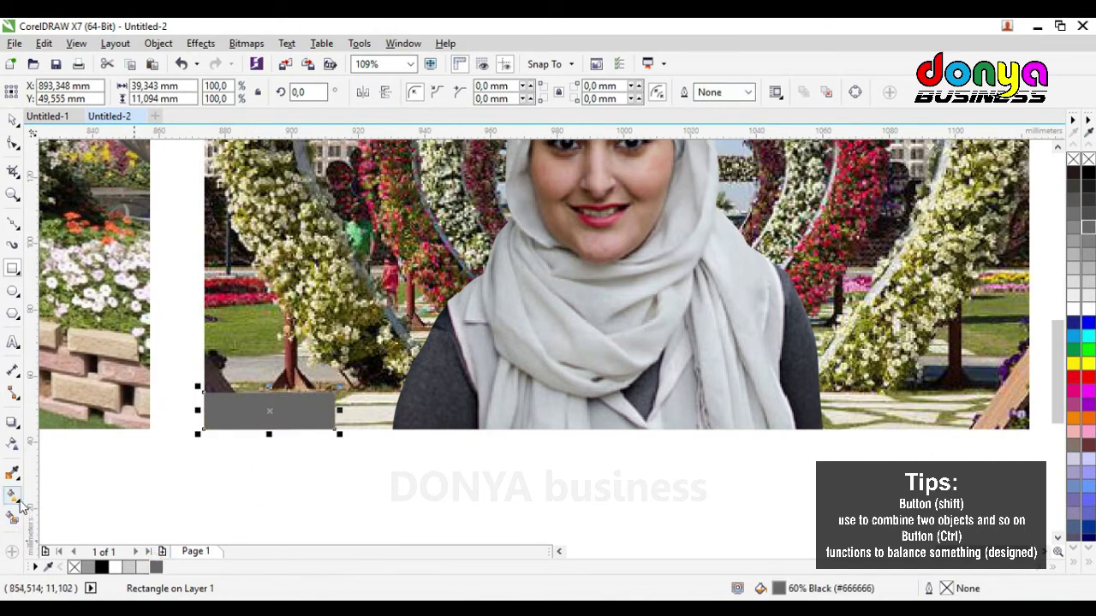
# Apply a uniform transparency of 19 to the label rectangle
pyautogui.click(12, 472)
pyautogui.click(12, 445)
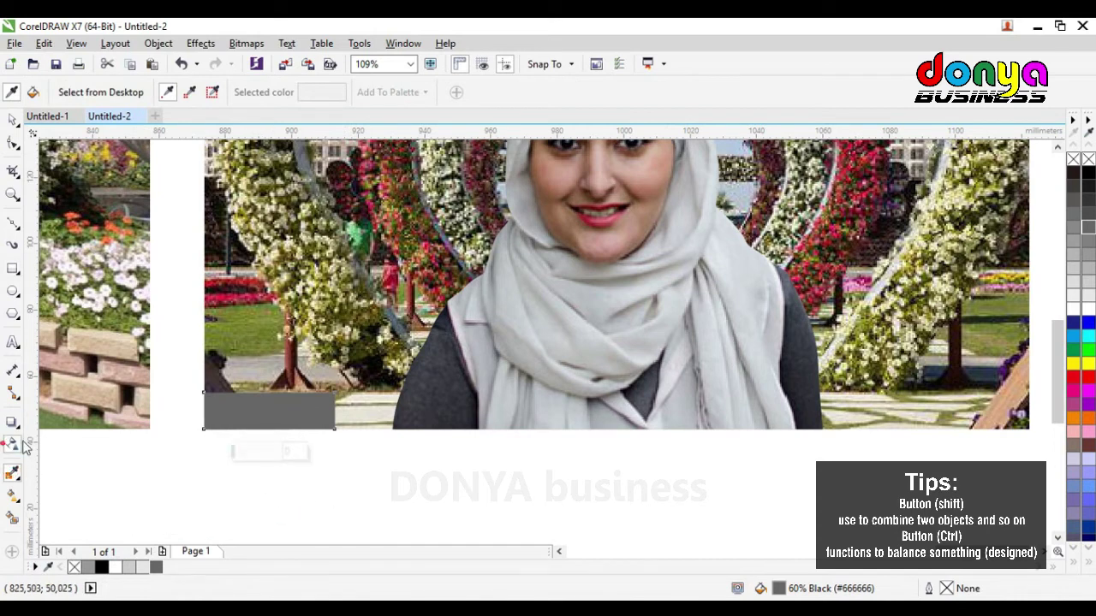
pyautogui.moveTo(234, 453); pyautogui.dragTo(251, 453)
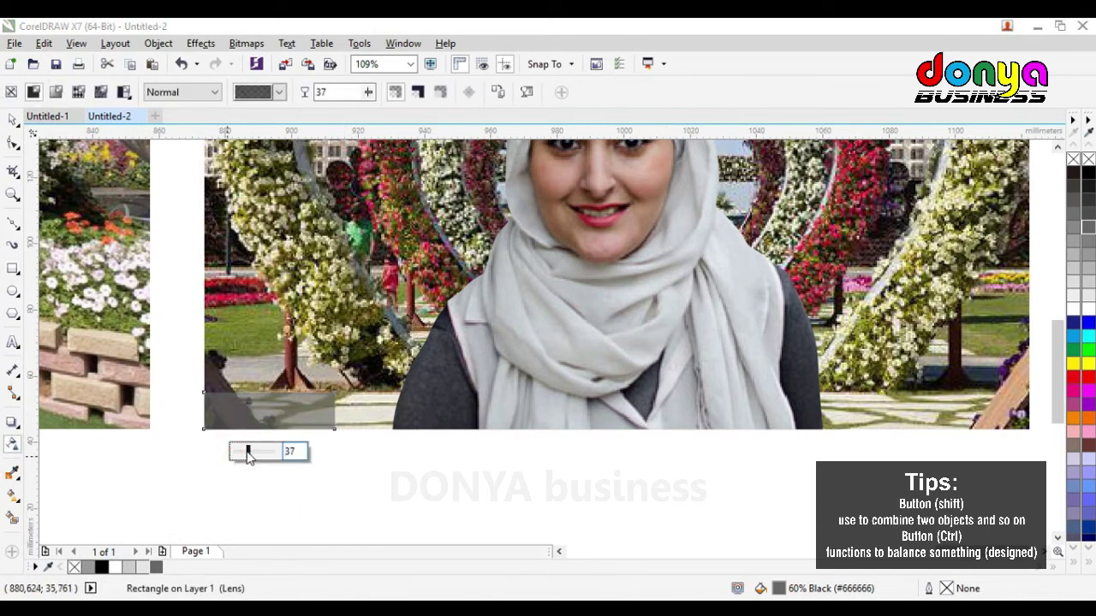
# Try black and several gray fills on the transparent label rectangle, settling on gray #999999
pyautogui.click(101, 567)
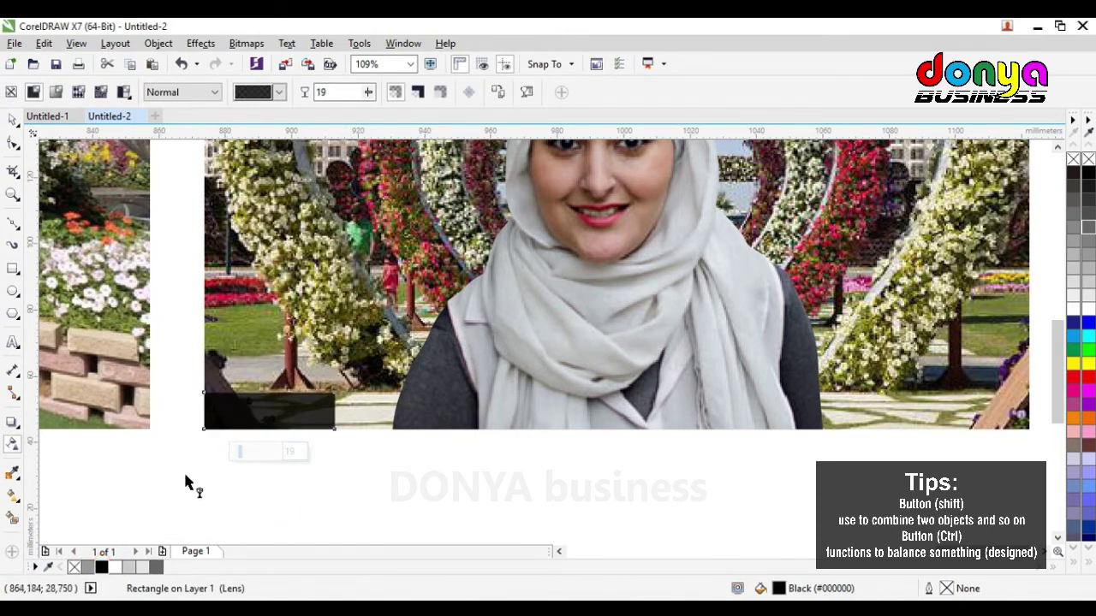
pyautogui.click(1089, 300)
pyautogui.click(1090, 283)
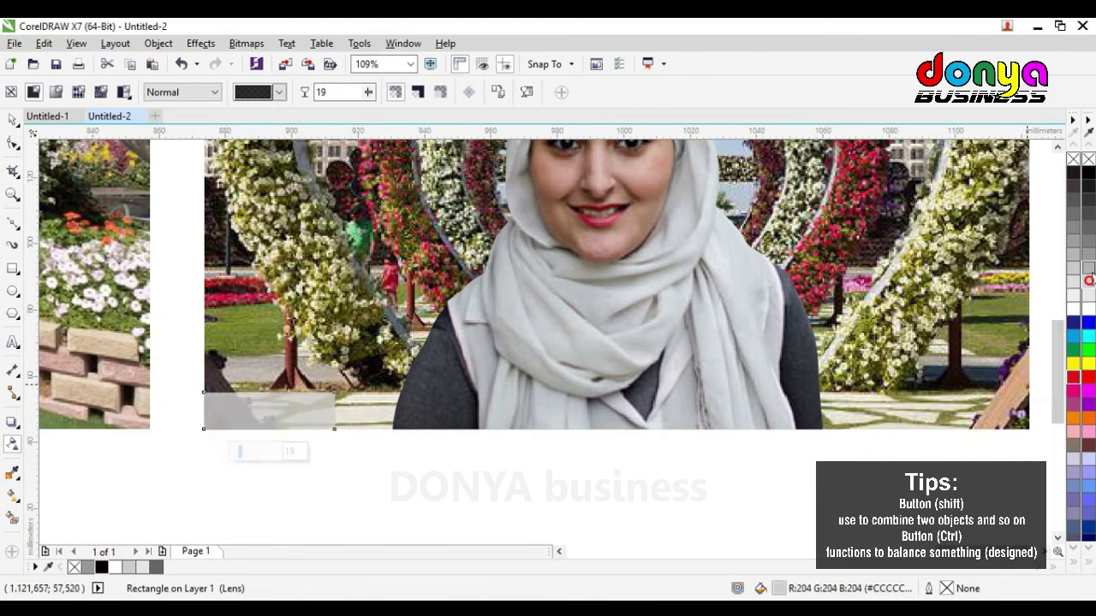
pyautogui.click(1091, 270)
pyautogui.click(1088, 256)
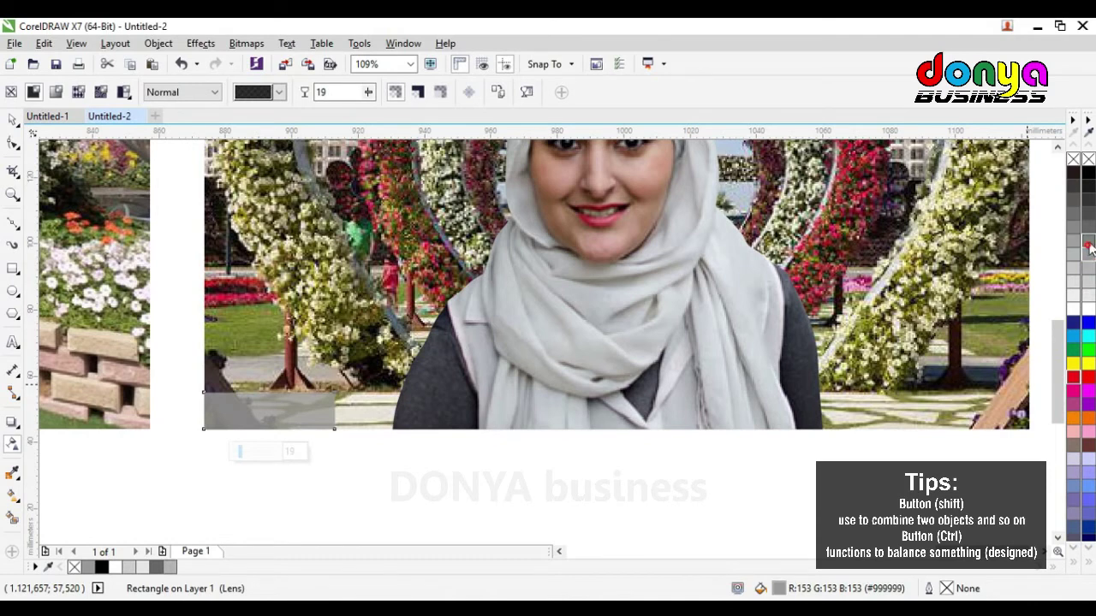
pyautogui.click(1089, 243)
pyautogui.click(1089, 230)
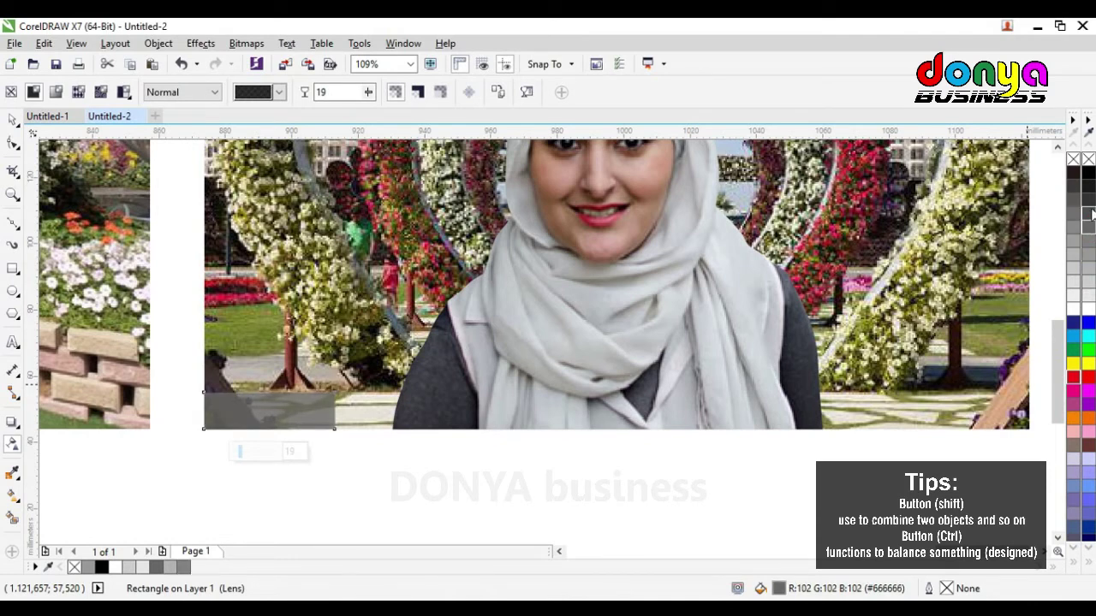
pyautogui.click(1089, 203)
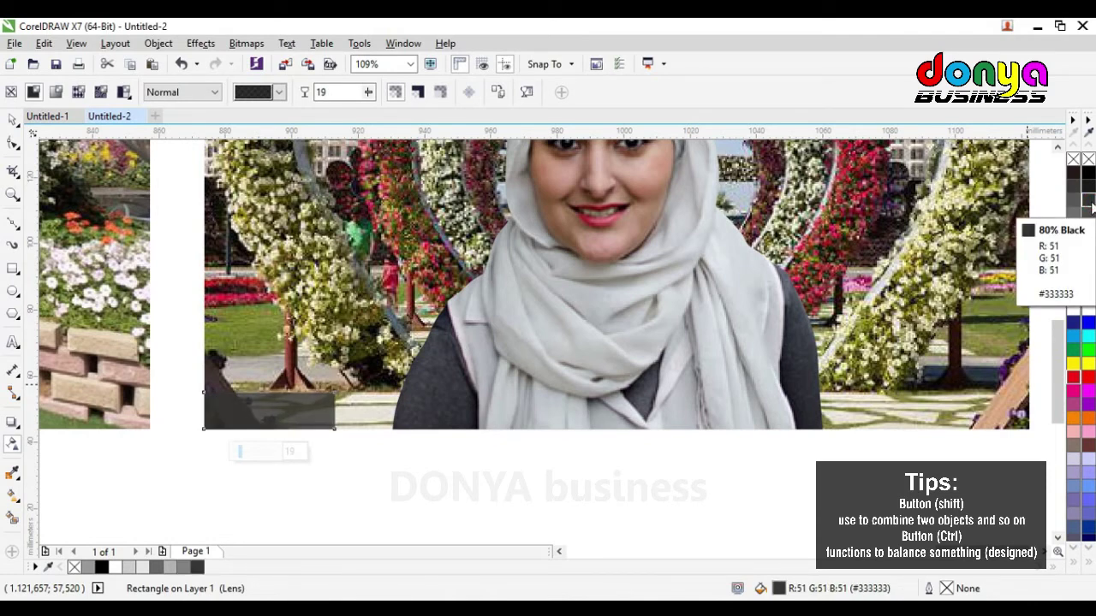
pyautogui.click(1088, 174)
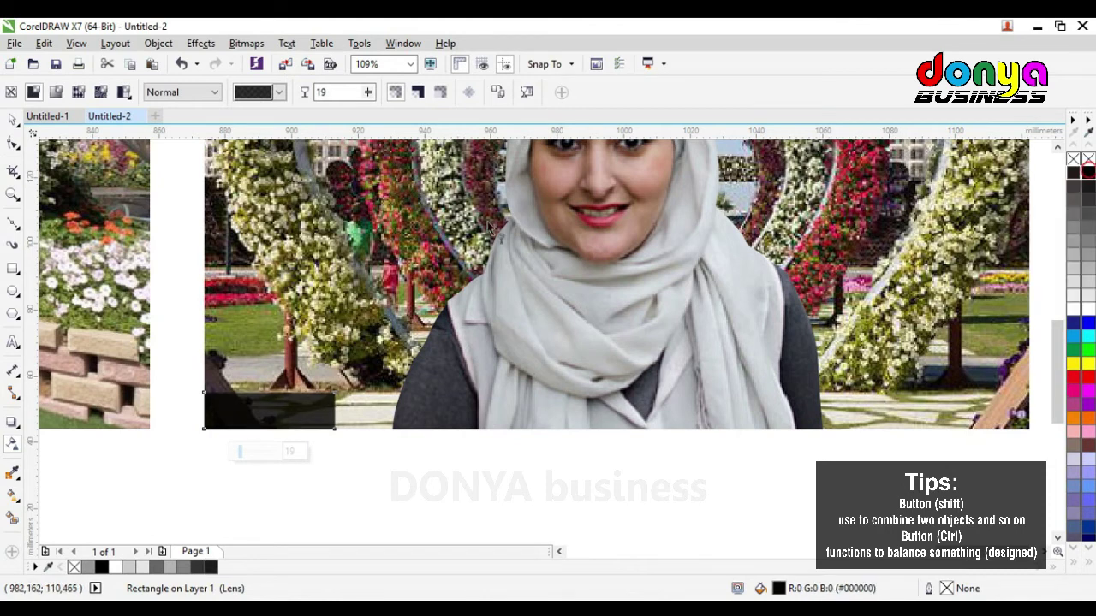
pyautogui.click(1088, 255)
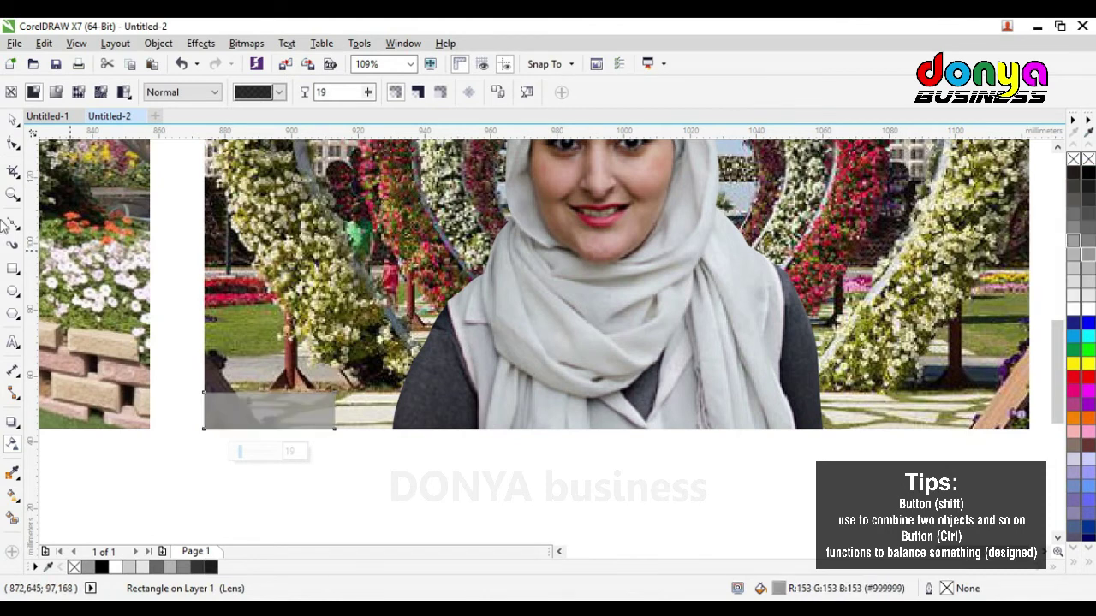
pyautogui.click(11, 120)
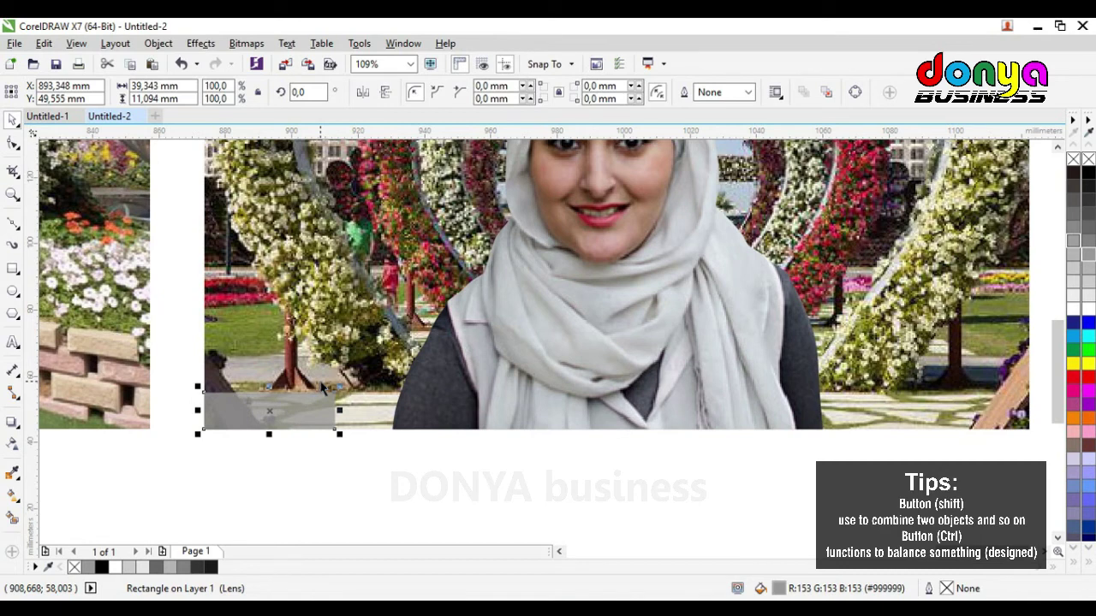
# Add the person's name as Arial artistic text, scale it to about 20 pt and centre it on the label rectangle
pyautogui.click(13, 195)
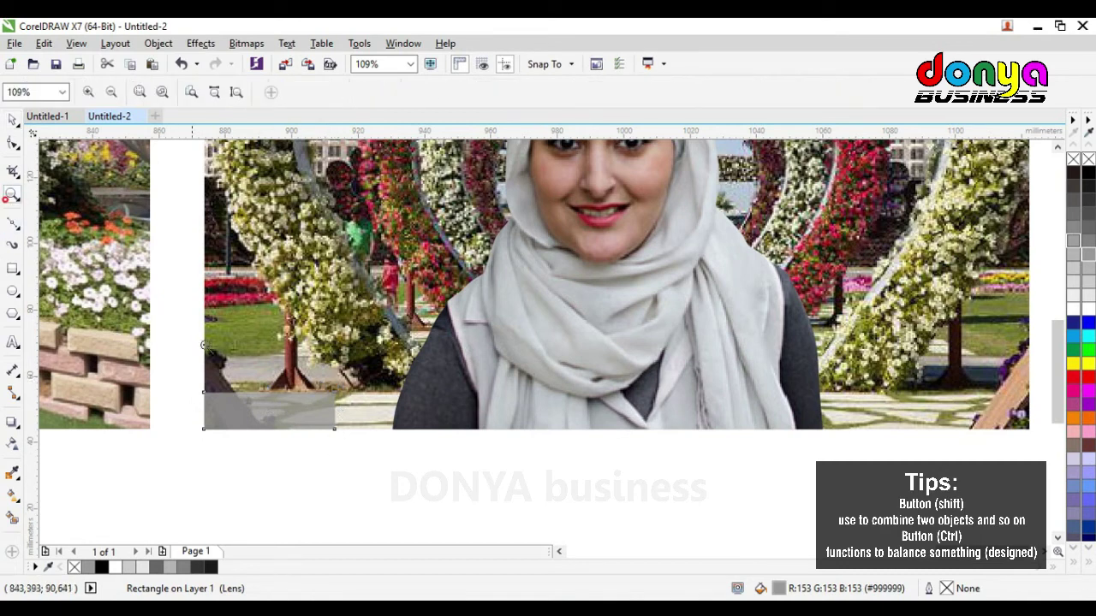
pyautogui.scroll(-1, 466, 391)
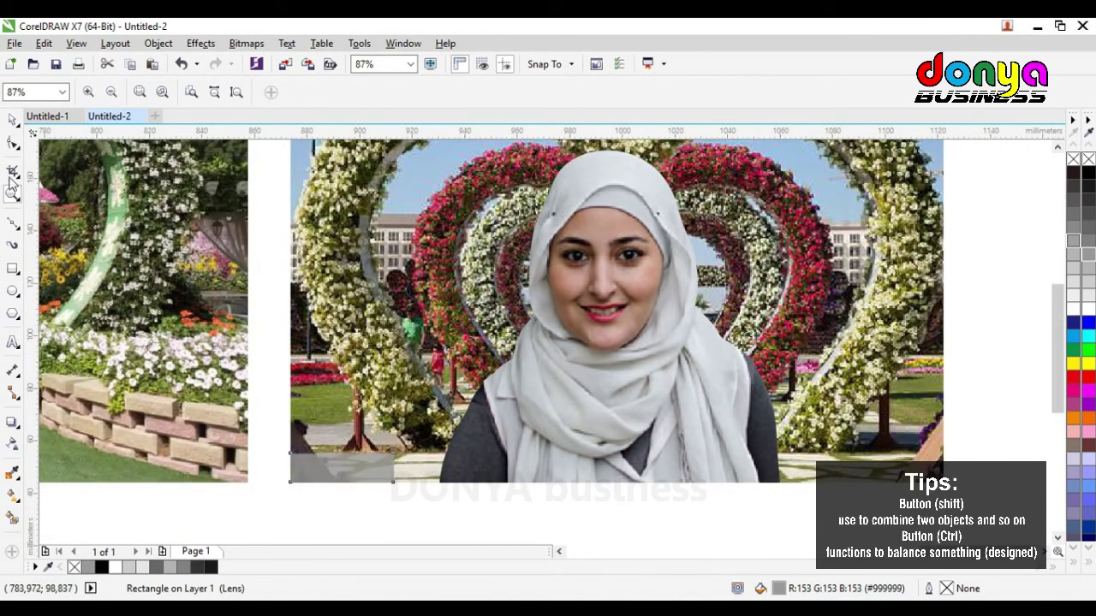
pyautogui.moveTo(161, 306); pyautogui.dragTo(617, 516)
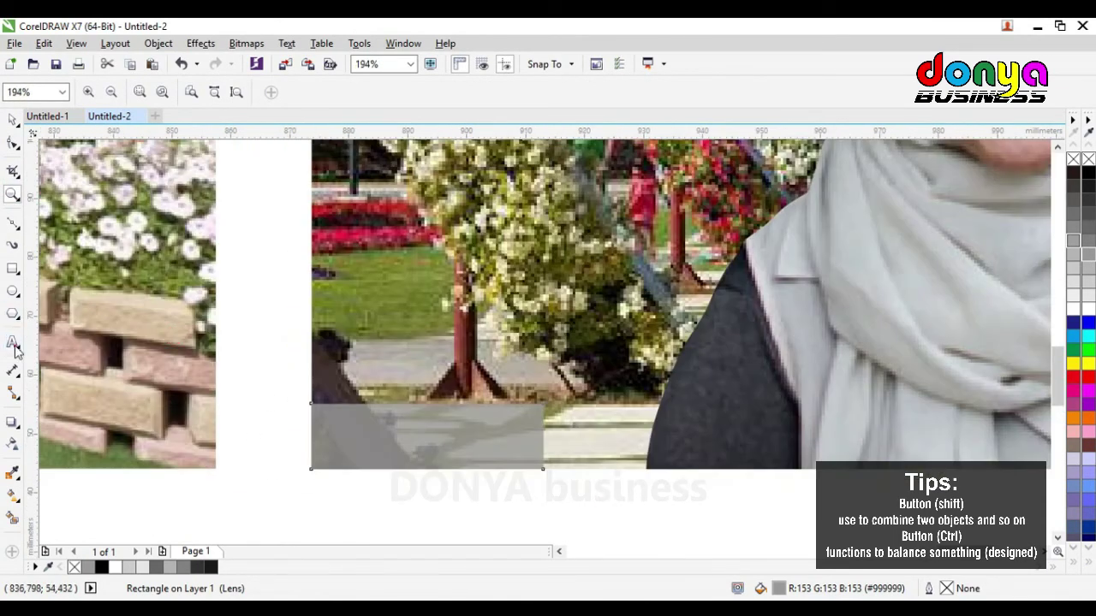
pyautogui.click(12, 342)
pyautogui.click(426, 520)
pyautogui.scroll(4, 526, 92)
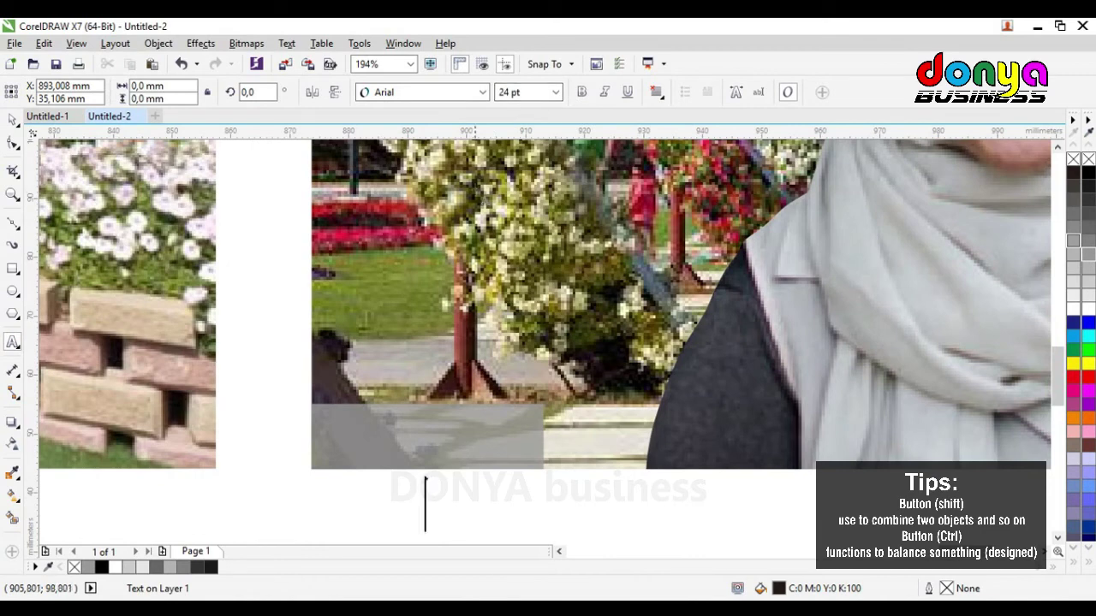
pyautogui.write('b')
pyautogui.press('BackSpace')
pyautogui.write('Be')
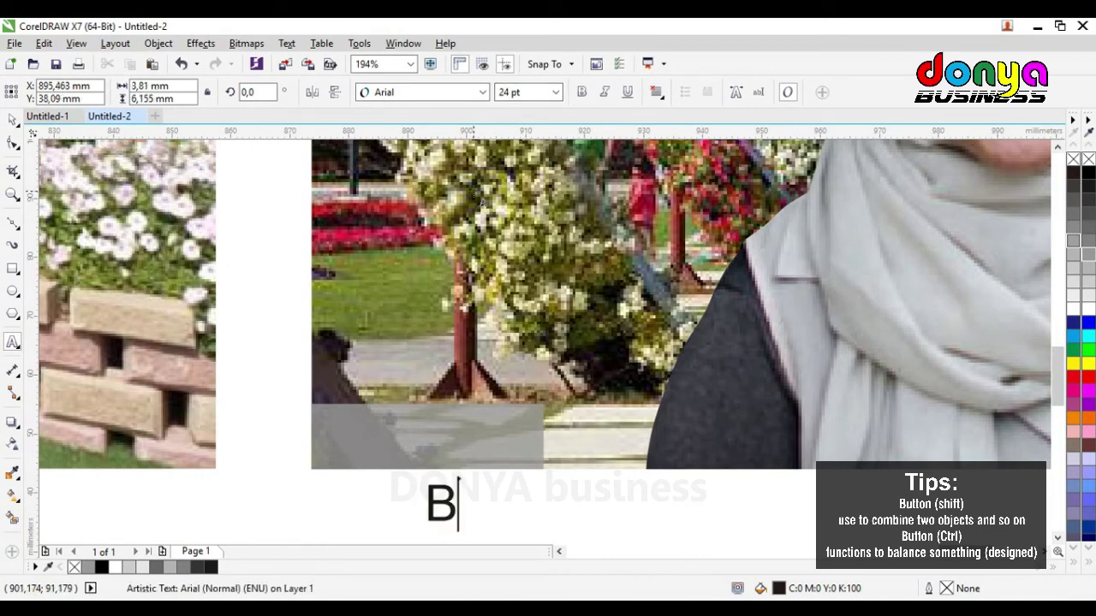
pyautogui.press('BackSpace')
pyautogui.press('BackSpace')
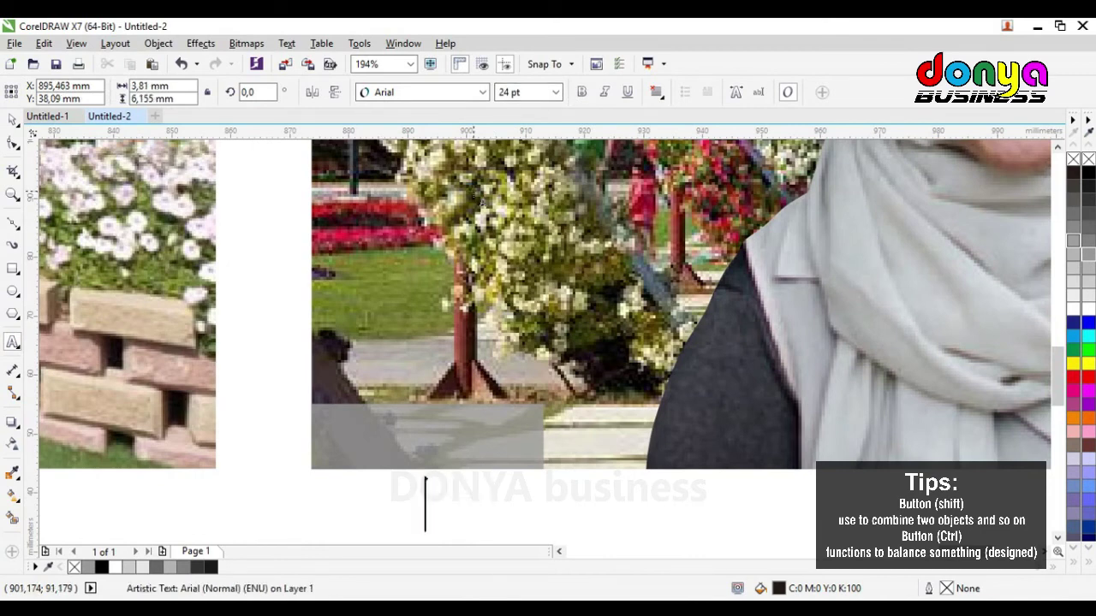
pyautogui.write('b')
pyautogui.press('BackSpace')
pyautogui.write('Best')
pyautogui.write('y')
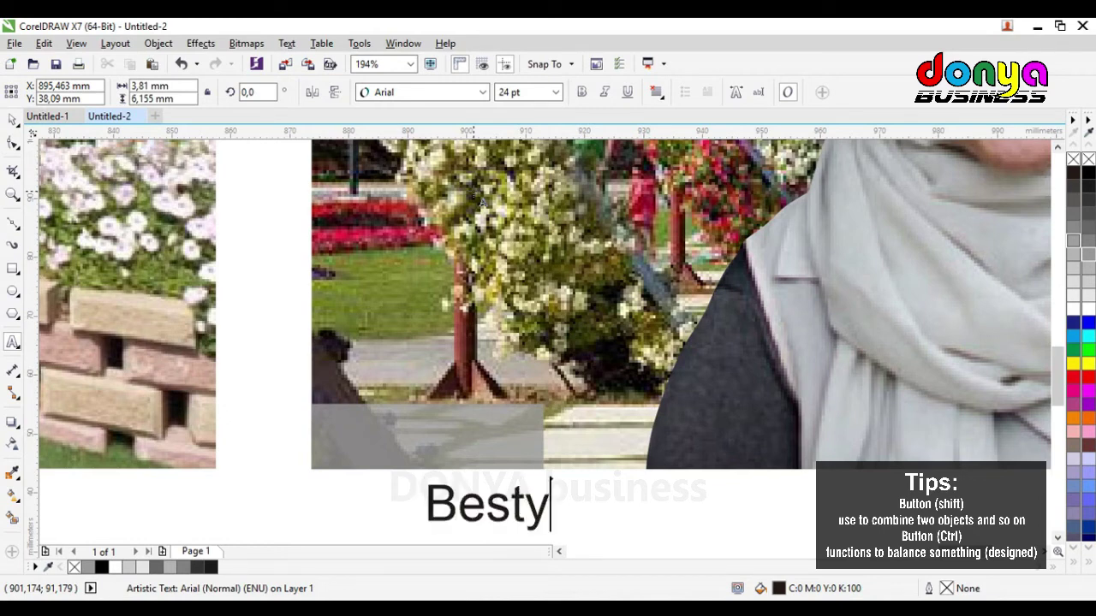
pyautogui.hotkey('ctrl', 'space')
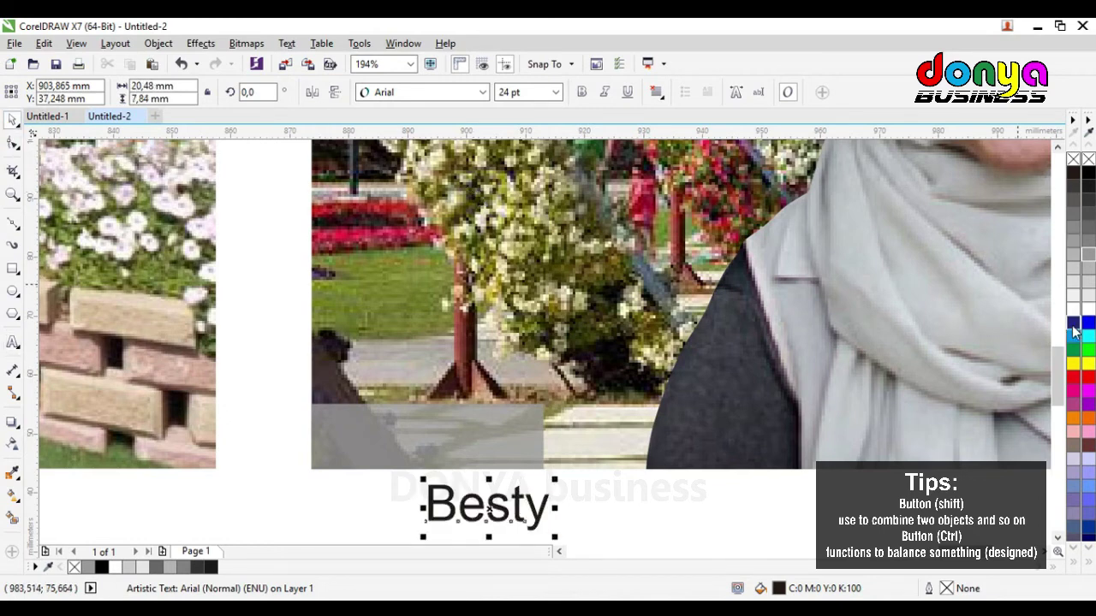
pyautogui.moveTo(494, 510); pyautogui.dragTo(427, 432)
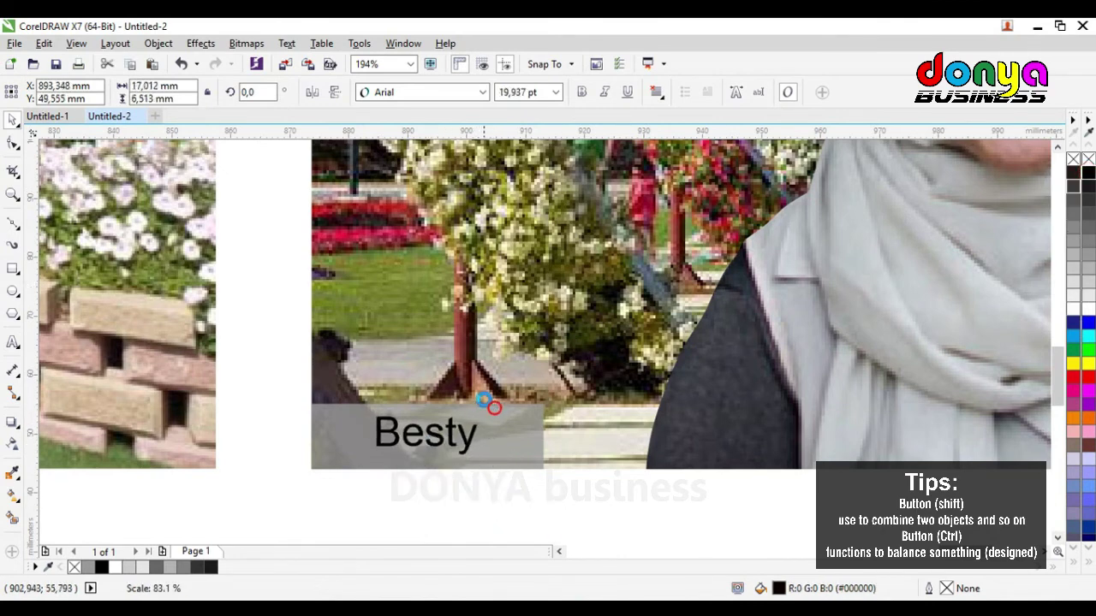
# Fill the label rectangle with black and the name text on it with white
pyautogui.click(505, 416)
pyautogui.click(1089, 174)
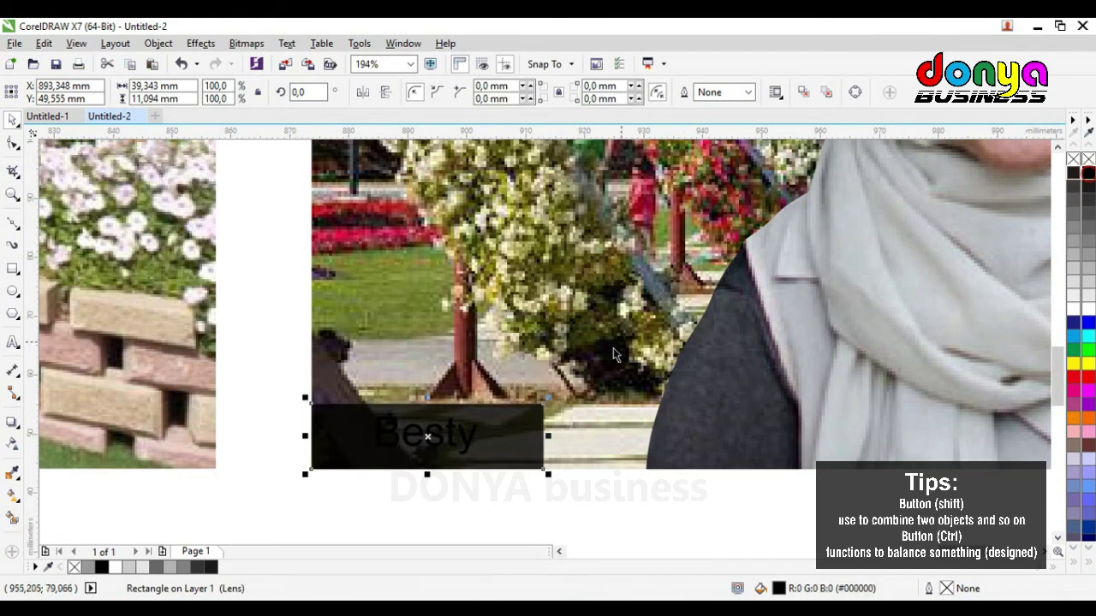
pyautogui.moveTo(368, 399); pyautogui.dragTo(536, 501)
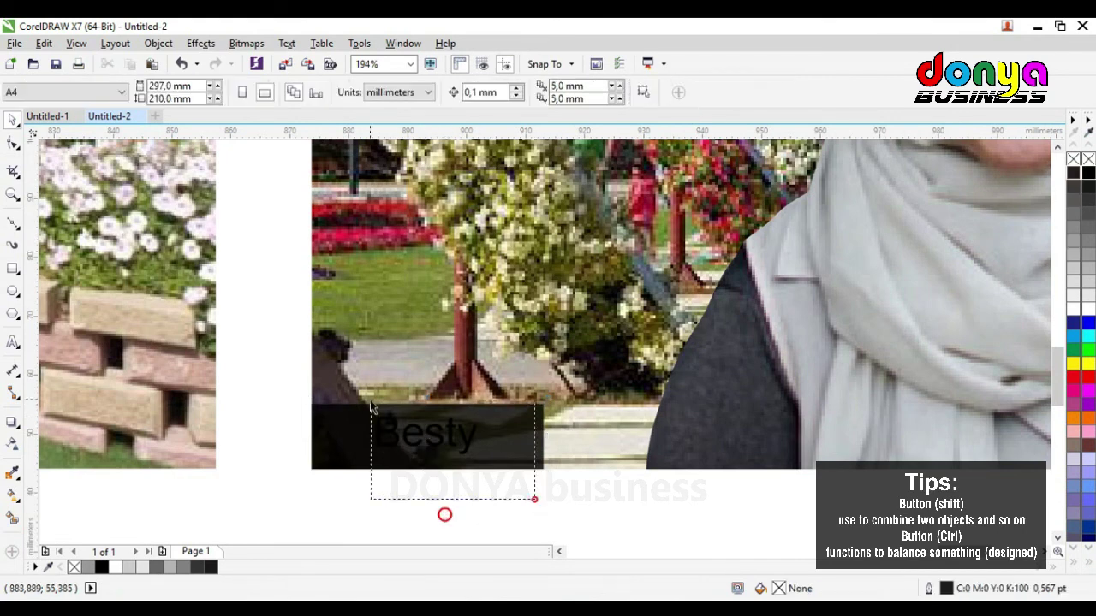
pyautogui.click(1086, 308)
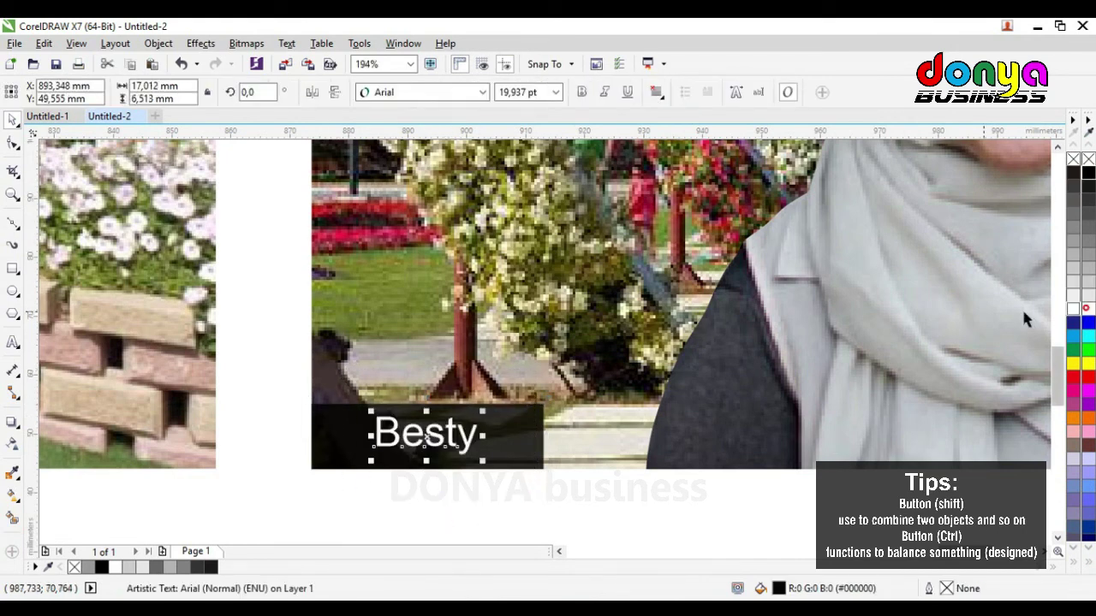
# Make the name text bold, widen its letter spacing to about 21 mm overall and re-centre it on the label rectangle
pyautogui.click(581, 91)
pyautogui.click(12, 143)
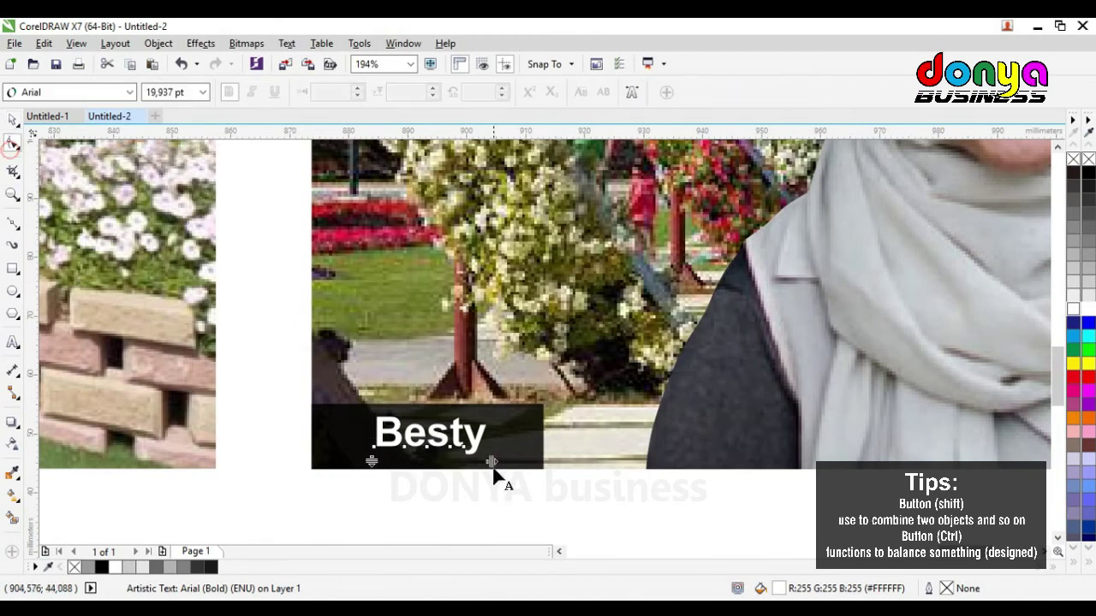
pyautogui.moveTo(492, 463); pyautogui.dragTo(507, 463)
pyautogui.click(13, 122)
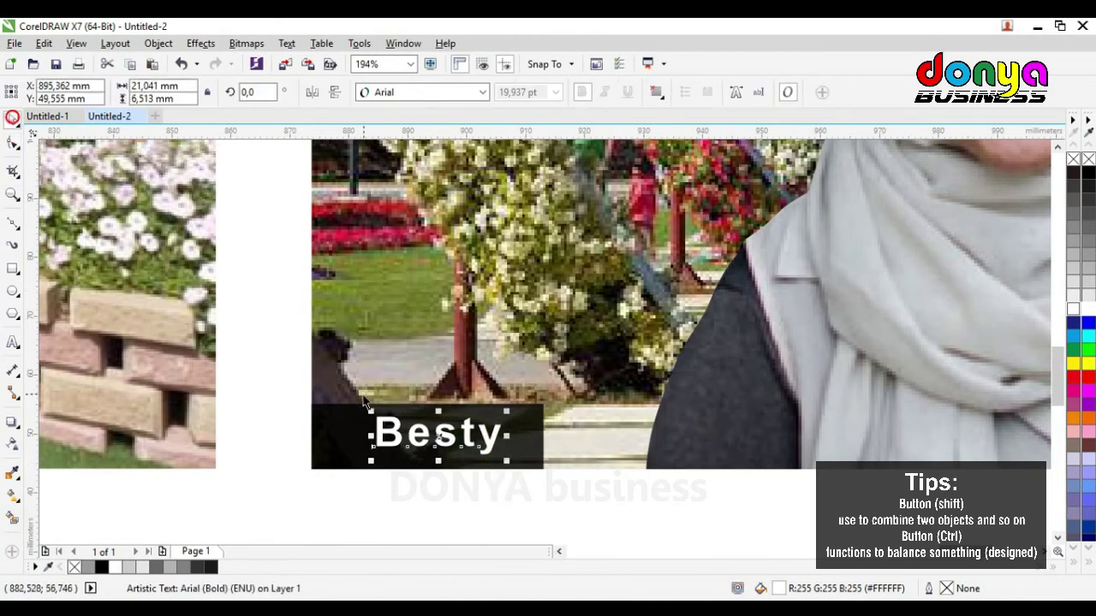
pyautogui.moveTo(444, 437)
pyautogui.mouseDown()
pyautogui.moveTo(492, 319)
pyautogui.moveTo(432, 438)
pyautogui.mouseUp()
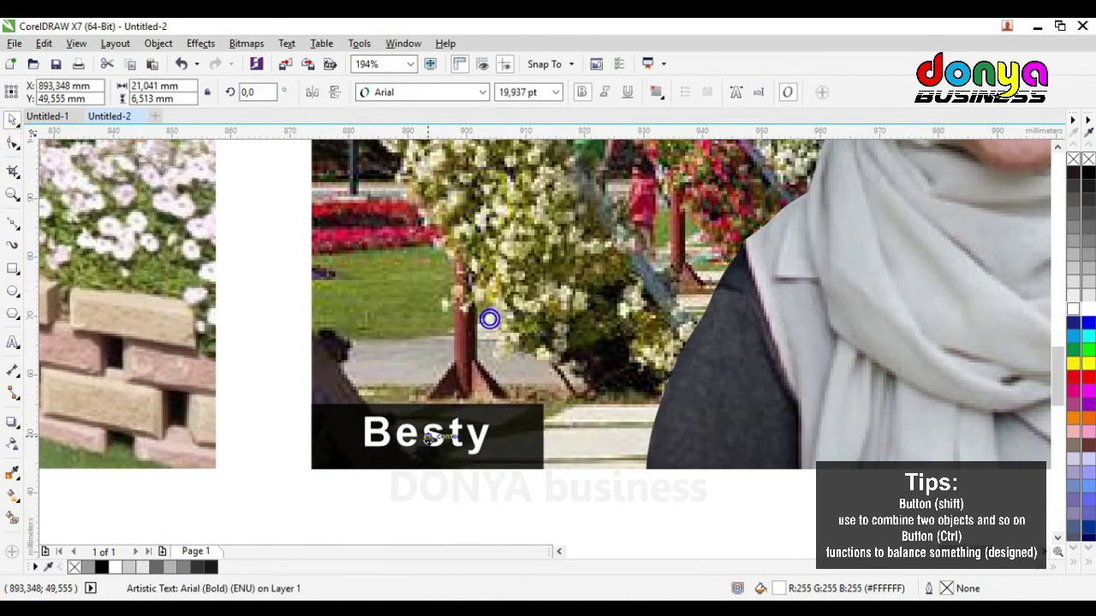
pyautogui.moveTo(493, 410); pyautogui.dragTo(496, 412)
pyautogui.press('Down')
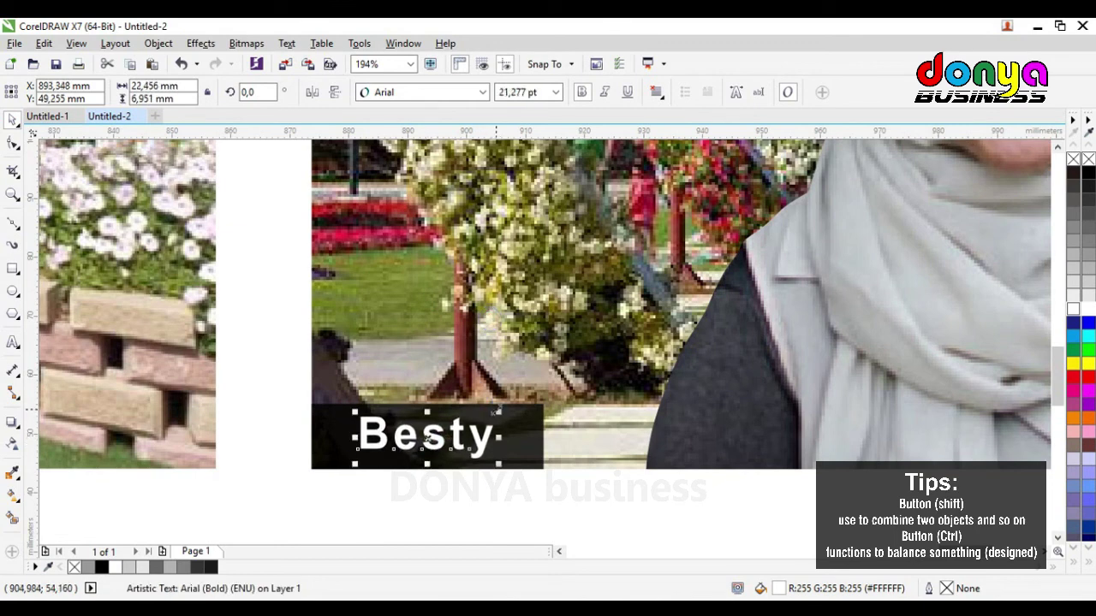
pyautogui.hotkey('ctrl', 'z')
pyautogui.hotkey('ctrl', 'z')
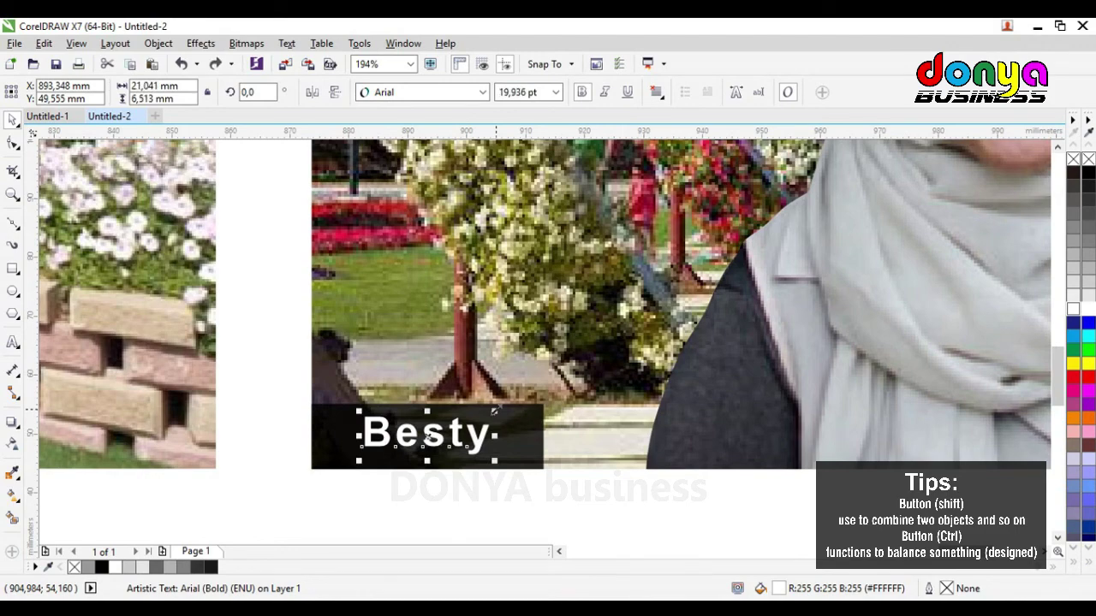
# Set the name text in Edwardian Script ITC, enlarge it and position it within the black label rectangle
pyautogui.press('Down')
pyautogui.press('Down')
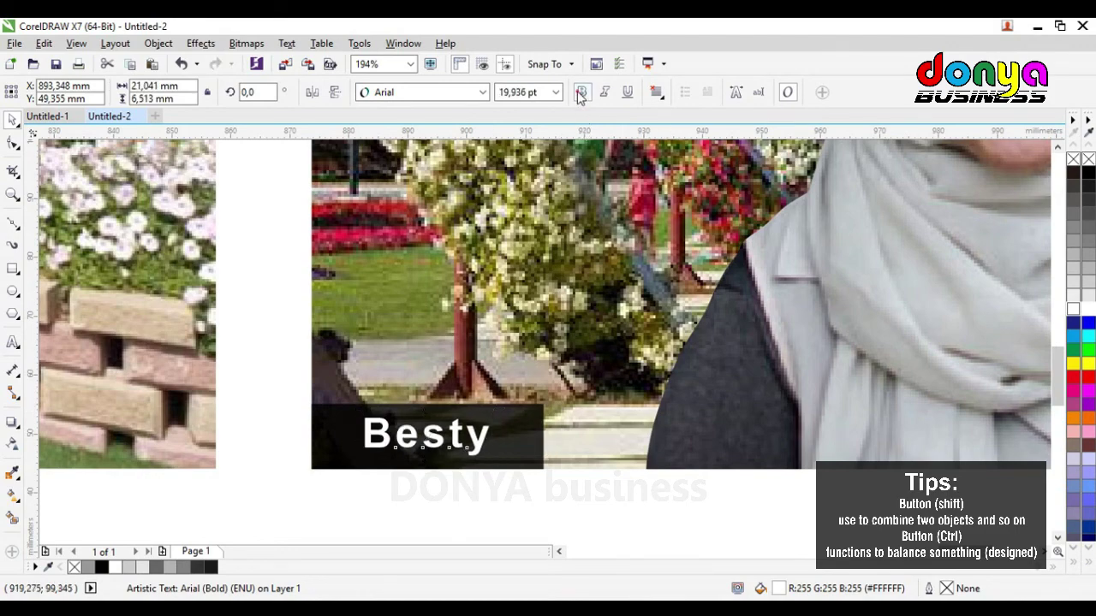
pyautogui.click(440, 92)
pyautogui.click(430, 138)
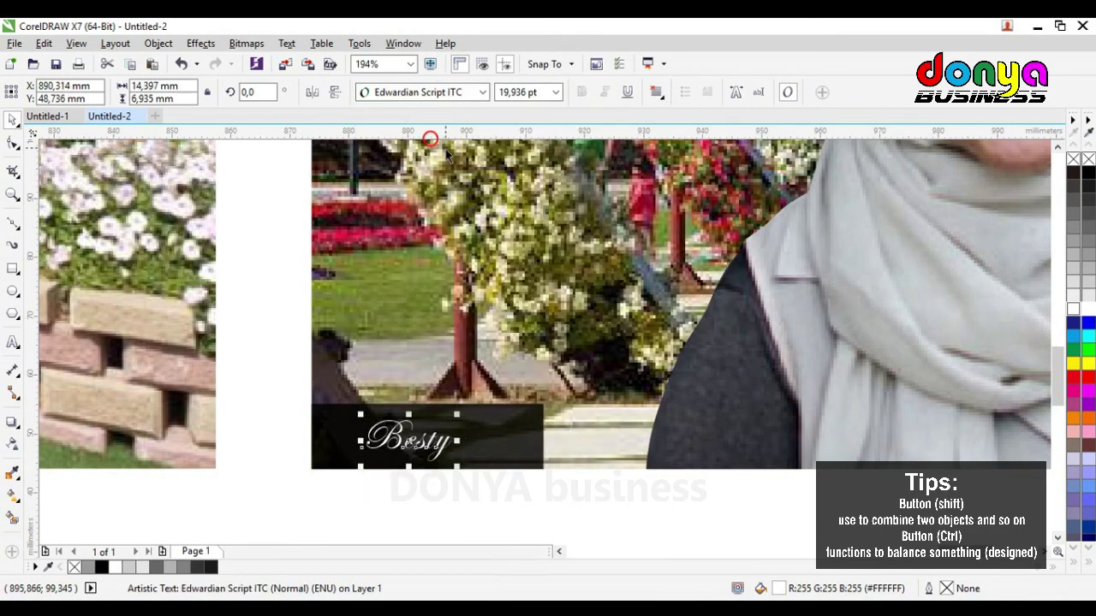
pyautogui.moveTo(457, 415); pyautogui.dragTo(501, 438)
pyautogui.moveTo(423, 471); pyautogui.dragTo(423, 476)
pyautogui.click(507, 514)
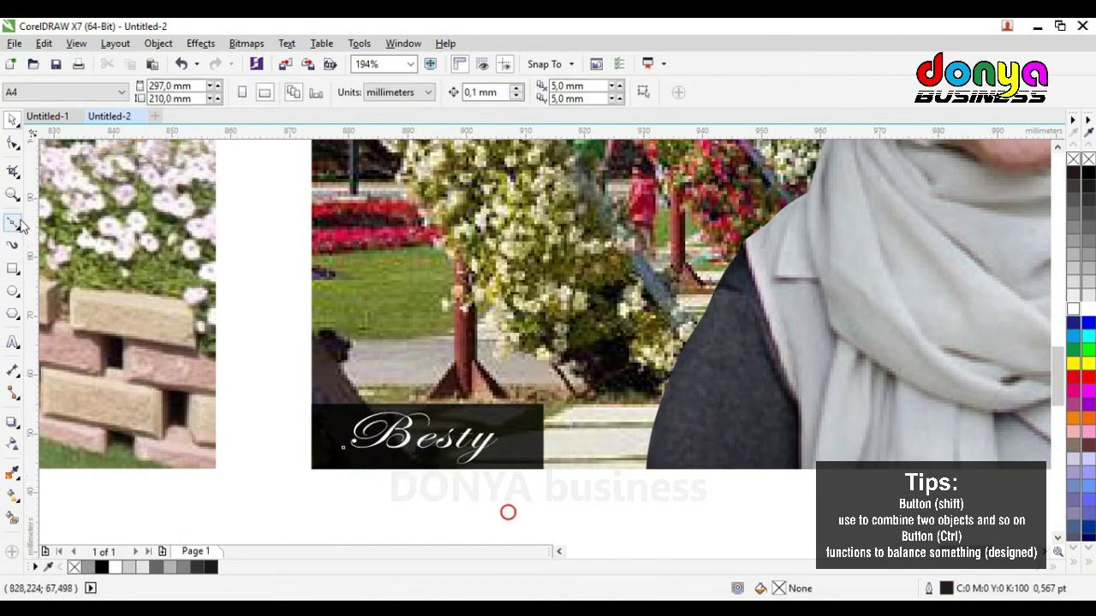
# Examine both labelled composites side by side
pyautogui.press('z')
pyautogui.rightClick(550, 310)
pyautogui.rightClick(550, 310)
pyautogui.rightClick(563, 304)
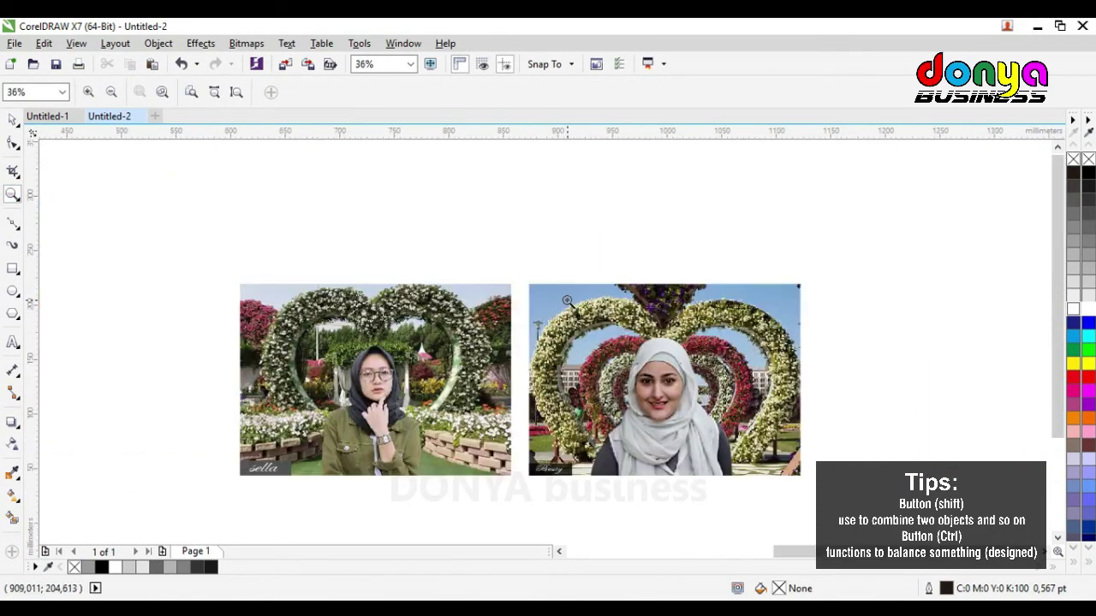
pyautogui.click(13, 120)
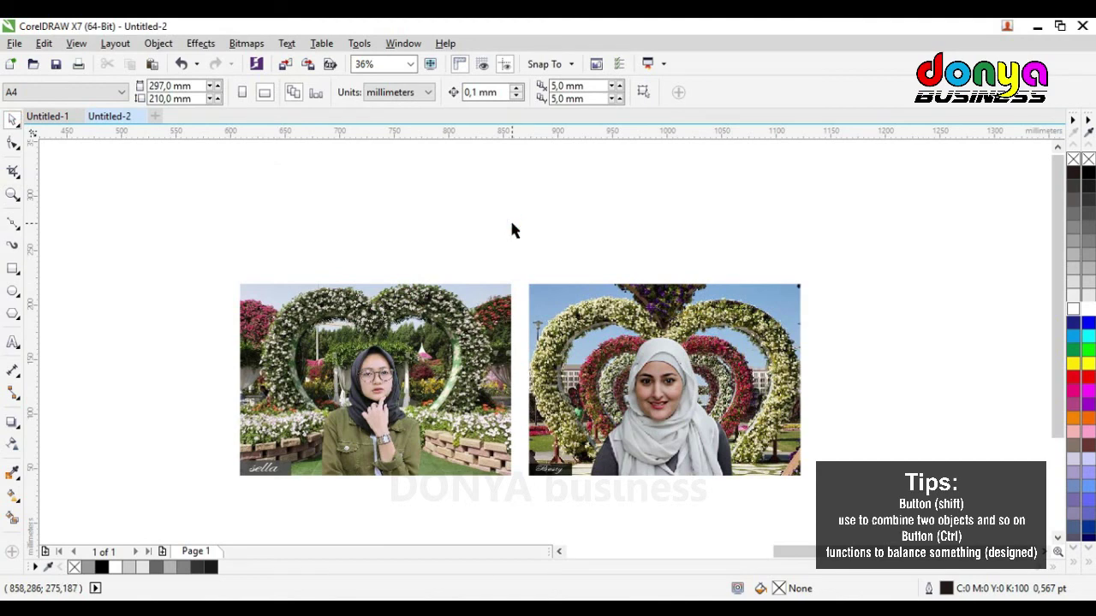
pyautogui.click(12, 195)
pyautogui.moveTo(223, 269); pyautogui.dragTo(844, 499)
pyautogui.click(12, 120)
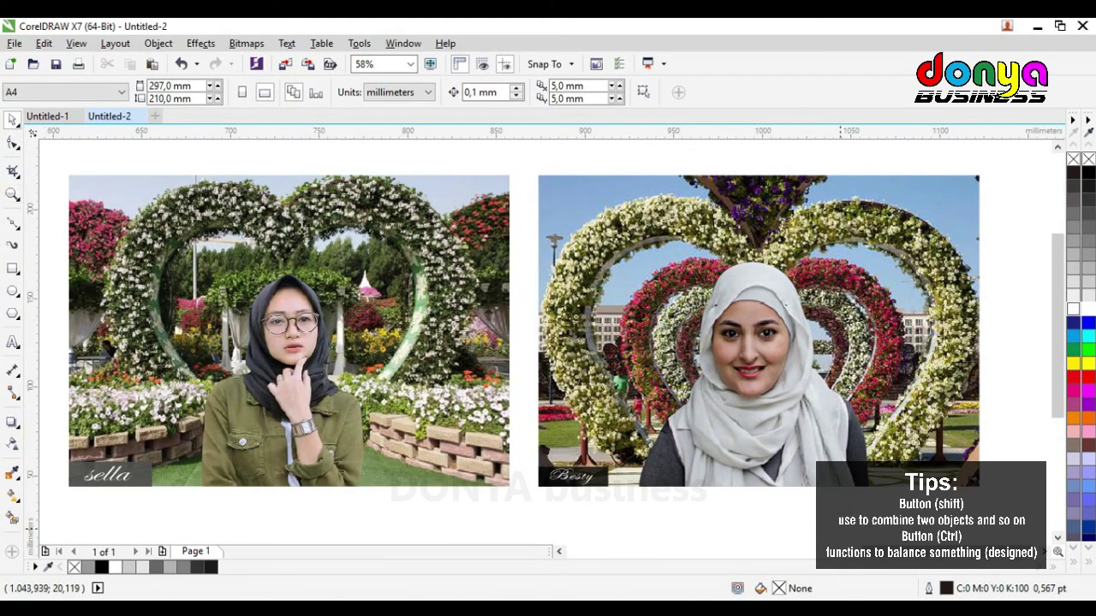